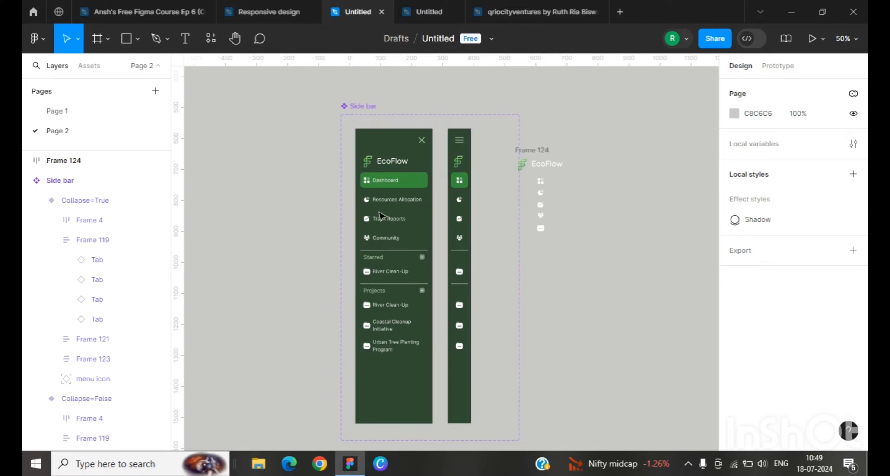
drag(489, 190, 433, 192)
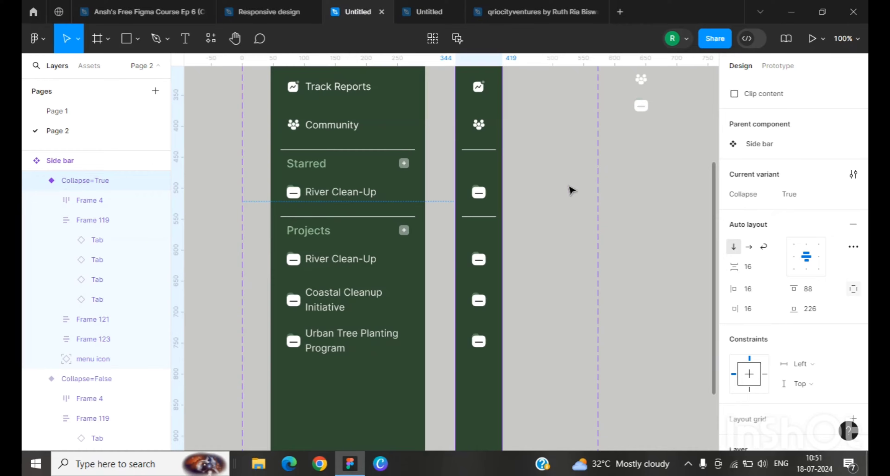
key(minus)
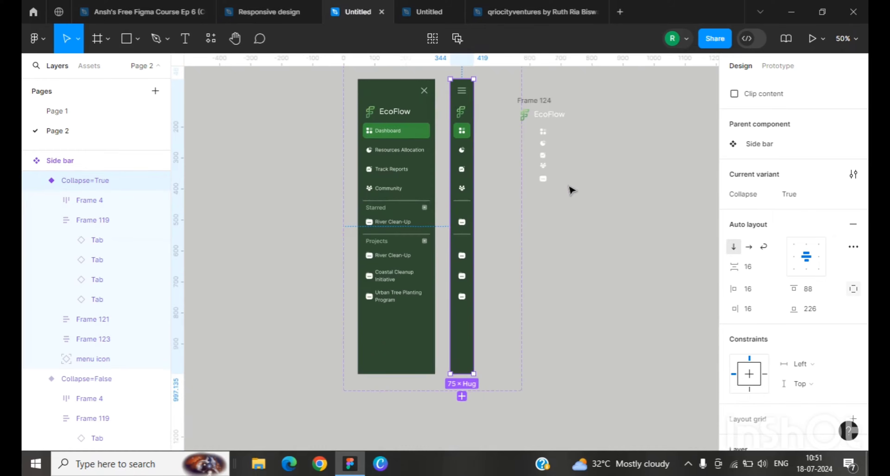
drag(542, 215, 441, 250)
click(577, 175)
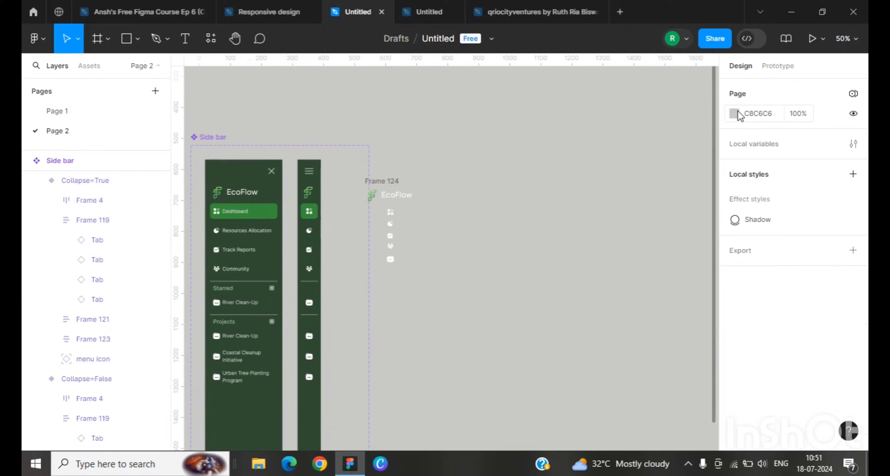
Step: Change the page background colour to 8C8383
click(738, 111)
drag(576, 173, 581, 201)
click(414, 137)
key(ctrl+plus)
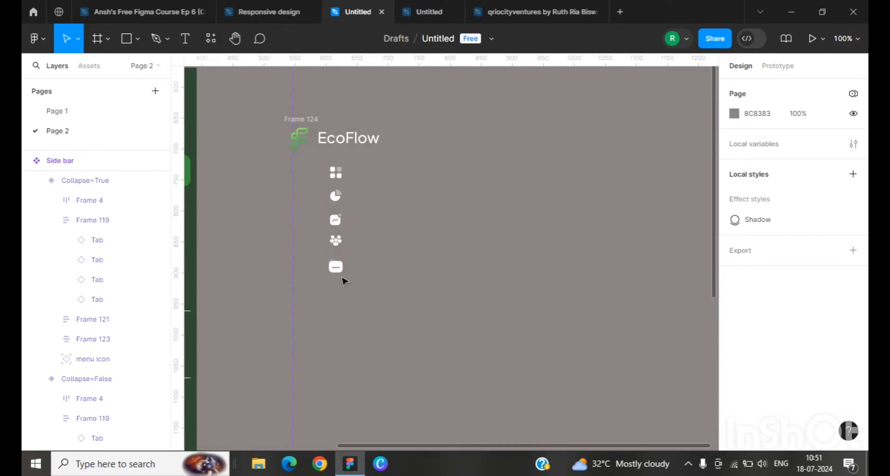
Step: Turn each of the five icons in Frame 124 into its own component using Create multiple components
drag(463, 447, 311, 403)
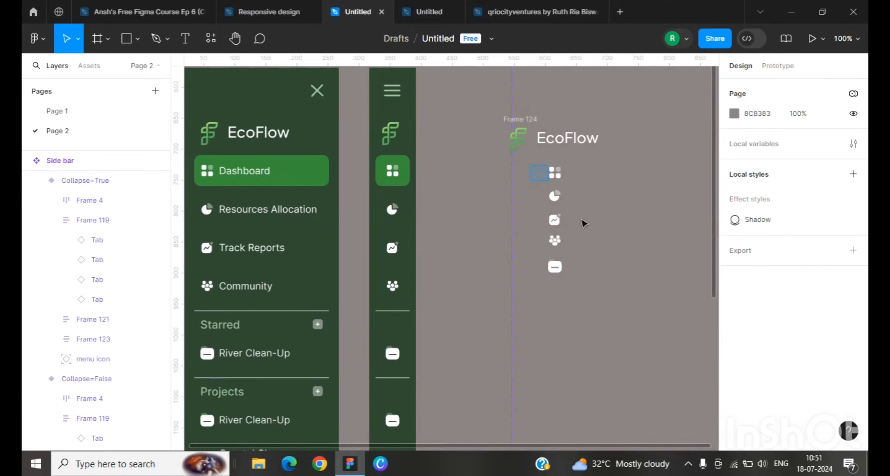
drag(585, 224, 596, 278)
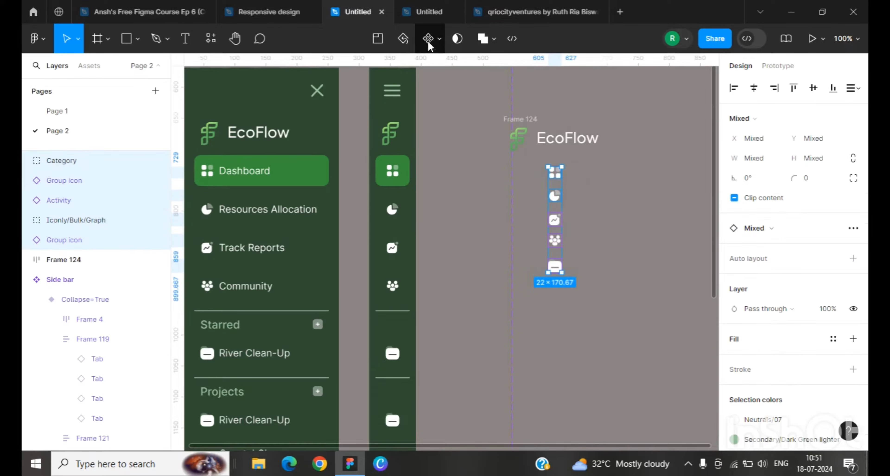
click(438, 39)
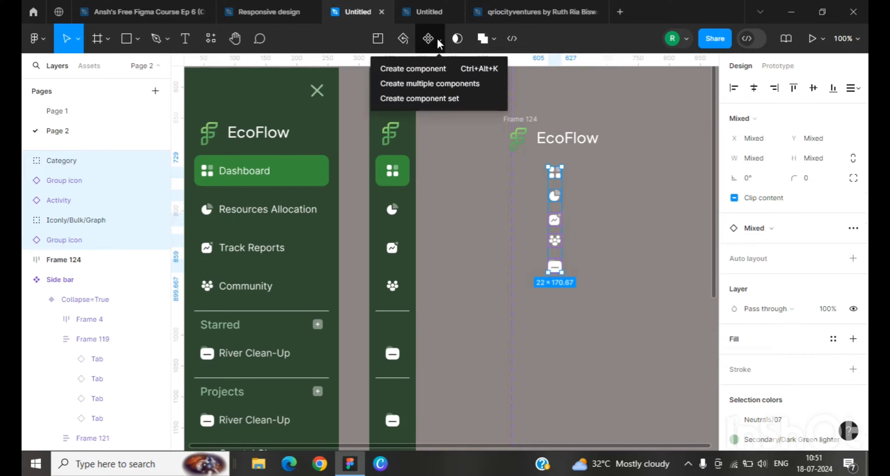
click(446, 85)
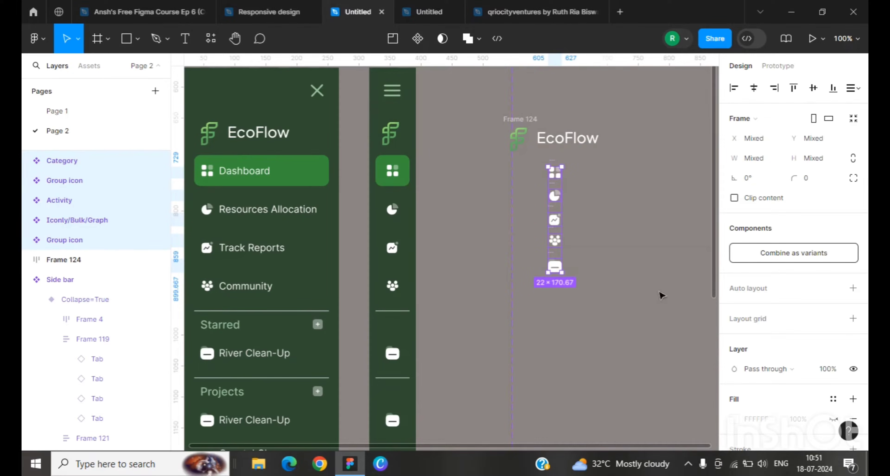
Step: Inspect the layer structure of the Dashboard tab inside the expanded side bar
click(210, 174)
double_click(210, 174)
double_click(209, 175)
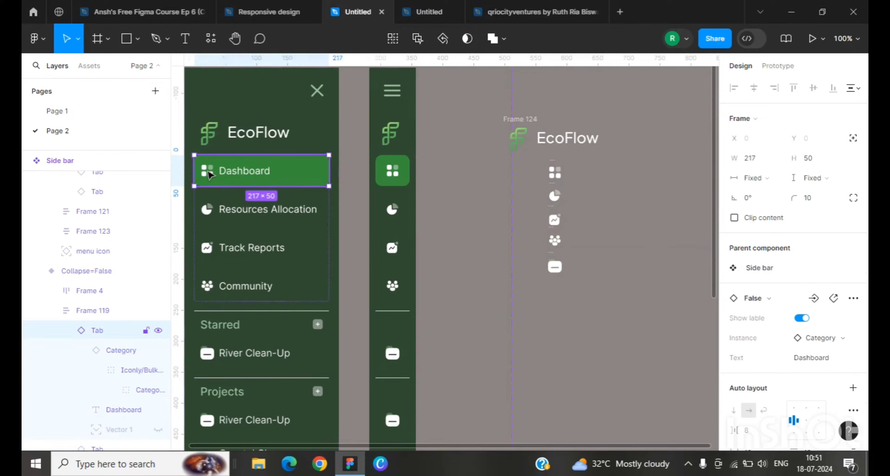
double_click(210, 174)
double_click(210, 174)
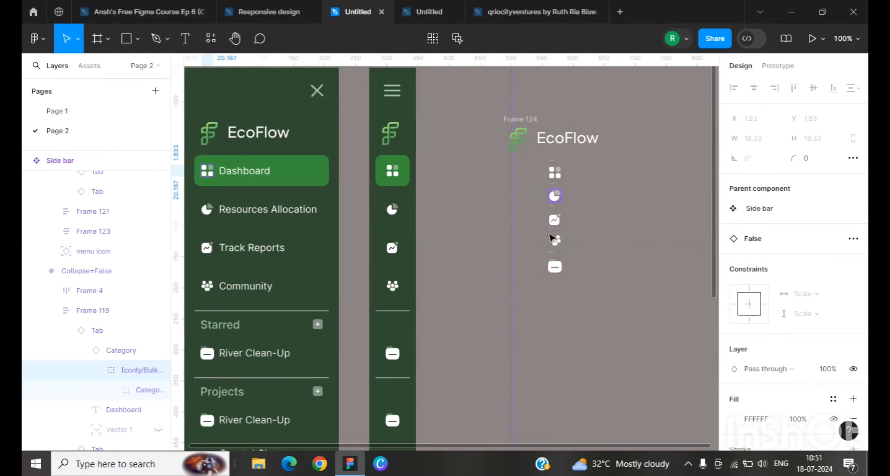
click(551, 162)
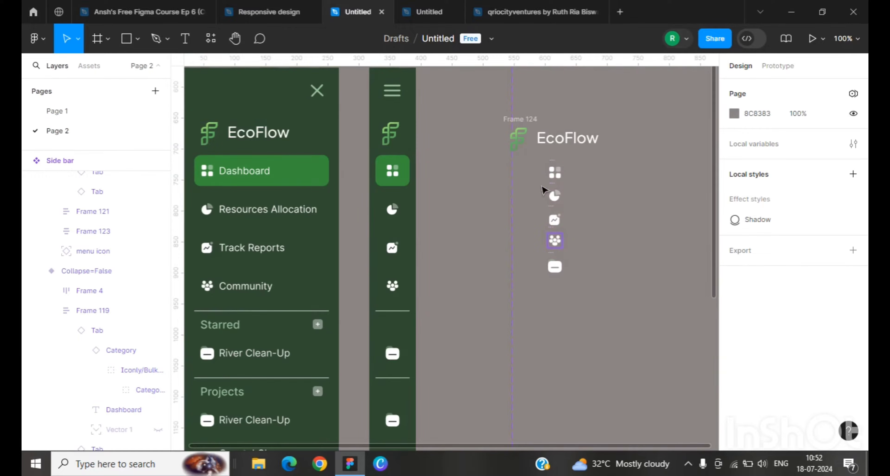
Step: Duplicate the Category icon component as an instance placed below the icon column
drag(534, 159, 636, 276)
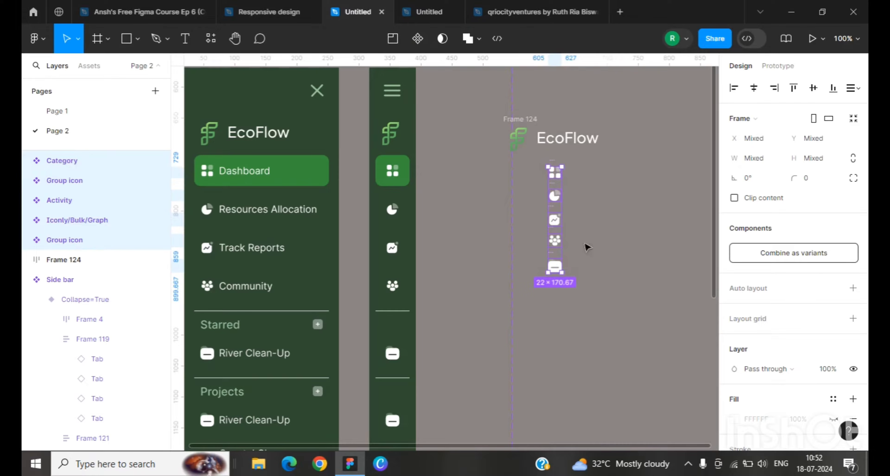
click(489, 153)
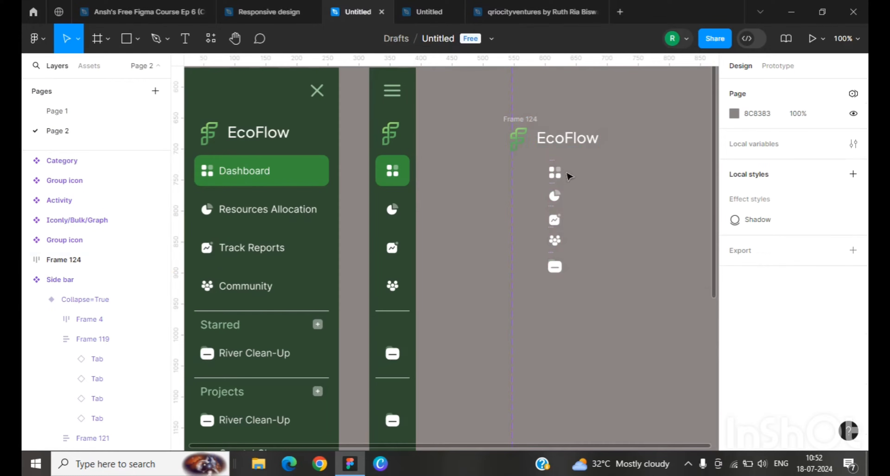
click(556, 175)
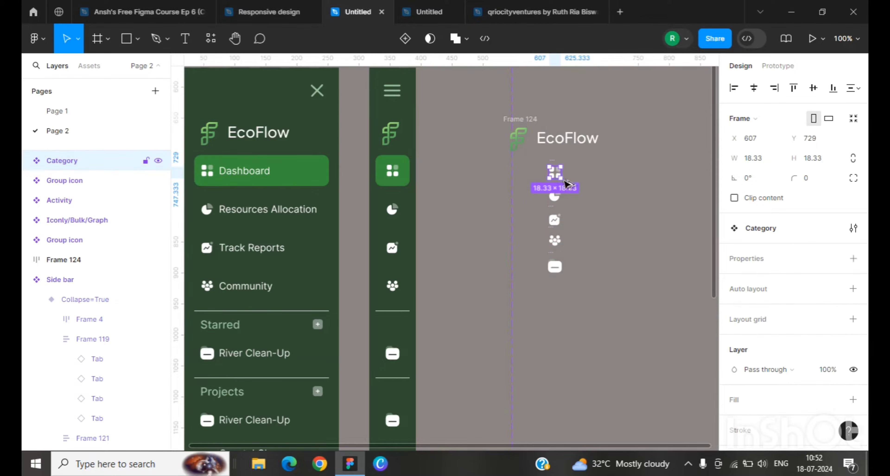
drag(555, 175, 546, 324)
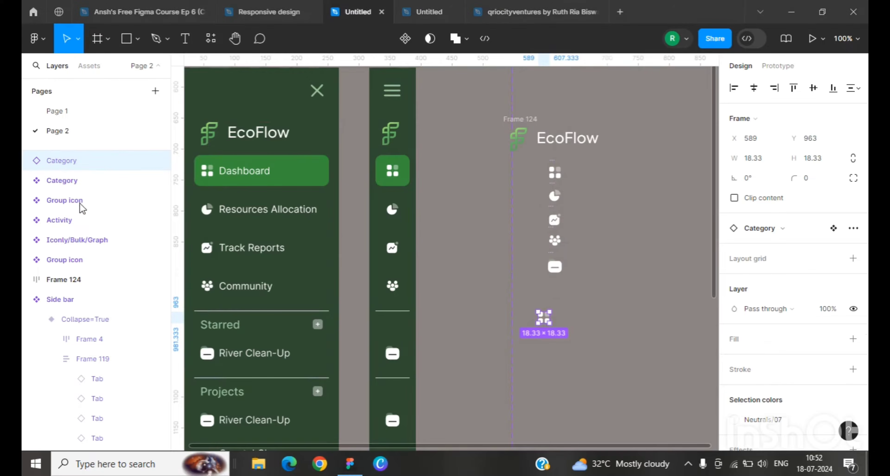
scroll(553, 305, down, 4)
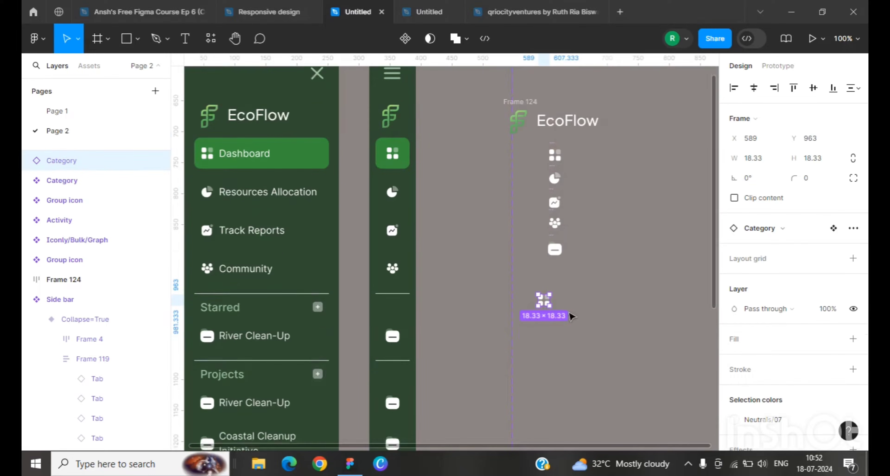
click(573, 198)
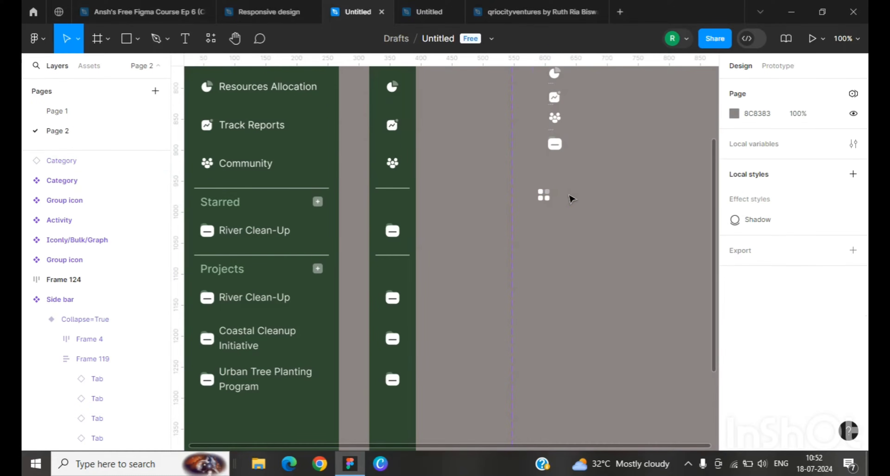
Step: Add a text label reading Dashboard to the right of the new icon instance
click(186, 39)
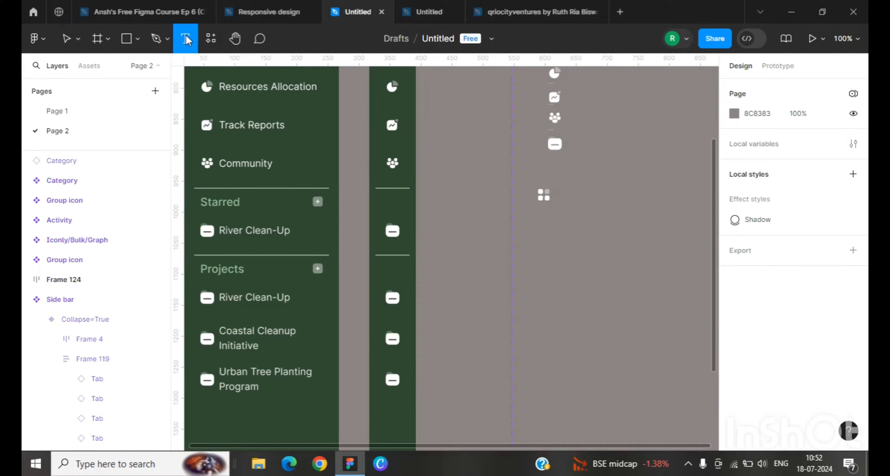
click(561, 194)
text(Das)
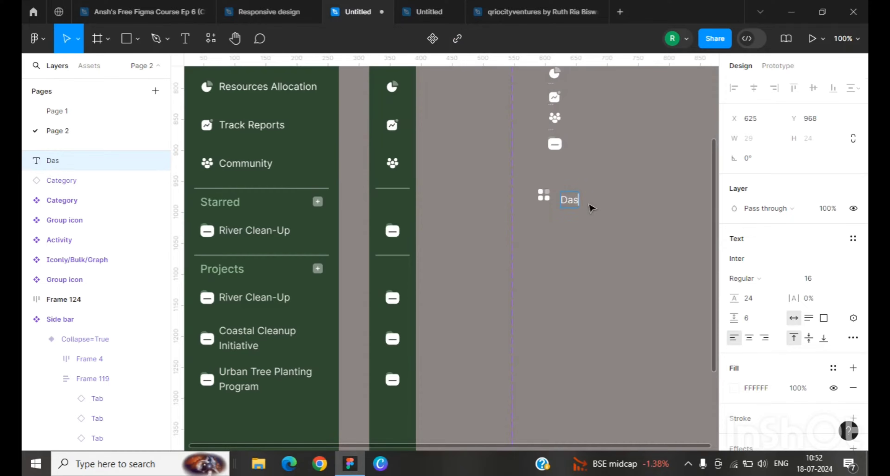
text(hboard)
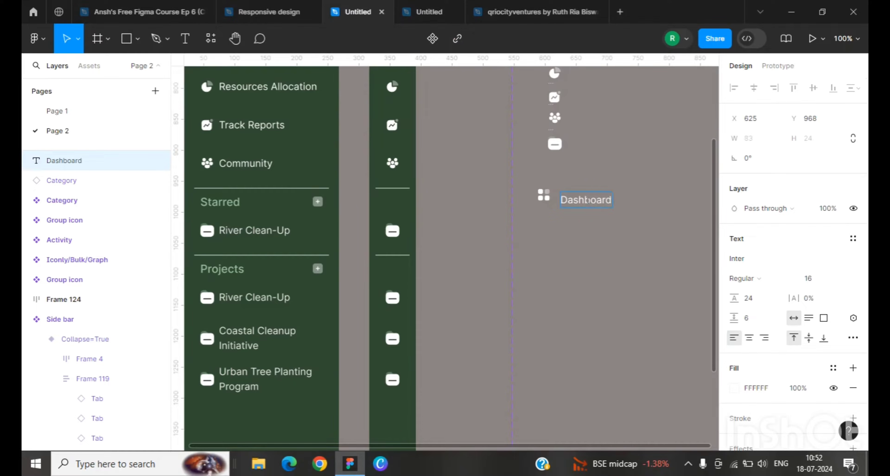
key(Escape)
drag(600, 203, 606, 201)
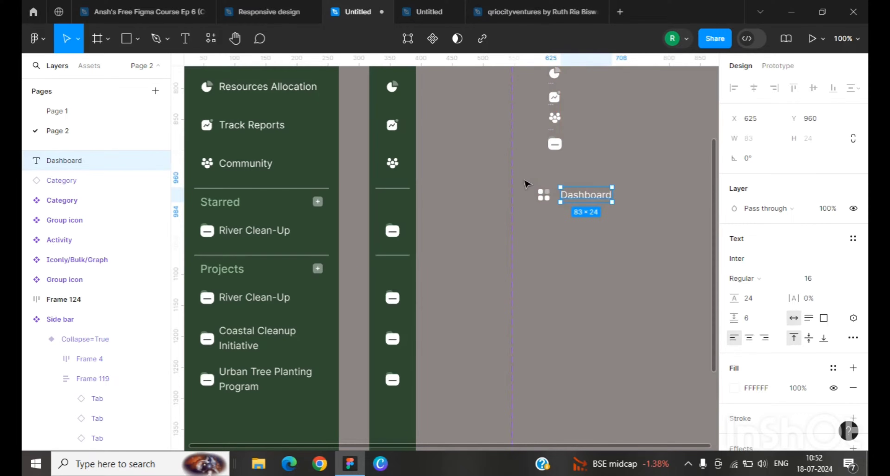
Step: Select the icon instance and Dashboard label together and wrap them in a horizontal auto layout frame
click(555, 197)
click(555, 197)
shift+click(585, 199)
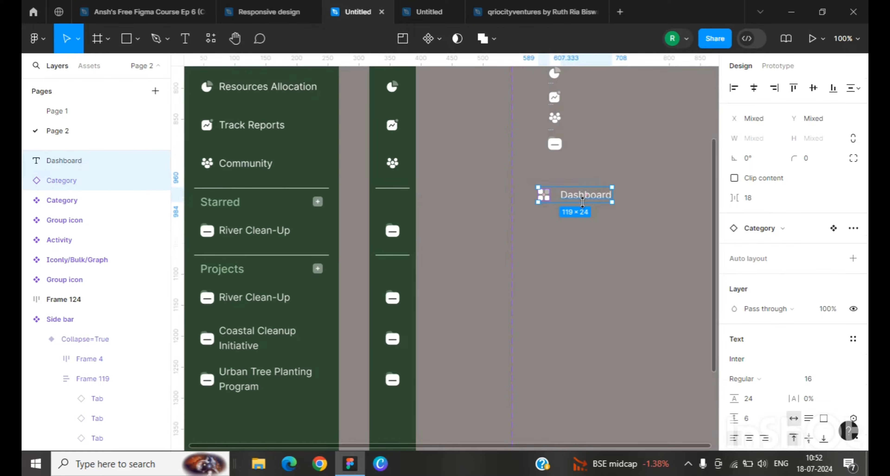
key(shift+a)
scroll(574, 228, up, 1)
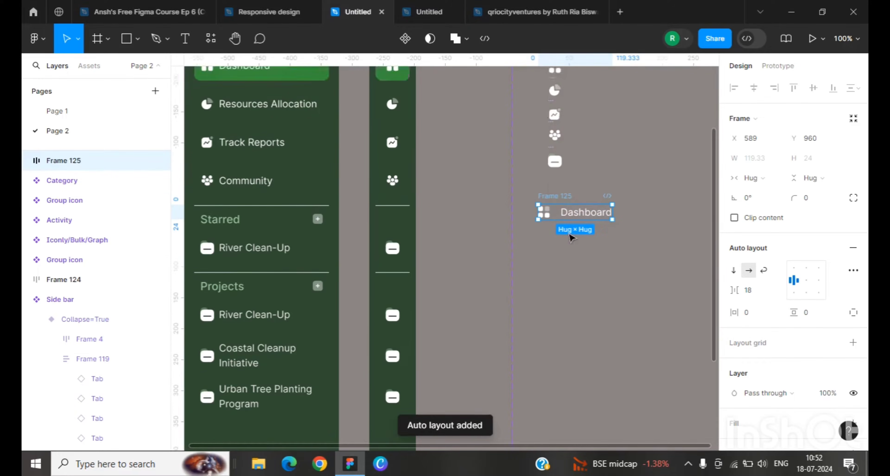
scroll(572, 239, up, 3)
Step: Examine the auto layout padding and fill of the existing Dashboard tab in the side bar
click(284, 176)
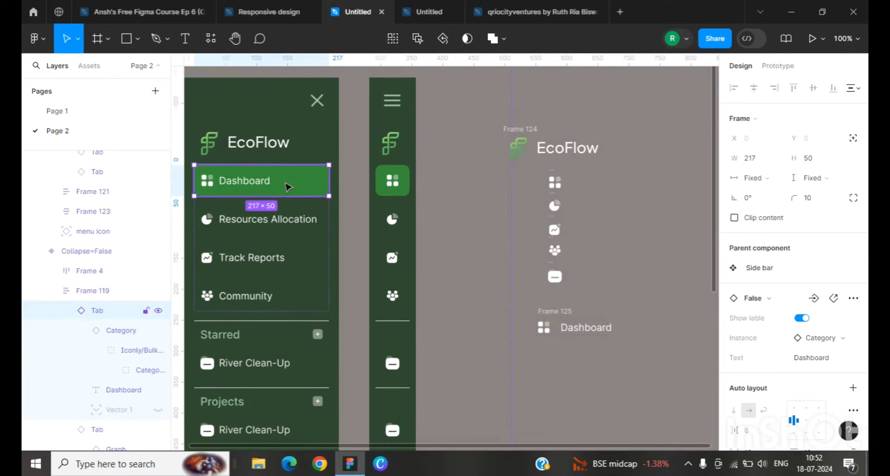
scroll(753, 218, down, 3)
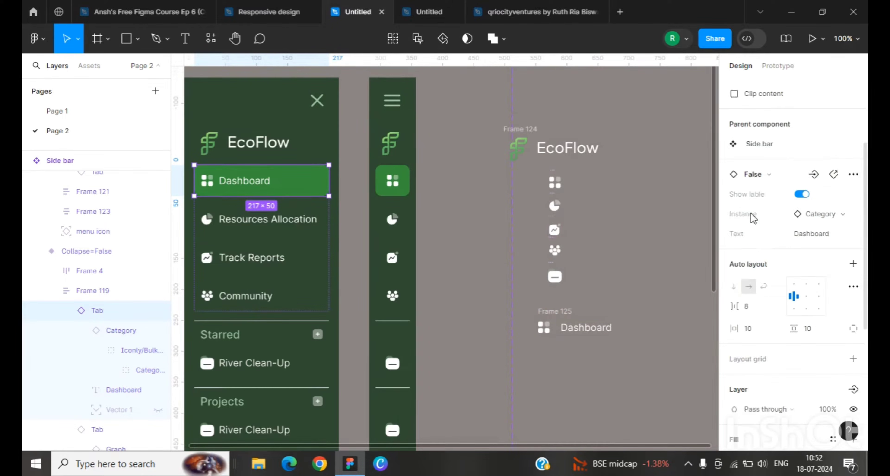
scroll(781, 249, down, 3)
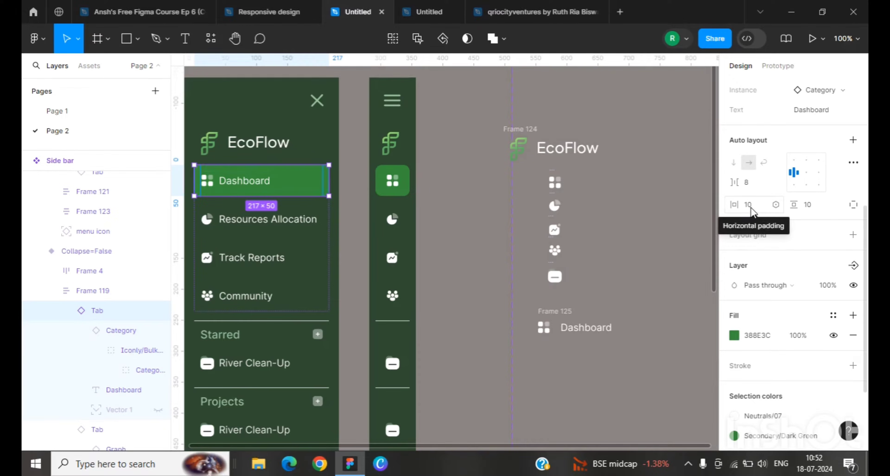
scroll(636, 311, down, 1)
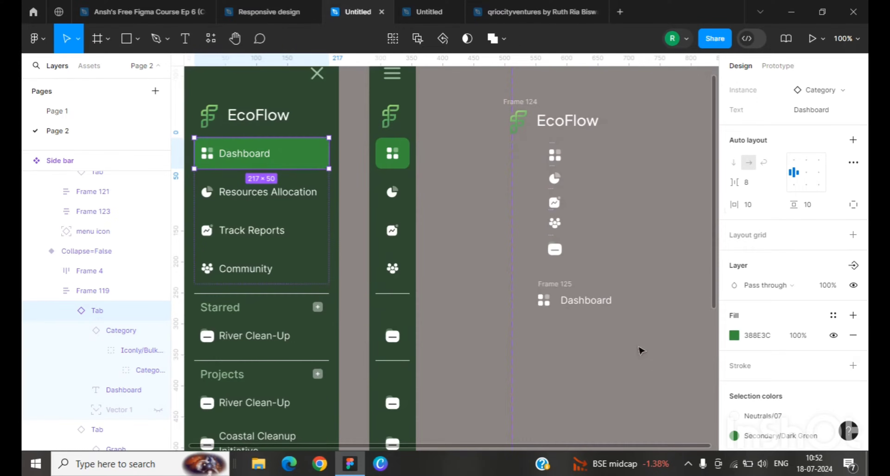
scroll(640, 350, down, 1)
Step: Set the new auto layout frame's vertical and horizontal padding to 10
click(554, 279)
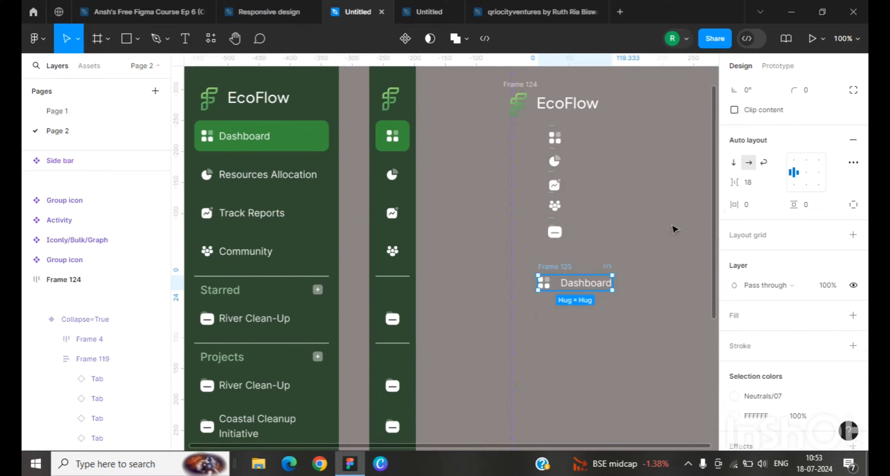
click(799, 211)
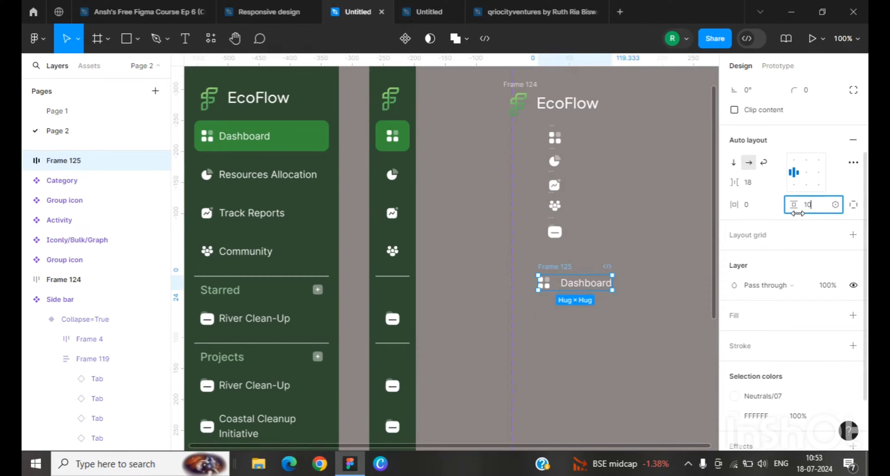
key(Return)
click(749, 205)
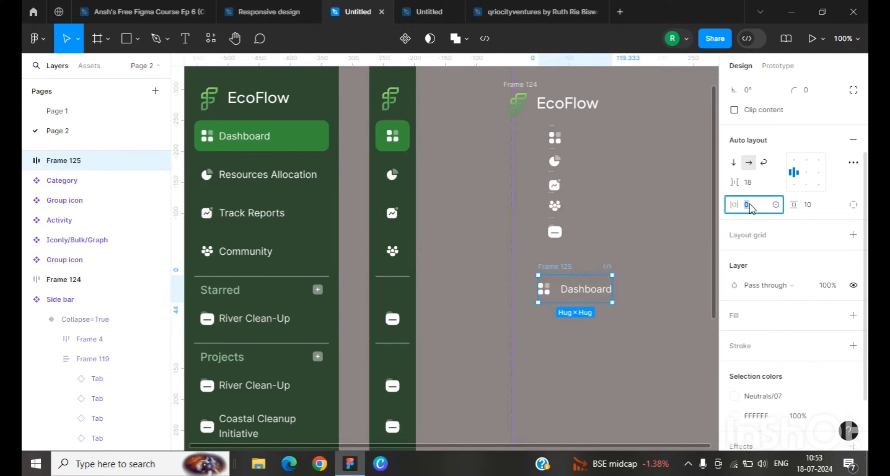
key(Return)
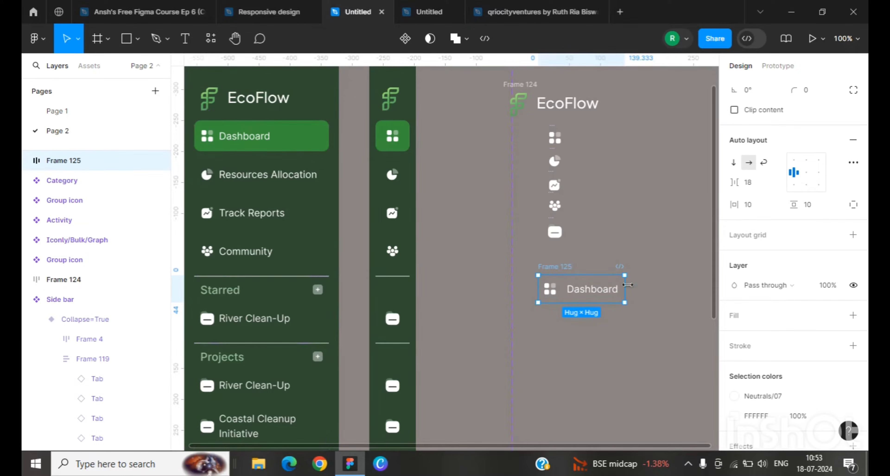
Step: Widen the new frame to 228 px with fixed width and set its corner radius to 8
drag(628, 286, 682, 286)
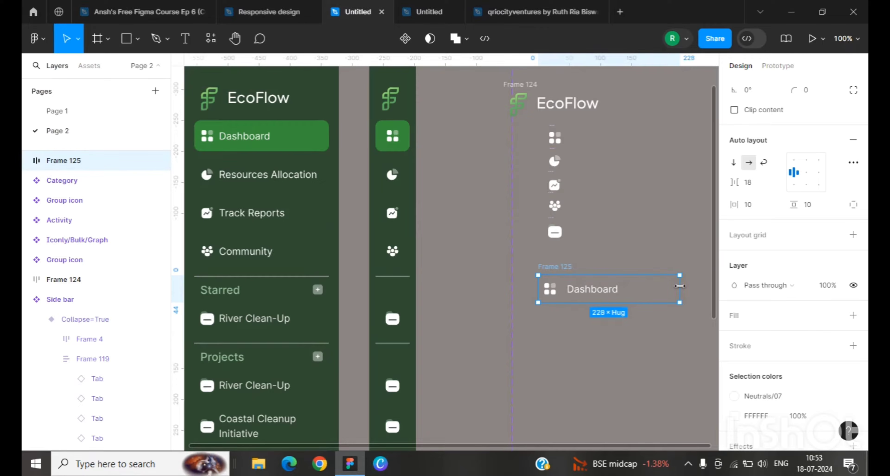
scroll(809, 204, up, 3)
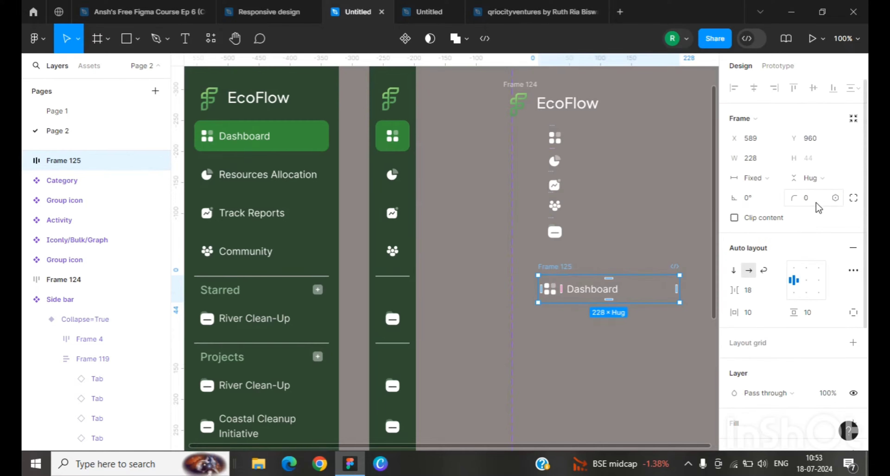
click(806, 198)
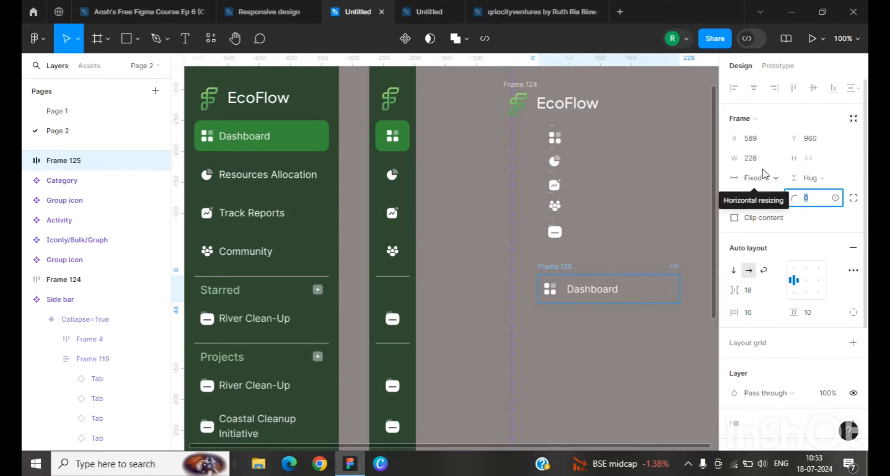
click(568, 352)
Step: Rename the new tab frame to Default
click(583, 293)
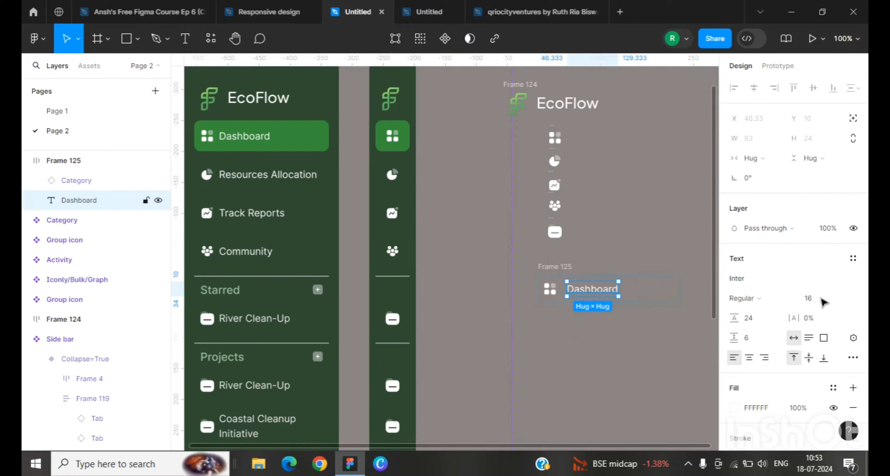
click(628, 361)
scroll(619, 349, down, 1)
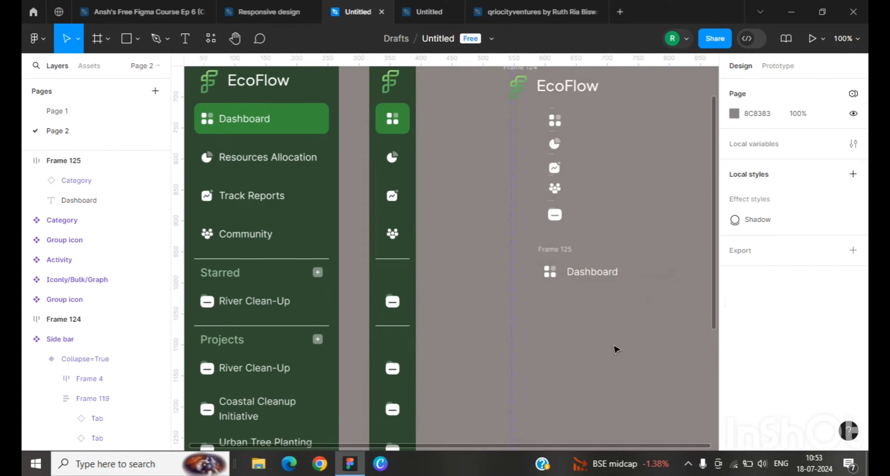
click(546, 254)
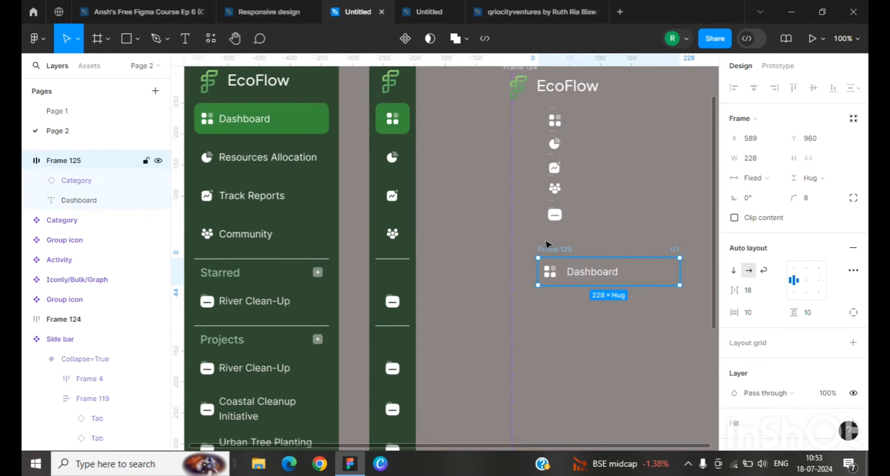
double_click(549, 250)
text(De)
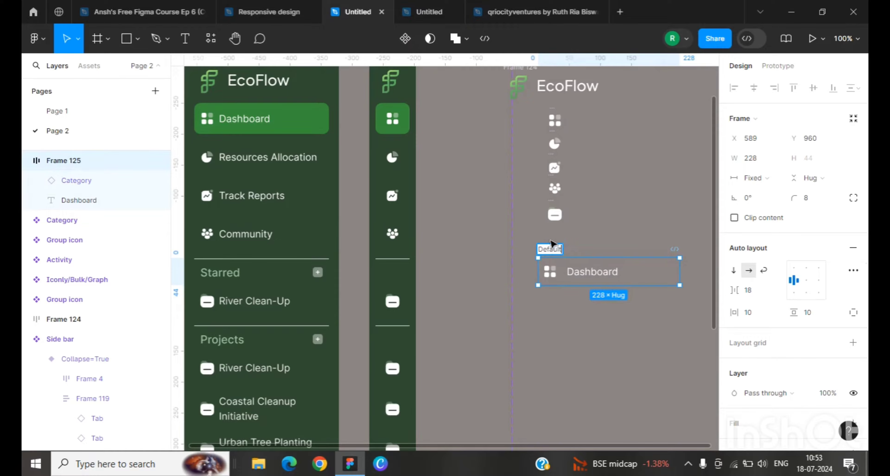
text(fault)
key(Return)
Step: Duplicate the Default tab frame directly below the original
click(572, 315)
click(562, 272)
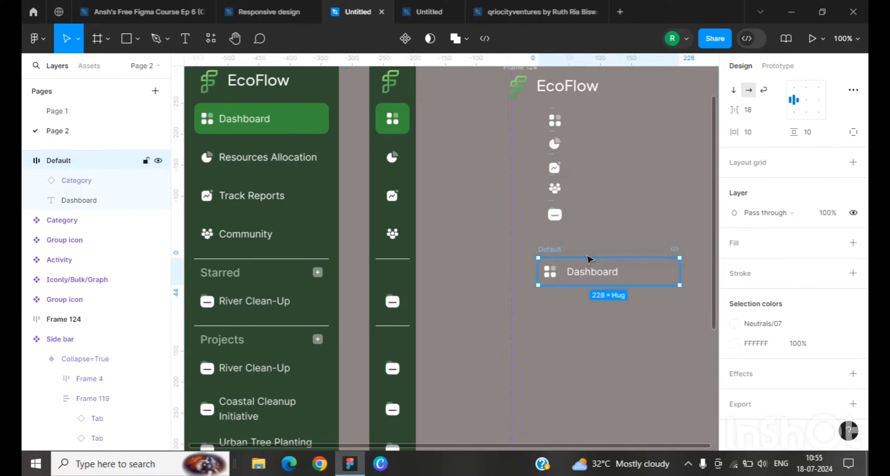
alt+drag(555, 251, 554, 290)
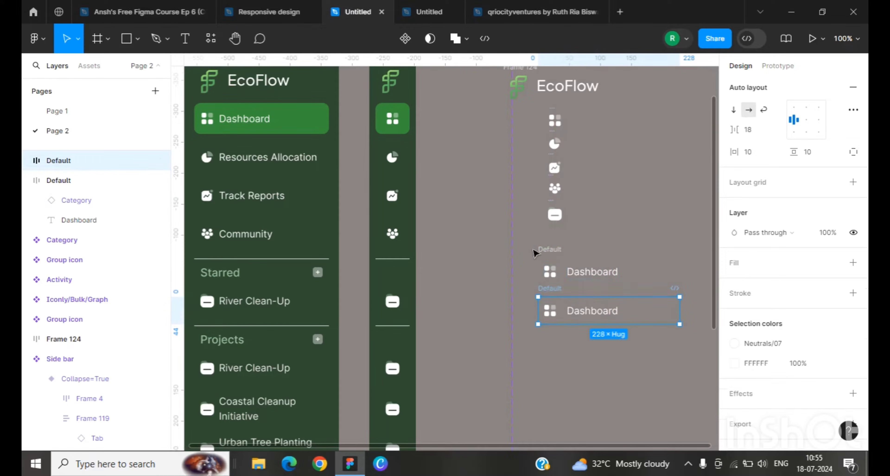
Step: Select both tab frames and combine them into a component set
click(561, 251)
shift+click(558, 299)
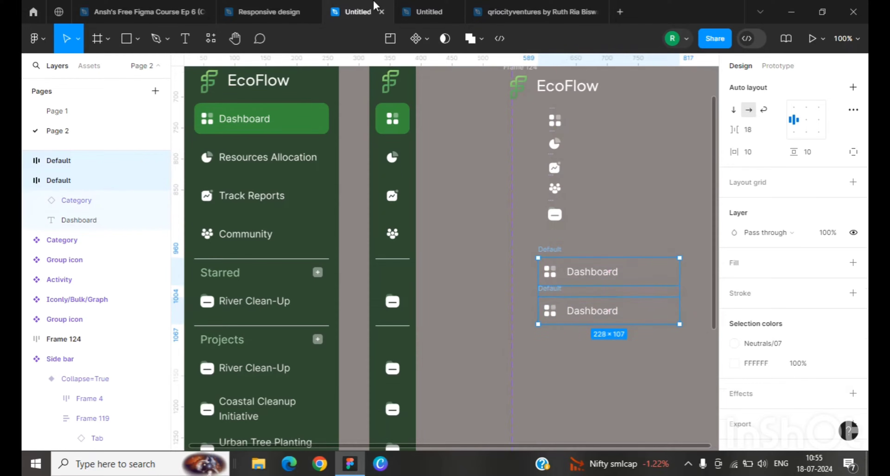
click(426, 38)
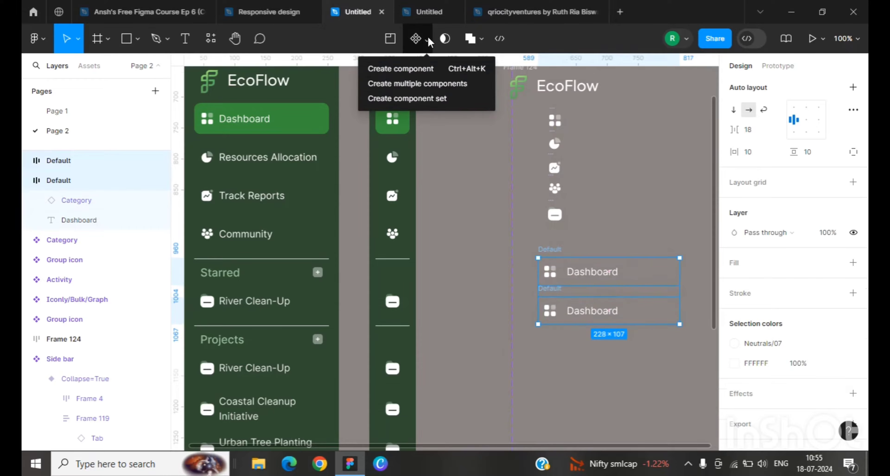
click(444, 101)
Step: Create a boolean component property named Show Text for the Dashboard text layer of the first variant
click(560, 278)
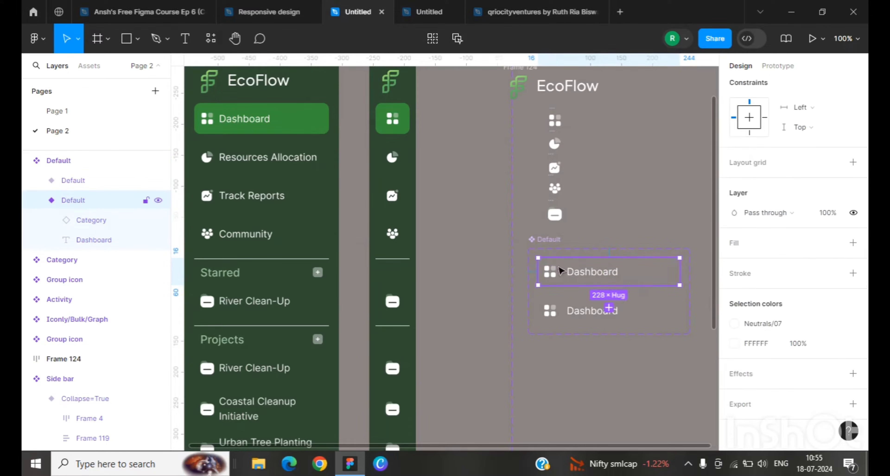
double_click(597, 279)
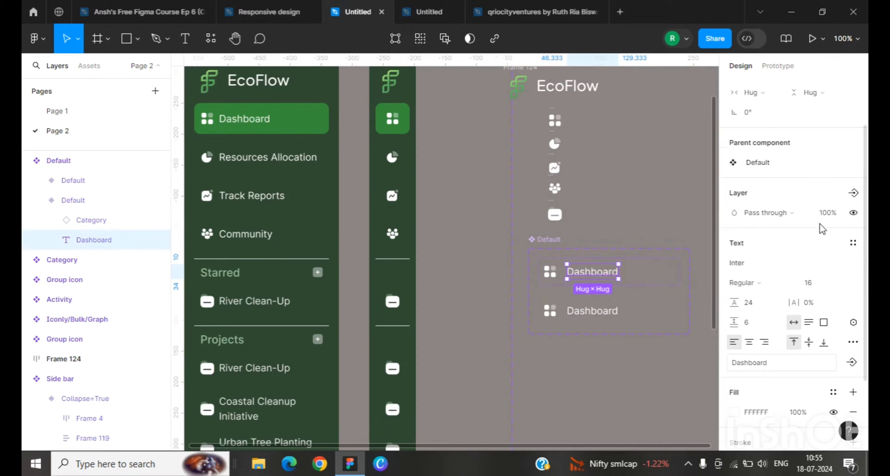
click(853, 195)
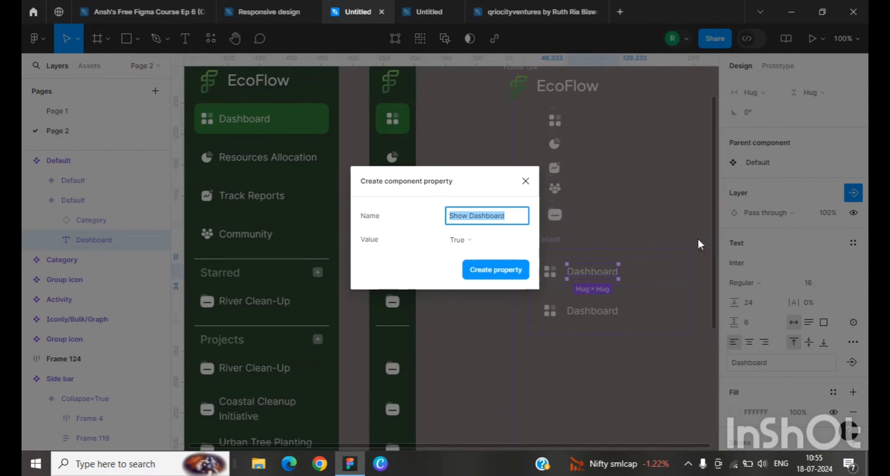
click(515, 223)
double_click(505, 218)
text(Text)
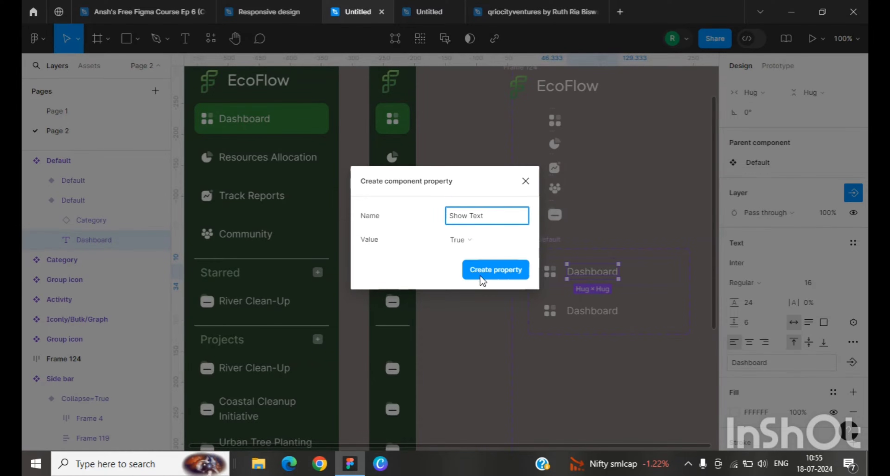
click(482, 276)
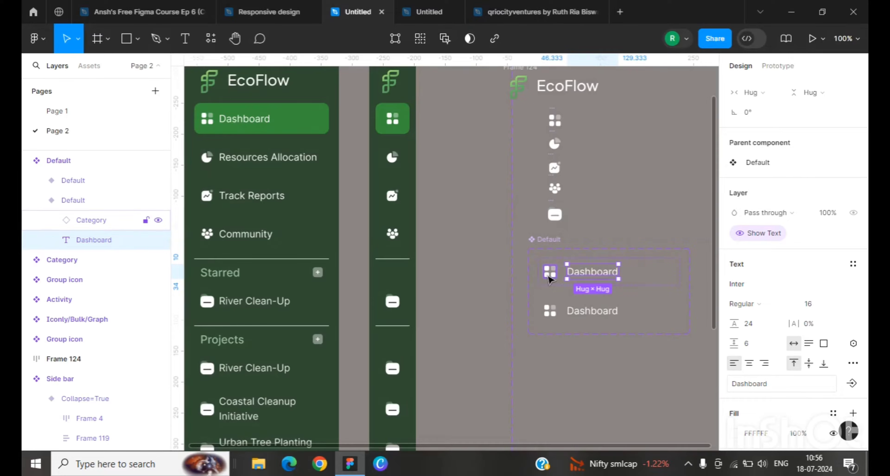
Step: Create a boolean component property named Show icon for the Category icon layer
click(550, 276)
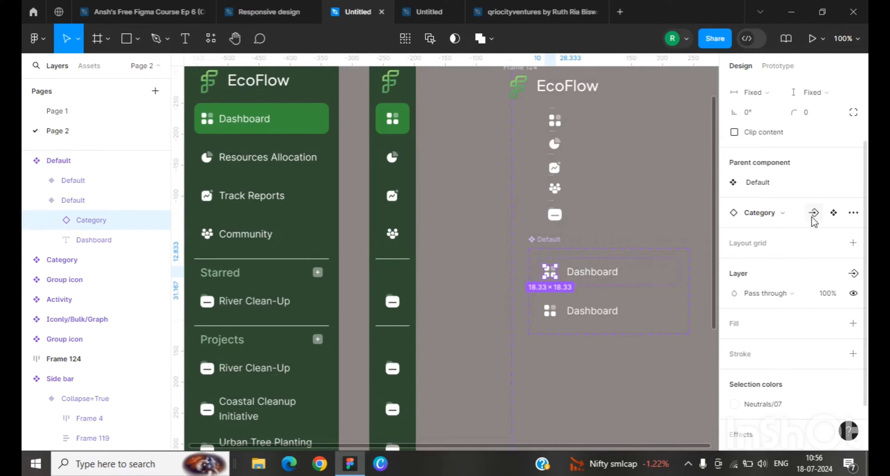
scroll(794, 311, down, 2)
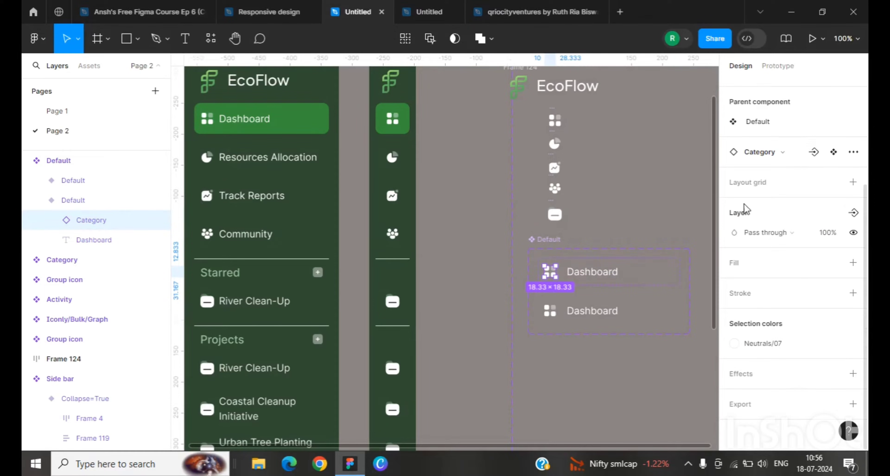
click(854, 216)
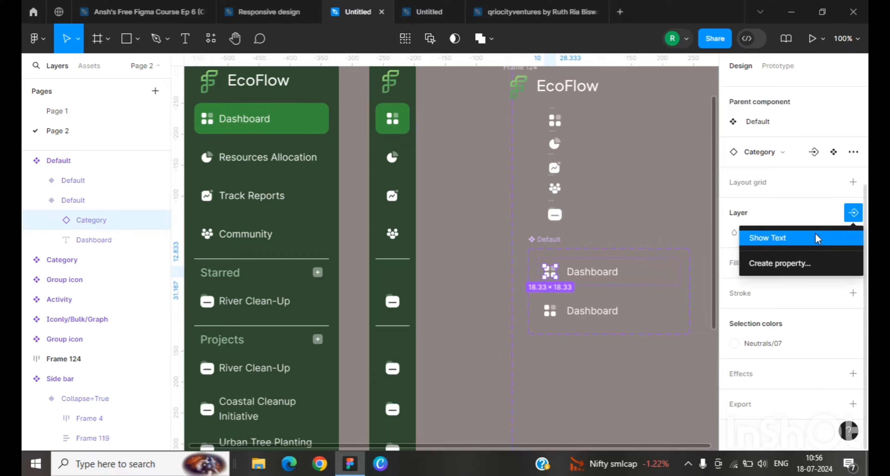
click(792, 263)
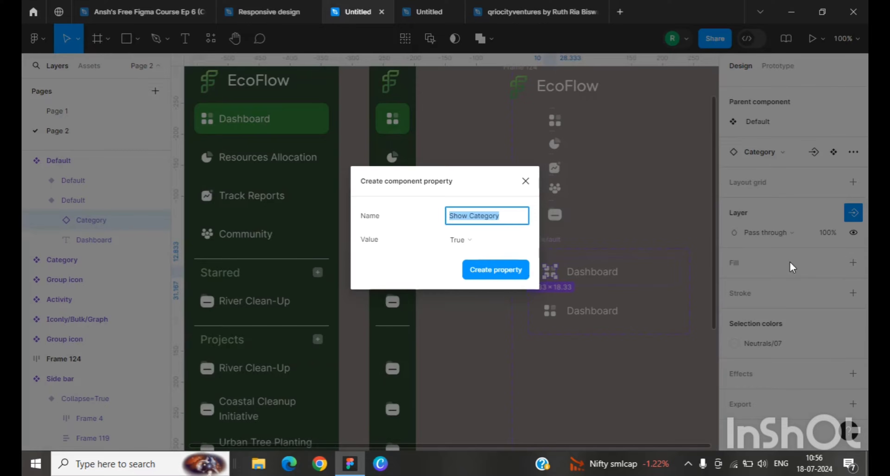
click(501, 218)
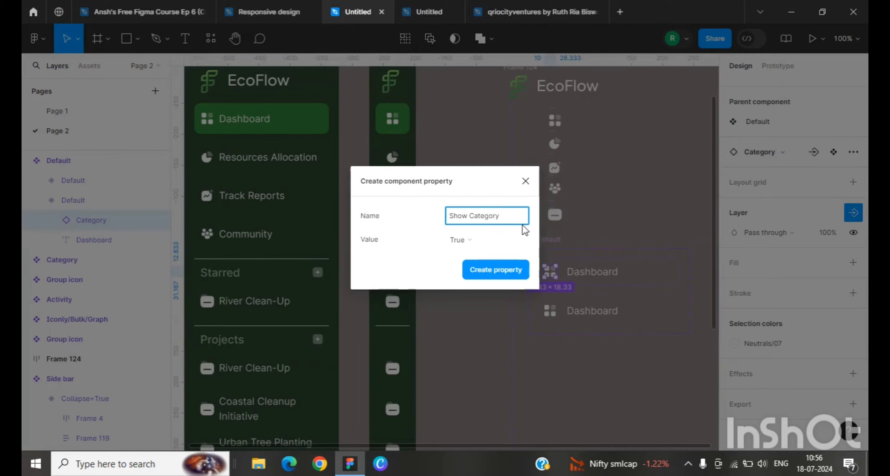
key(BackSpace)
key(BackSpace)
key(BackSpace)
key(BackSpace)
key(BackSpace)
key(BackSpace)
key(BackSpace)
key(BackSpace)
key(BackSpace)
text(icon)
click(507, 269)
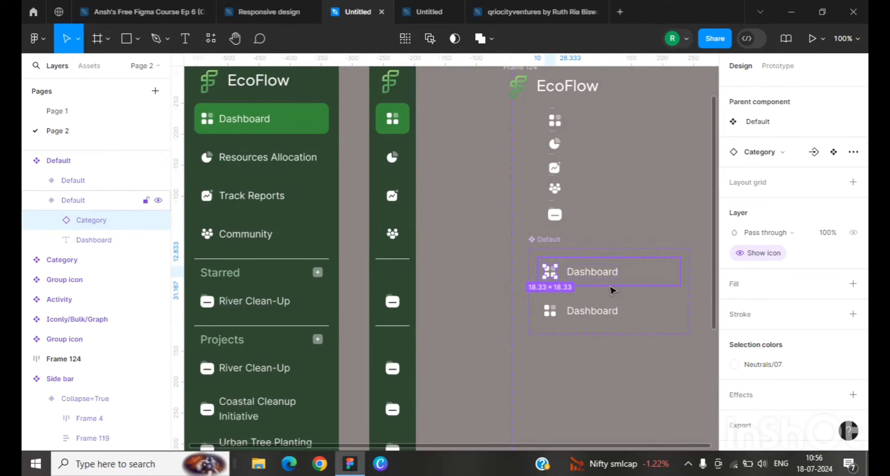
Step: Add a dark green fill of 3F6540 to the second variant
click(611, 288)
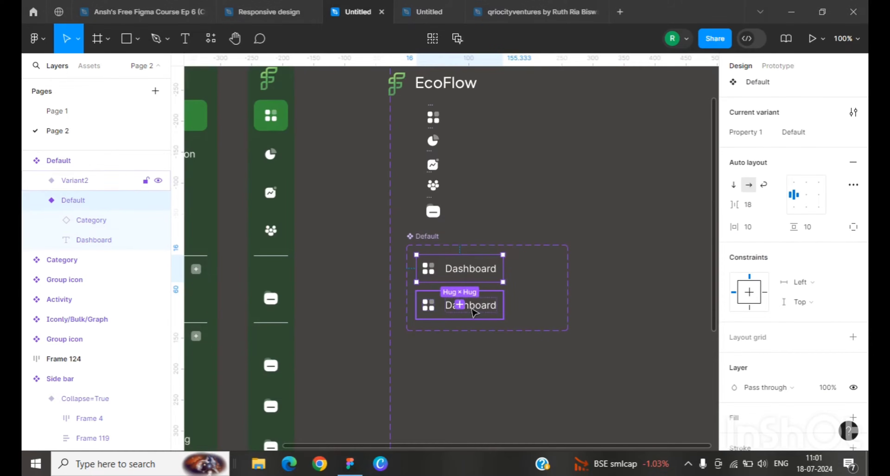
click(456, 305)
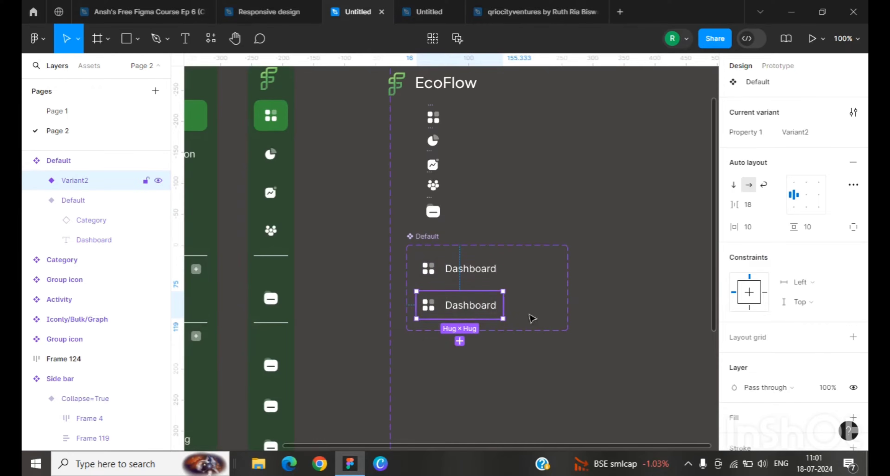
scroll(779, 339, down, 5)
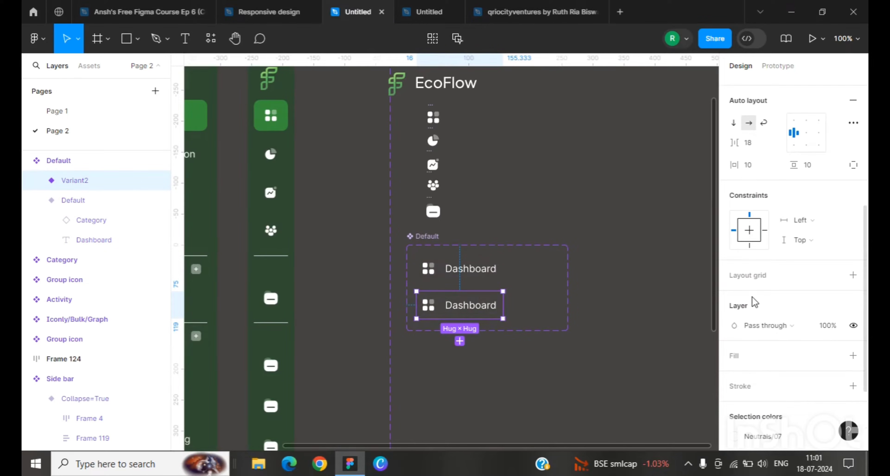
click(853, 356)
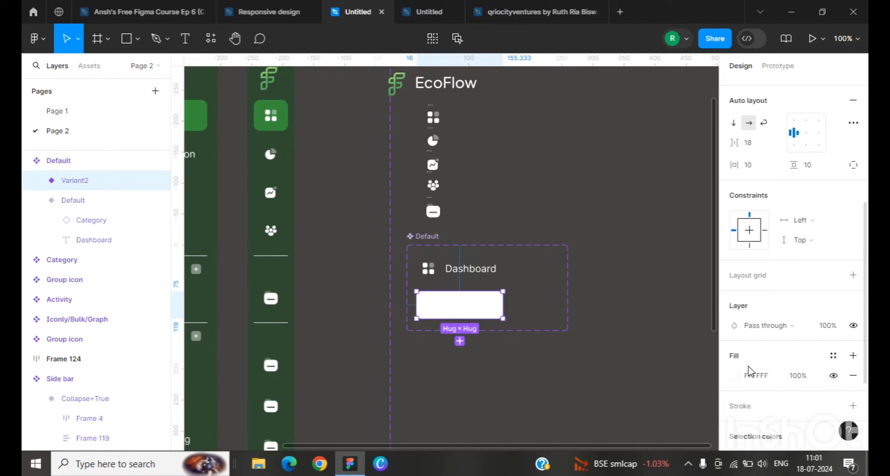
click(734, 375)
click(576, 216)
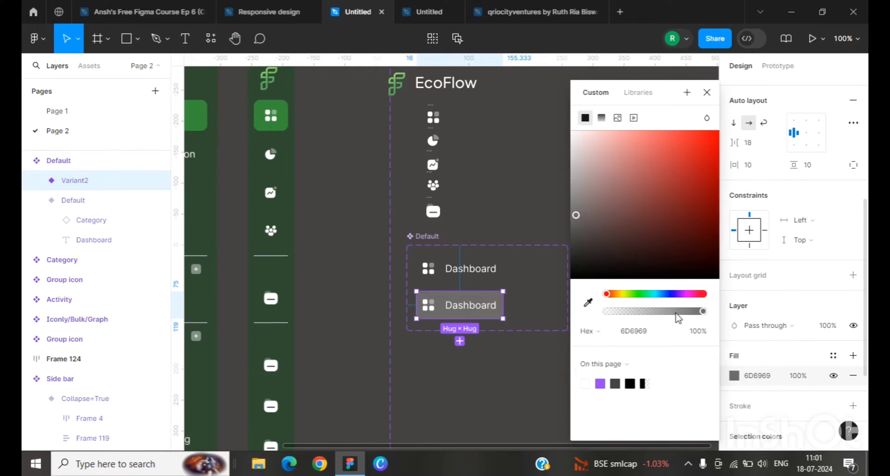
click(633, 294)
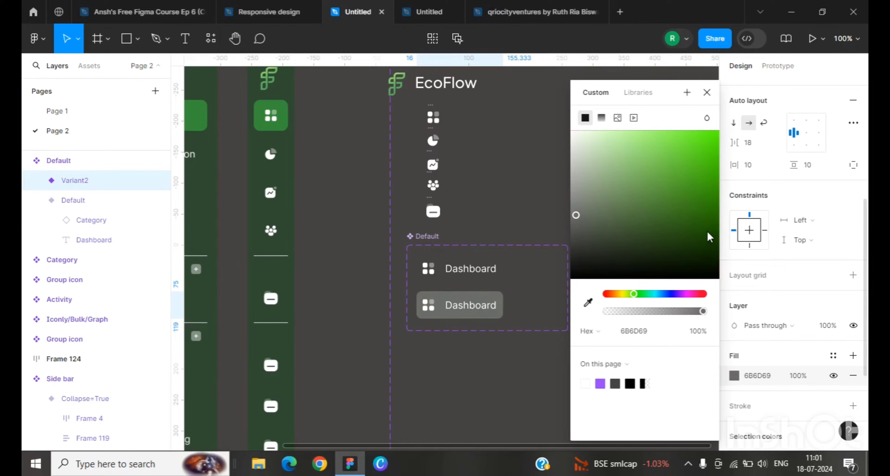
mouse_move(709, 238)
mouse_down()
mouse_move(655, 227)
mouse_move(637, 236)
mouse_up()
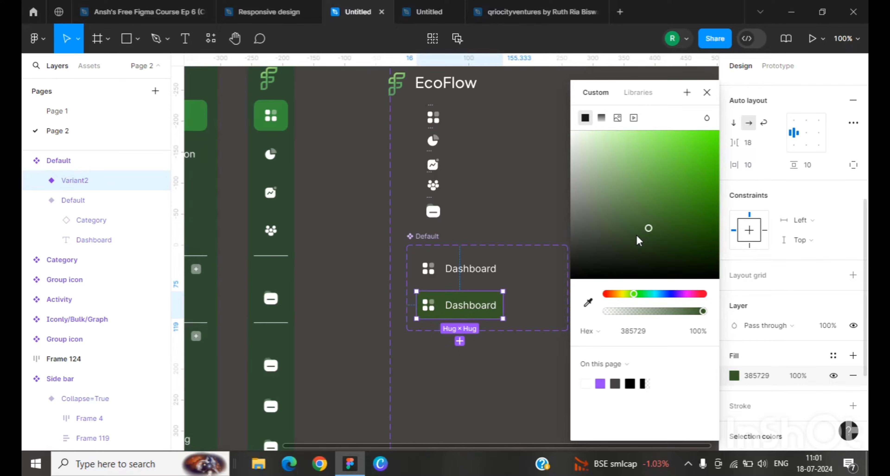
click(588, 303)
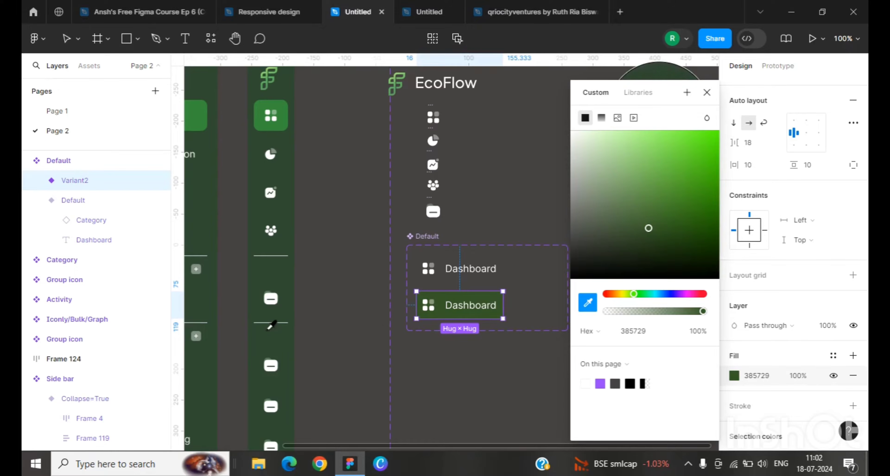
click(268, 330)
drag(629, 220, 627, 224)
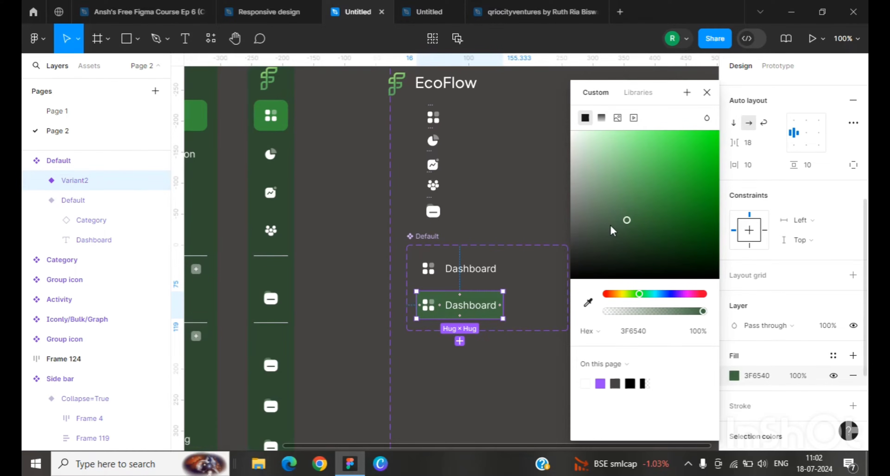
click(531, 287)
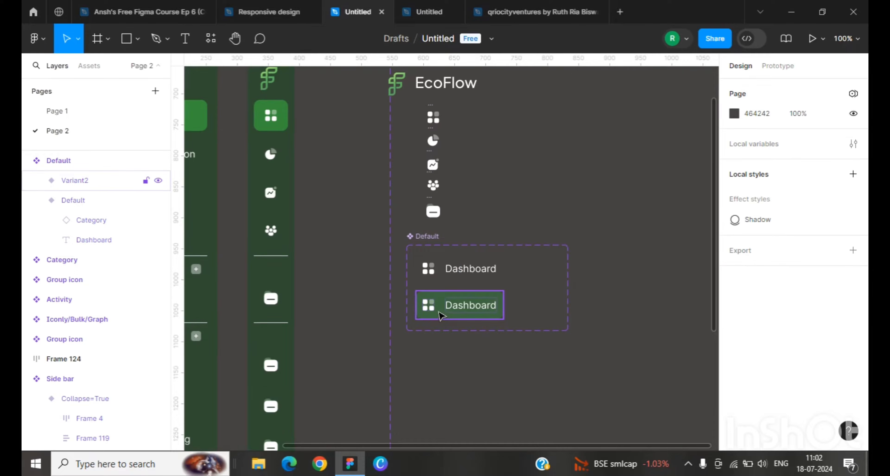
Step: Duplicate the green variant and set the copy's fill to 388E3C, sampled from the sidebar's active Dashboard tab
click(447, 310)
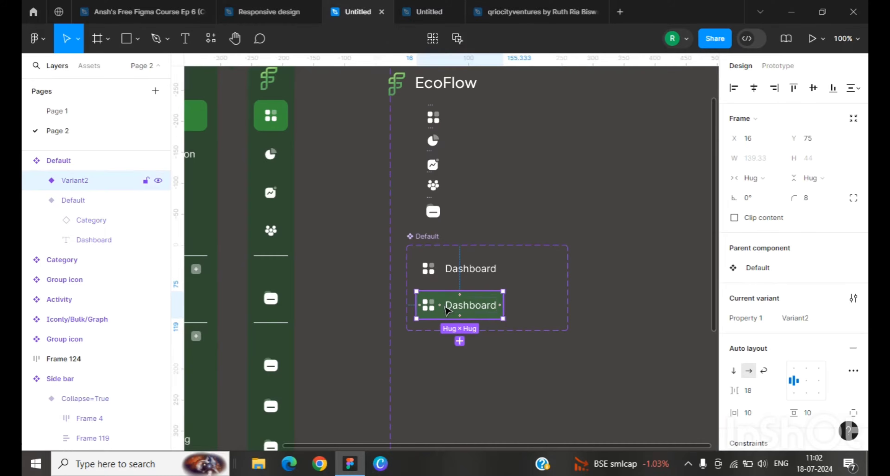
key(ctrl+d)
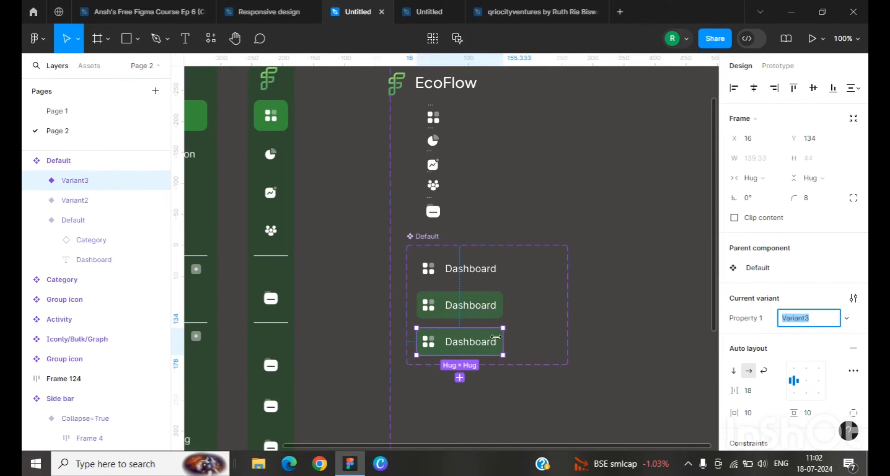
scroll(727, 392, down, 5)
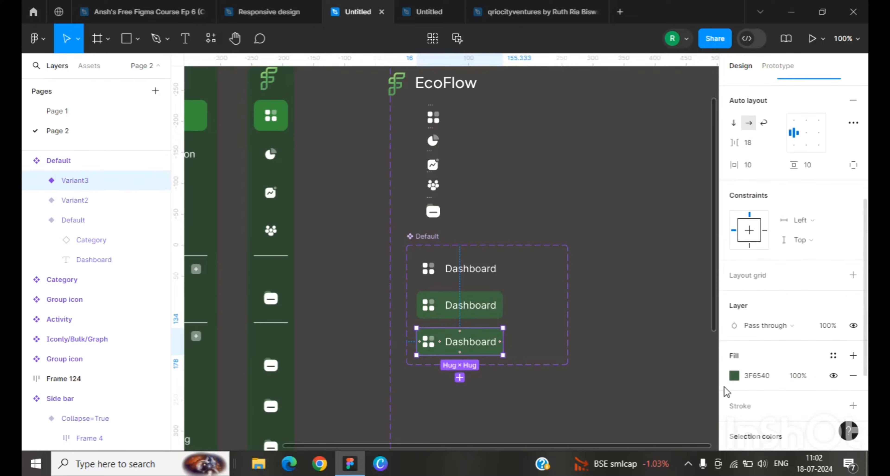
click(735, 375)
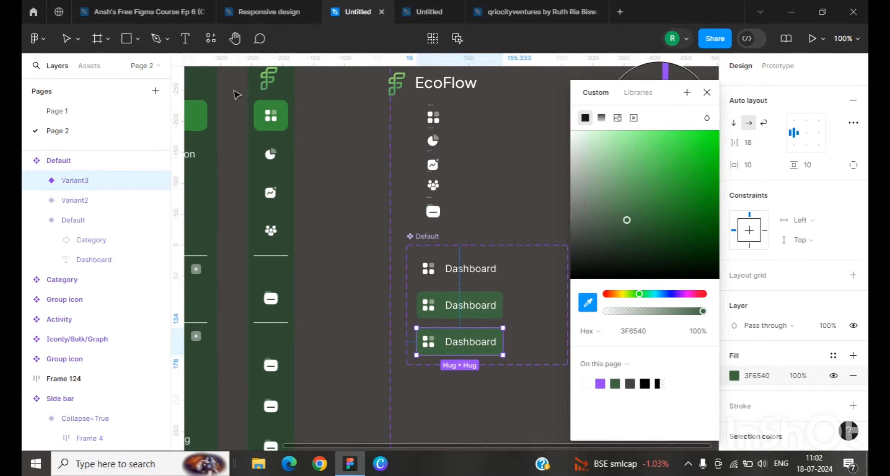
click(264, 124)
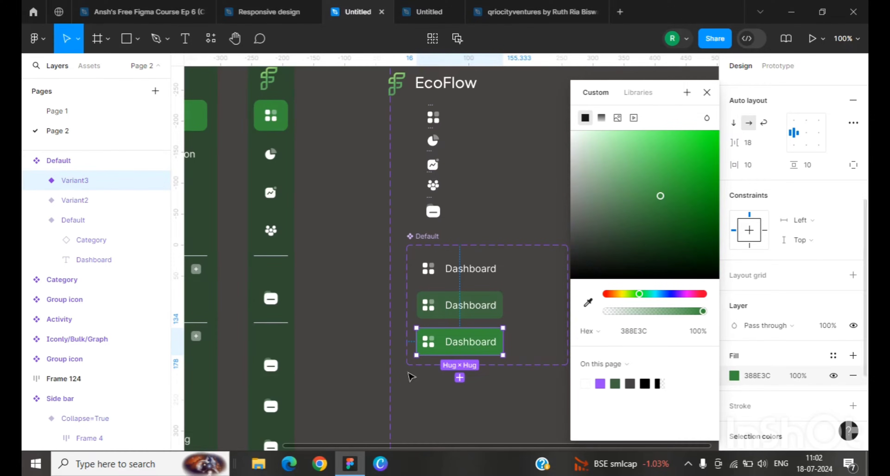
click(707, 92)
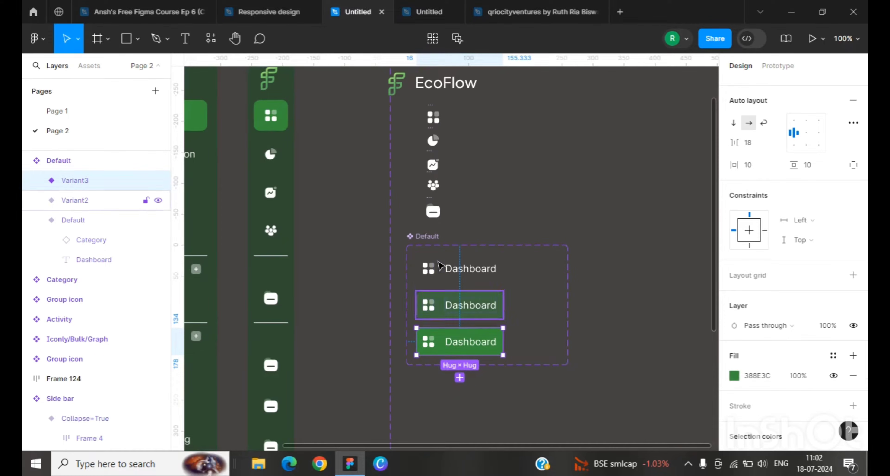
Step: Rename the variant property of the tab component set to States
click(443, 270)
scroll(772, 271, down, 2)
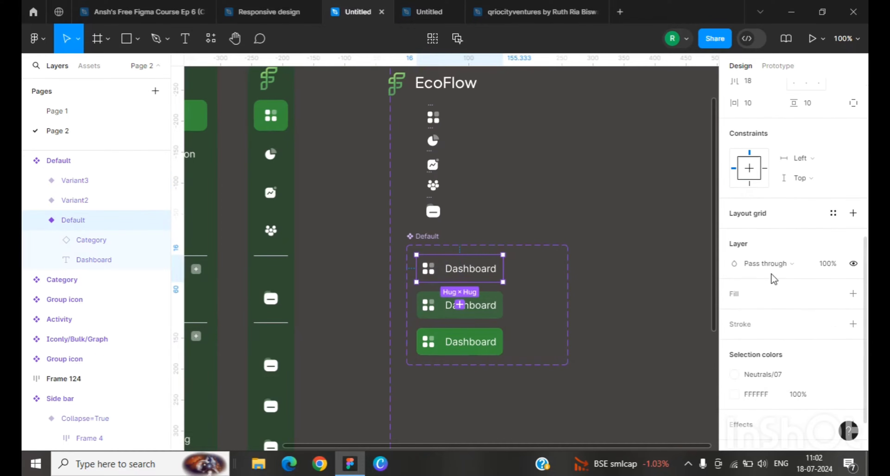
scroll(739, 241, up, 5)
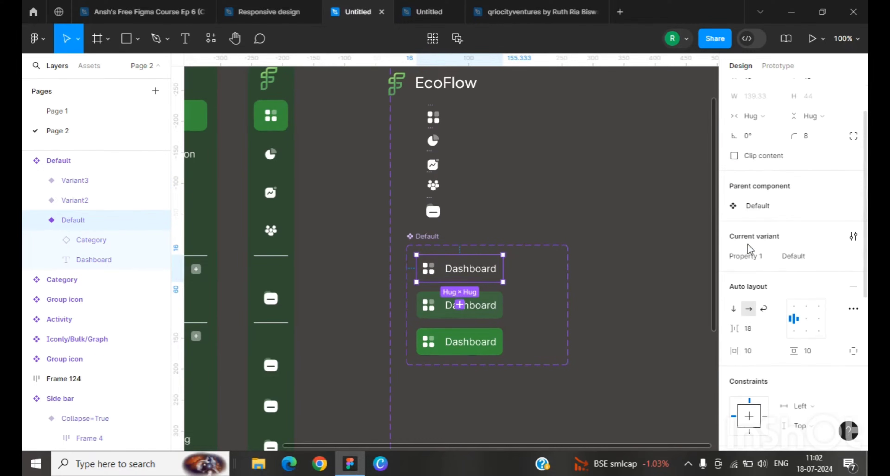
double_click(739, 260)
text(S)
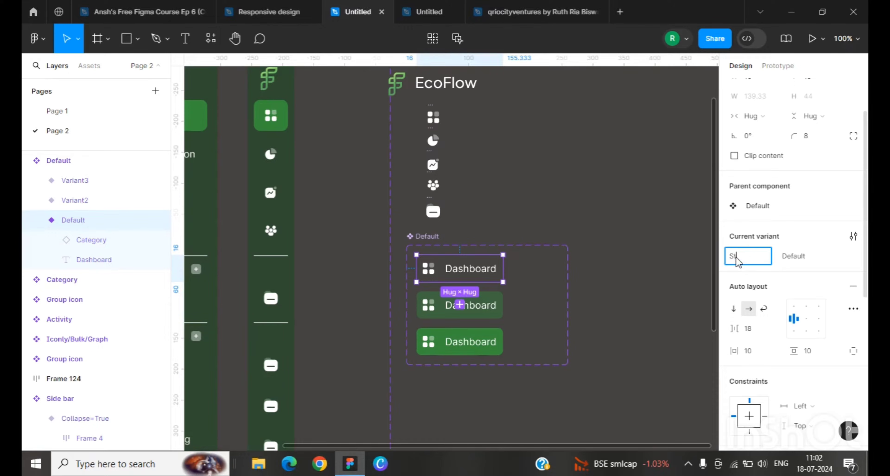
text(tates)
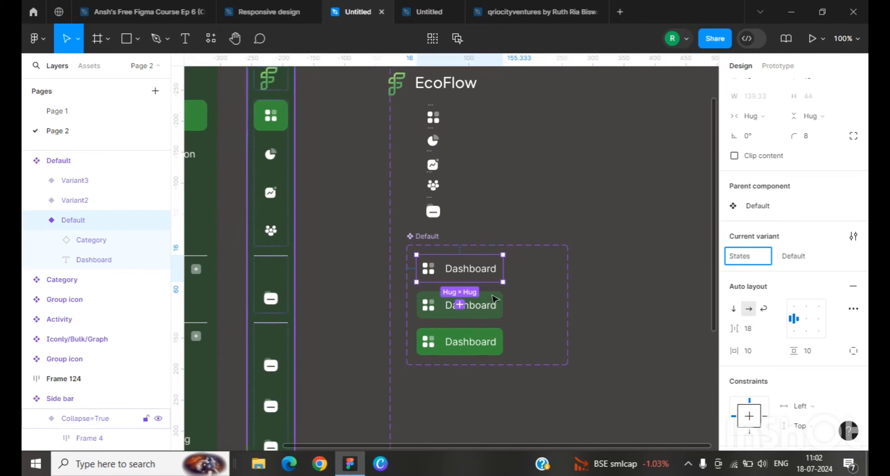
Step: Set the States value of the second variant to hover and the third variant to selected
click(491, 306)
double_click(792, 258)
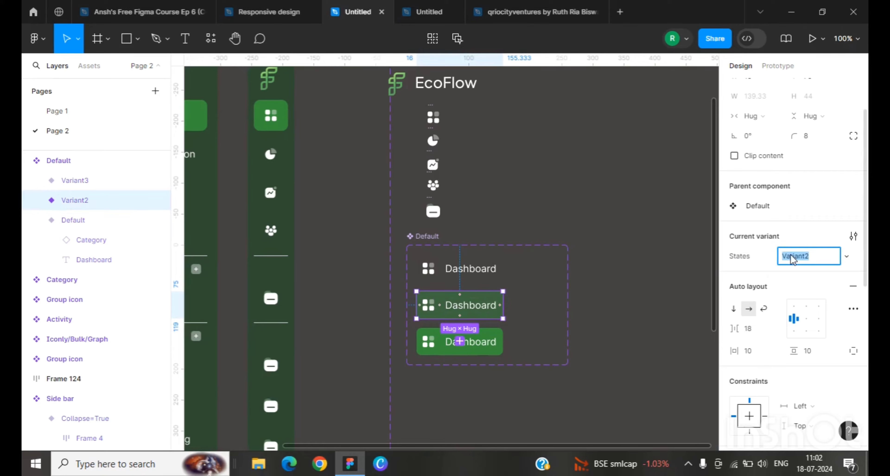
text(hover)
click(433, 349)
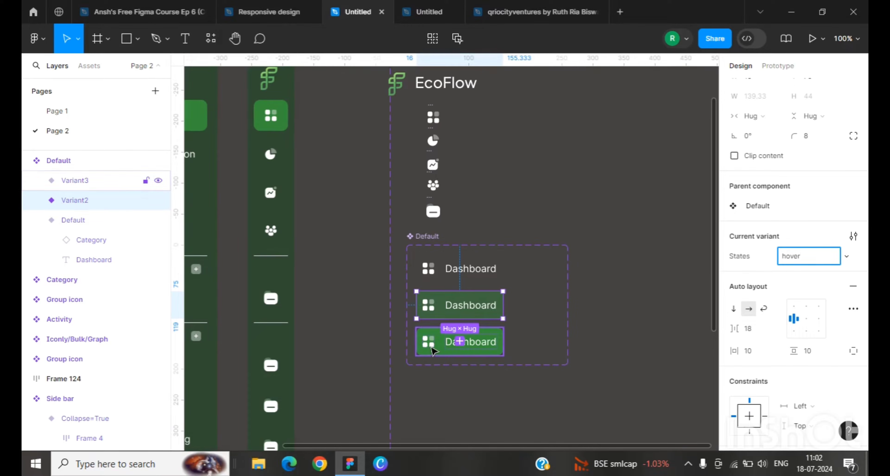
double_click(790, 257)
text(selected)
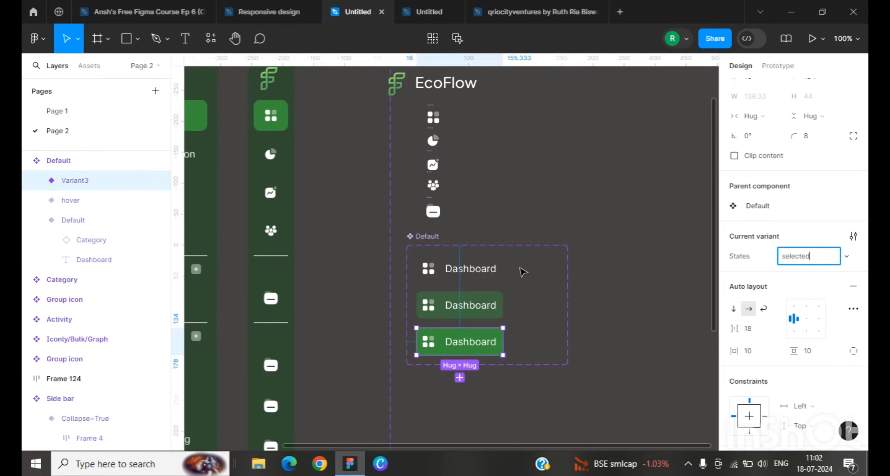
click(524, 268)
Step: Widen the component set and duplicate all three variants into a second column to the right
click(420, 238)
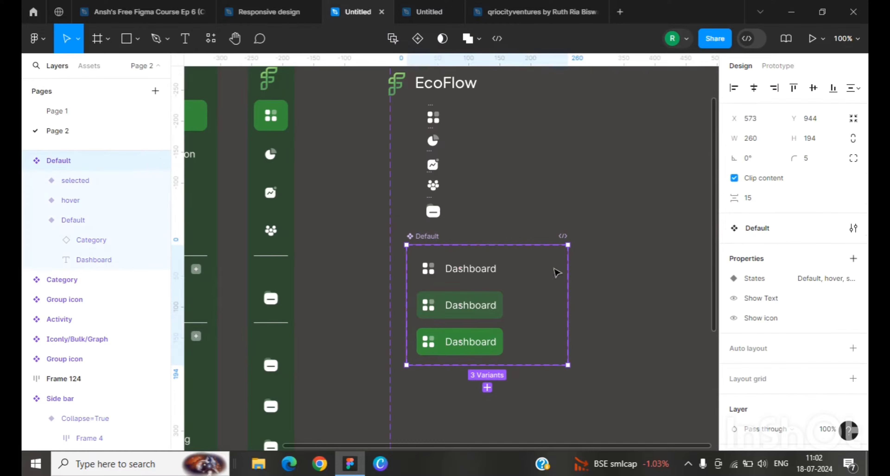
drag(581, 305, 667, 305)
click(478, 273)
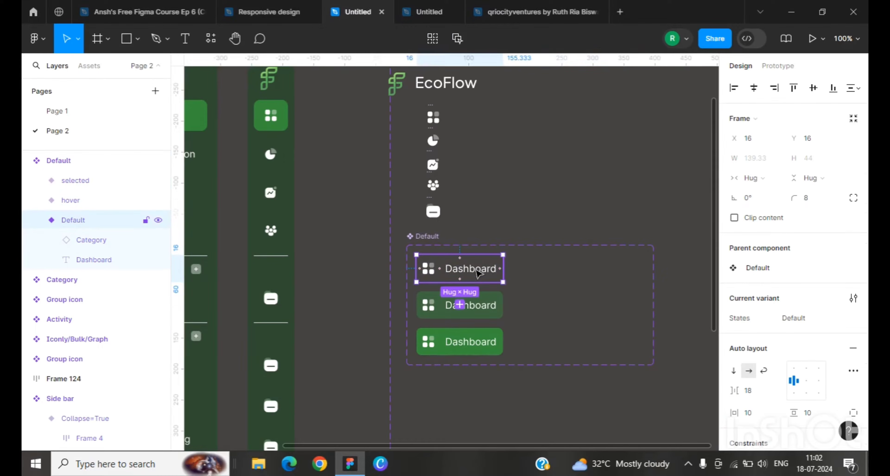
shift+click(486, 313)
shift+click(488, 341)
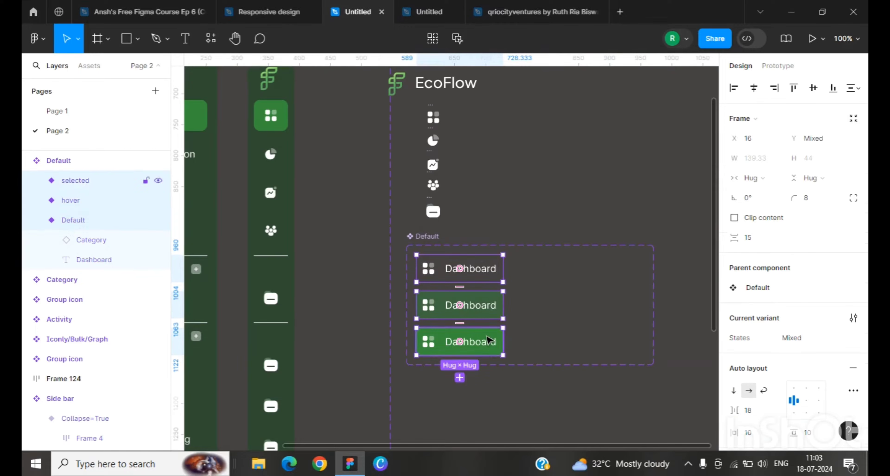
drag(439, 309, 541, 305)
click(567, 288)
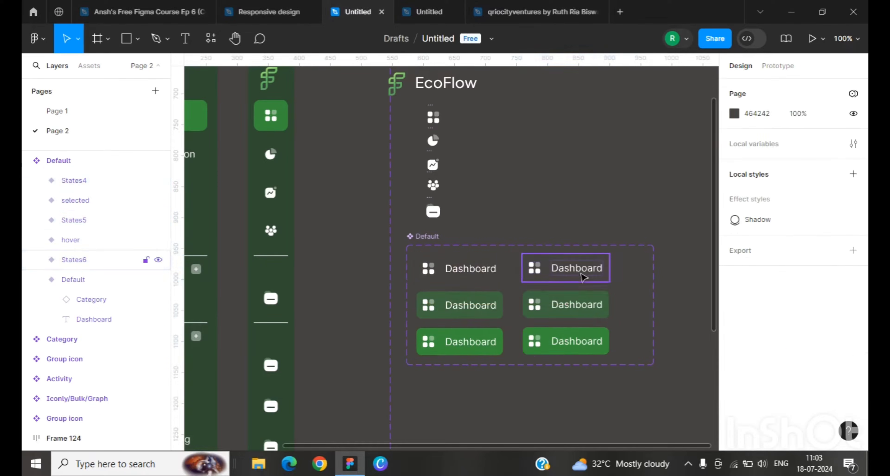
Step: Delete the Dashboard text label from each of the three duplicated variants, leaving icon-only tabs
click(580, 274)
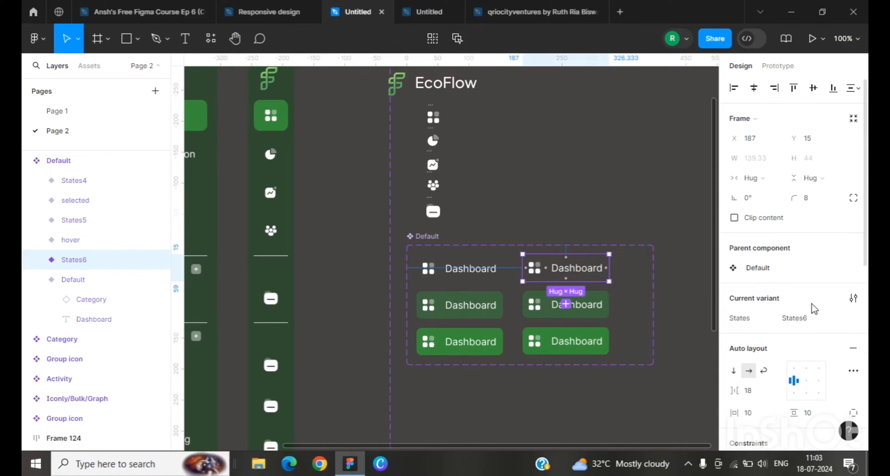
scroll(795, 277, down, 3)
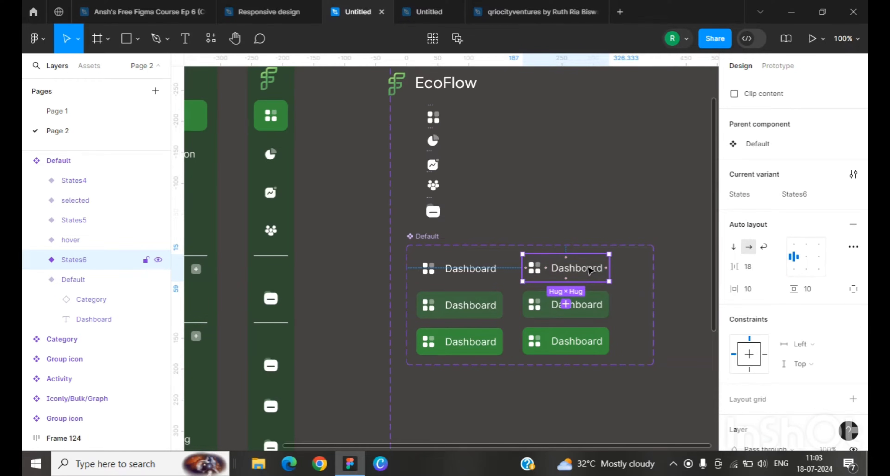
double_click(591, 271)
key(Delete)
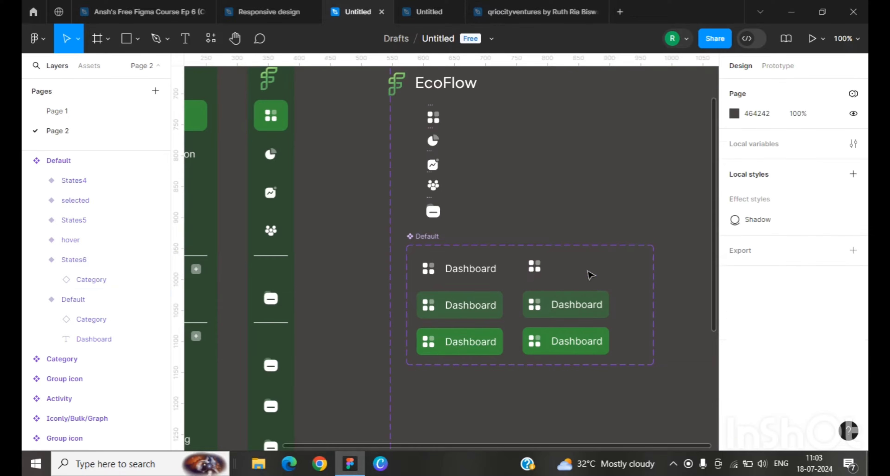
click(533, 263)
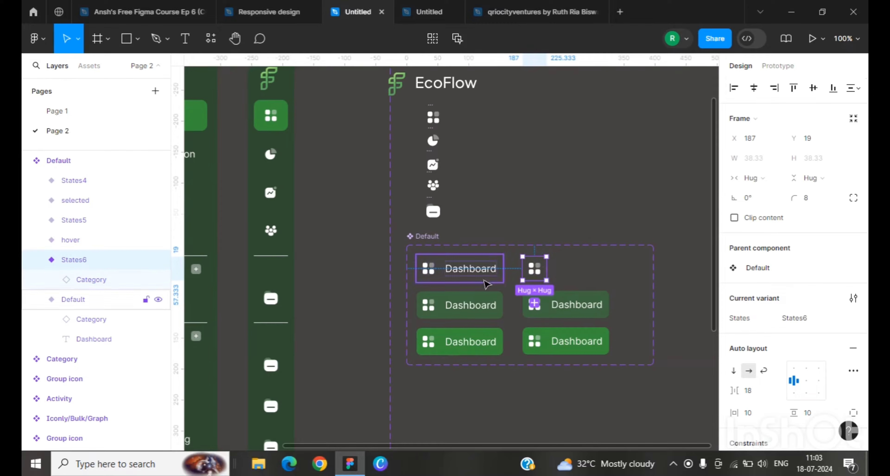
click(562, 311)
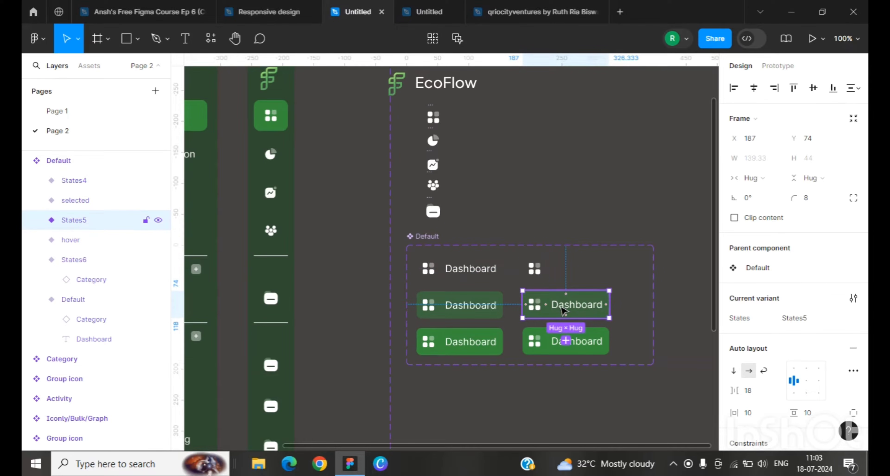
double_click(581, 311)
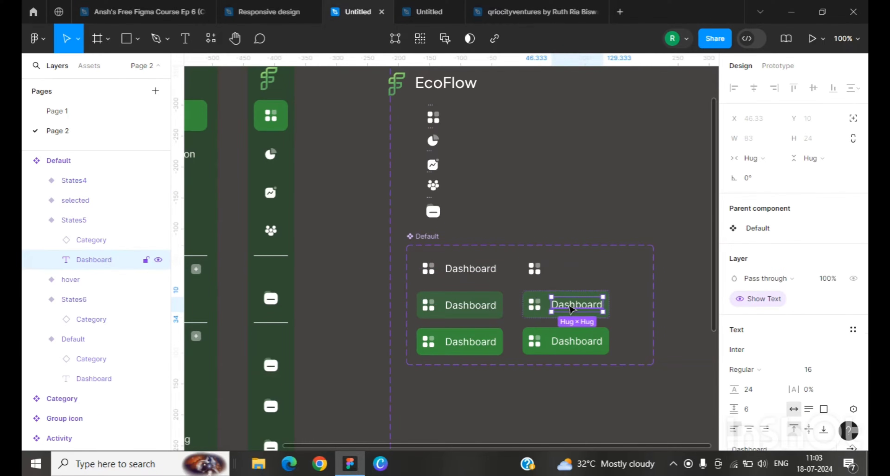
key(Delete)
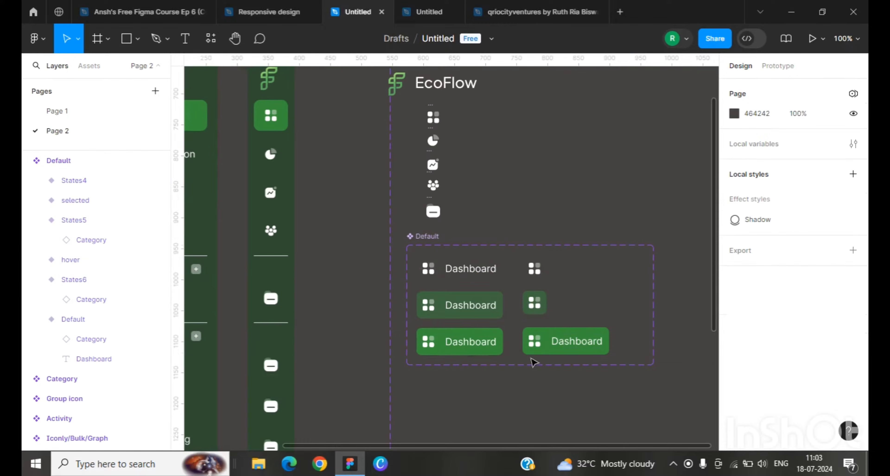
click(571, 342)
double_click(570, 345)
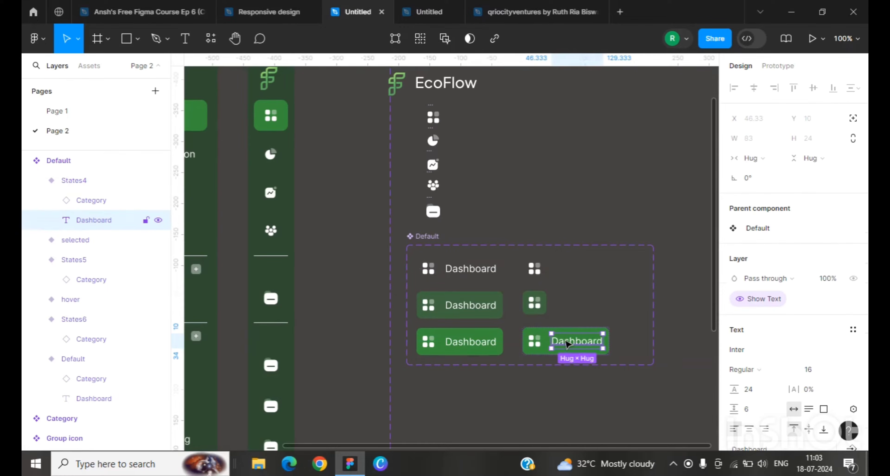
key(Delete)
Step: Inspect the top icon-only variant and its Category icon layer properties
click(540, 270)
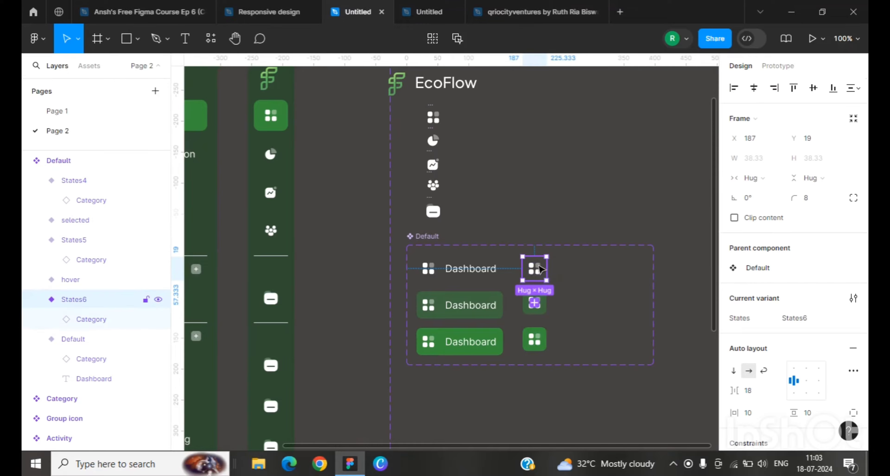
double_click(541, 270)
scroll(755, 320, down, 3)
scroll(753, 318, up, 3)
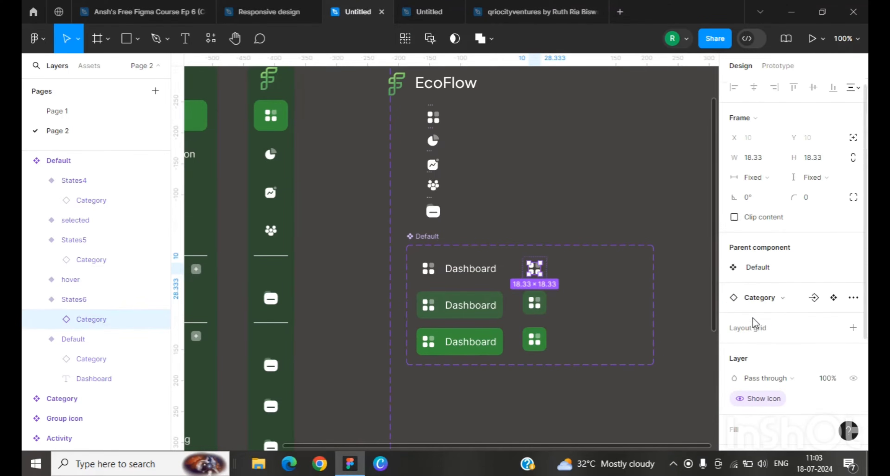
click(557, 273)
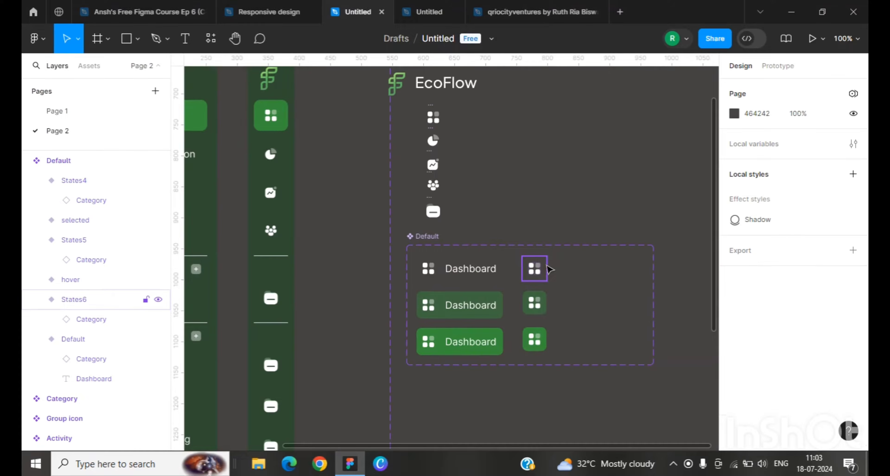
click(549, 269)
scroll(795, 368, down, 5)
scroll(780, 366, up, 4)
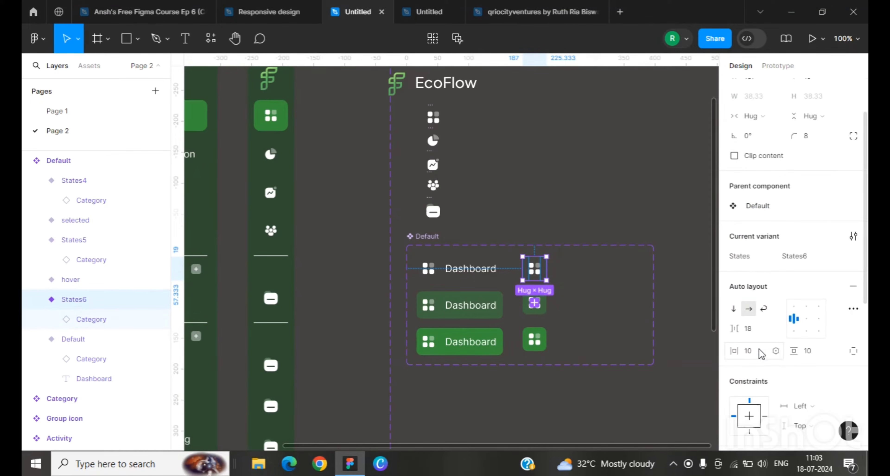
click(604, 207)
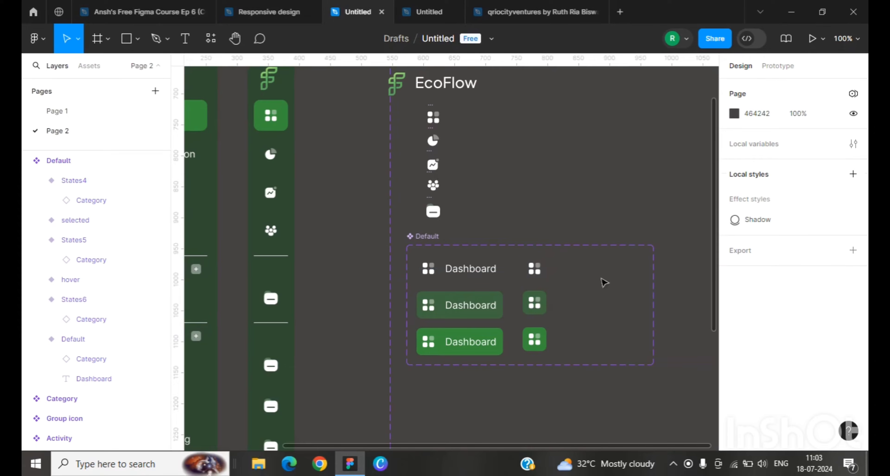
Step: Set the top icon-only variant's constraints to Center horizontally and vertically
click(536, 270)
scroll(763, 340, down, 3)
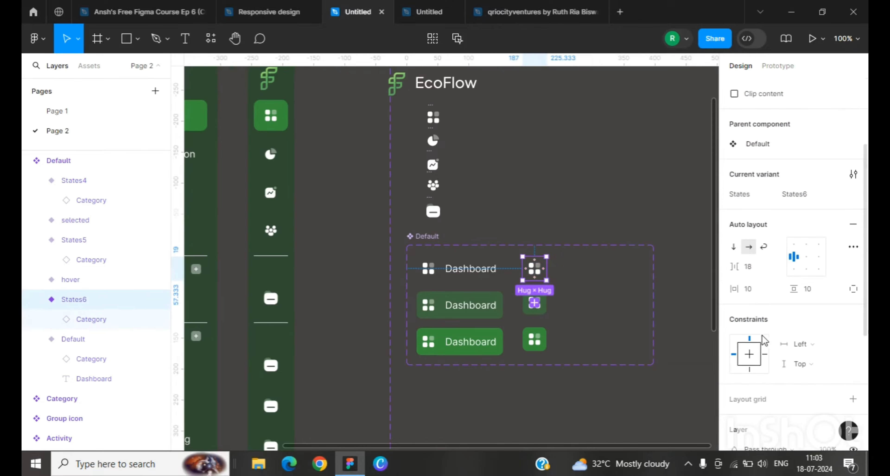
click(749, 358)
click(753, 354)
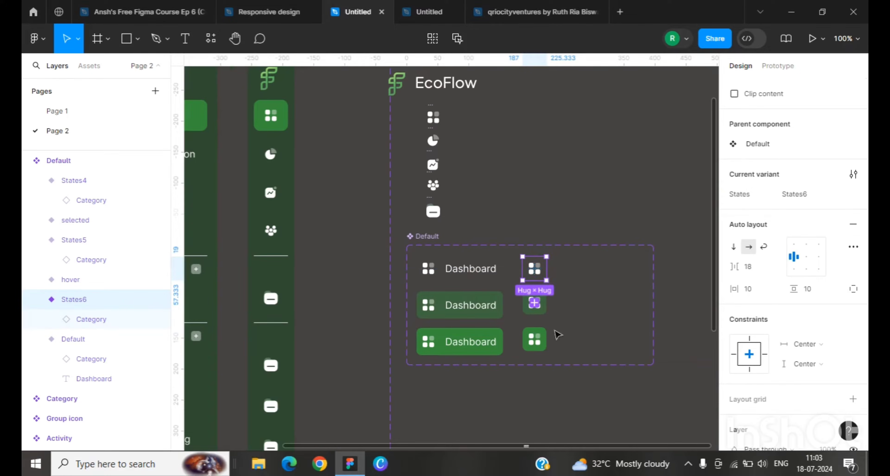
Step: Set the horizontal constraint of the hover and selected icon-only variants to Center
click(573, 322)
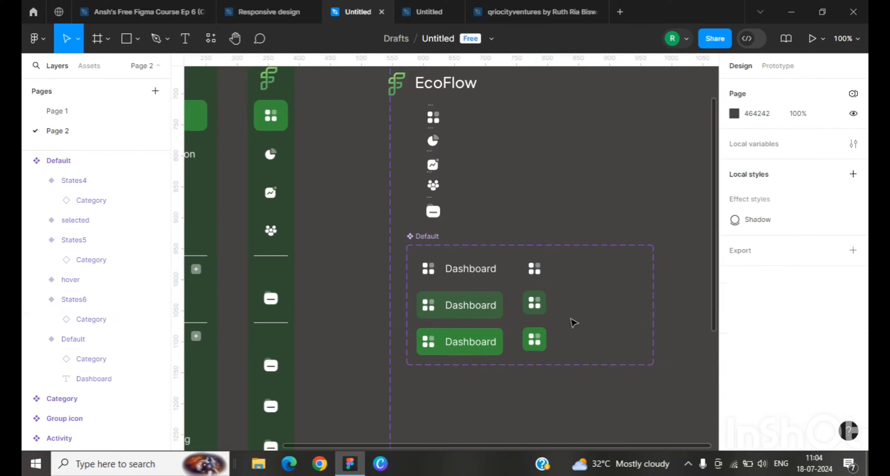
click(541, 313)
scroll(760, 397, down, 5)
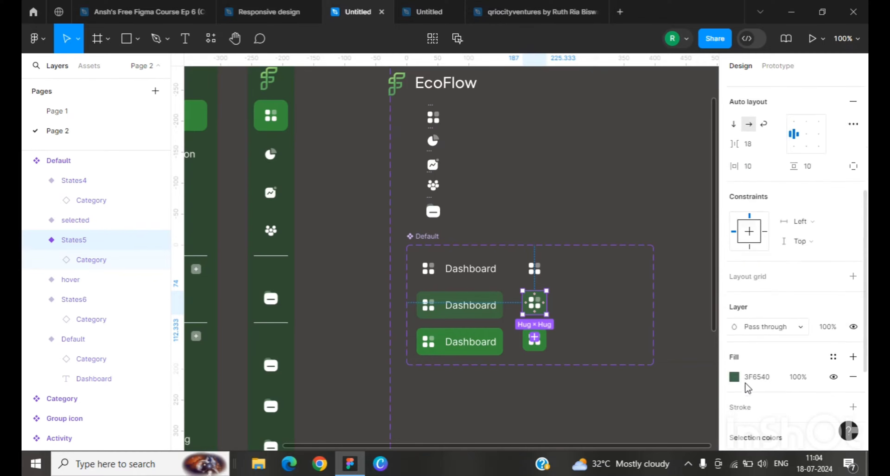
scroll(747, 388, up, 3)
click(750, 295)
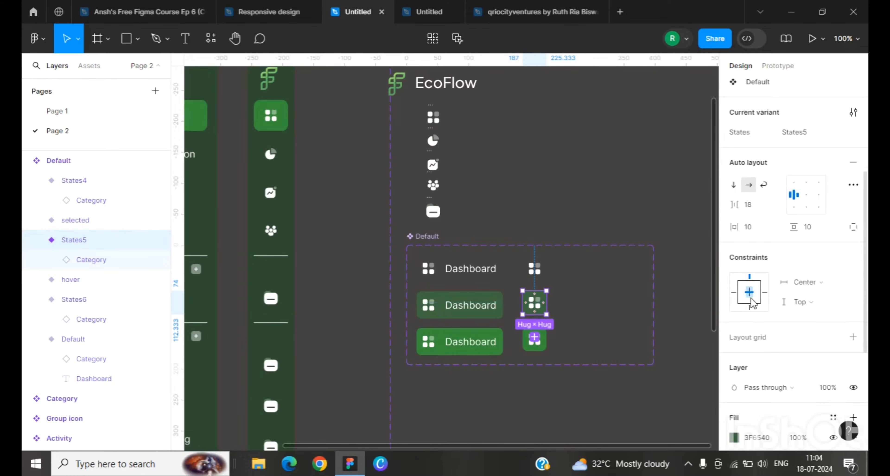
click(544, 351)
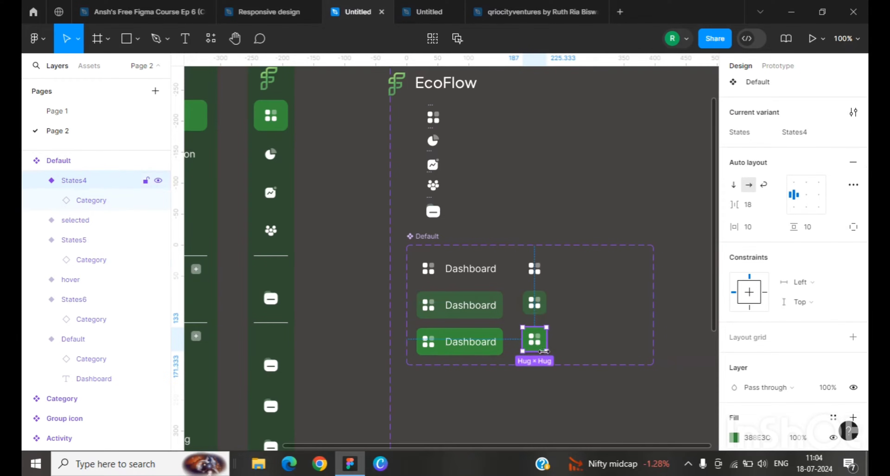
click(755, 295)
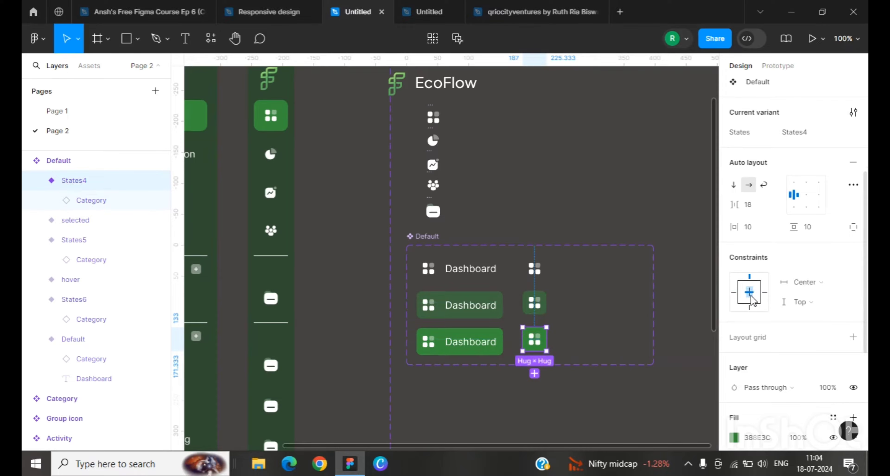
click(520, 202)
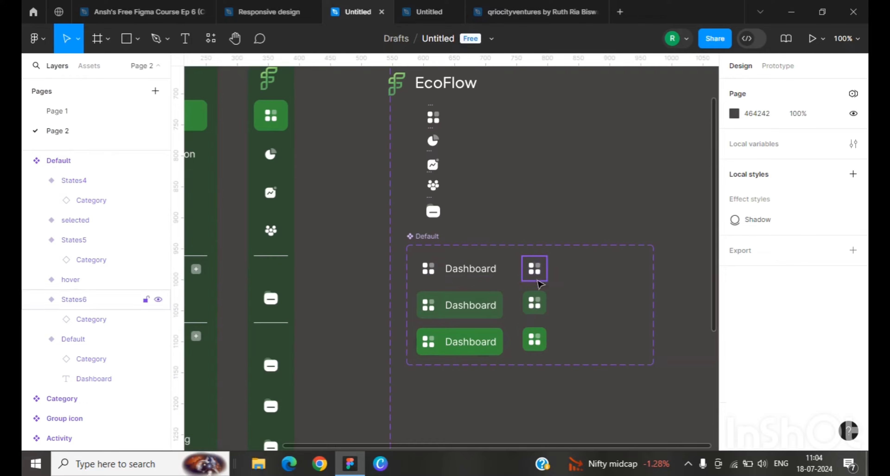
Step: Review the constraints and fill settings of the top icon-only variant
click(535, 270)
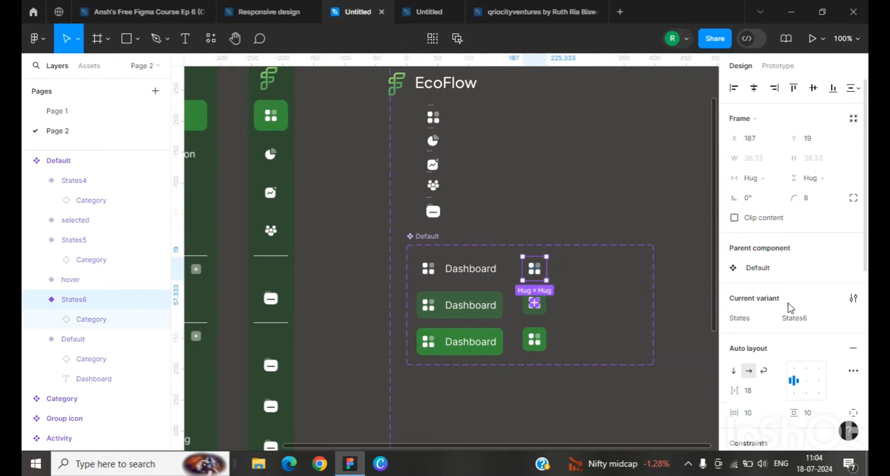
scroll(789, 304, down, 8)
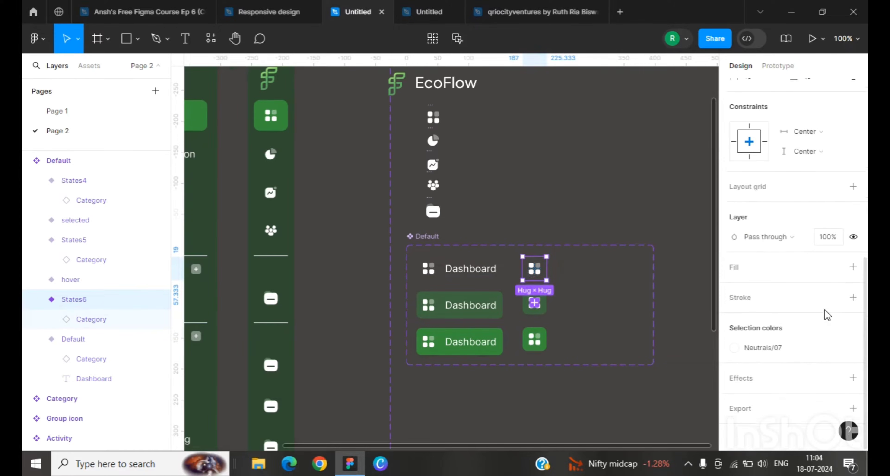
scroll(826, 311, up, 8)
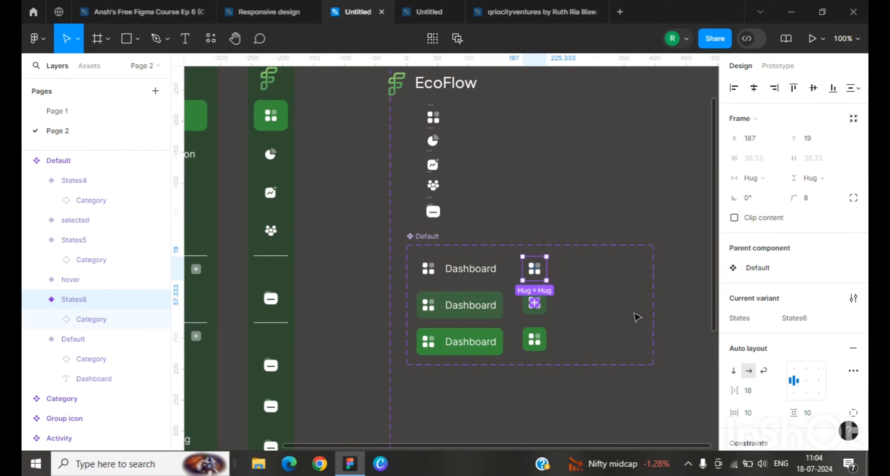
Step: Examine the top icon-only variant's properties and its layer hierarchy, including the Category icon inside
scroll(637, 318, down, 1)
scroll(763, 323, down, 5)
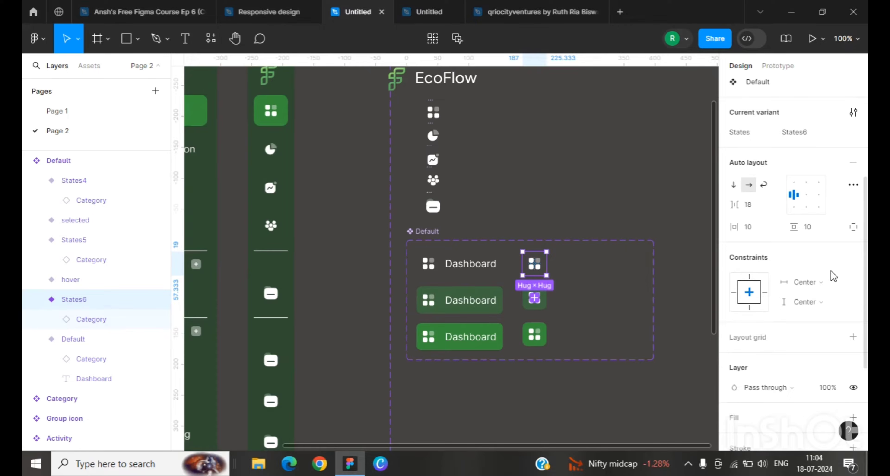
scroll(834, 277, down, 5)
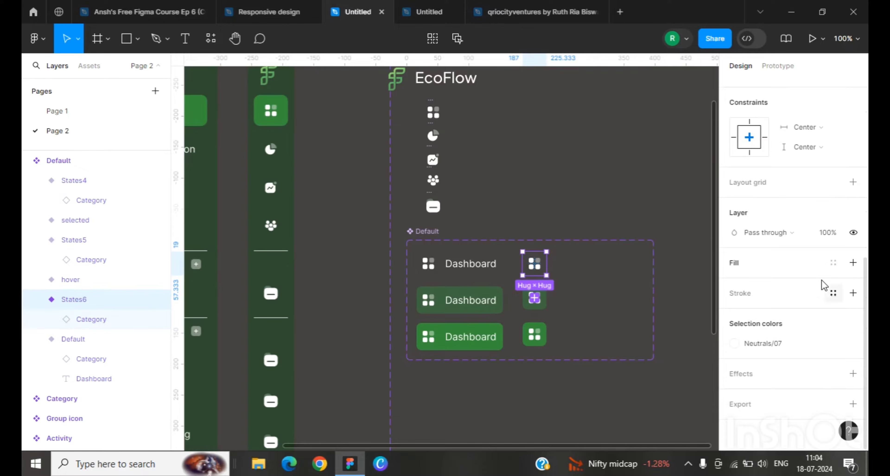
scroll(823, 281, up, 10)
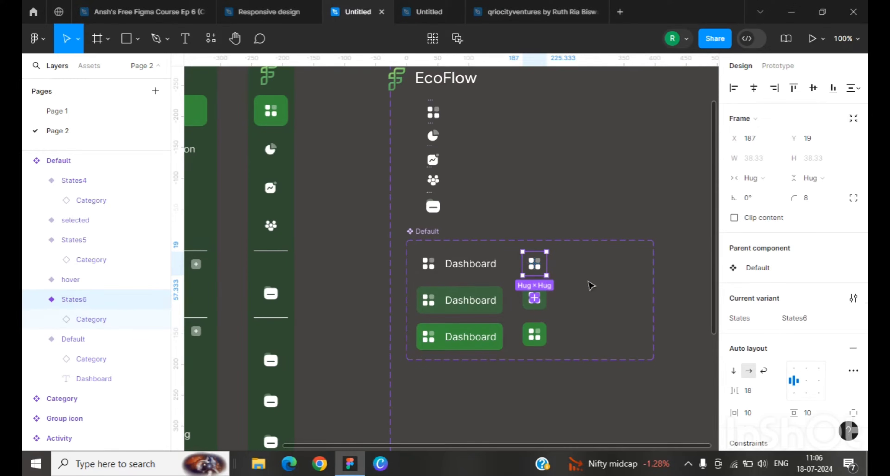
click(511, 263)
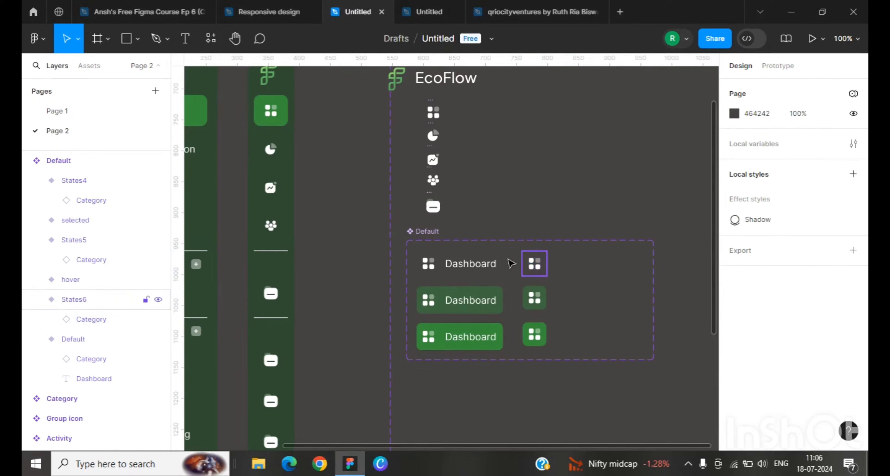
click(540, 271)
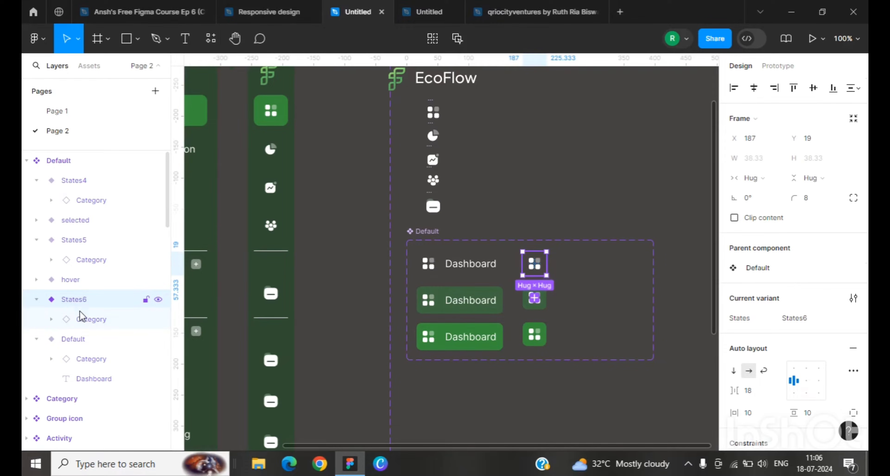
click(91, 321)
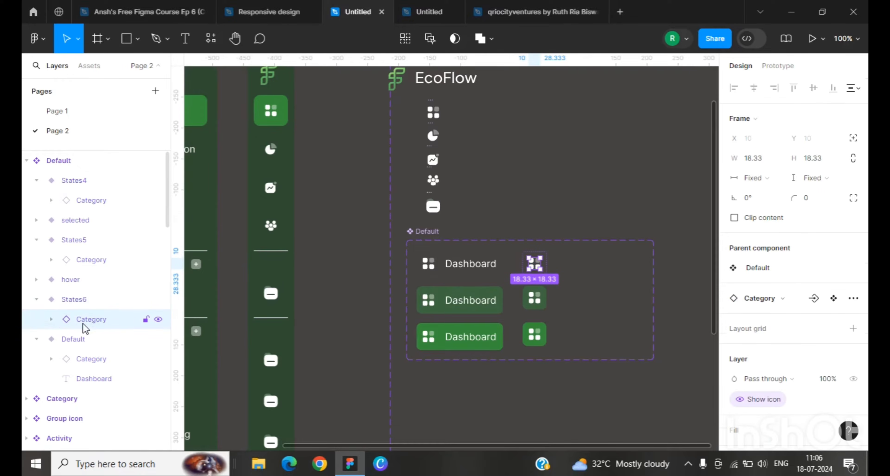
click(51, 320)
click(74, 299)
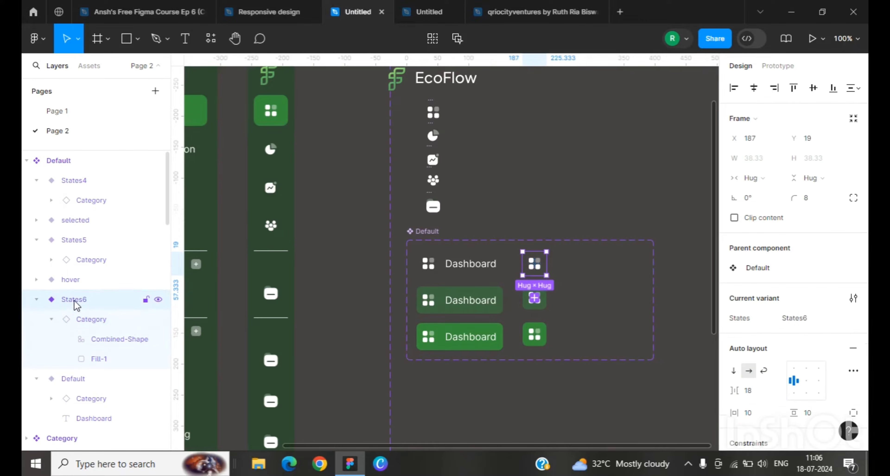
Step: Rename the top icon-only variant to collapse=true
double_click(74, 300)
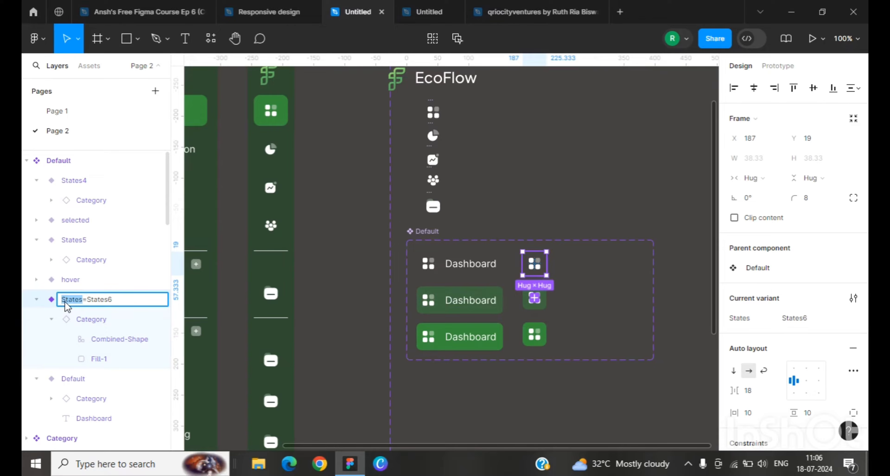
text(collapse)
drag(119, 300, 94, 299)
text(true)
Step: Rename the top labelled Dashboard variant to collapse=false
click(480, 268)
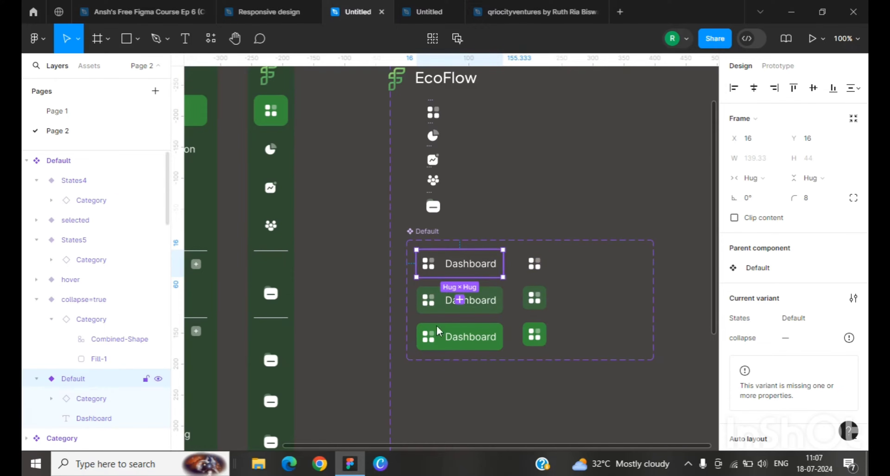
scroll(80, 397, down, 3)
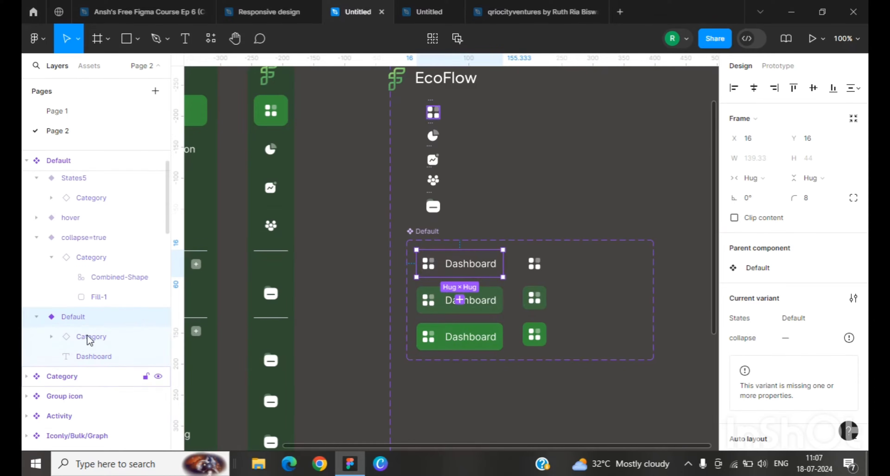
double_click(82, 318)
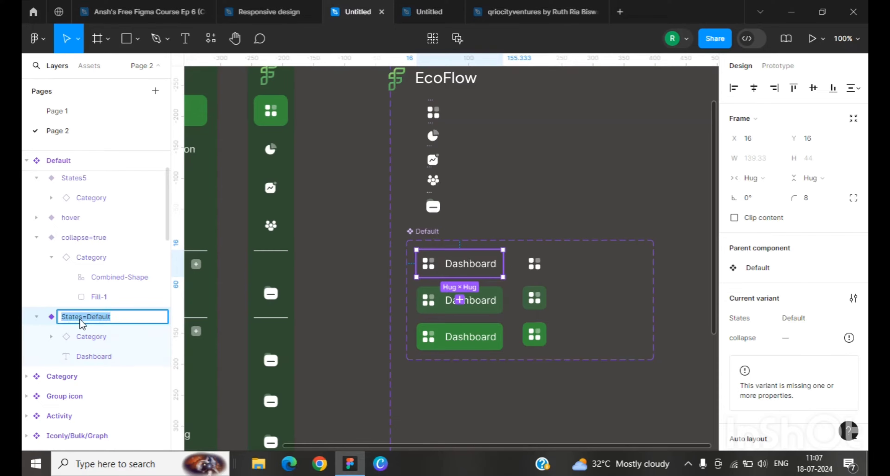
click(83, 317)
drag(83, 317, 56, 317)
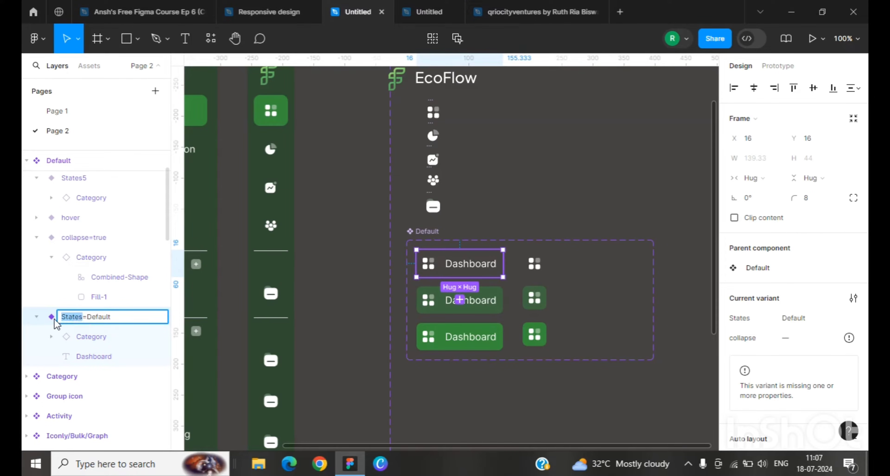
text(colla)
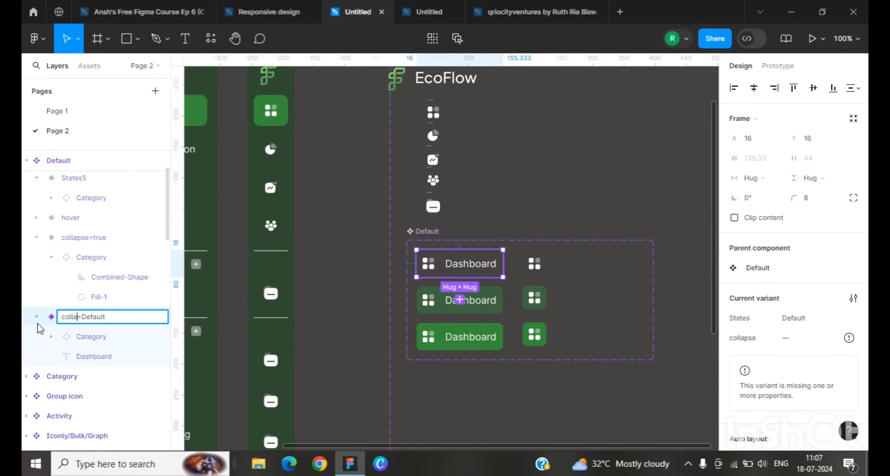
text(pse)
drag(121, 321, 98, 327)
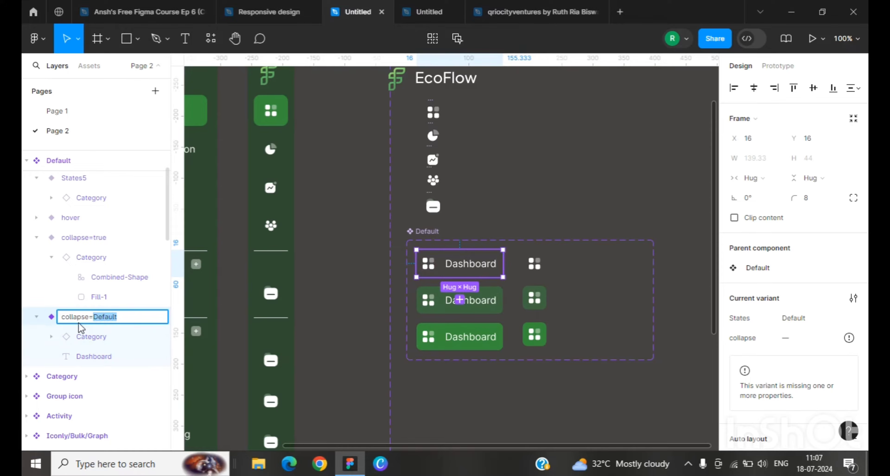
text(false)
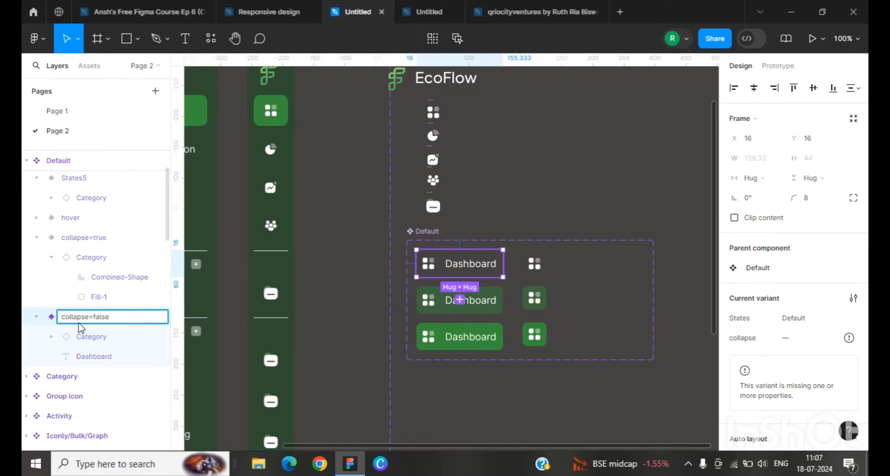
click(515, 386)
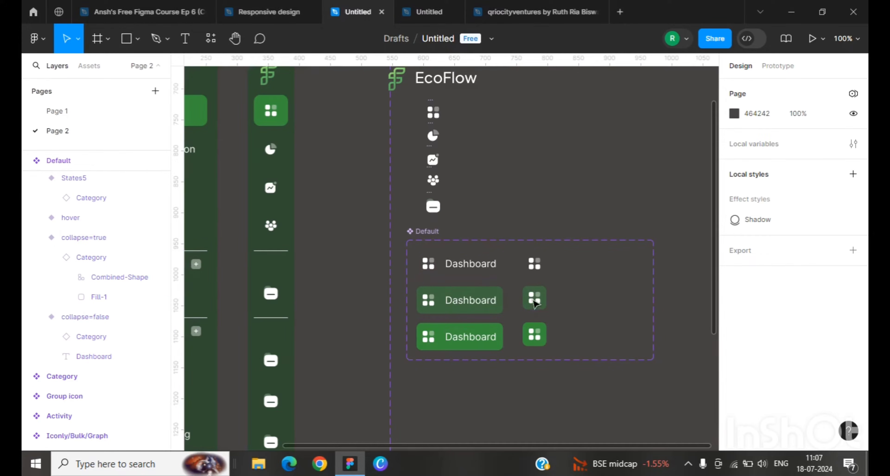
Step: Set the States property of the top labelled variant to Default
click(475, 265)
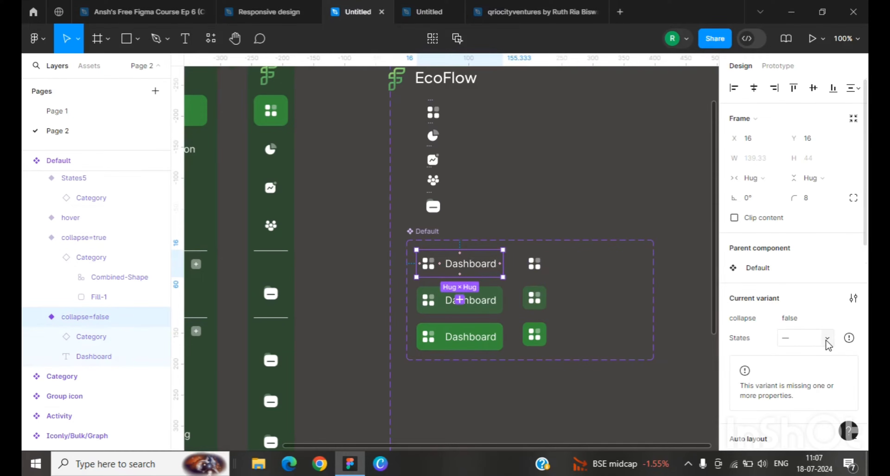
click(826, 339)
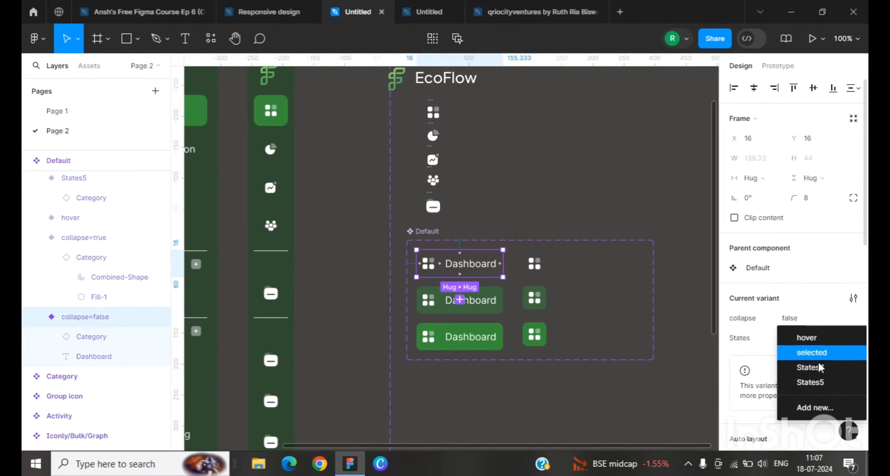
click(786, 339)
click(787, 342)
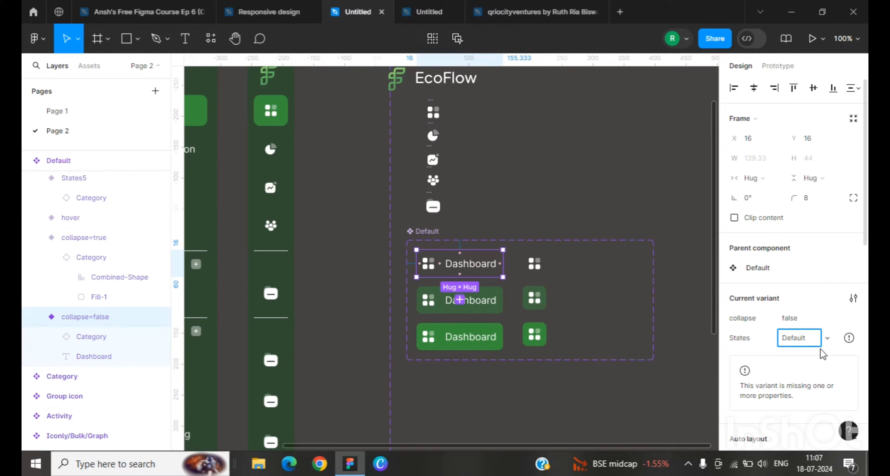
key(Return)
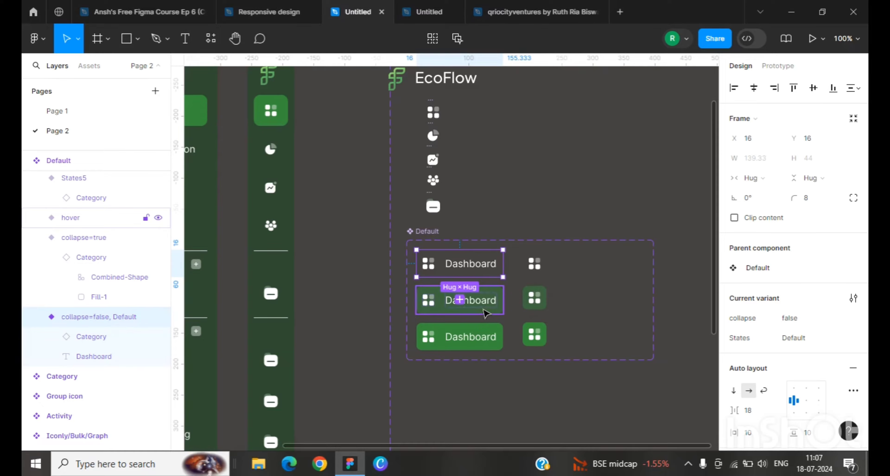
Step: Set the collapse property of the hover labelled variant to false
click(485, 310)
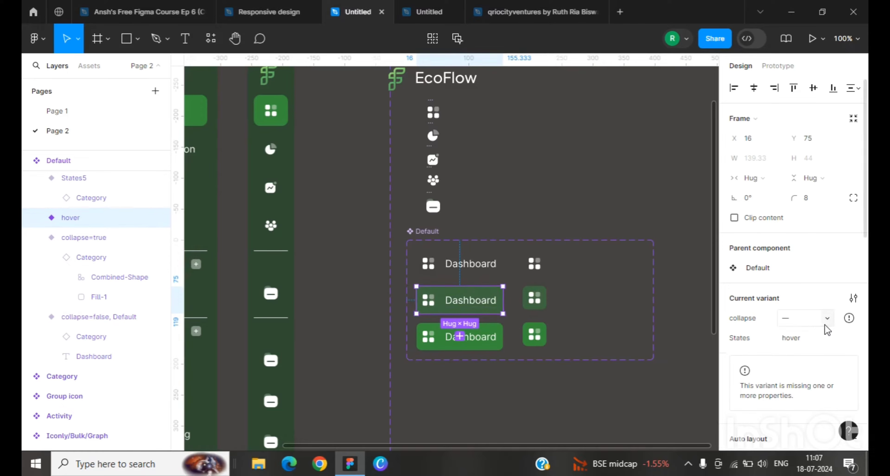
click(827, 319)
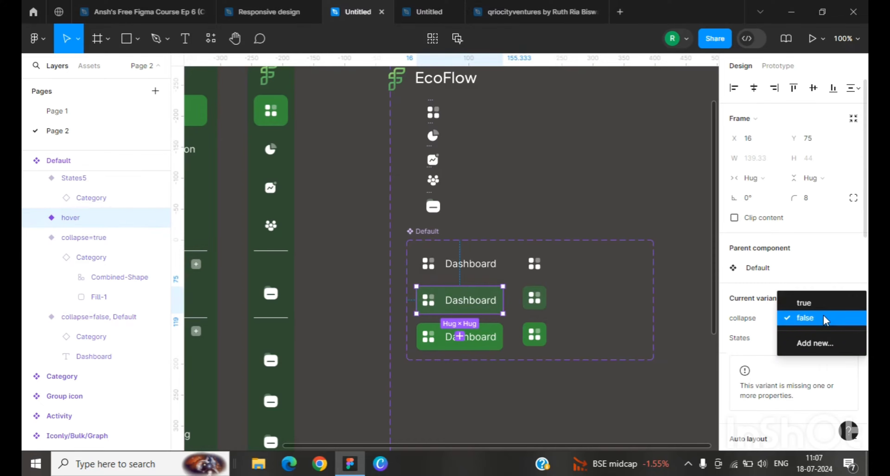
click(824, 315)
key(ctrl+d)
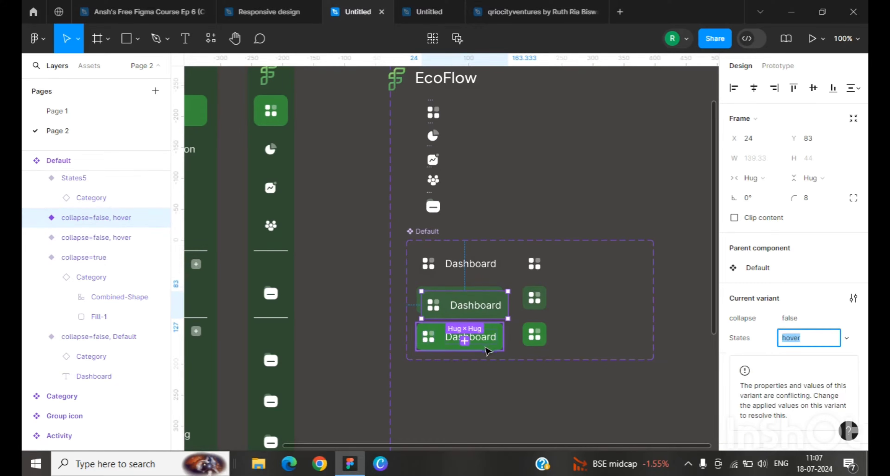
key(BackSpace)
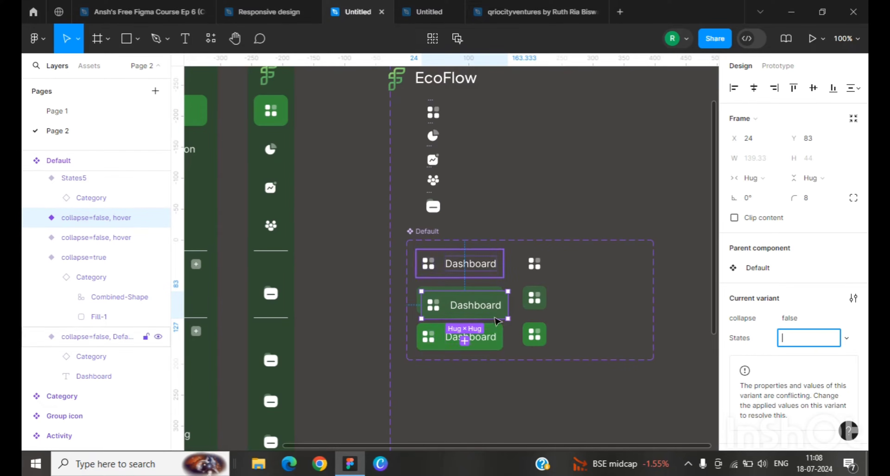
key(ctrl+z)
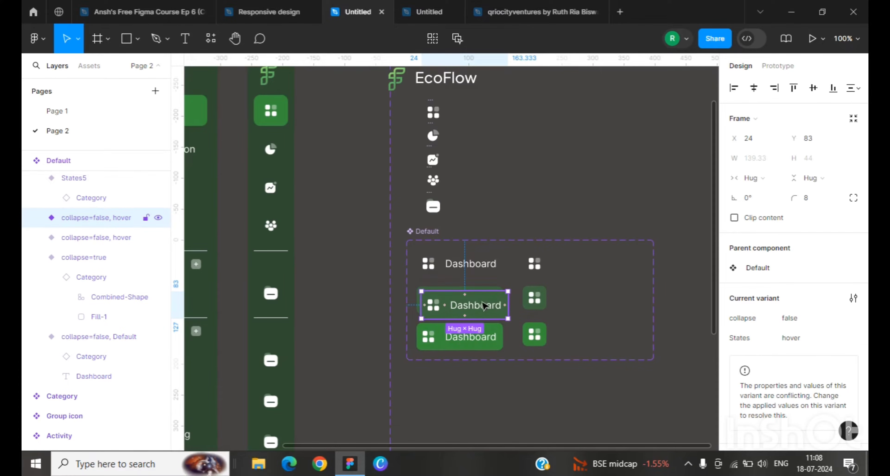
key(Delete)
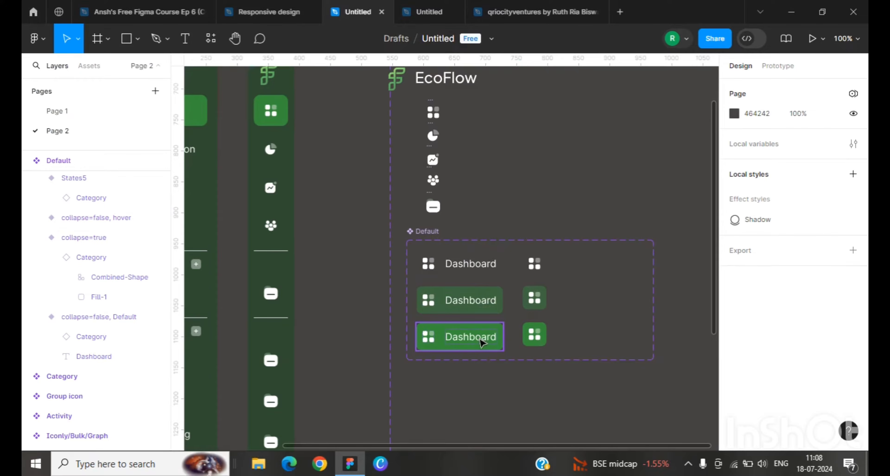
Step: Set the collapse property of the selected labelled variant to false
key(ctrl+z)
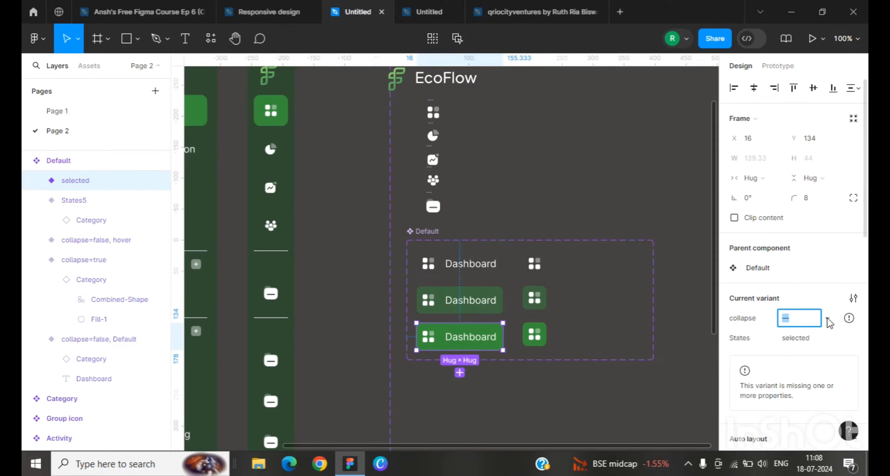
click(795, 325)
click(803, 333)
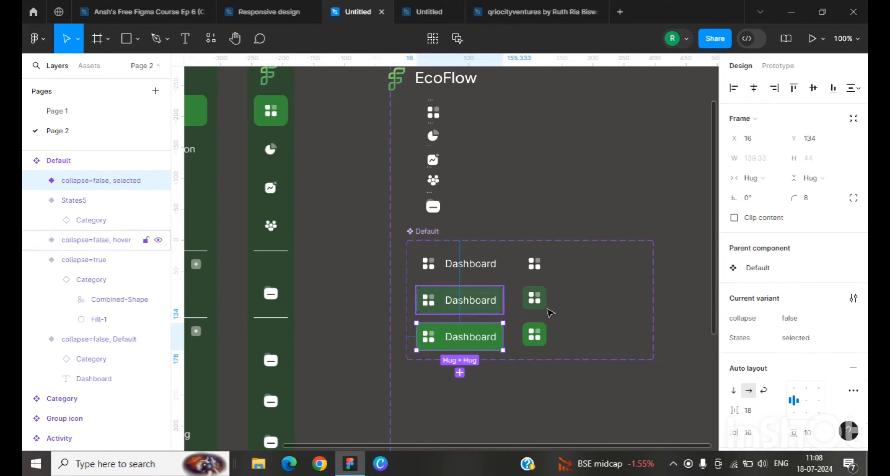
Step: Set the collapse property of the middle and bottom icon-only variants to true
click(535, 298)
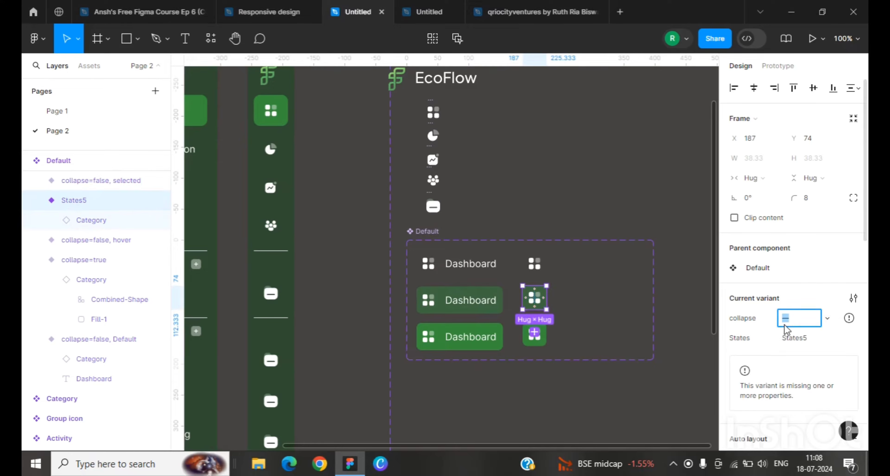
click(828, 318)
click(805, 316)
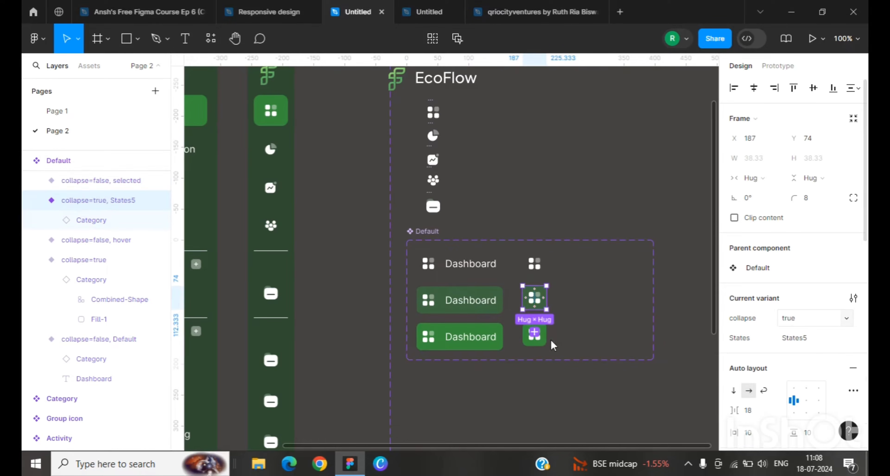
click(549, 345)
click(545, 344)
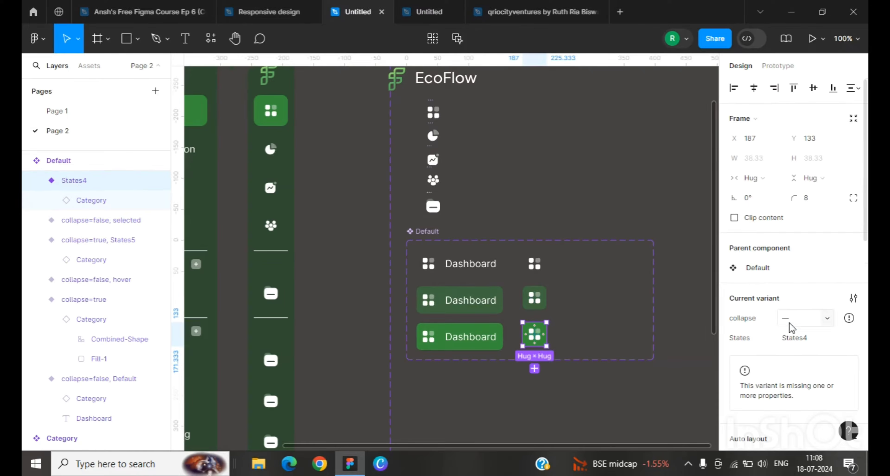
click(827, 319)
click(816, 323)
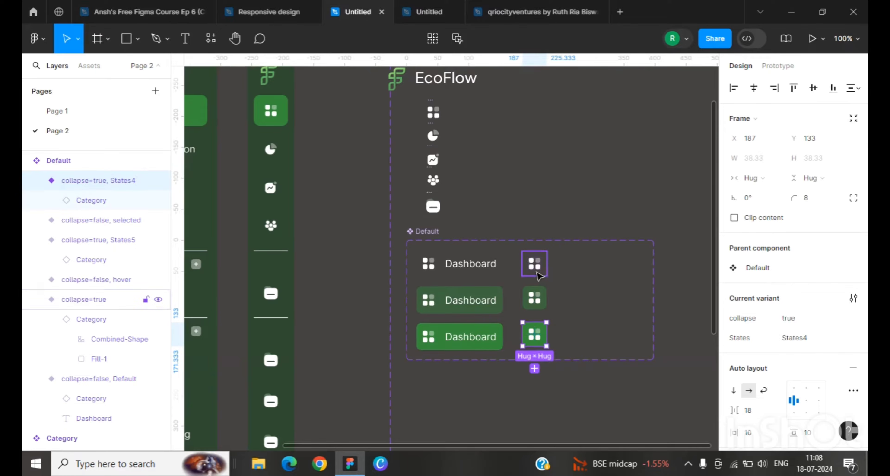
Step: Set the States property of the top icon-only variant to Default
click(539, 277)
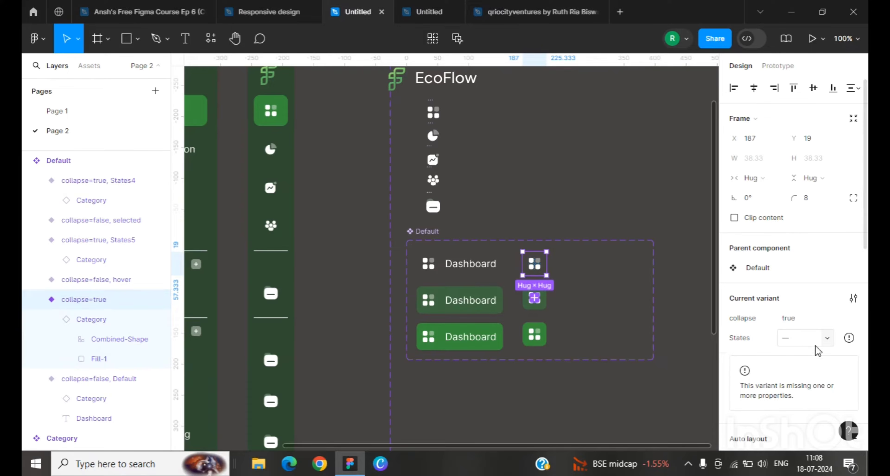
click(816, 344)
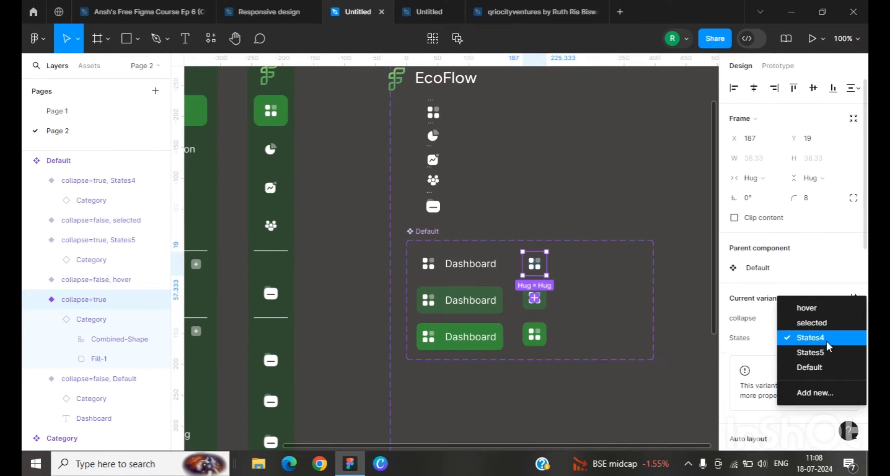
click(831, 369)
click(536, 300)
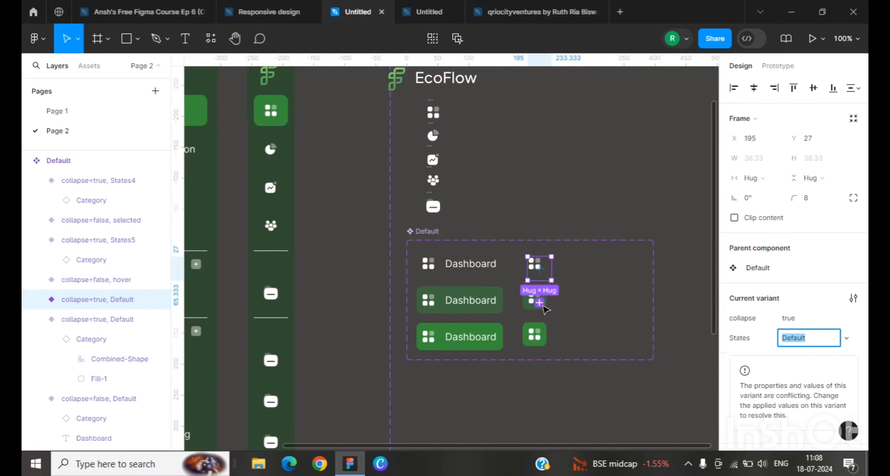
Step: Undo the last States edit and set the middle icon-only variant's States property to hover
key(ctrl+z)
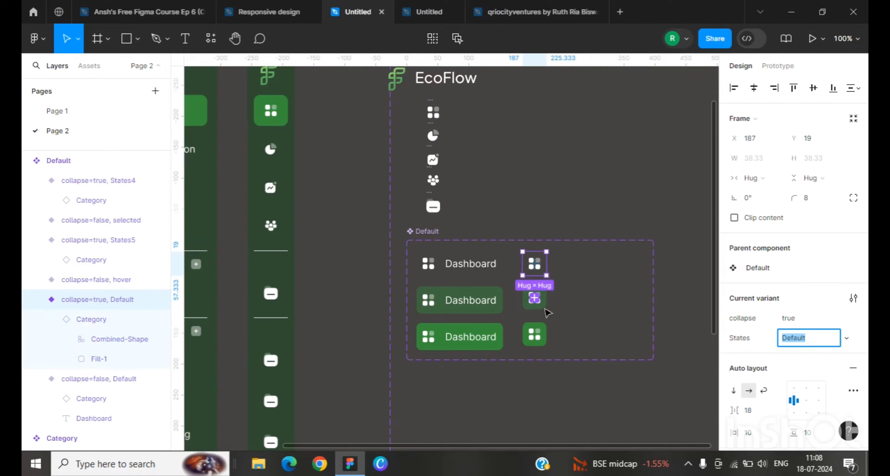
click(580, 315)
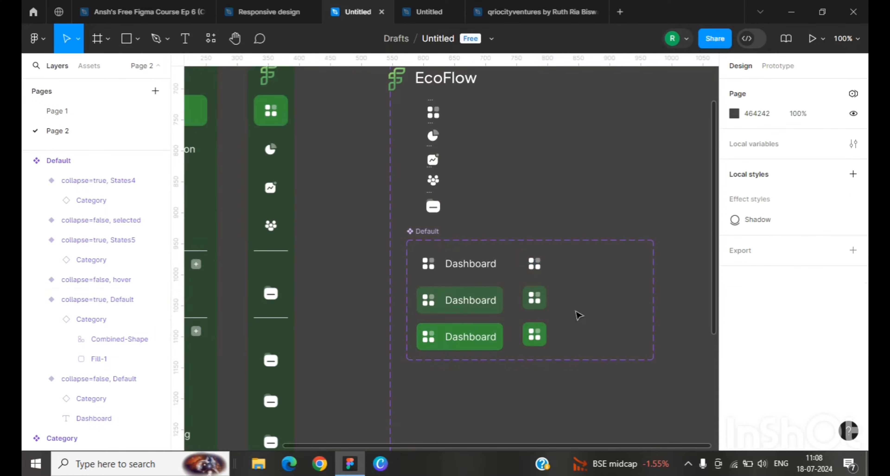
click(543, 306)
click(811, 339)
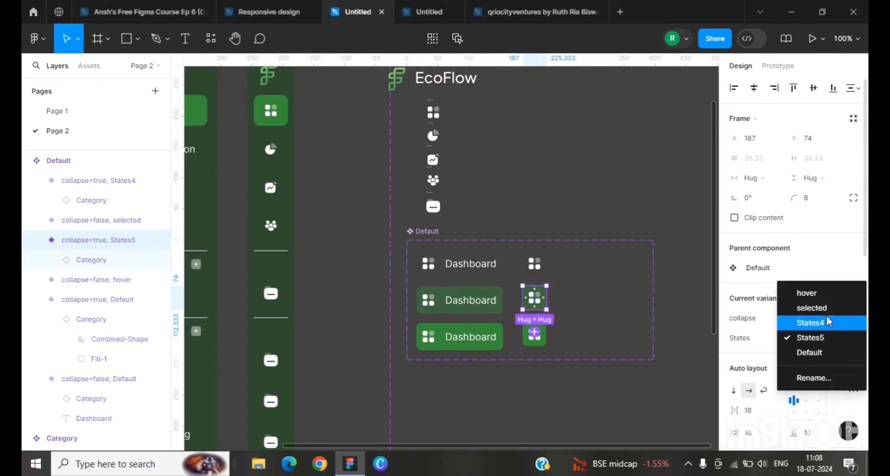
click(816, 298)
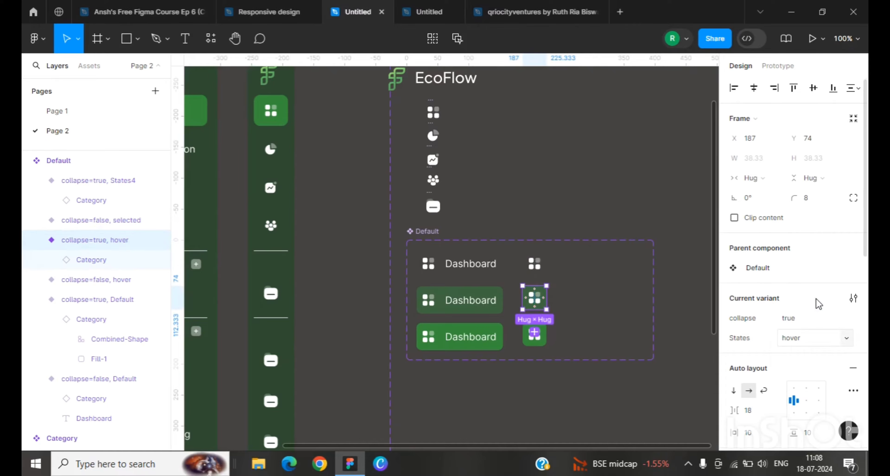
Step: Set the States property of the bottom icon-only variant to selected
click(545, 343)
click(812, 340)
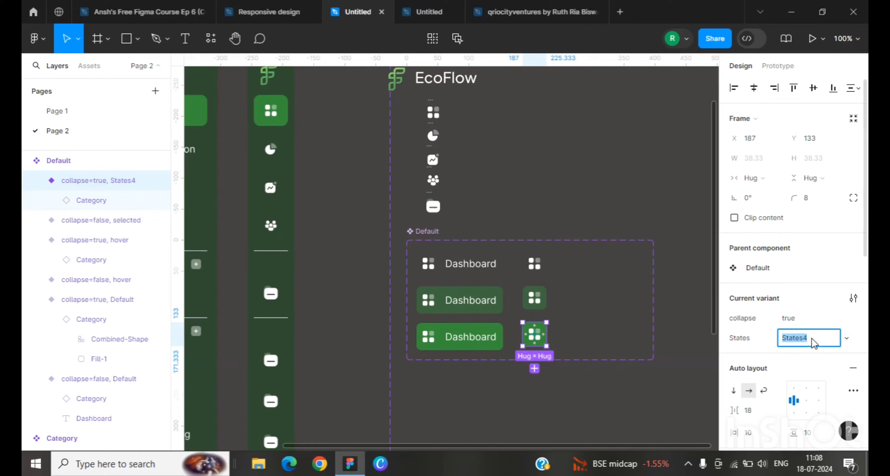
click(848, 340)
click(833, 325)
click(560, 238)
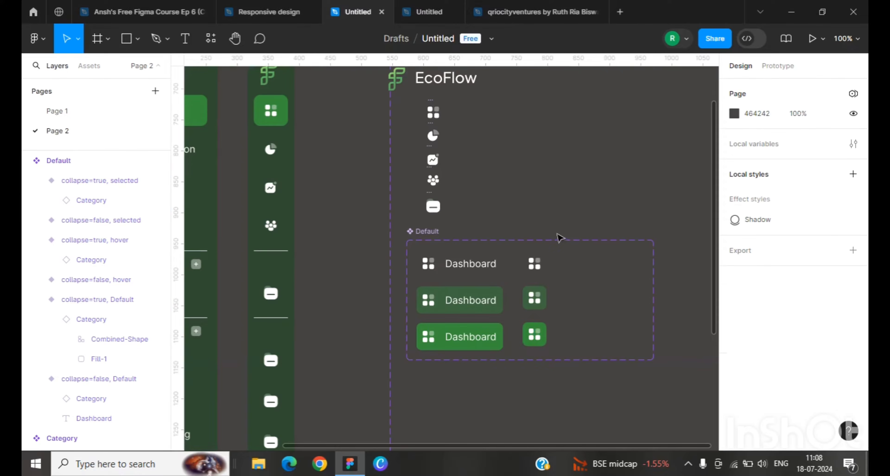
Step: Resize the component set narrower, to about 272 px wide, to fit the variants
click(615, 269)
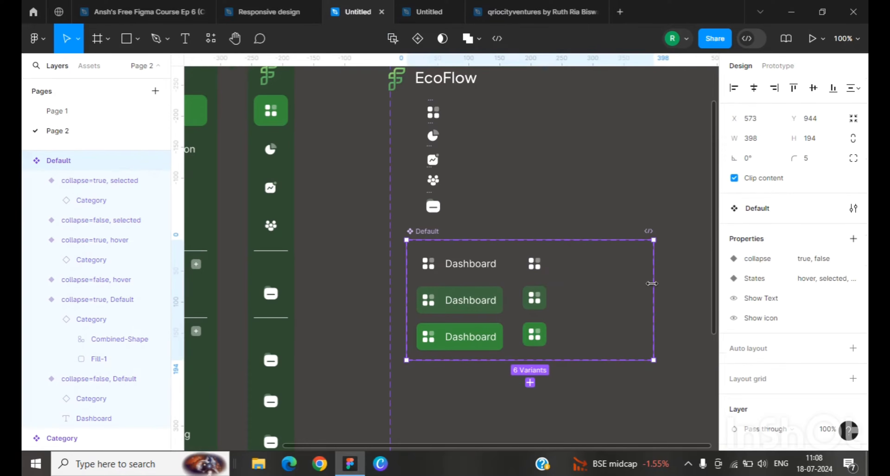
drag(652, 283, 576, 286)
click(461, 400)
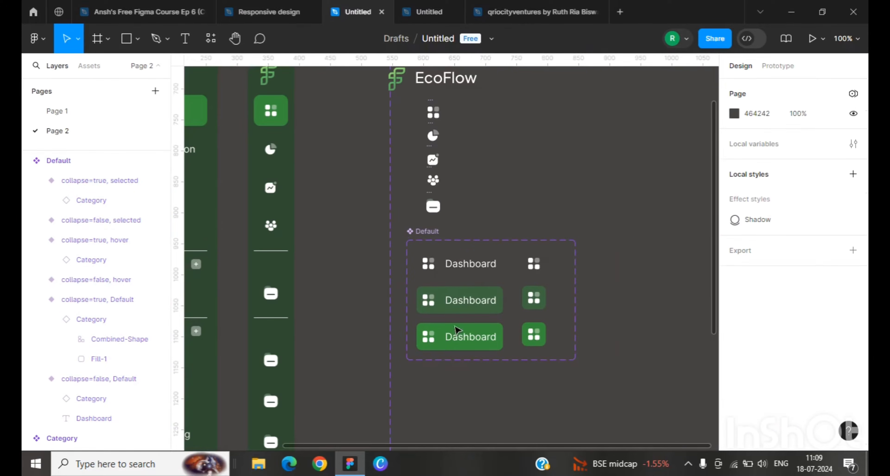
Step: Add a While hovering prototype interaction from the default labelled variant changing to the hover labelled variant
click(468, 276)
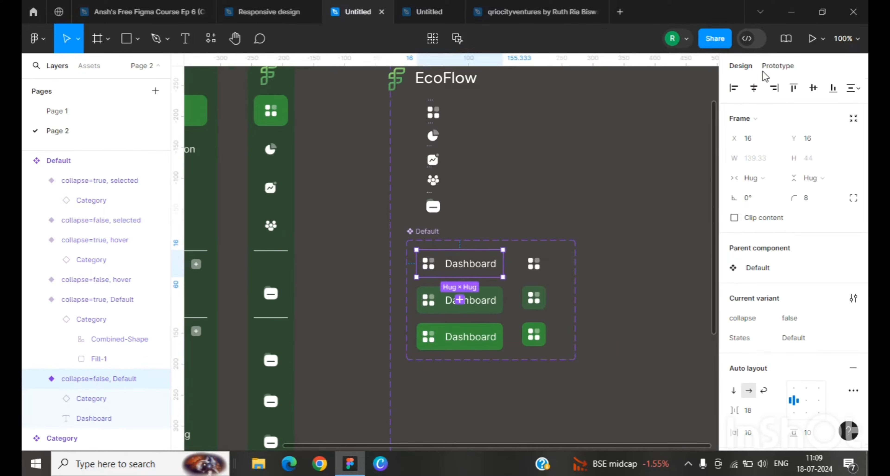
click(775, 66)
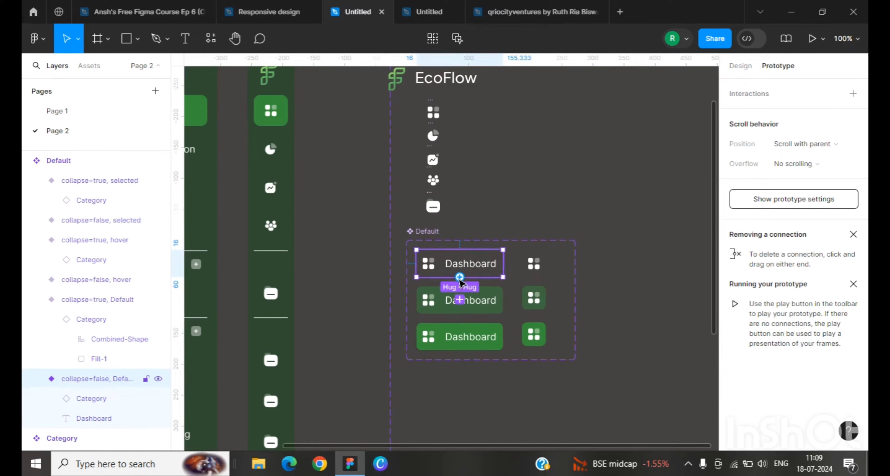
drag(460, 278, 465, 297)
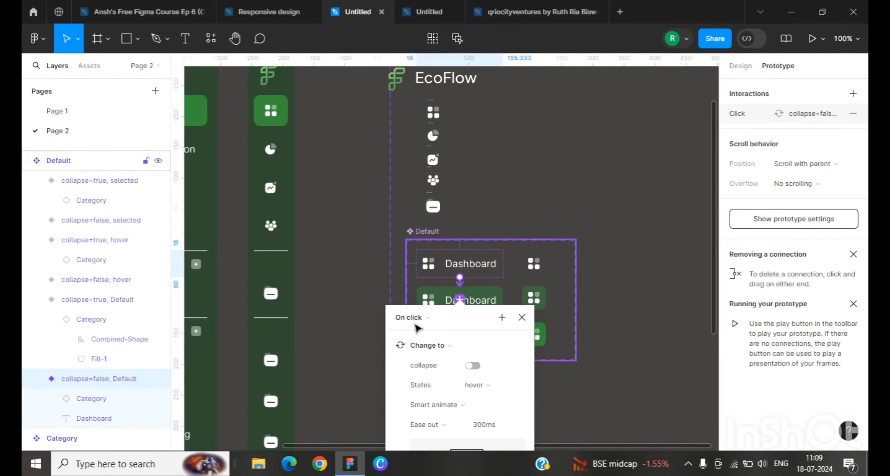
scroll(418, 330, down, 1)
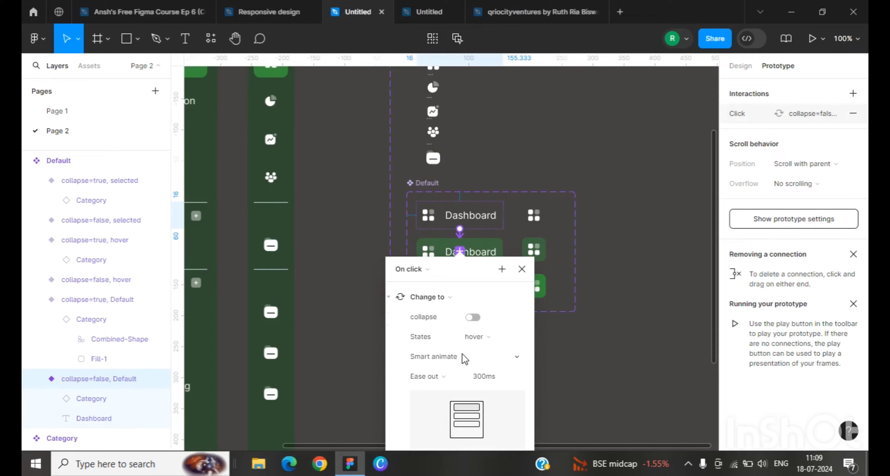
click(409, 270)
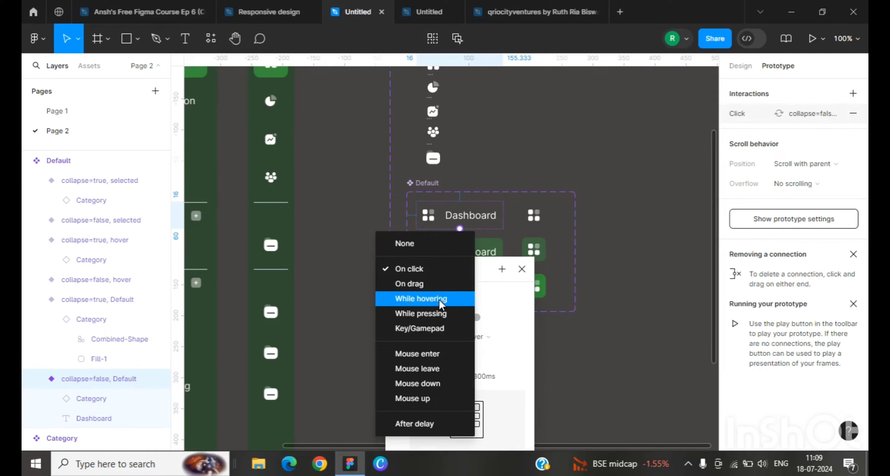
click(439, 300)
Step: Add a While hovering prototype interaction from the default icon-only variant changing to the hover icon-only variant
click(534, 215)
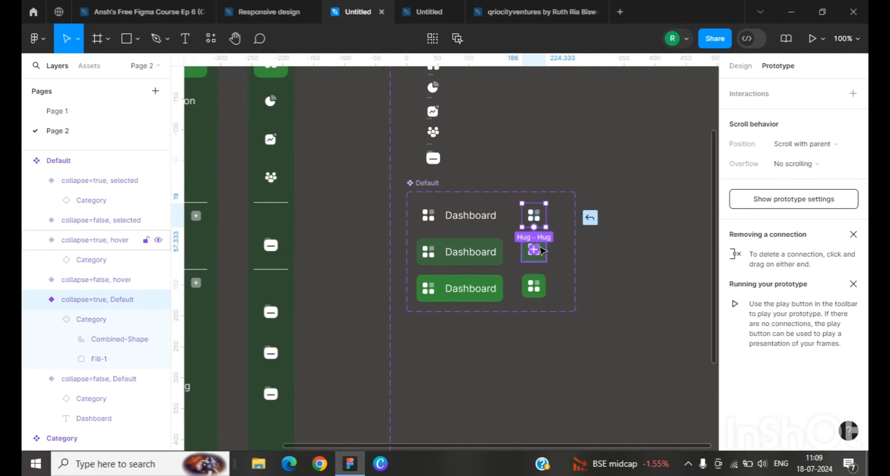
drag(541, 251, 541, 251)
click(502, 270)
click(527, 296)
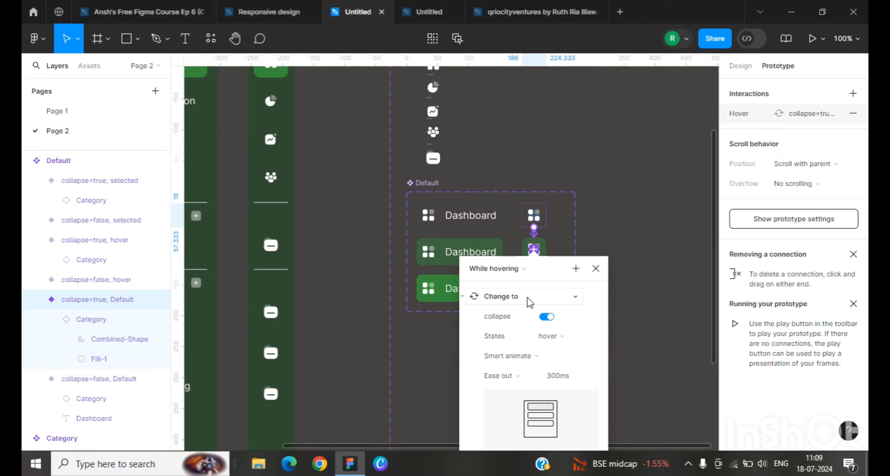
click(619, 202)
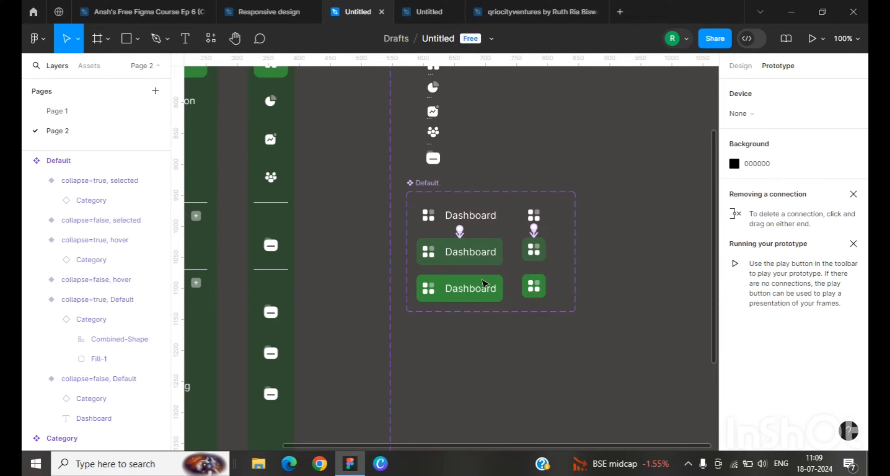
Step: Set the auto layout item spacing of the hover labelled variant to 8
click(460, 254)
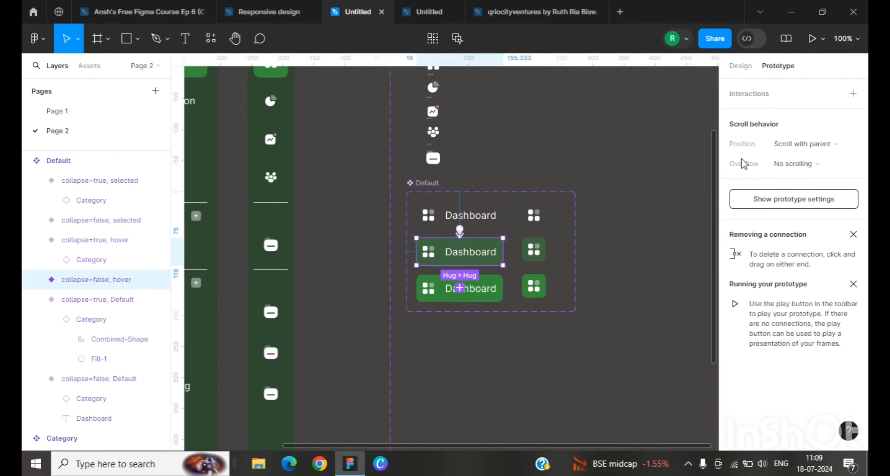
click(740, 66)
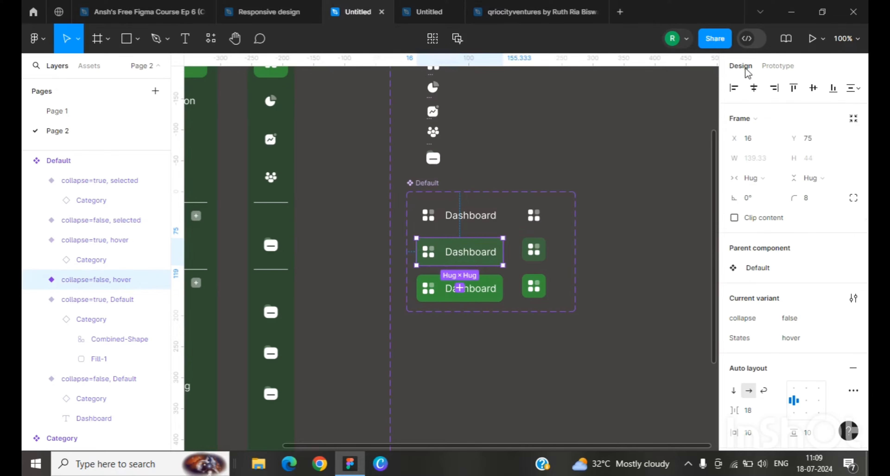
scroll(748, 296, down, 2)
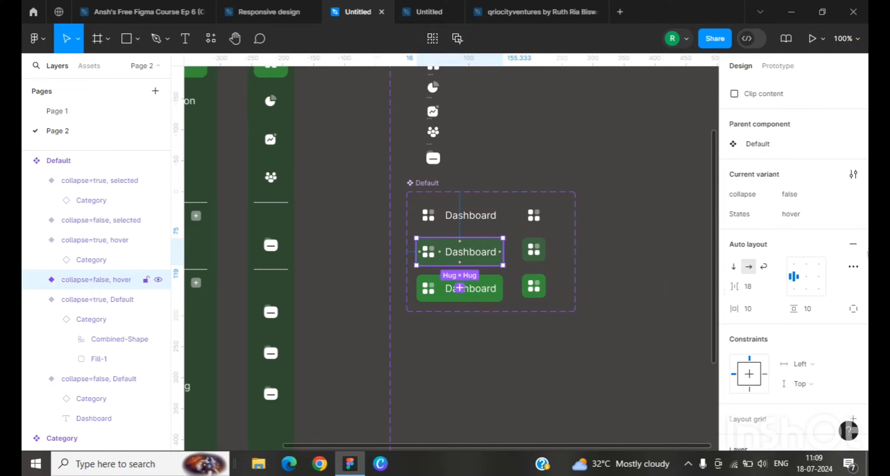
click(748, 289)
text(8)
key(Return)
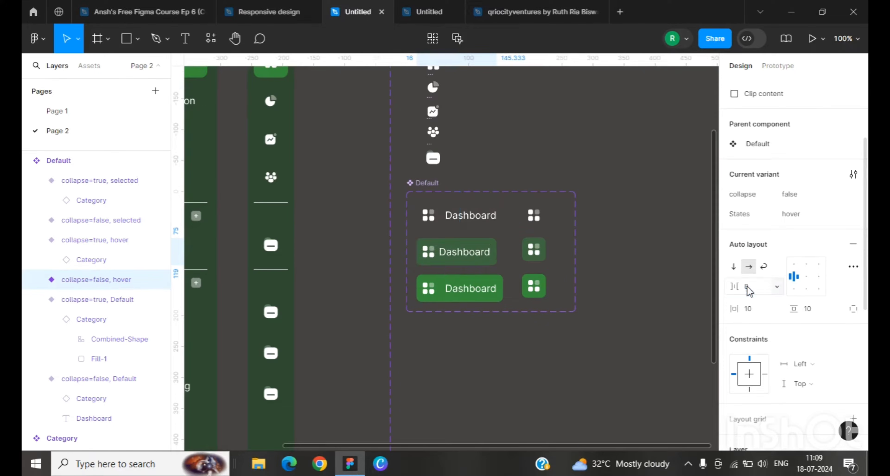
Step: Set the auto layout item spacing of the default and selected labelled variants to 8
click(466, 216)
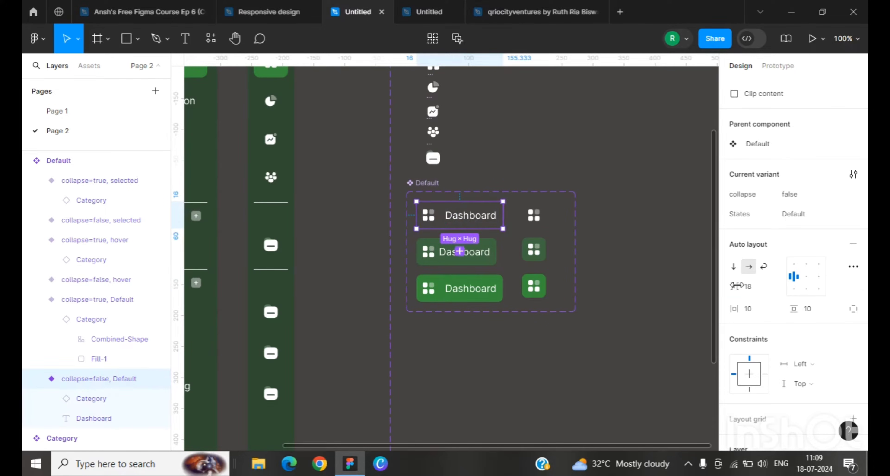
click(750, 287)
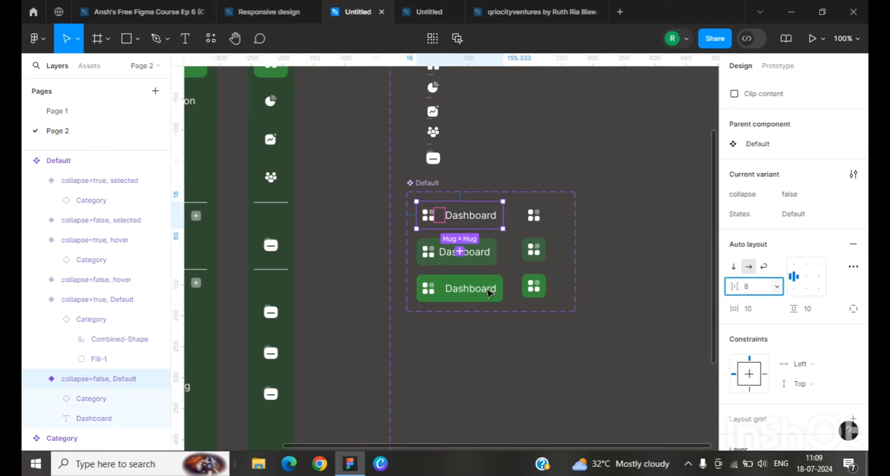
click(486, 293)
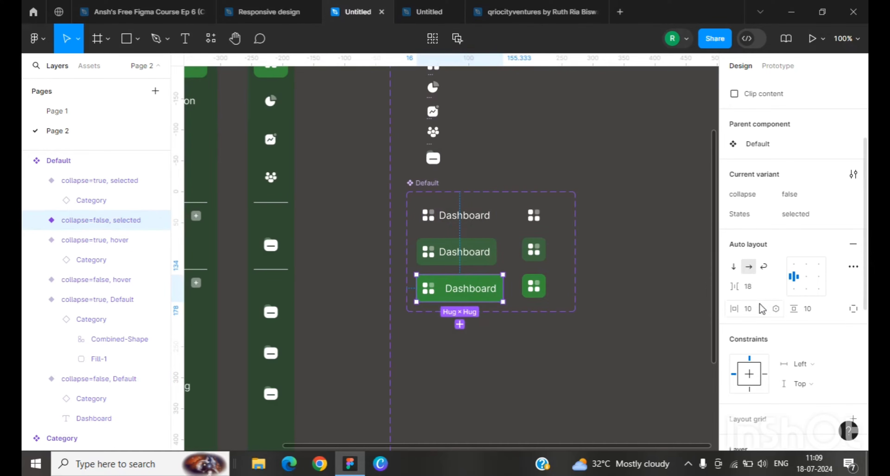
click(749, 287)
key(Return)
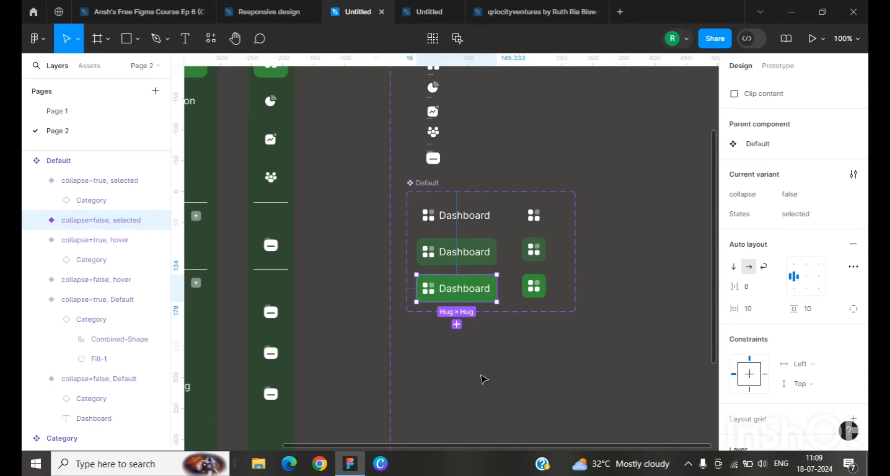
Step: Widen the component set to about 365 px
click(483, 378)
scroll(501, 321, up, 1)
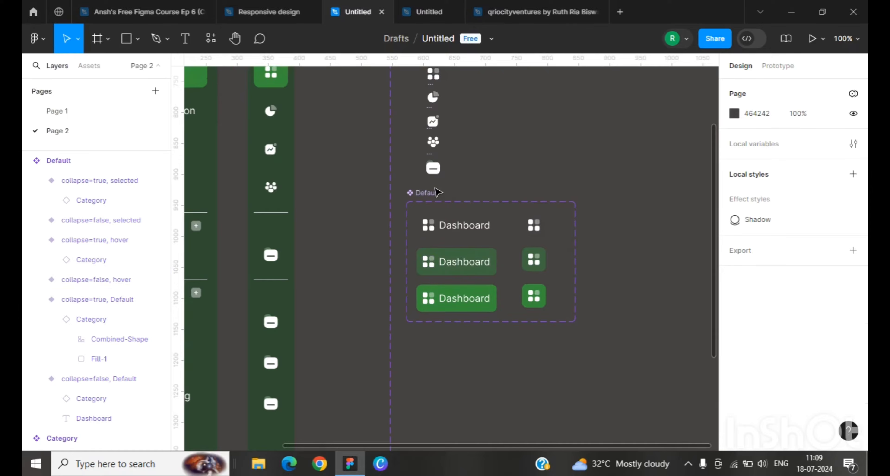
click(493, 272)
click(576, 261)
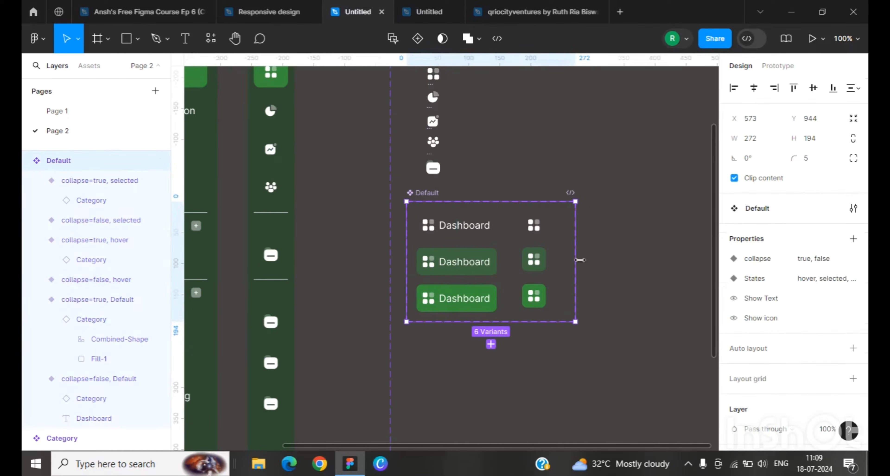
drag(580, 260, 634, 260)
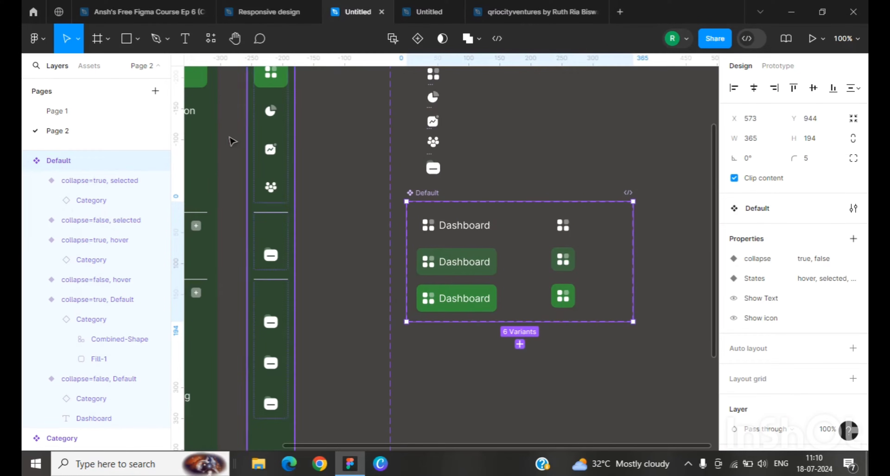
Step: Widen all three labelled variants to a fixed width of 180 px
click(492, 230)
drag(498, 225, 528, 226)
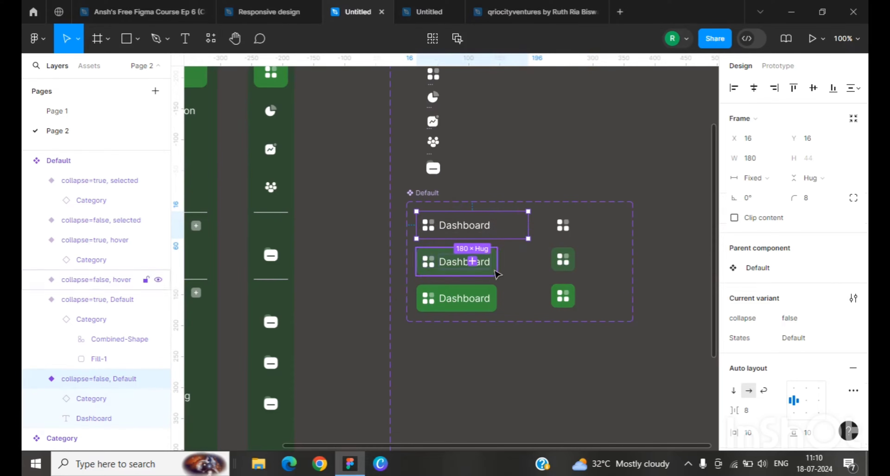
click(495, 271)
shift+click(495, 299)
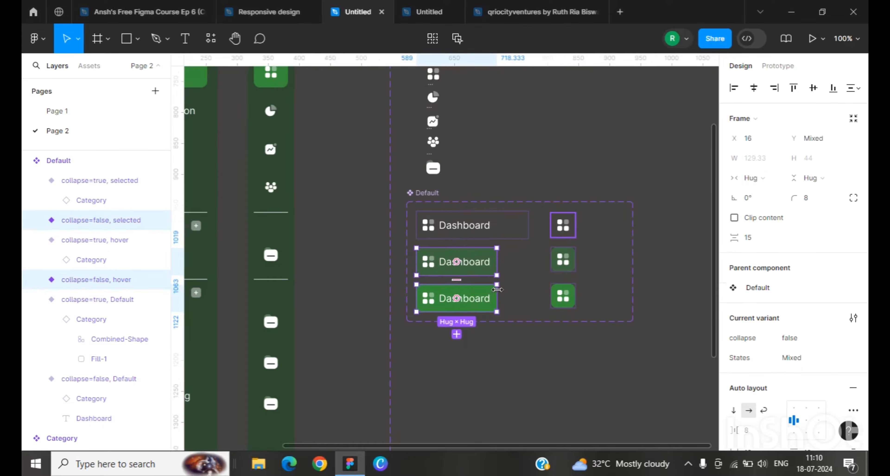
drag(498, 261, 528, 260)
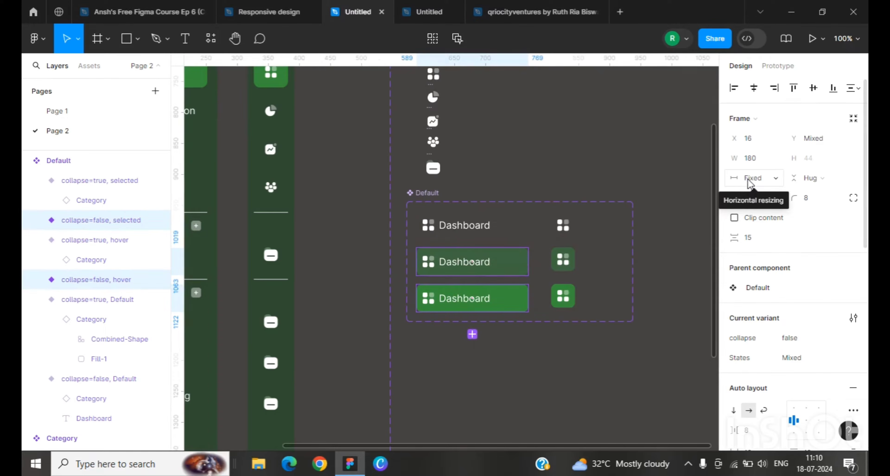
click(504, 177)
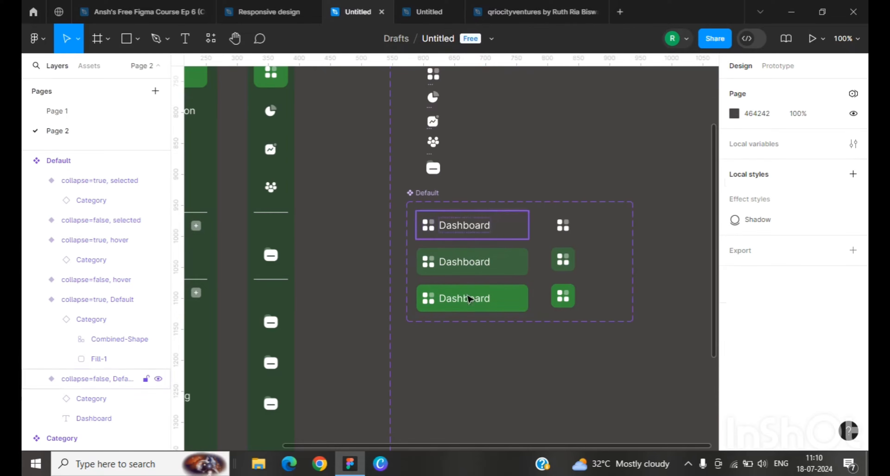
Step: Inspect the icon and text layers of the default labelled and icon-only variants
scroll(484, 274, down, 1)
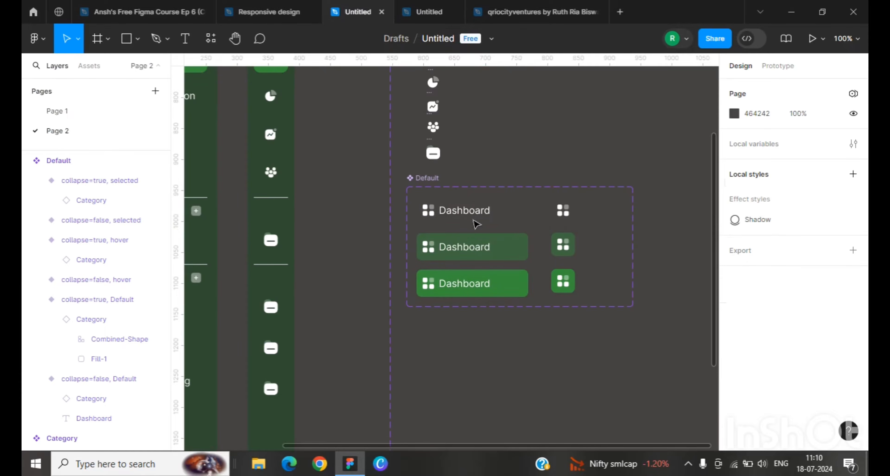
click(563, 210)
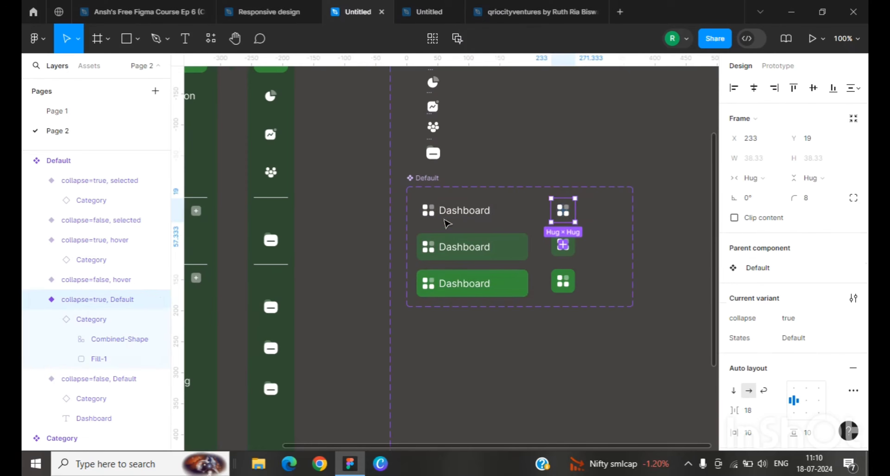
double_click(429, 210)
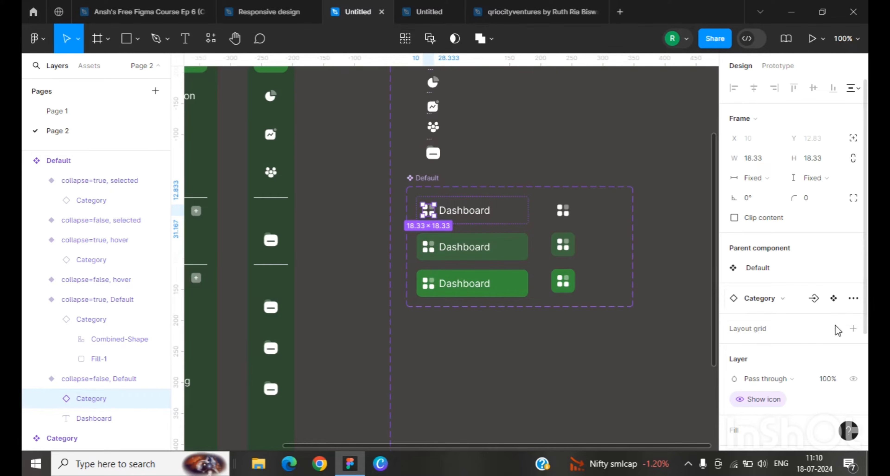
scroll(777, 292, down, 5)
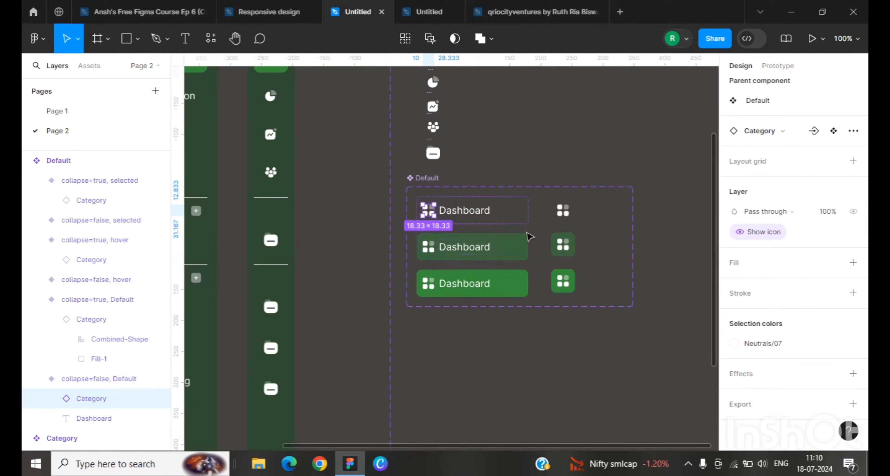
click(476, 217)
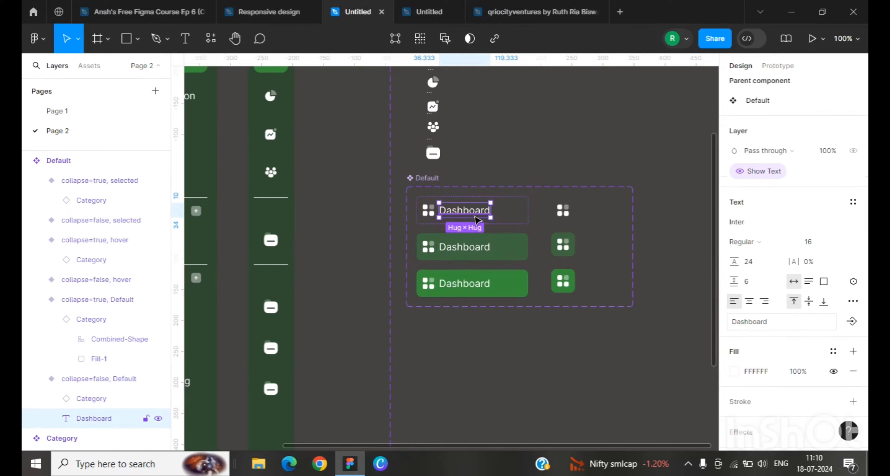
scroll(754, 346, down, 3)
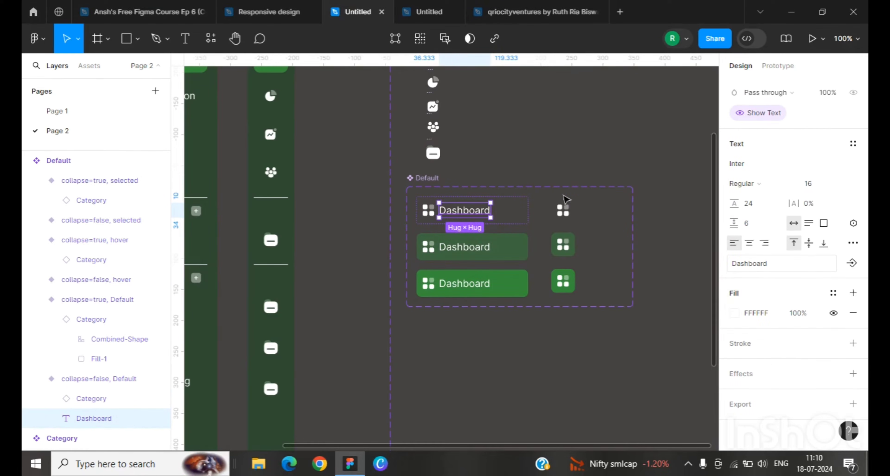
click(567, 216)
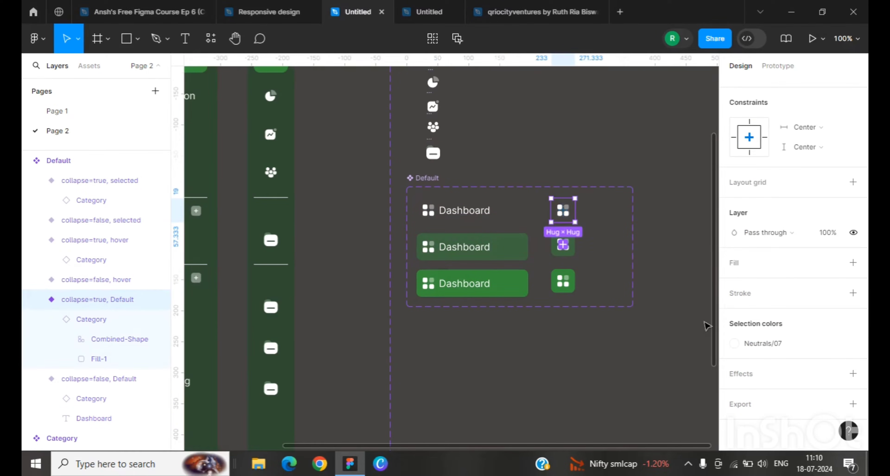
scroll(761, 324, up, 5)
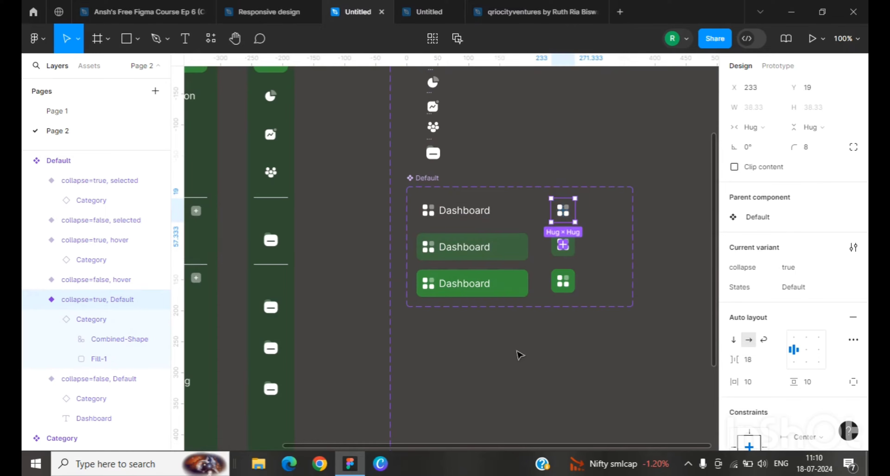
click(497, 371)
Step: Drag out an instance of the default labelled variant and position it below the EcoFlow logo frame
scroll(459, 206, down, 1)
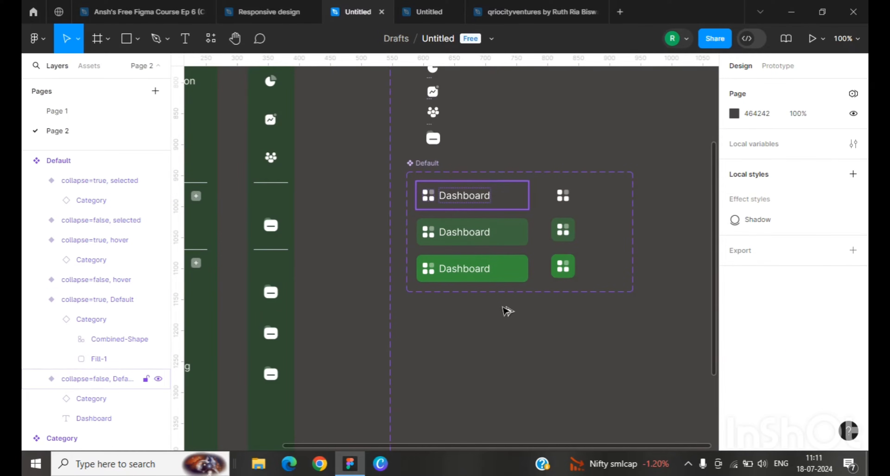
drag(459, 203, 501, 361)
scroll(493, 341, down, 2)
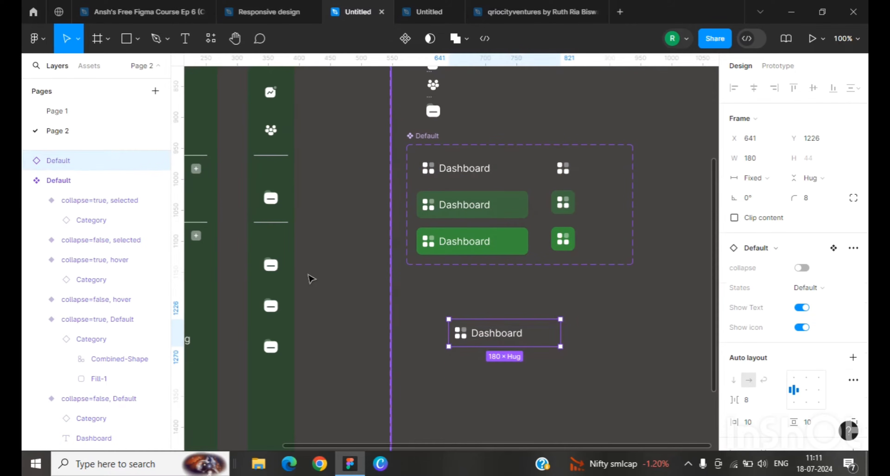
key(ctrl+minus)
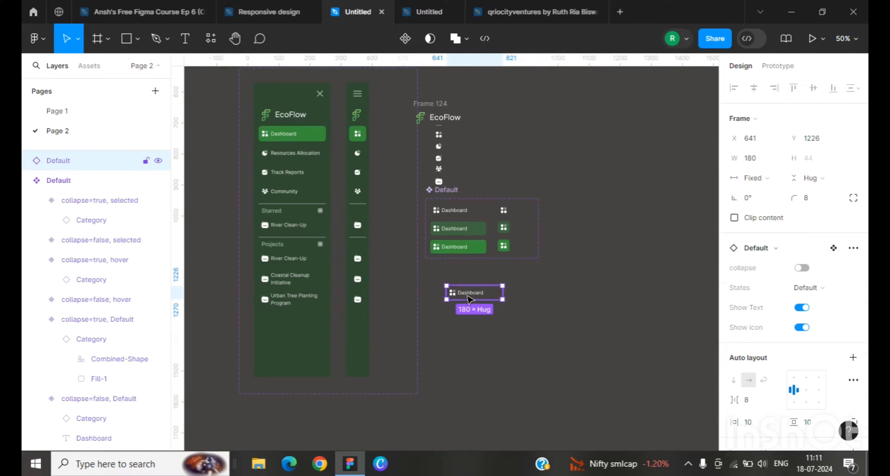
drag(460, 292, 413, 139)
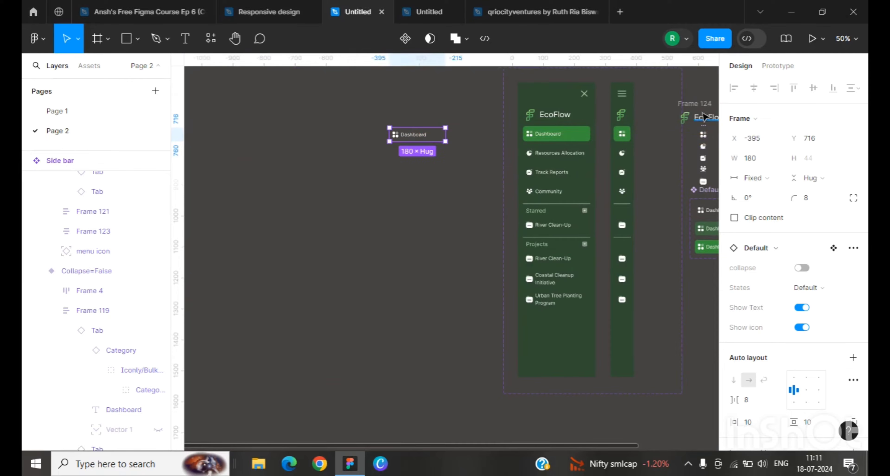
drag(694, 105, 404, 98)
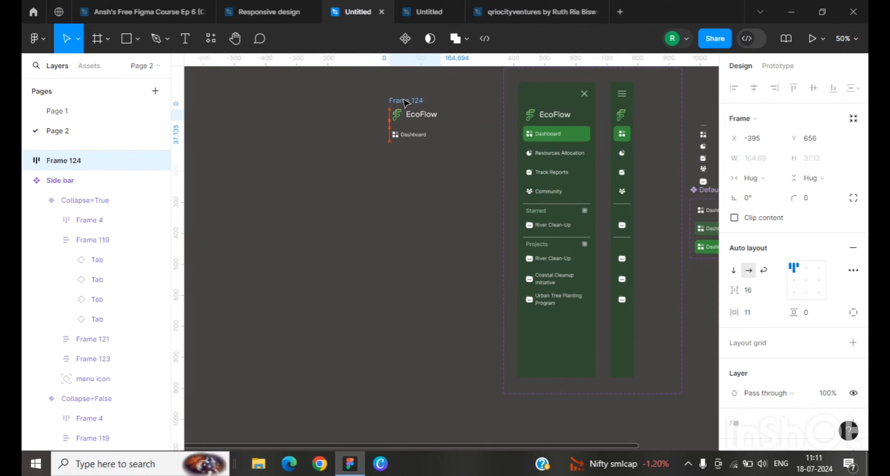
Step: Duplicate the Dashboard instance and place the copy directly below it
click(420, 137)
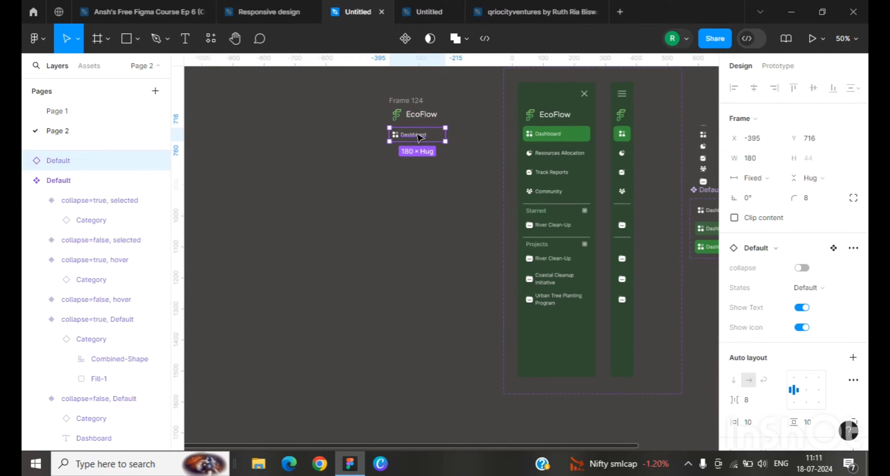
key(ctrl+d)
drag(420, 137, 420, 152)
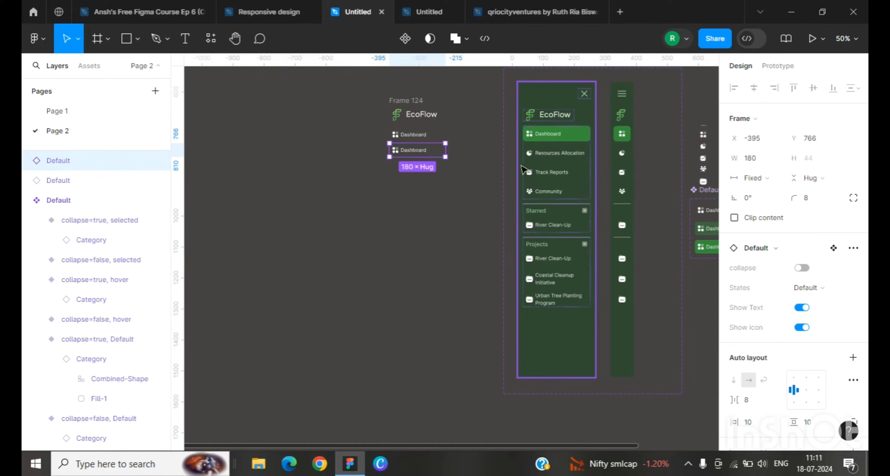
click(465, 174)
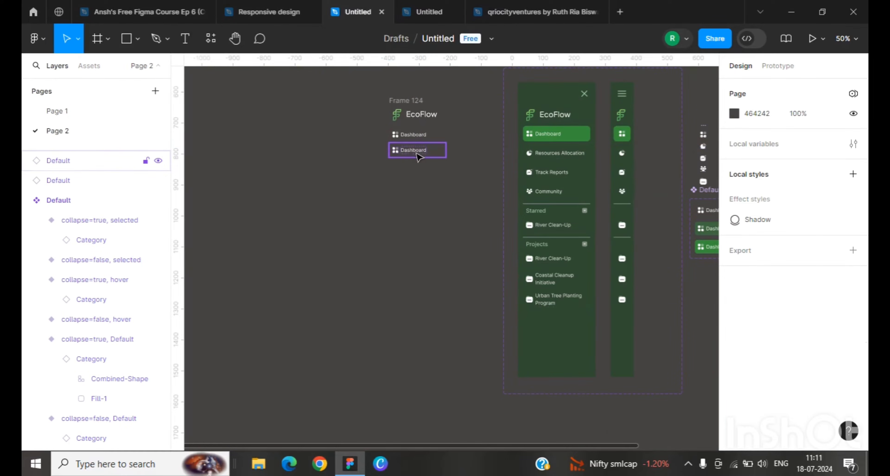
Step: Test the Show icon property on the duplicated Dashboard instance by switching it off and on
key(shift+0)
scroll(417, 156, up, 5)
scroll(403, 274, down, 1)
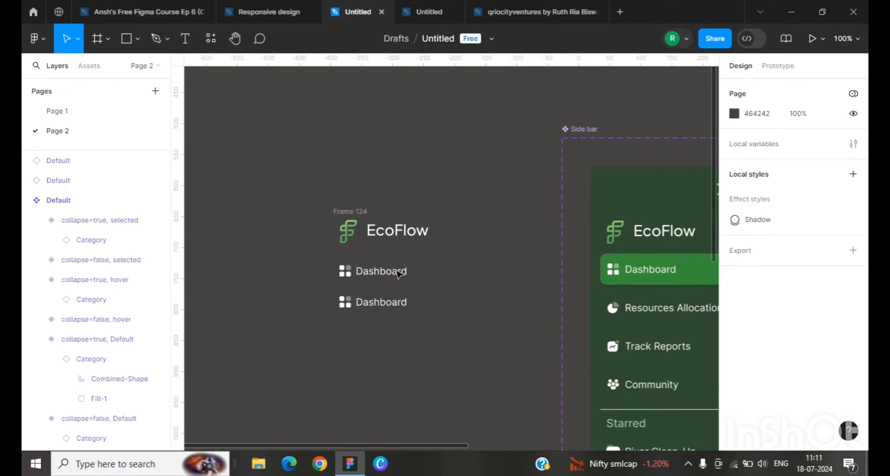
click(380, 307)
double_click(381, 306)
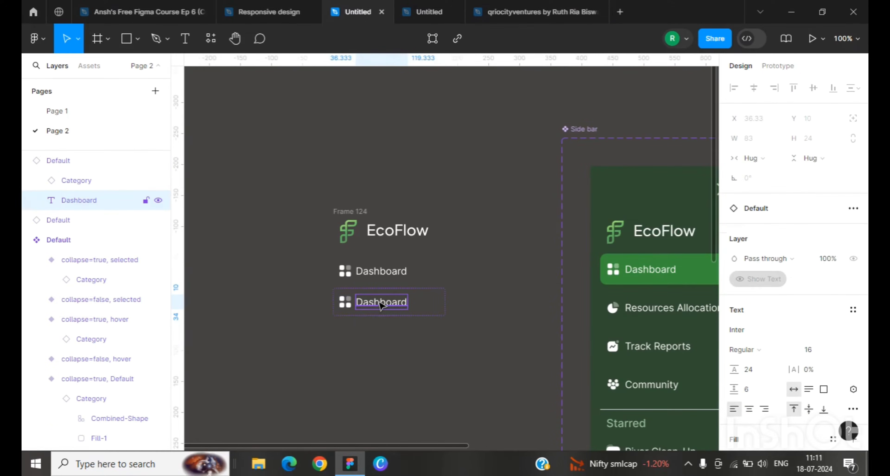
scroll(775, 373, down, 3)
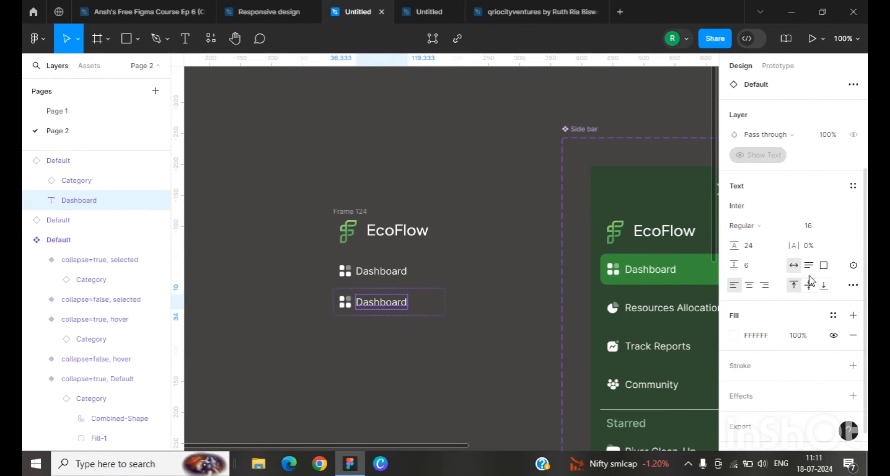
click(434, 303)
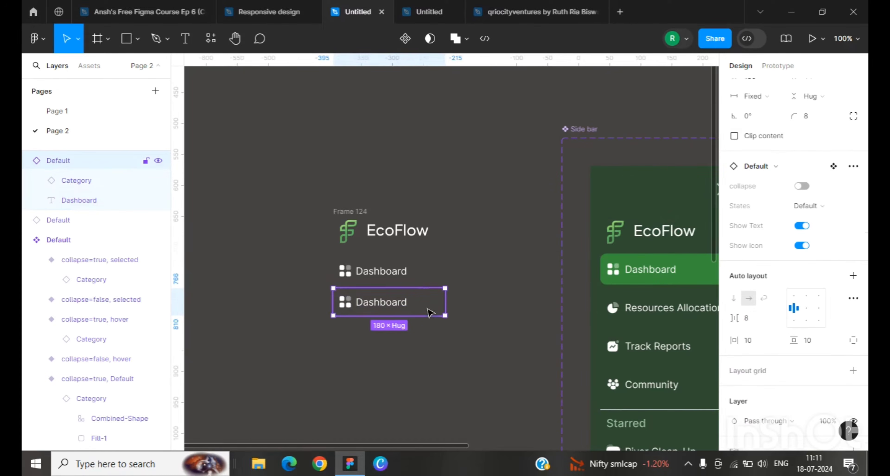
click(802, 246)
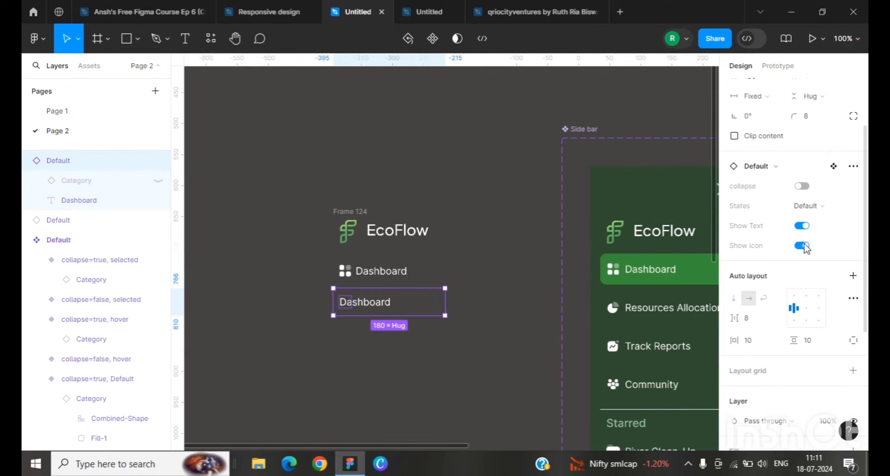
click(803, 246)
Step: Test the Show Text, States and collapse properties on the duplicated instance, restoring each setting
click(800, 226)
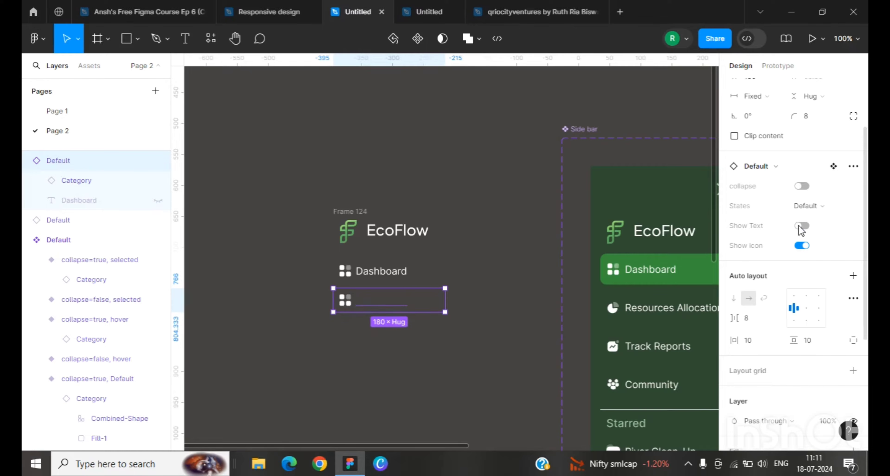
click(800, 226)
click(802, 210)
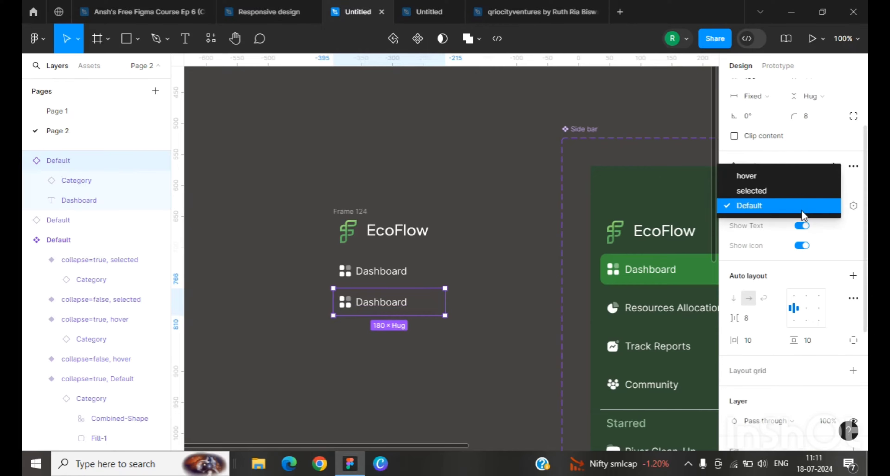
click(800, 211)
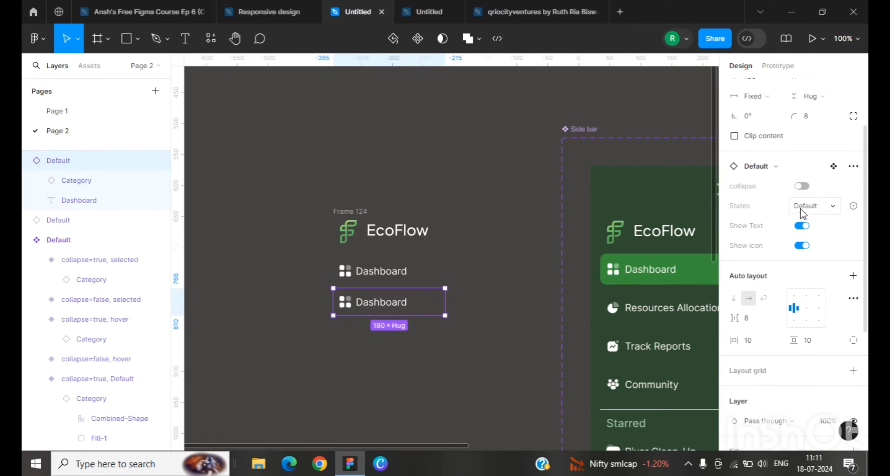
click(801, 186)
click(802, 187)
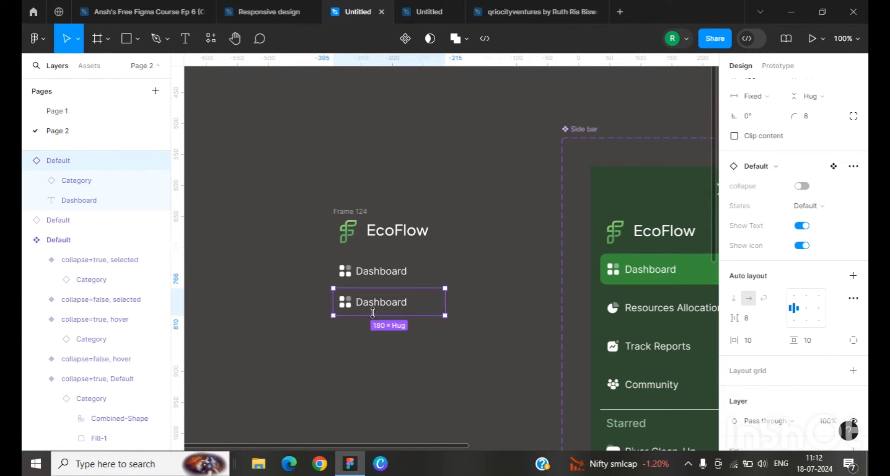
Step: Start creating an instance swap property for the icon in the default labelled variant
scroll(669, 296, down, 1)
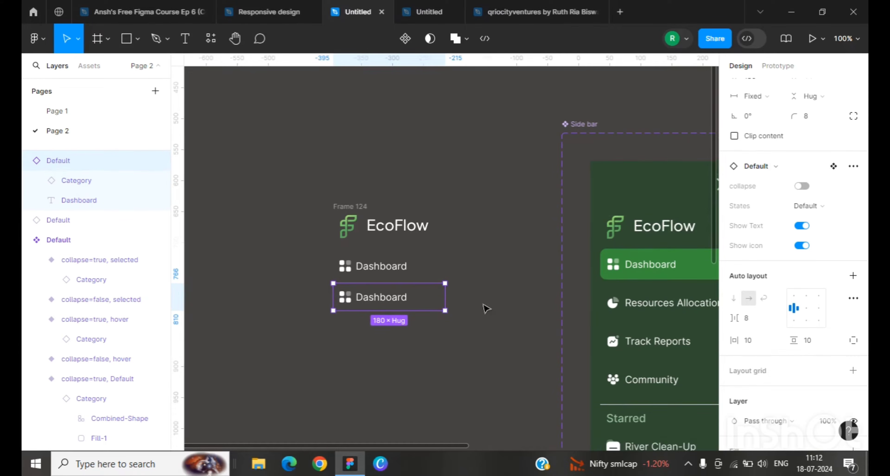
drag(425, 446, 739, 446)
scroll(415, 346, down, 4)
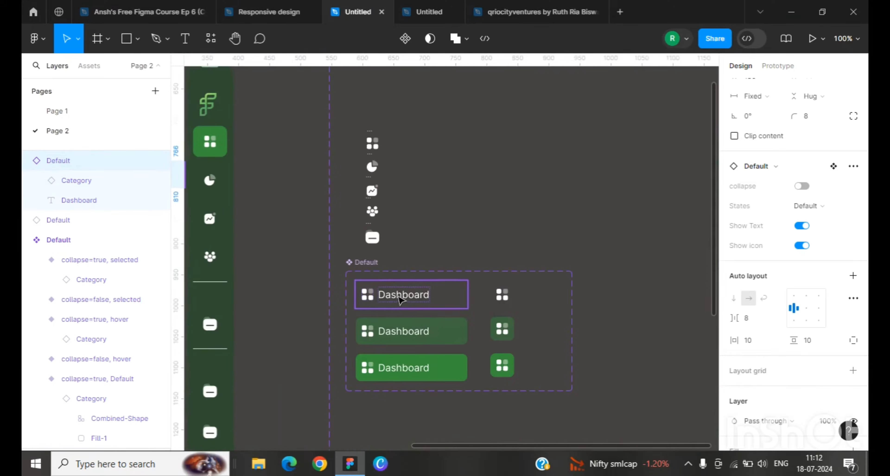
click(415, 294)
scroll(799, 321, down, 5)
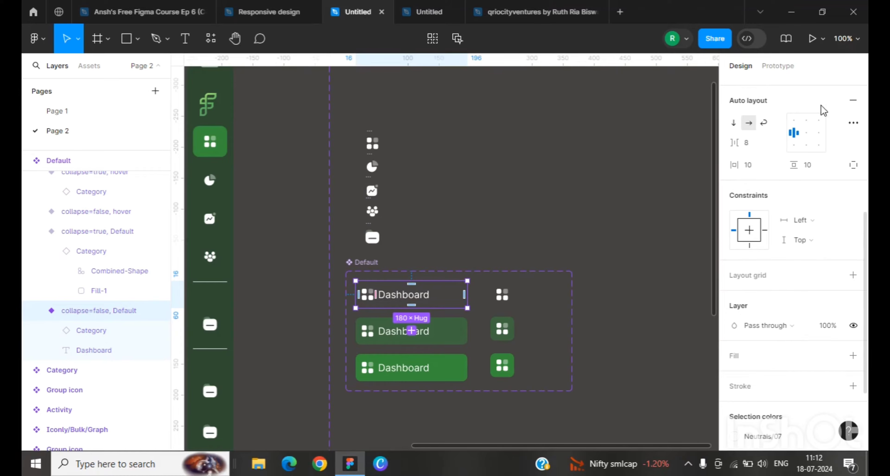
click(854, 123)
click(854, 123)
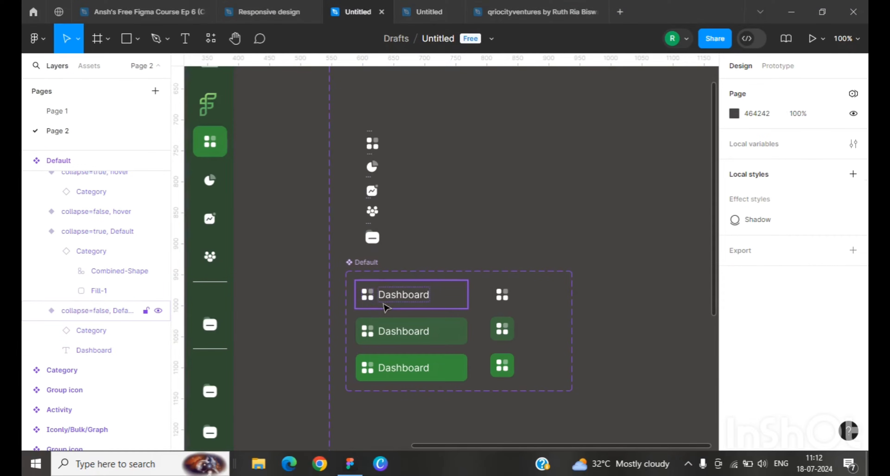
click(371, 301)
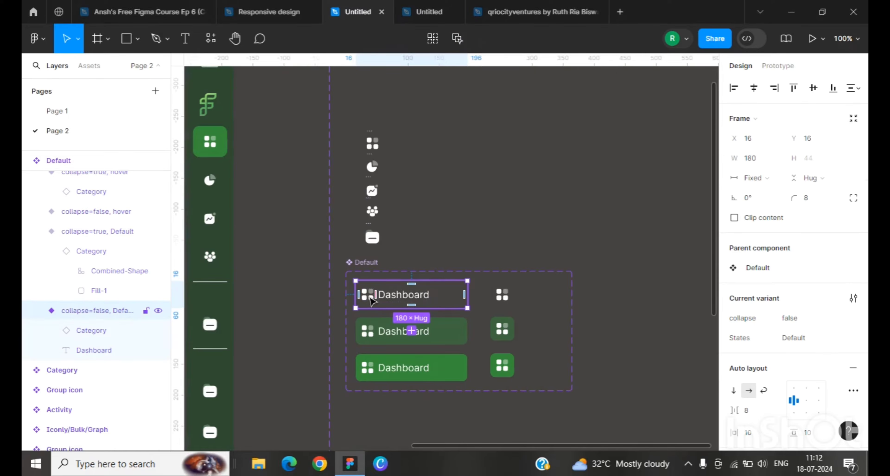
double_click(370, 297)
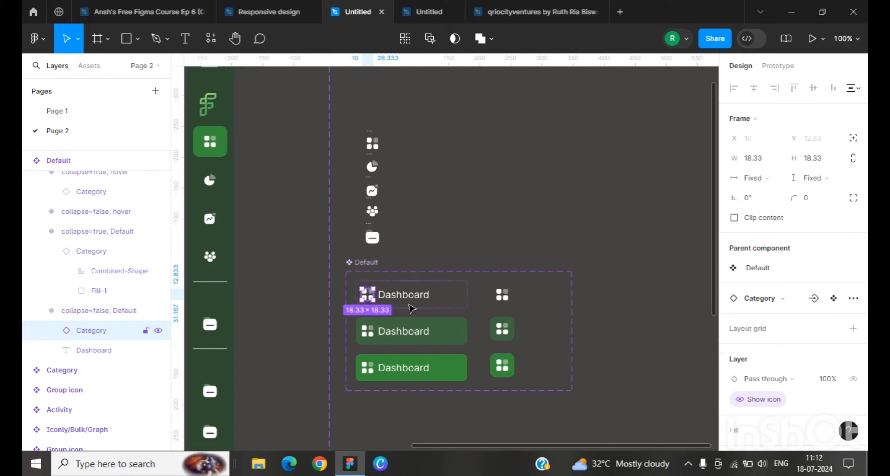
click(814, 299)
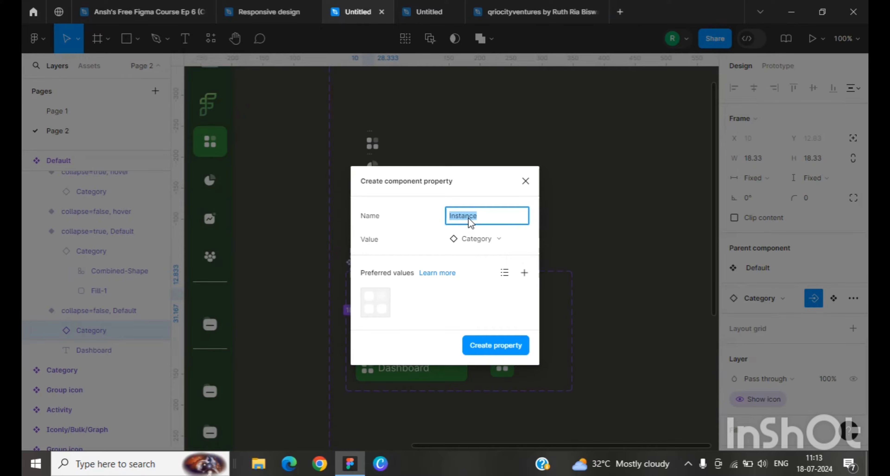
Step: Add Activity, Default and both Group icon components as preferred values and create the Instance property
click(525, 273)
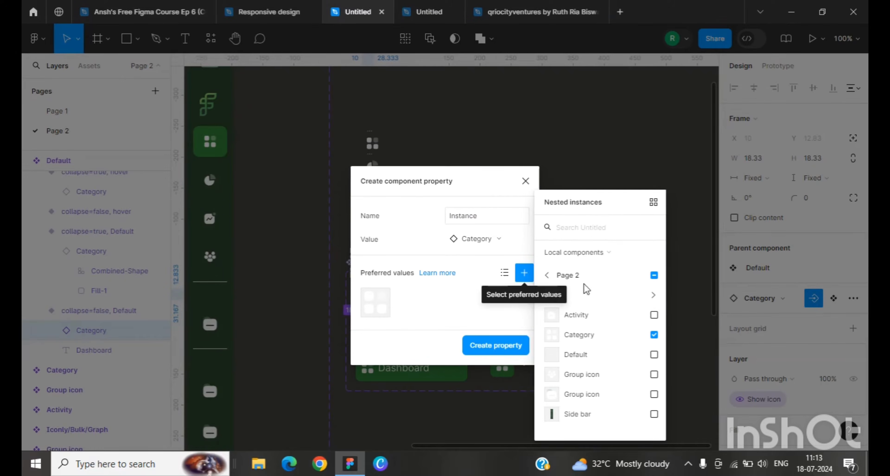
click(654, 315)
click(654, 355)
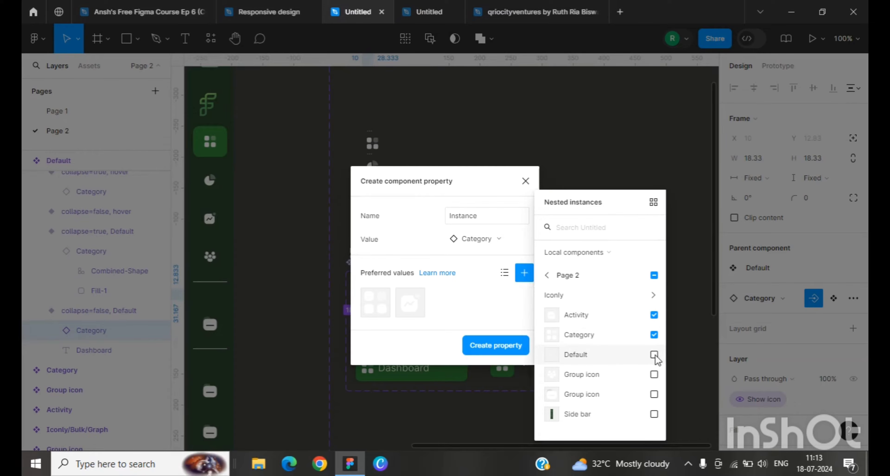
click(655, 375)
click(654, 394)
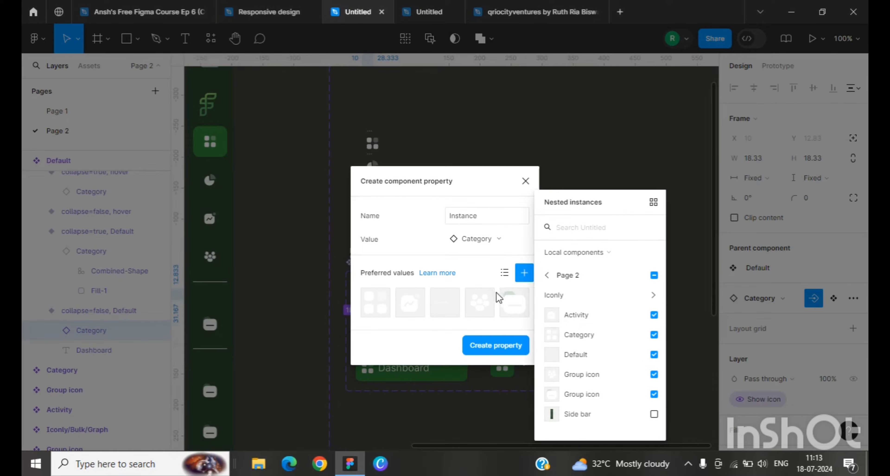
click(481, 348)
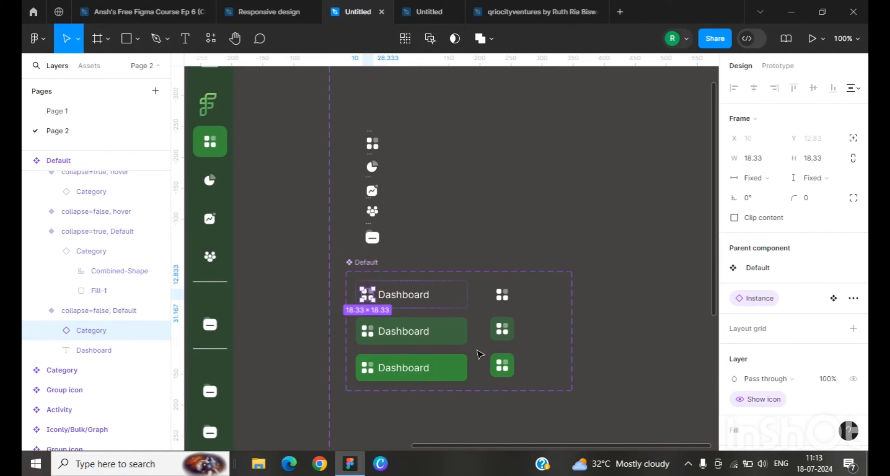
Step: Link the icon in the second expanded variant to the Instance property
click(370, 335)
click(370, 335)
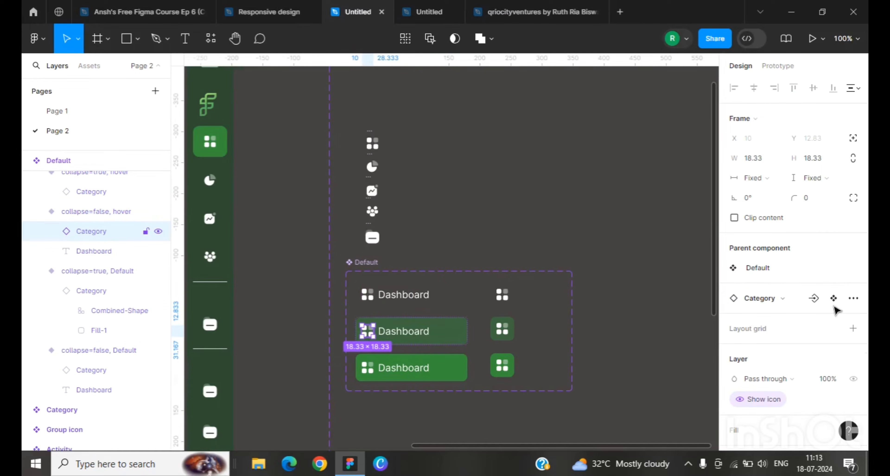
click(846, 299)
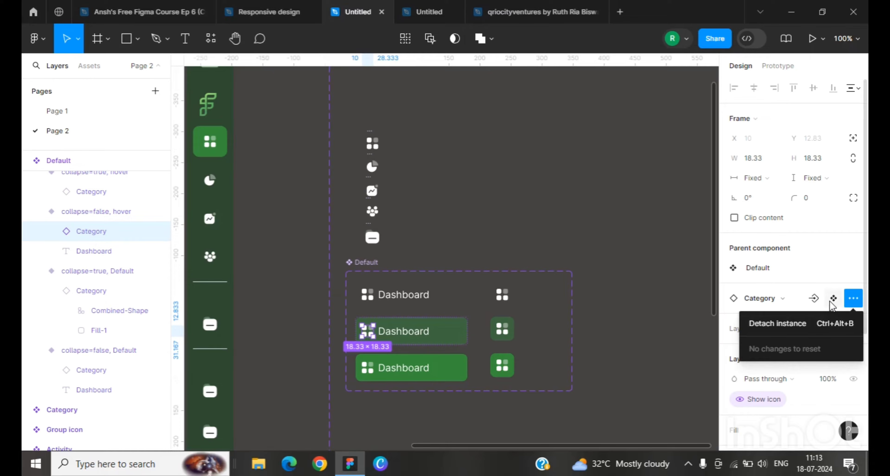
click(835, 298)
scroll(562, 297, down, 5)
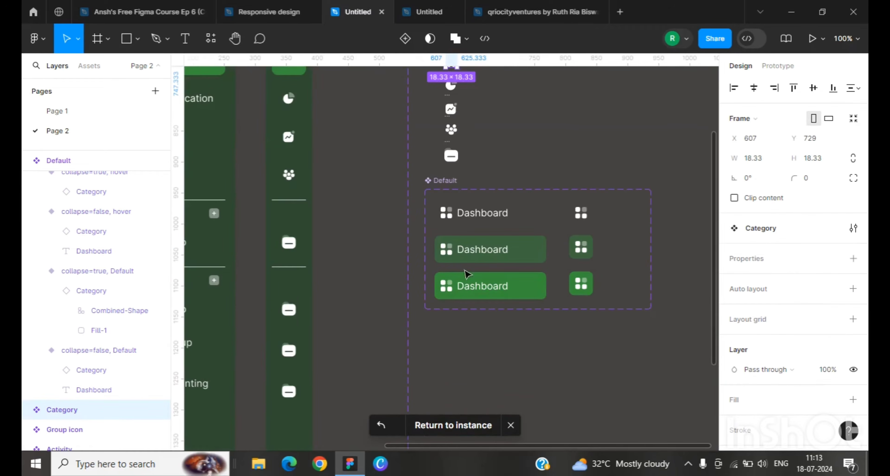
click(448, 251)
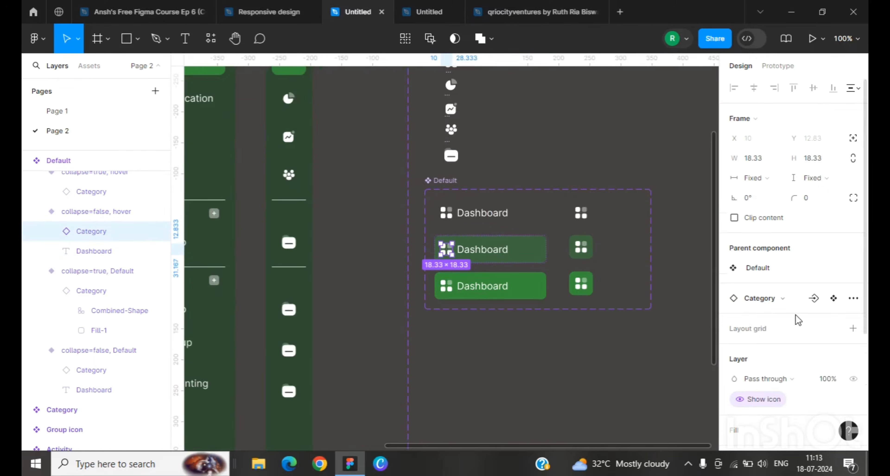
click(812, 301)
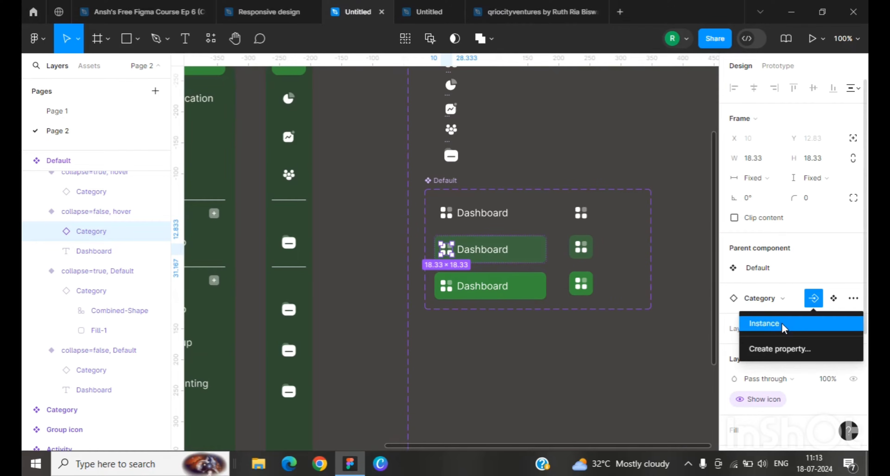
click(763, 324)
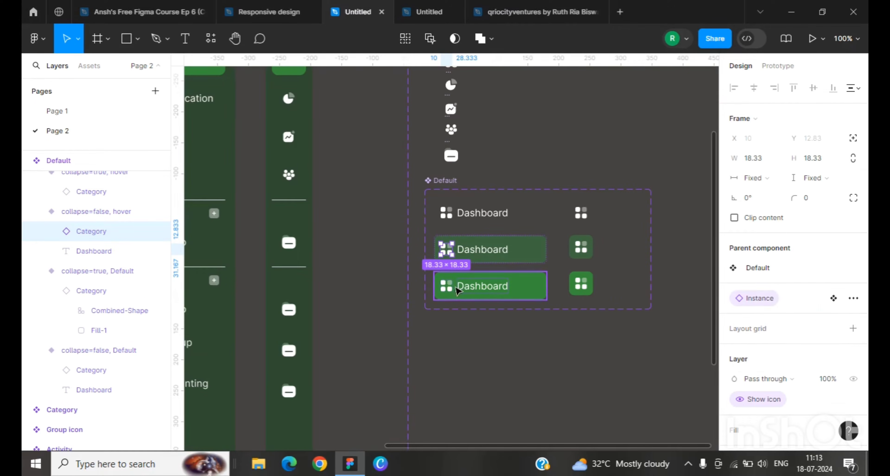
Step: Link the icon in the third expanded variant to the Instance property
click(449, 289)
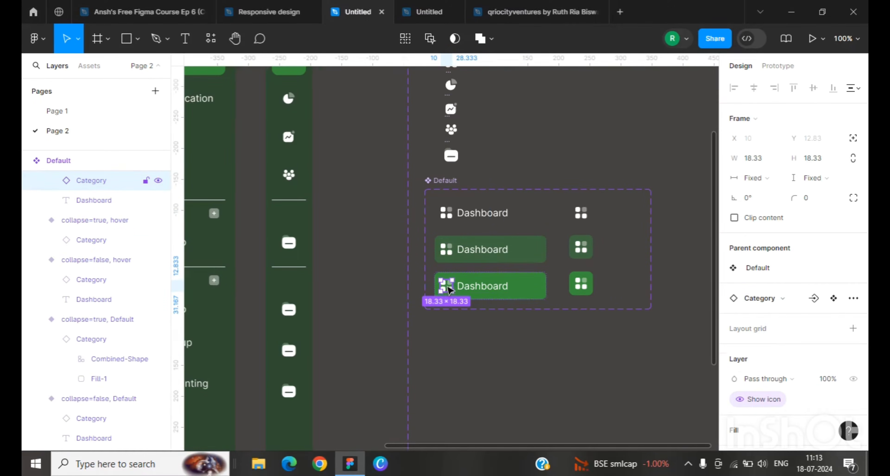
click(814, 298)
click(767, 325)
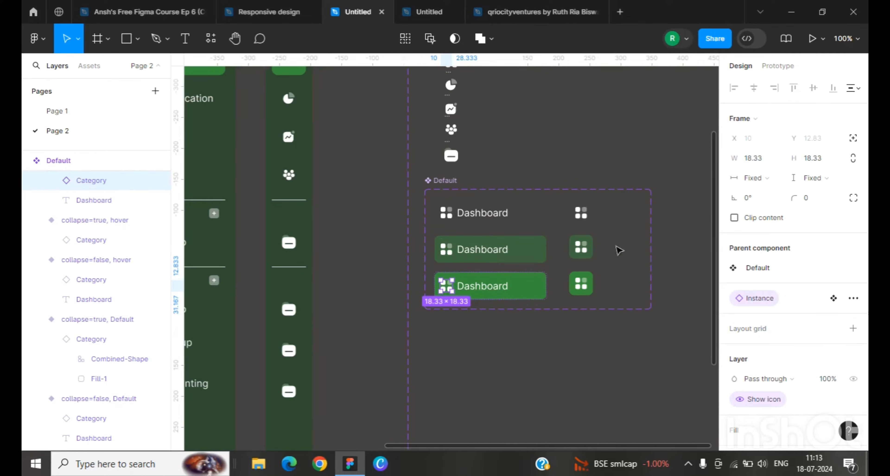
Step: Select the icons of all three collapsed variants and link them to the Instance property
click(582, 217)
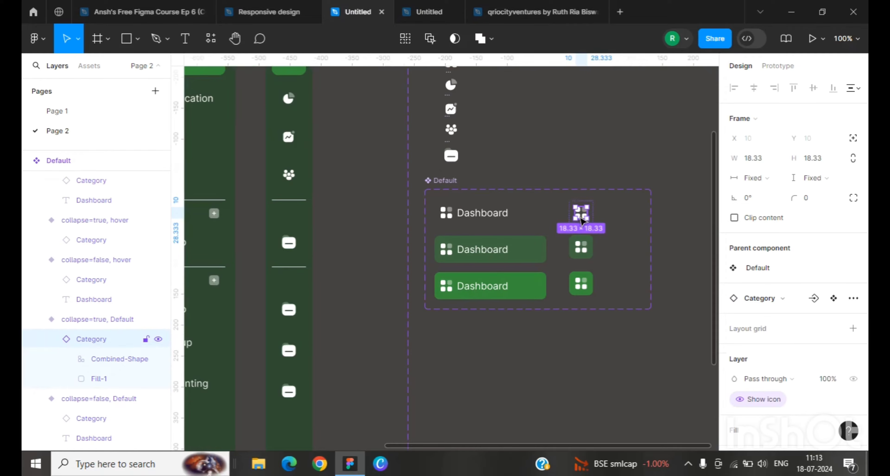
shift+click(585, 248)
shift+click(588, 290)
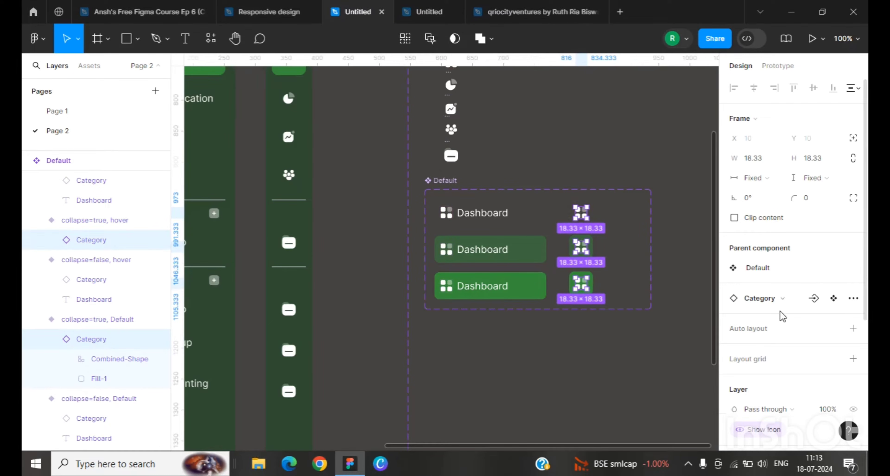
click(814, 300)
click(803, 324)
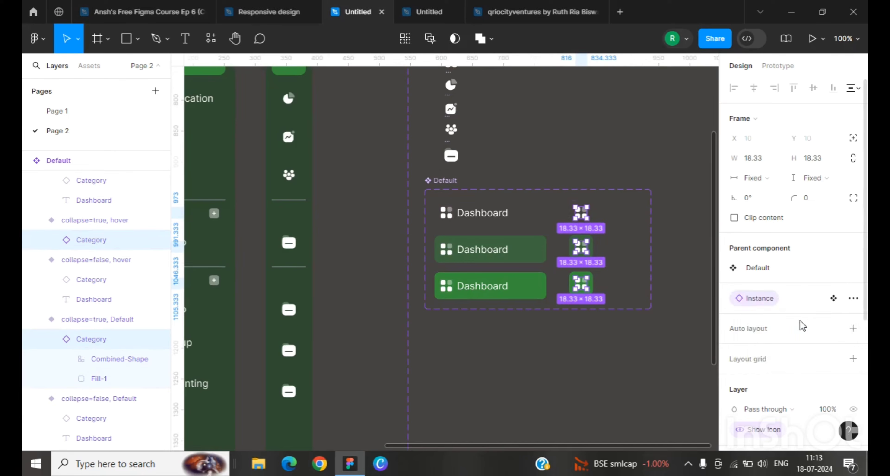
Step: Open the icon swap options for the lower Dashboard instance in Frame 124
click(621, 372)
drag(634, 445, 339, 454)
scroll(407, 292, up, 3)
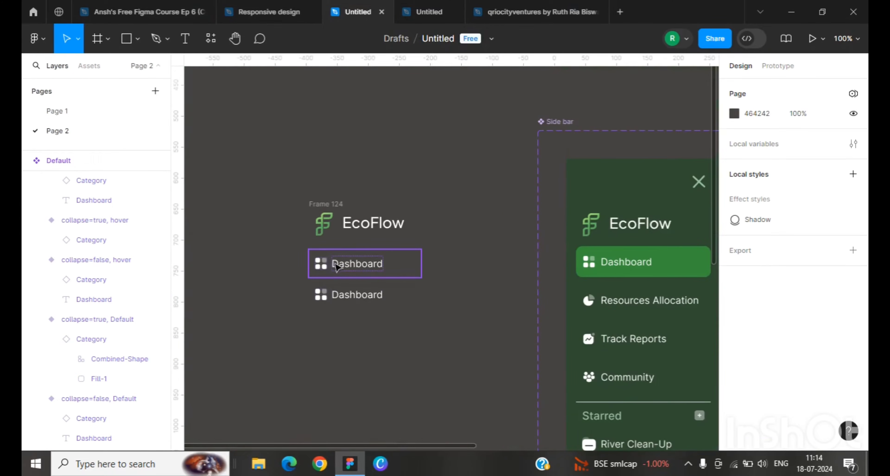
click(328, 298)
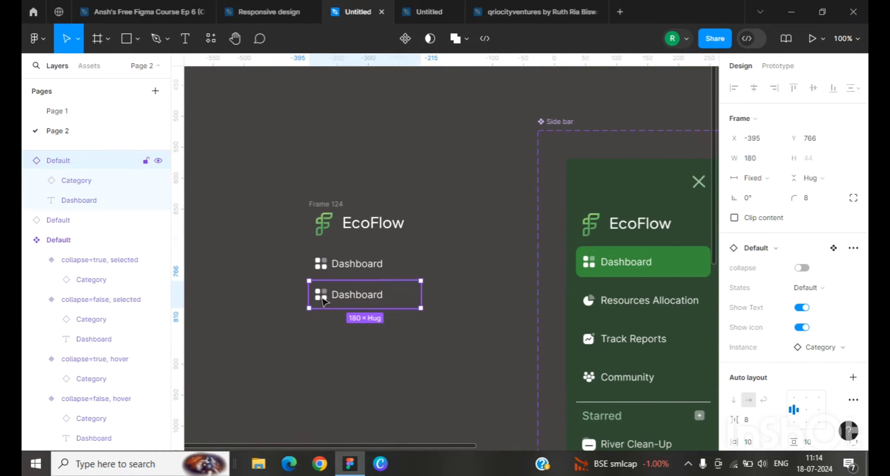
click(325, 301)
scroll(772, 213, down, 2)
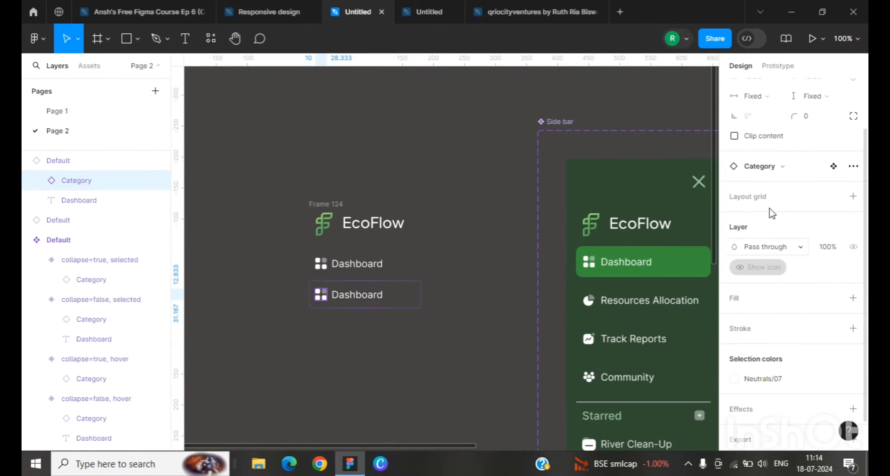
click(763, 169)
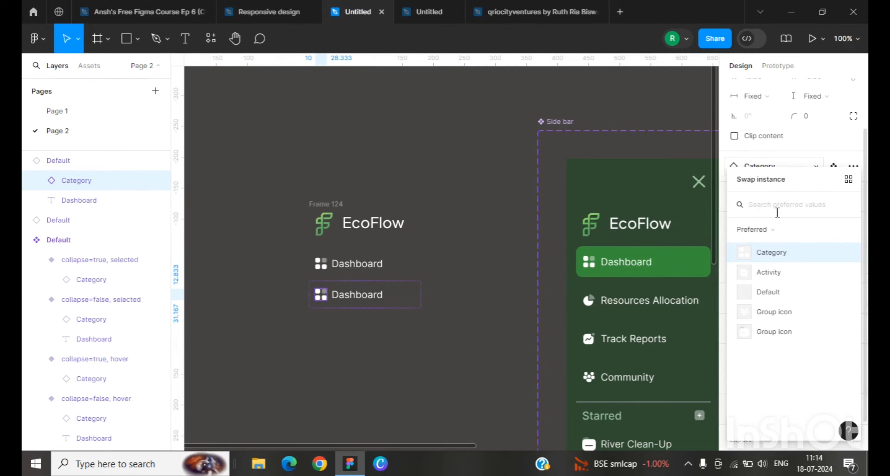
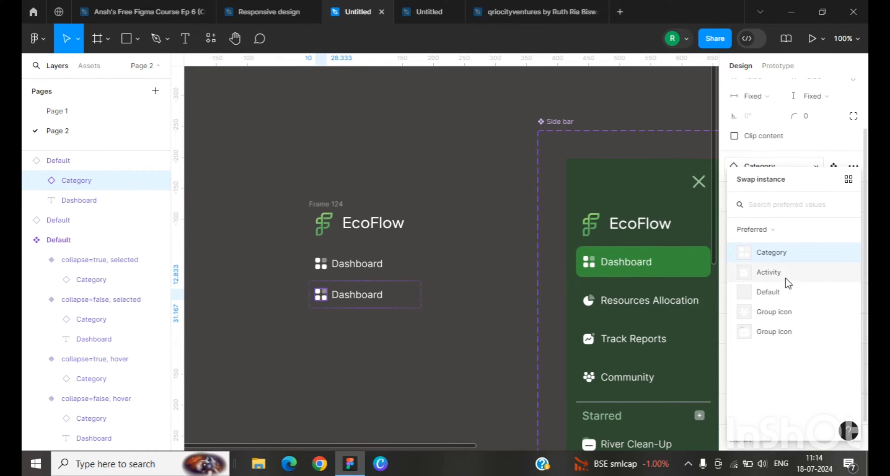
Step: Try swapping the lower instance's icon to Activity, each Group icon and Default
click(781, 274)
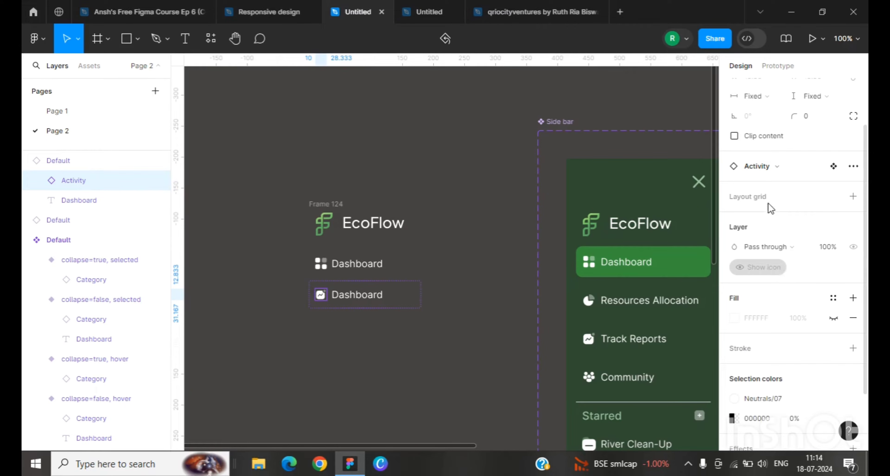
click(774, 168)
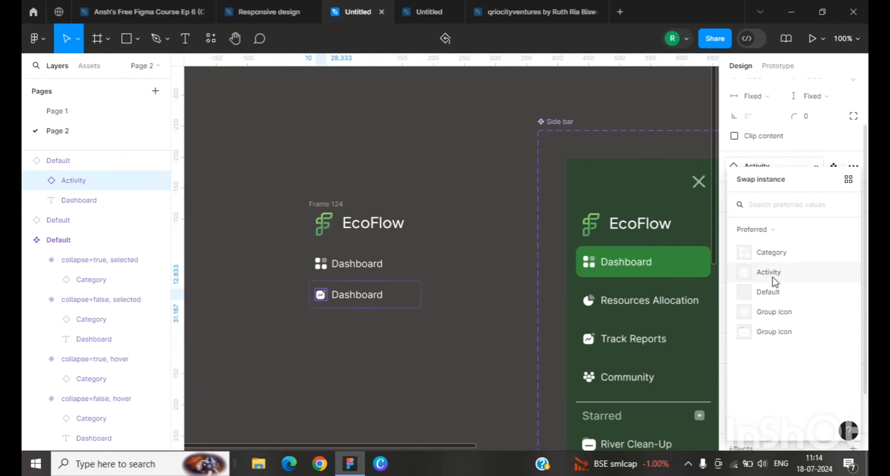
click(783, 312)
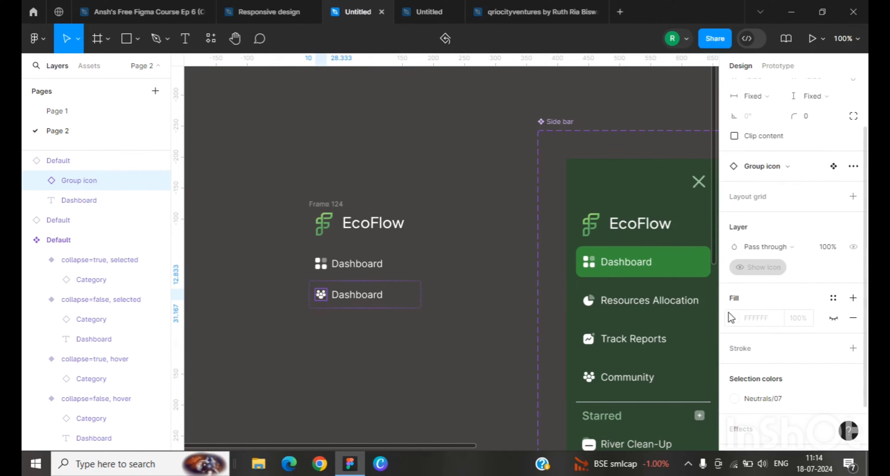
click(758, 169)
click(785, 332)
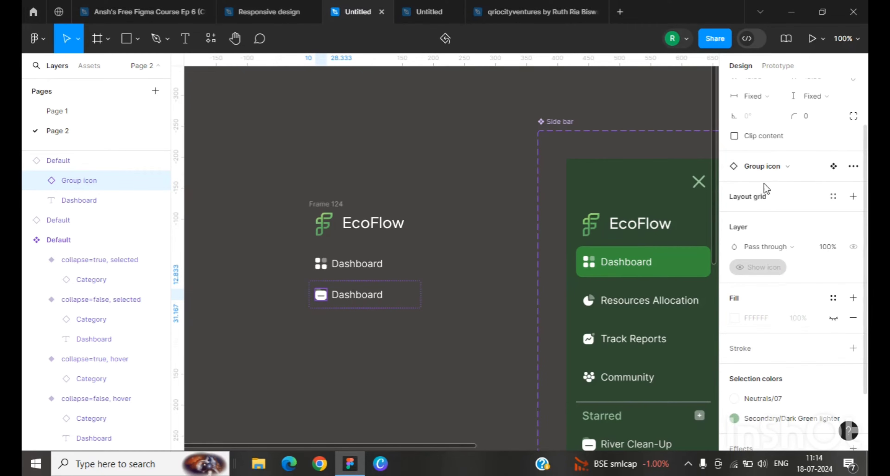
click(762, 167)
click(778, 294)
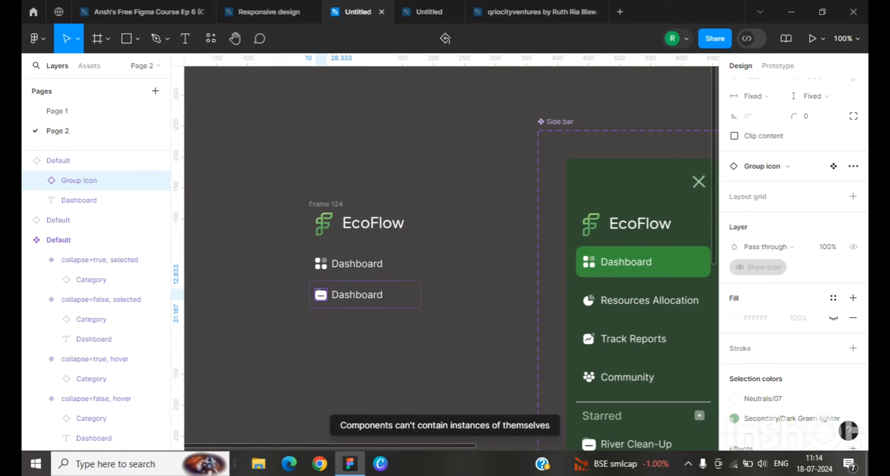
Step: Select the icon in the first expanded Default variant and start creating a new instance swap property named Instance 2
drag(473, 450, 745, 408)
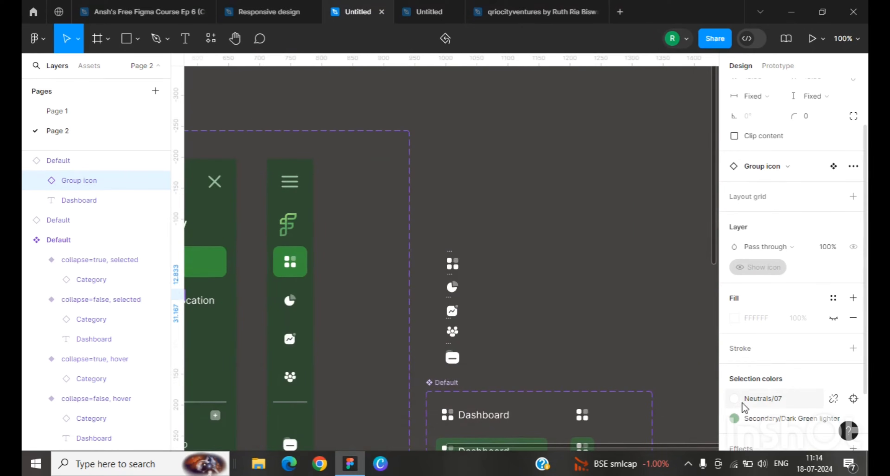
click(453, 287)
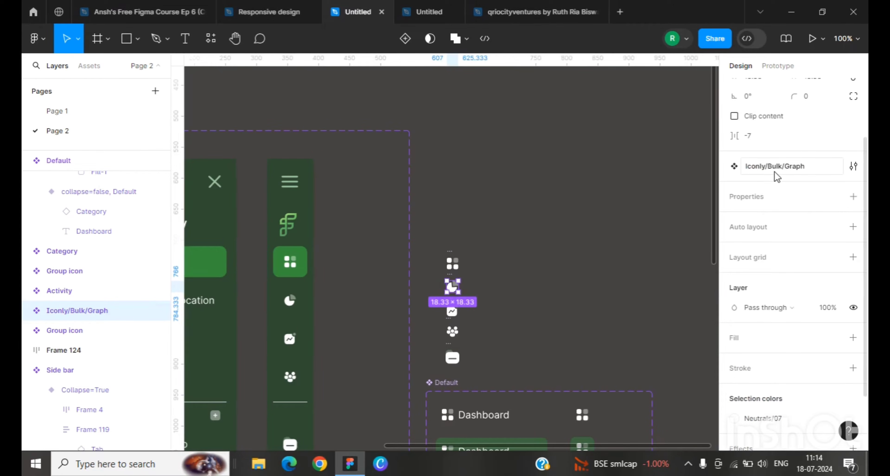
scroll(491, 360, down, 4)
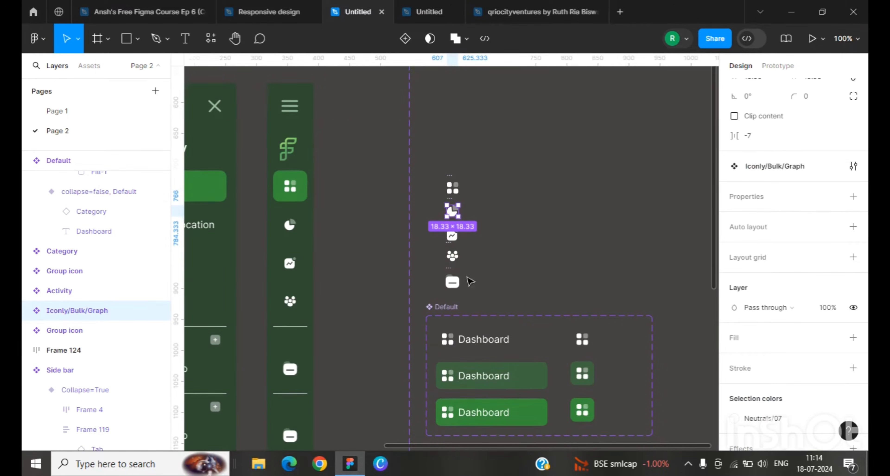
click(449, 342)
click(451, 344)
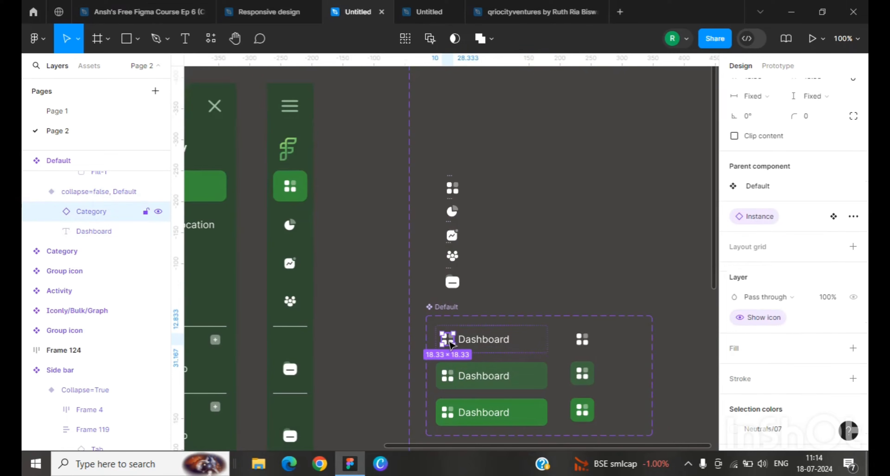
click(750, 218)
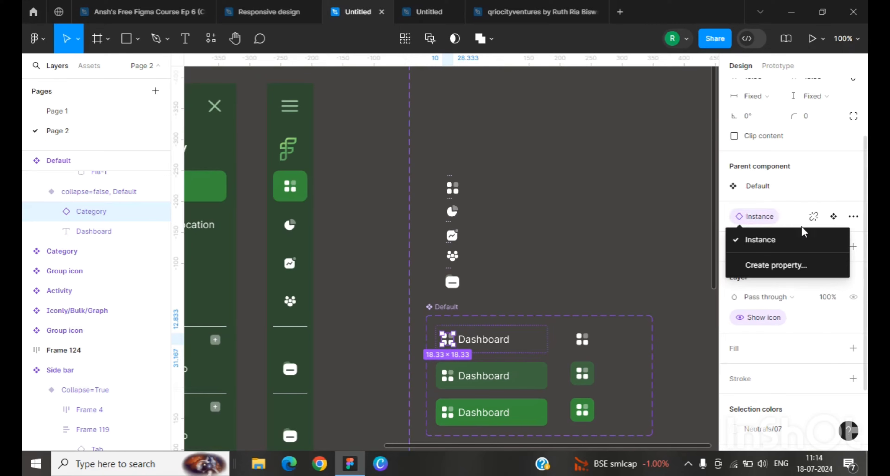
click(757, 246)
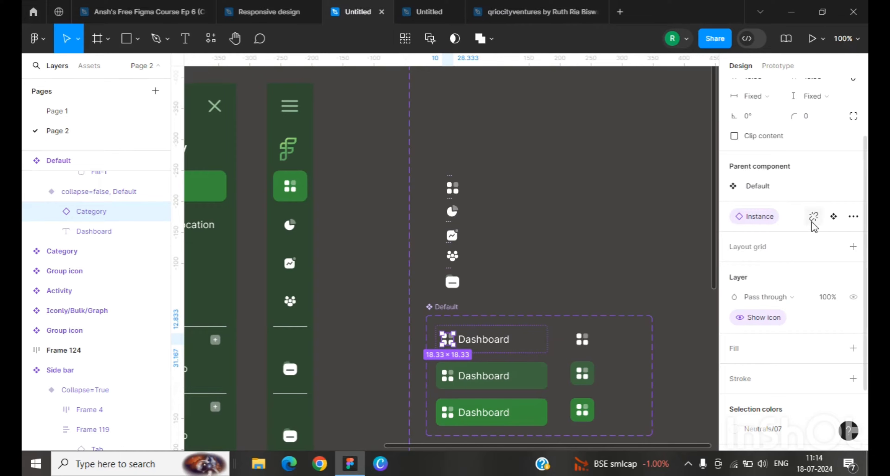
click(814, 216)
click(771, 272)
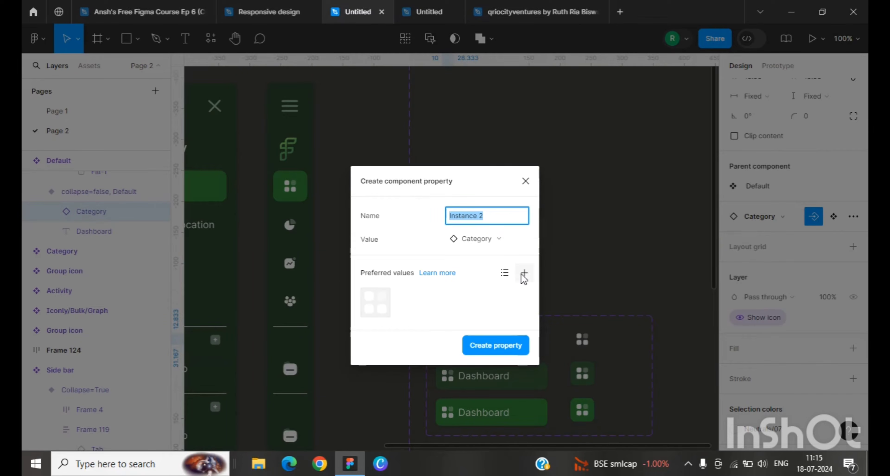
click(523, 274)
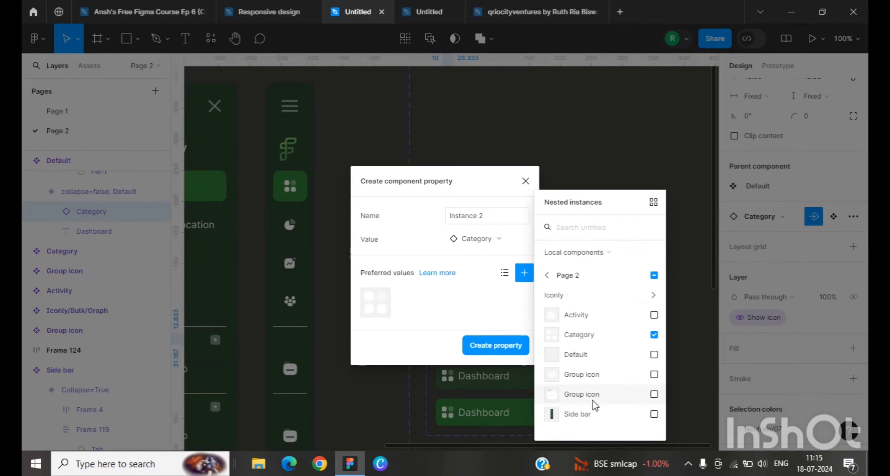
Step: Add Activity, Category, both Group icons and Iconly Bulk Graph as preferred values and create the property
click(593, 395)
click(595, 376)
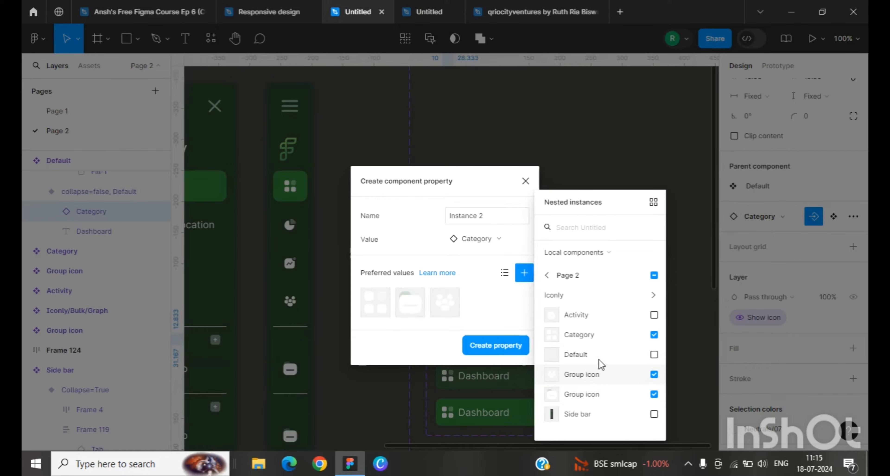
click(605, 335)
click(600, 317)
click(611, 334)
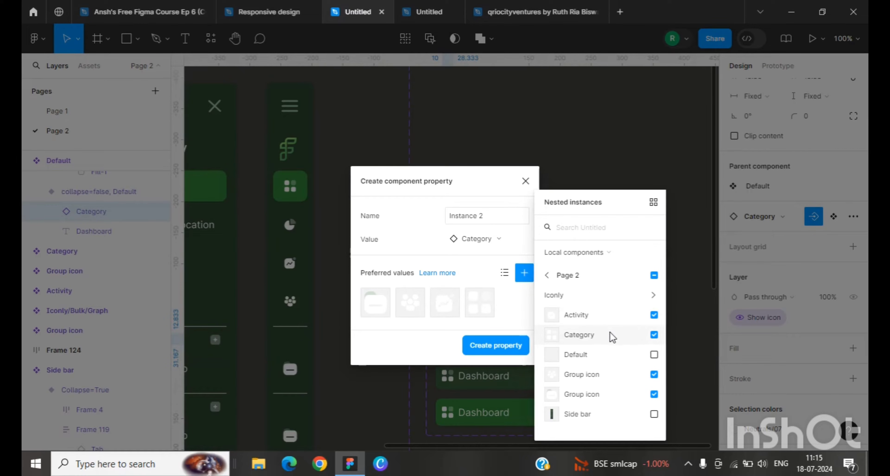
click(653, 295)
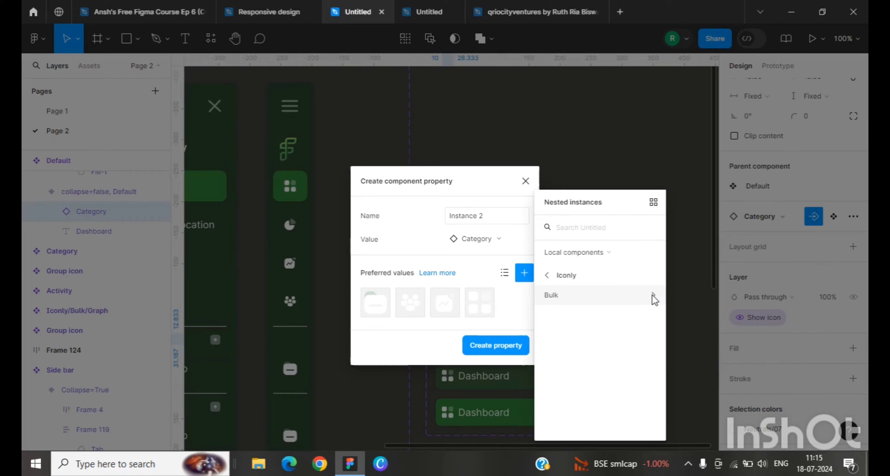
click(653, 296)
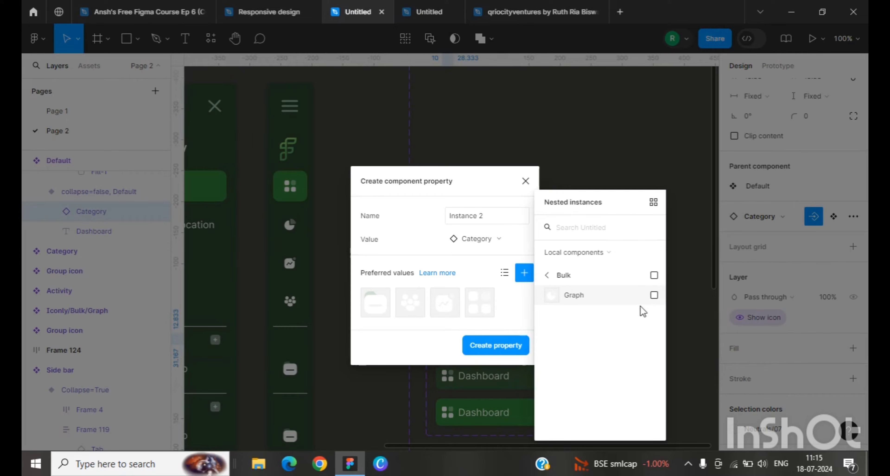
click(654, 296)
click(487, 346)
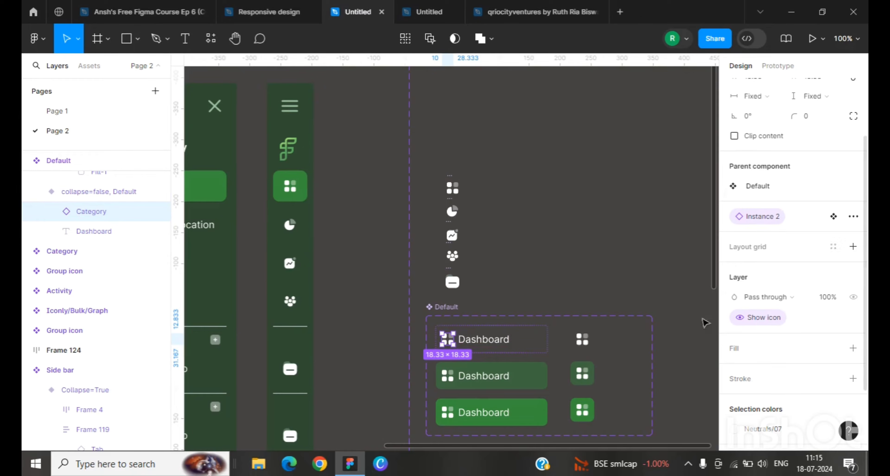
Step: Select the matching icon layers in all variants and link them to the Instance 2 property
drag(537, 446, 488, 425)
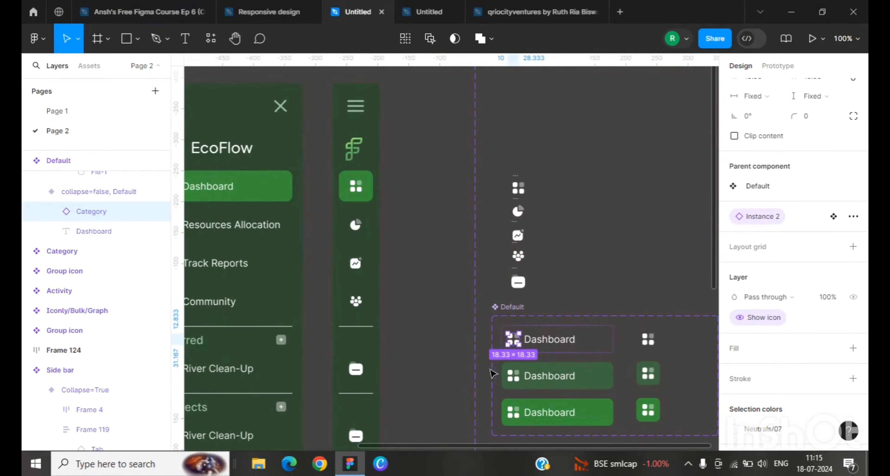
click(515, 381)
click(514, 378)
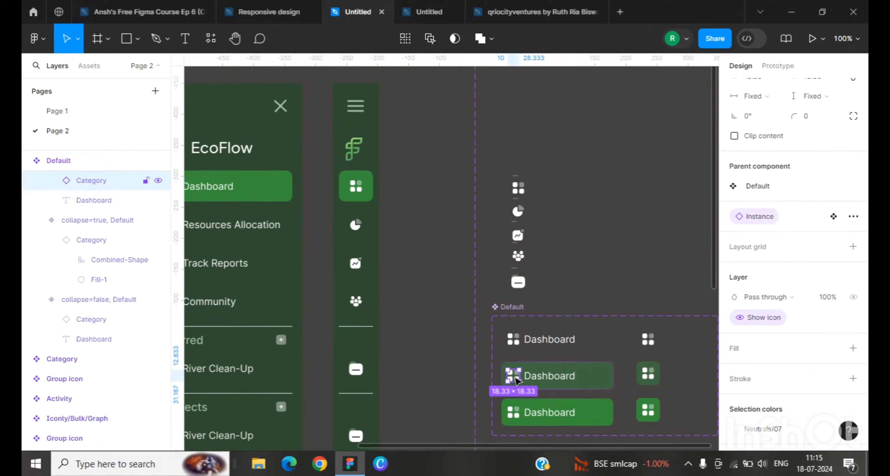
click(406, 39)
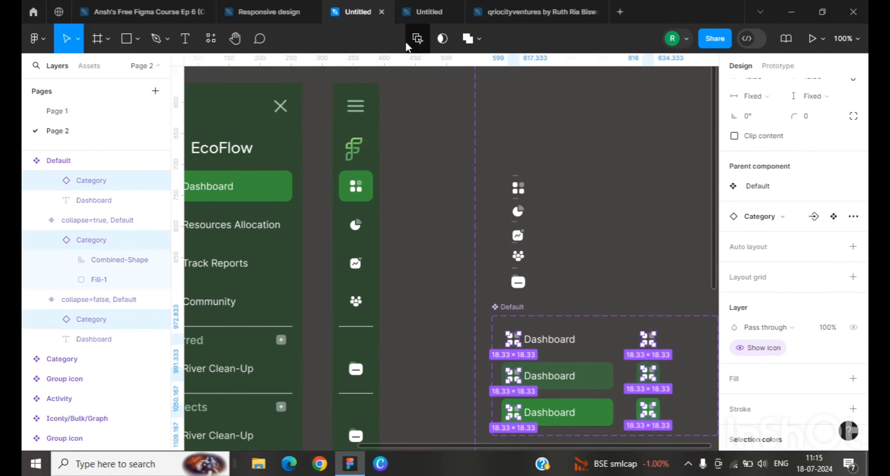
click(814, 217)
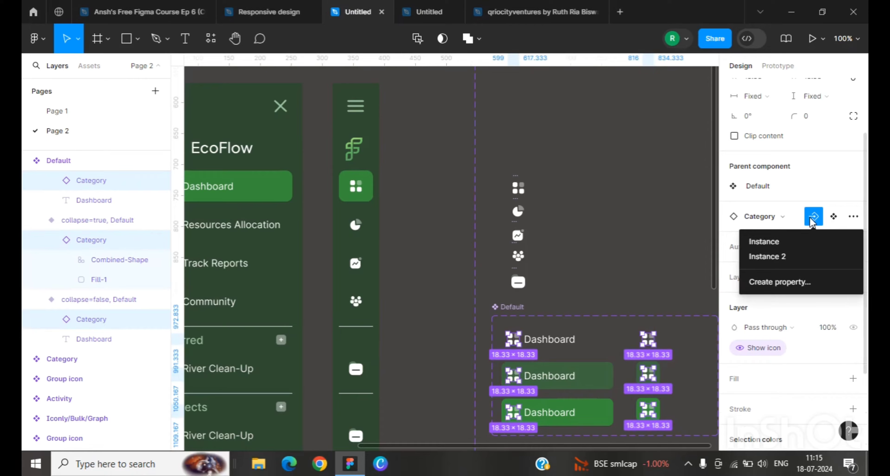
click(792, 256)
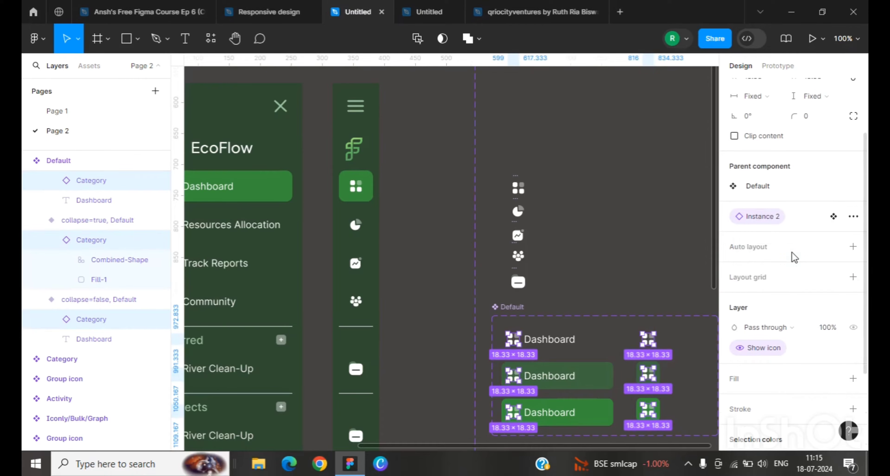
Step: Swap the icon of the lower instance in Frame 124 to Iconly/Bulk/Graph
click(613, 276)
scroll(532, 446, left, 1)
drag(532, 446, 278, 388)
click(318, 221)
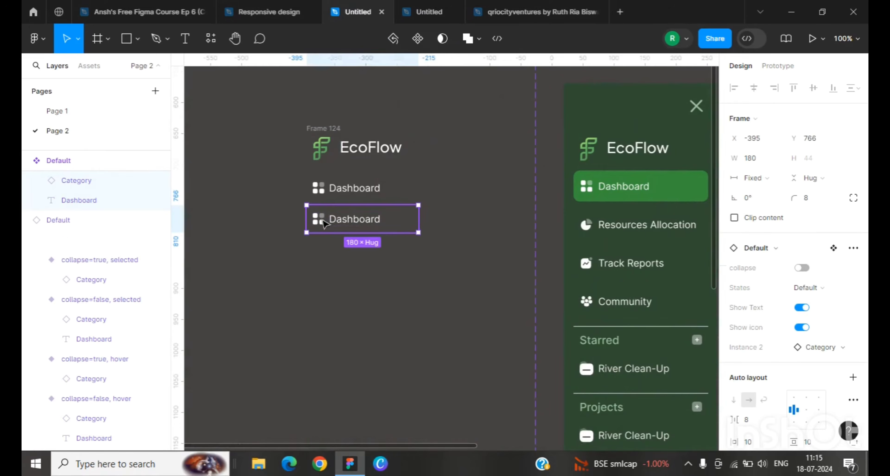
double_click(317, 219)
click(778, 228)
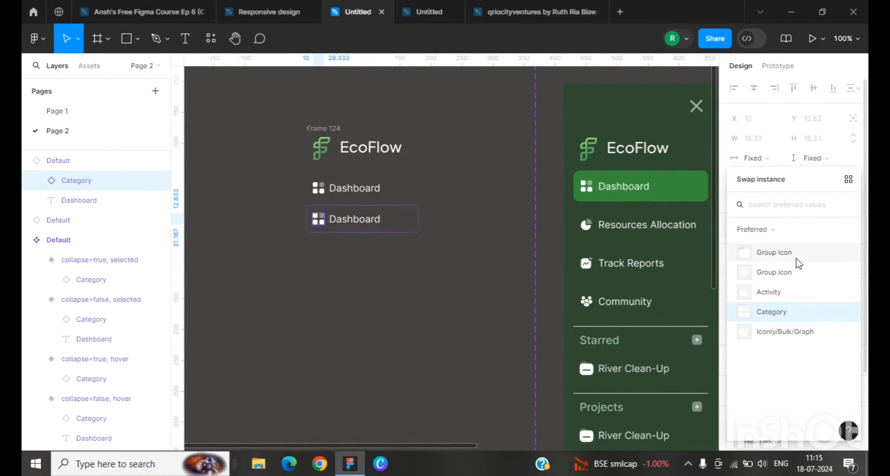
click(797, 333)
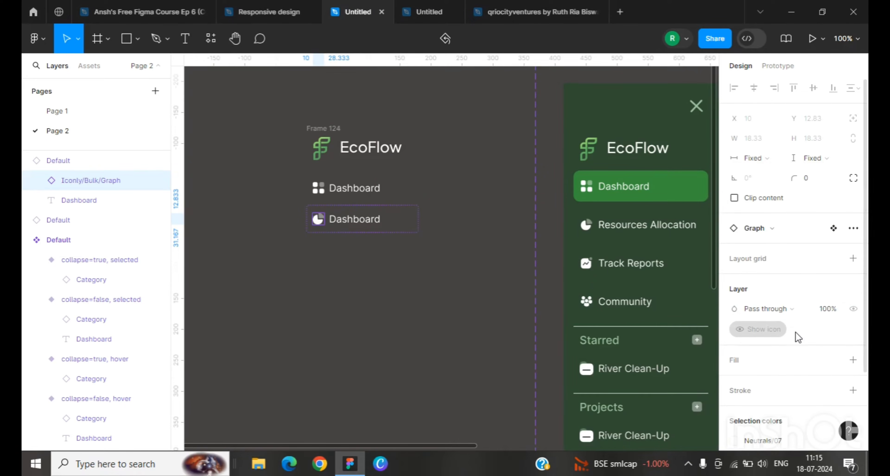
Step: Rename the lower instance's label to Resources Allocation
click(356, 224)
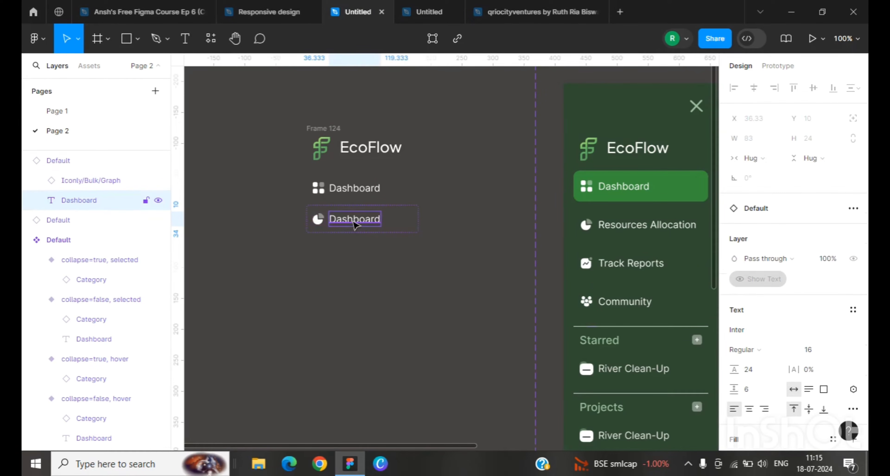
double_click(354, 221)
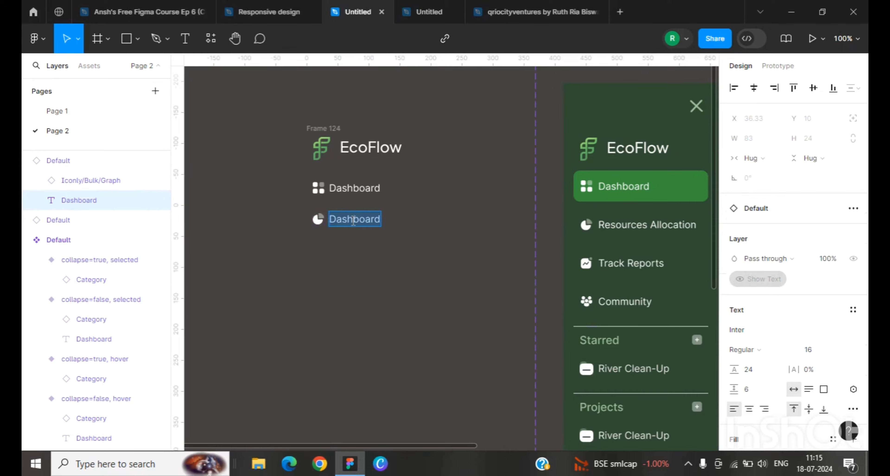
text(Resource)
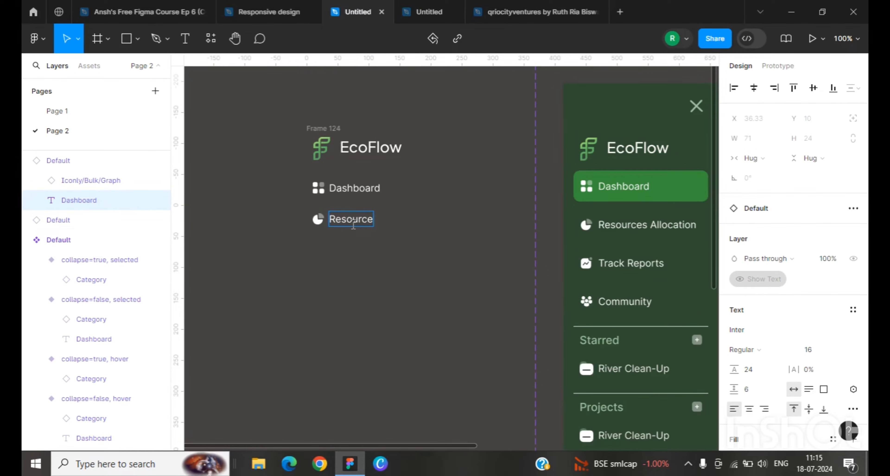
text(s Allocation)
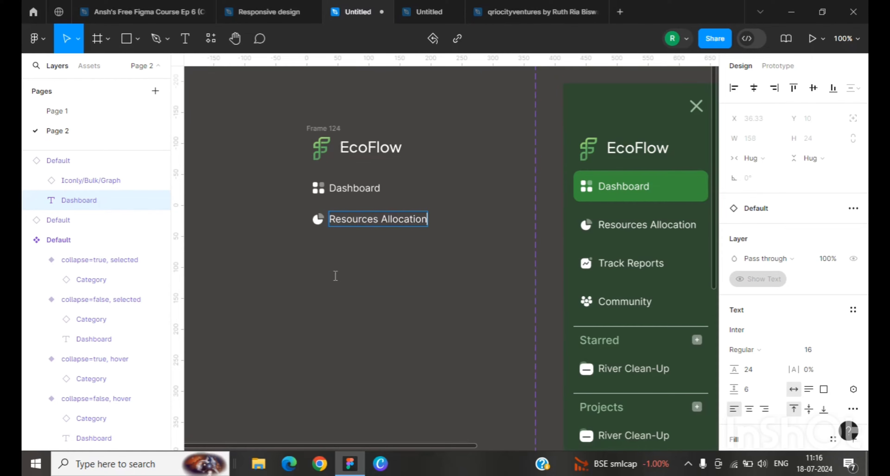
key(Escape)
click(358, 294)
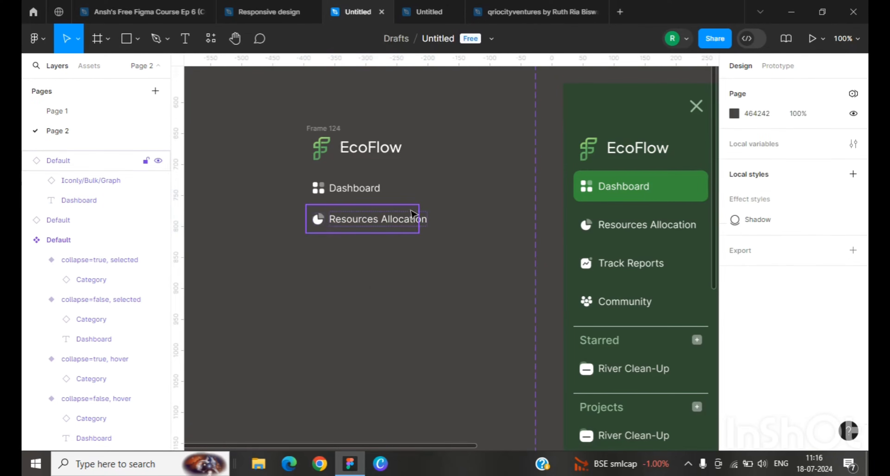
Step: Widen the Resources Allocation instance to about 207 px and the Dashboard instance to about 212 px
click(413, 233)
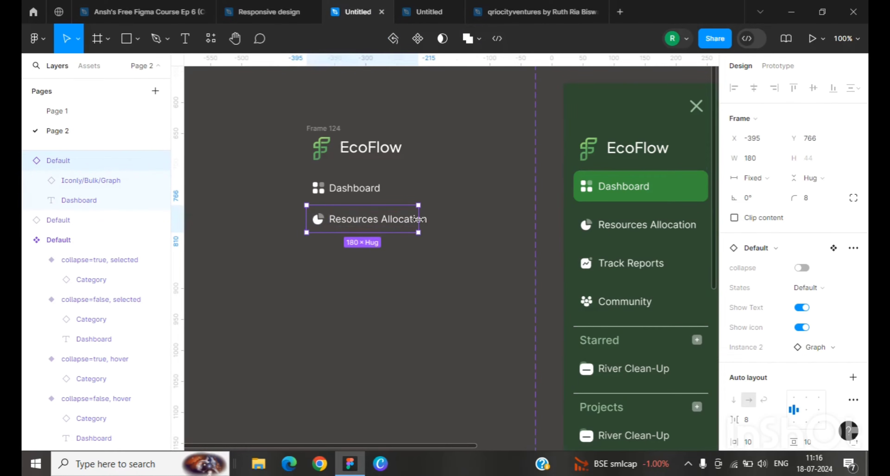
drag(421, 220, 435, 221)
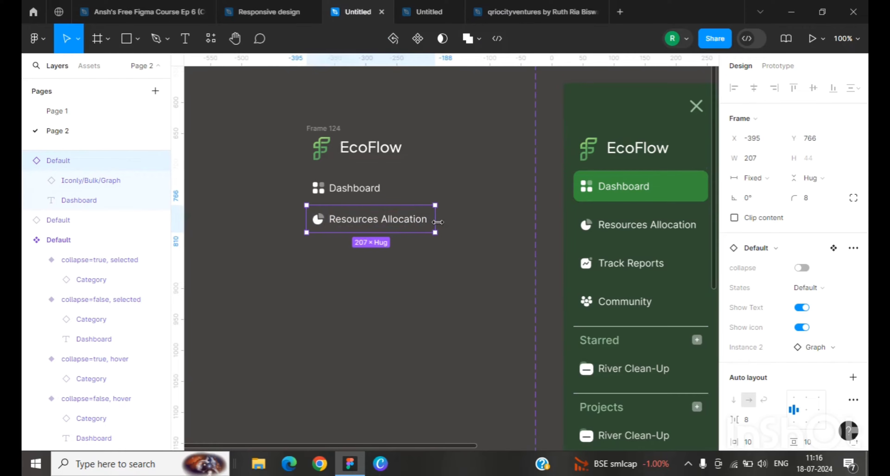
click(394, 189)
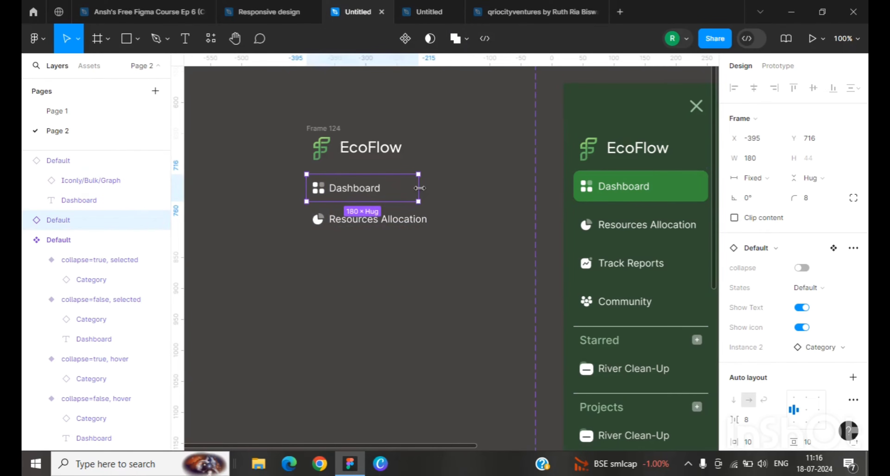
drag(431, 189, 438, 189)
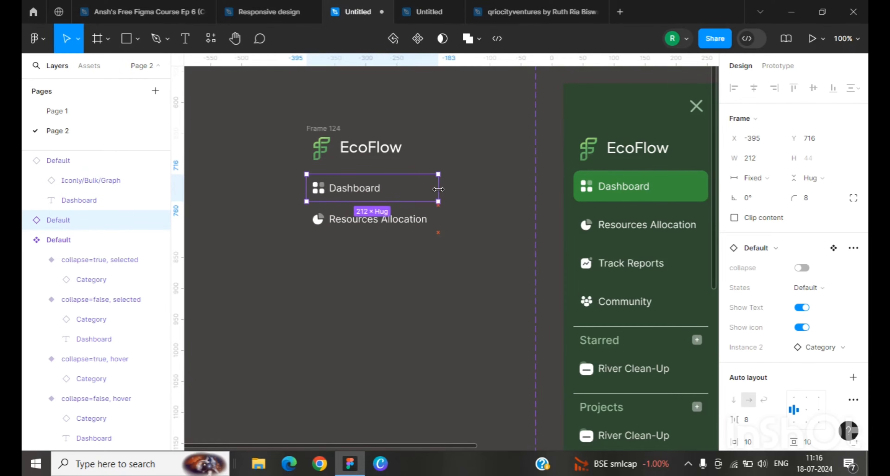
Step: Wrap the EcoFlow logo and both navigation items in a vertical auto layout frame
click(417, 291)
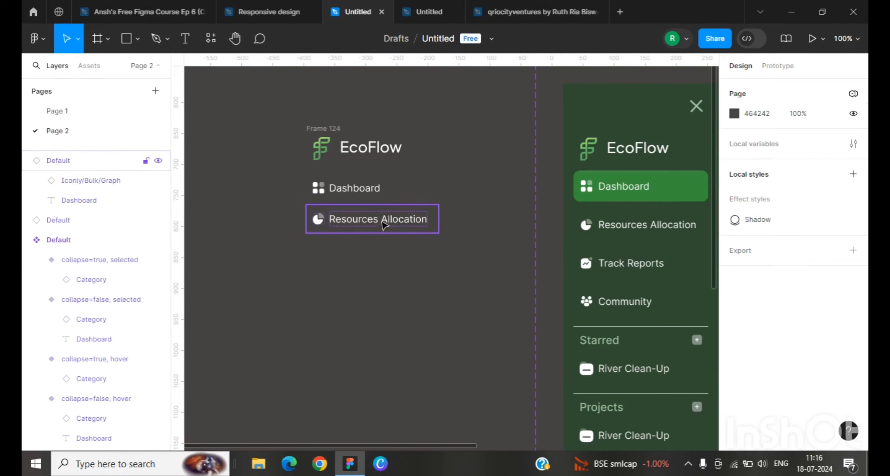
drag(285, 110, 445, 242)
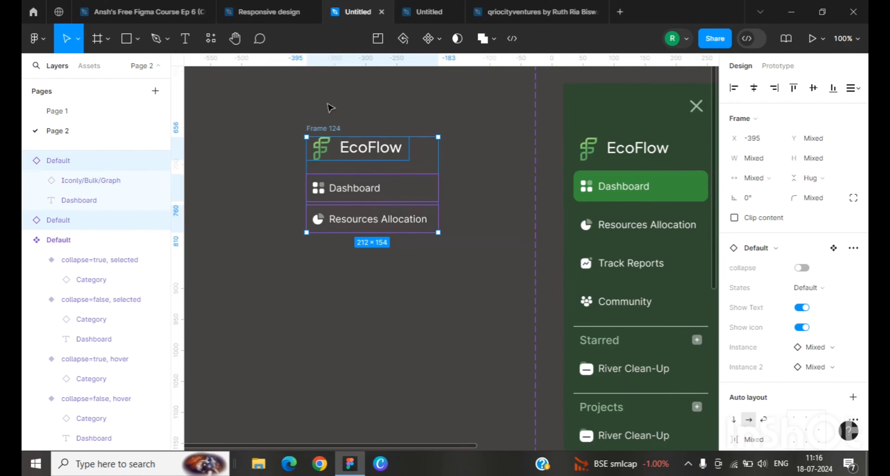
key(shift+a)
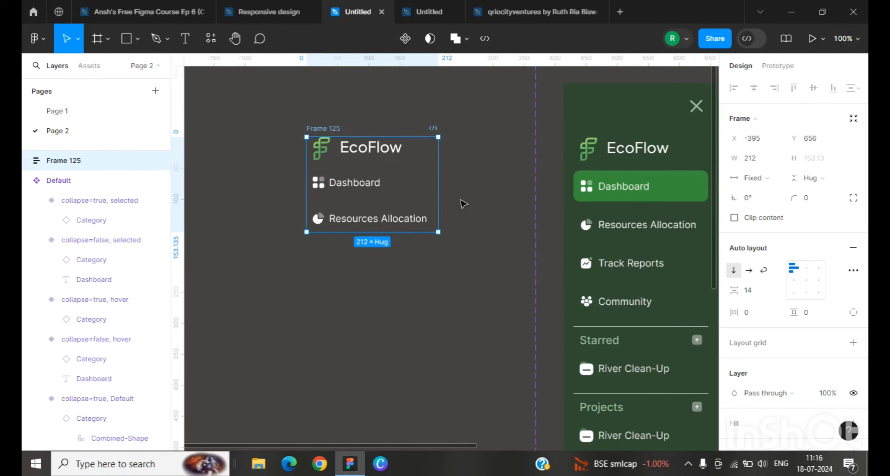
Step: Duplicate the Resources Allocation item twice inside the frame
click(374, 229)
double_click(358, 221)
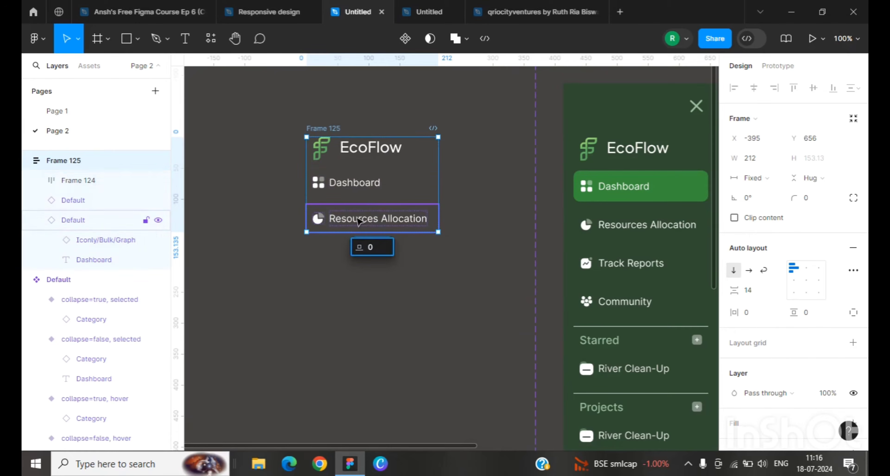
click(360, 223)
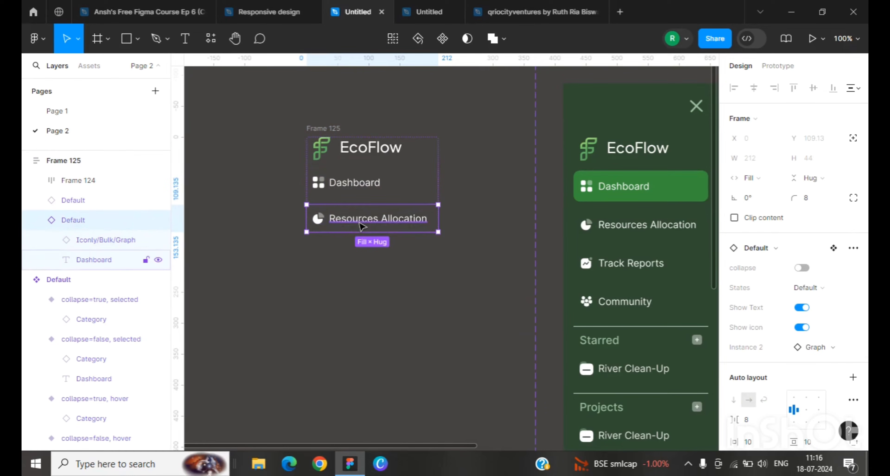
key(ctrl+d)
key(ctrl+d)
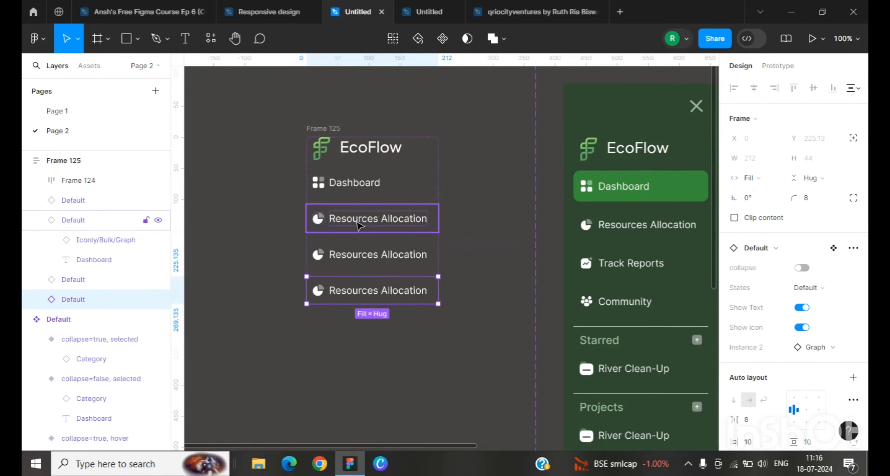
Step: Swap the third item's icon to Activity and rename its label to Track Reports
double_click(320, 255)
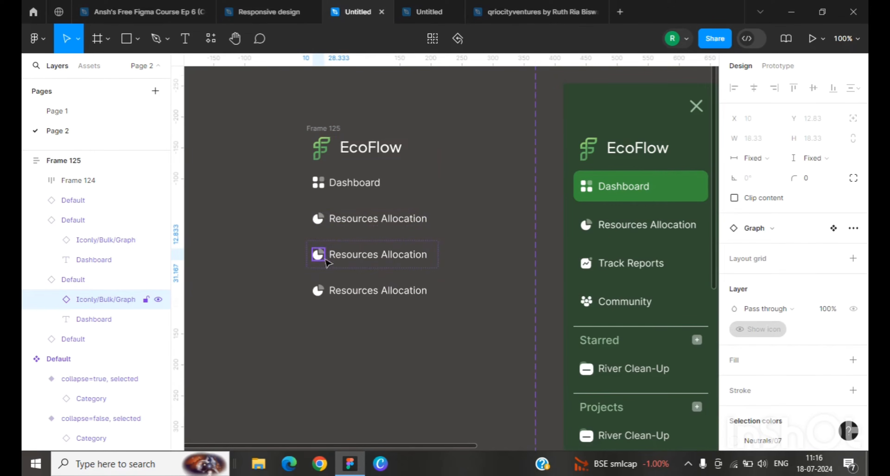
click(765, 228)
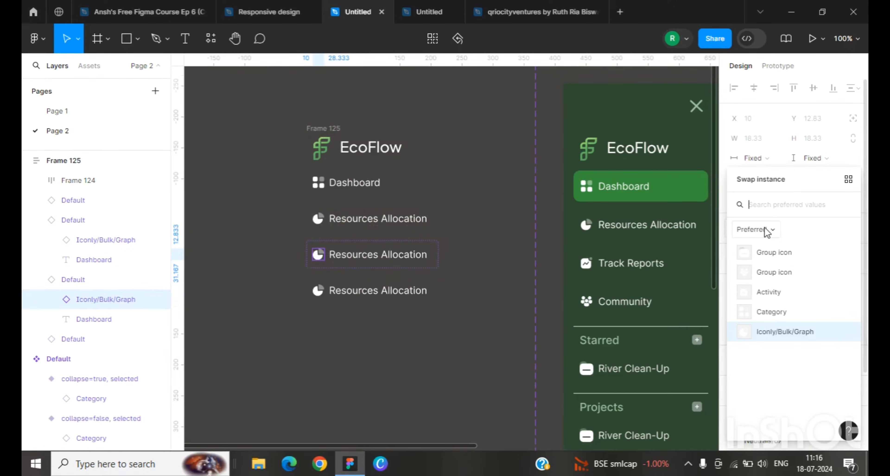
click(769, 293)
click(349, 258)
double_click(350, 258)
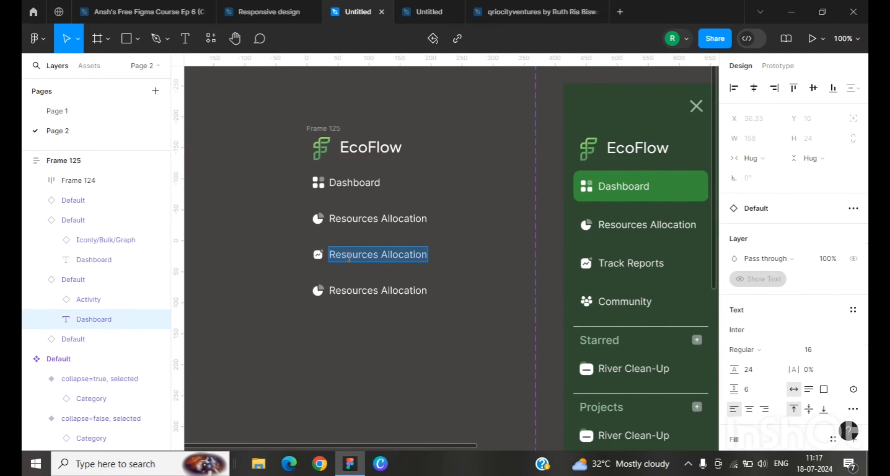
text(Track Reports)
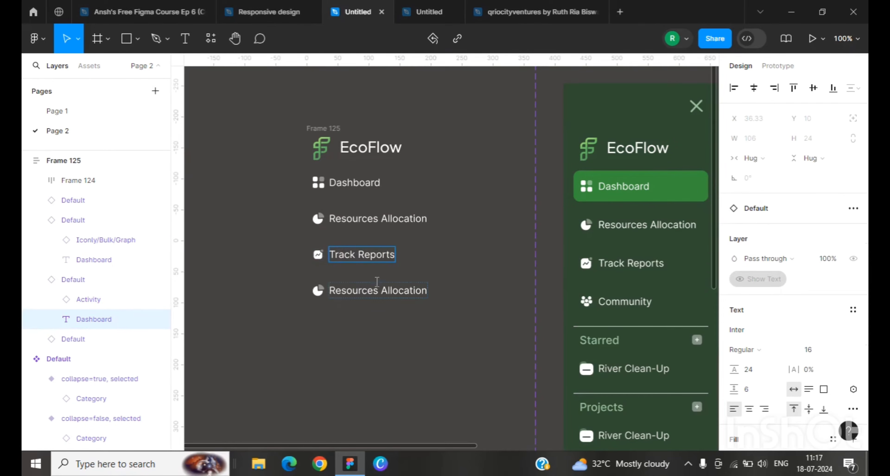
Step: Swap the fourth item's icon to Group icon and rename its label to Community
click(321, 296)
double_click(318, 291)
click(765, 228)
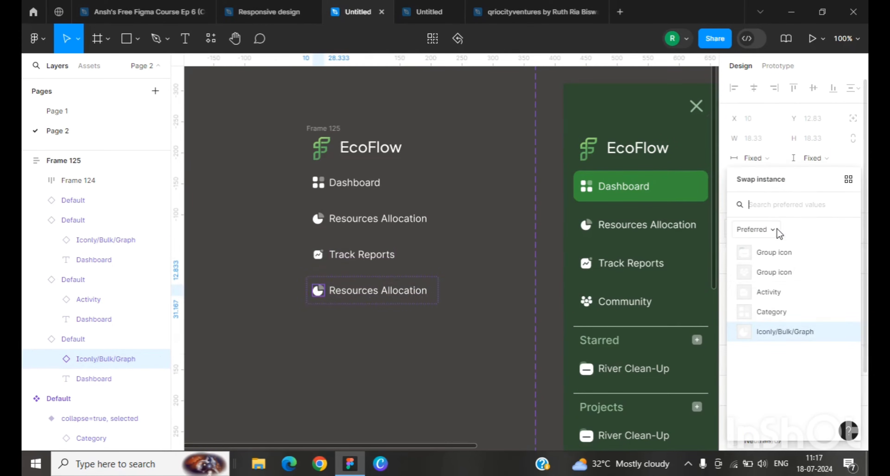
click(736, 273)
double_click(346, 297)
text(Community)
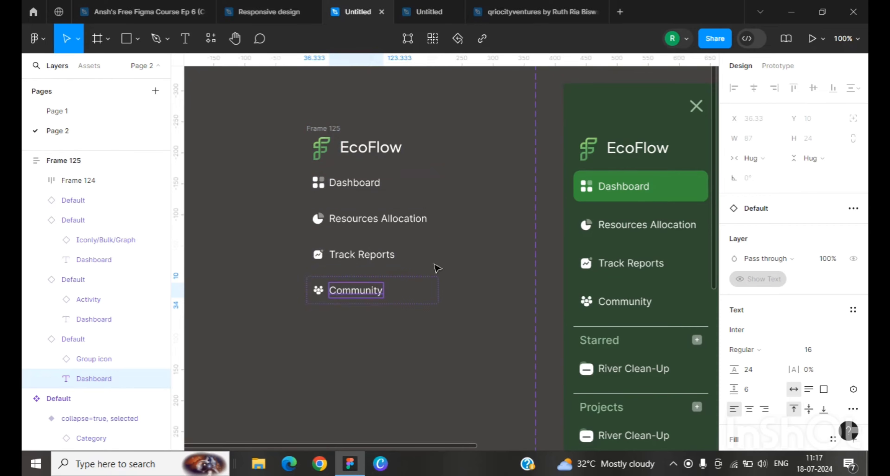
Step: Turn a duplicate of the Community item into a spacer by hiding its text and icon and setting its height to 23
click(252, 127)
scroll(618, 311, down, 1)
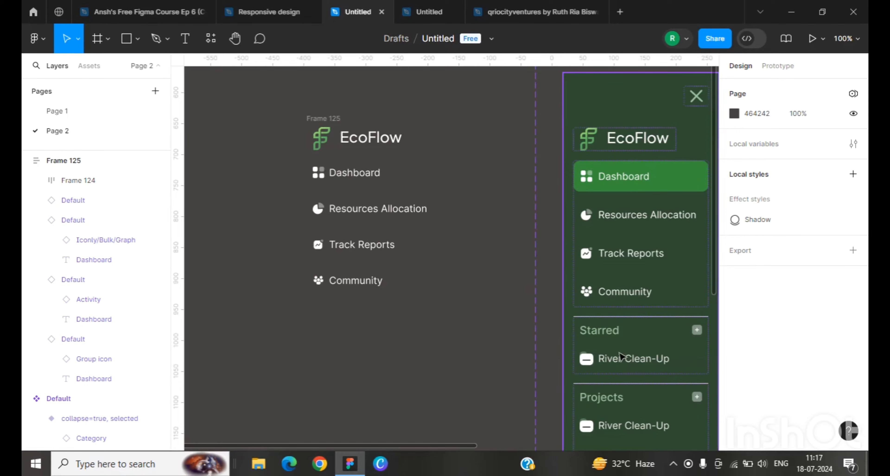
scroll(342, 251, down, 1)
click(354, 279)
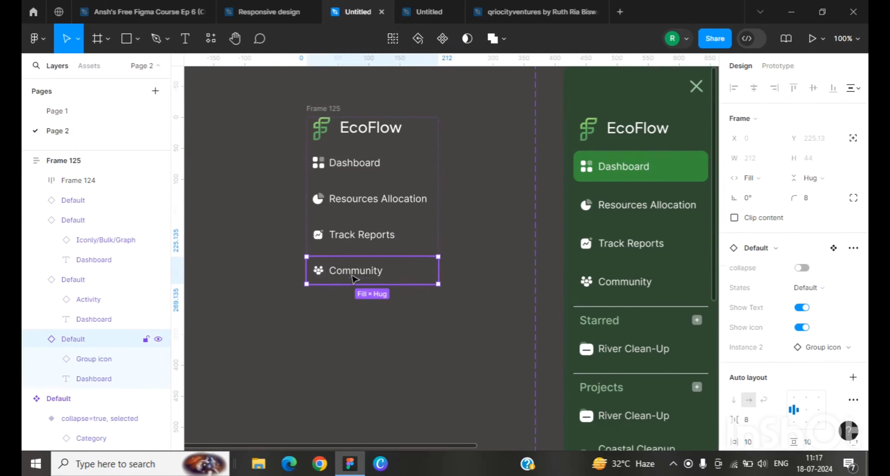
key(ctrl+d)
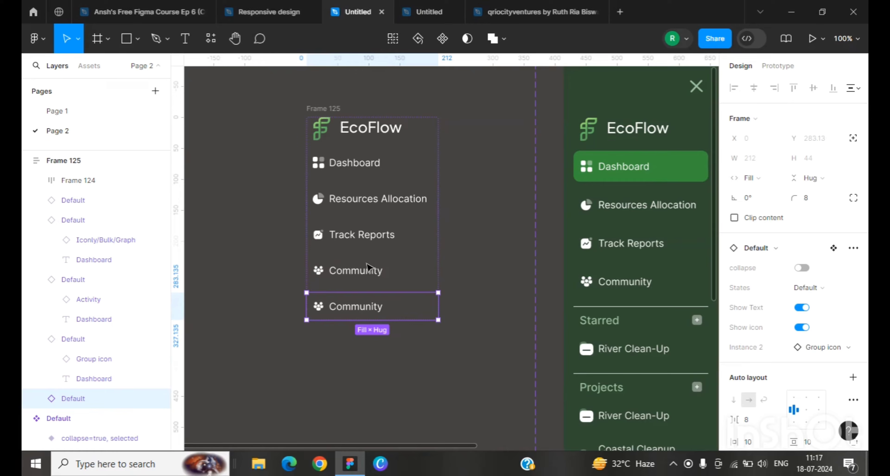
double_click(356, 308)
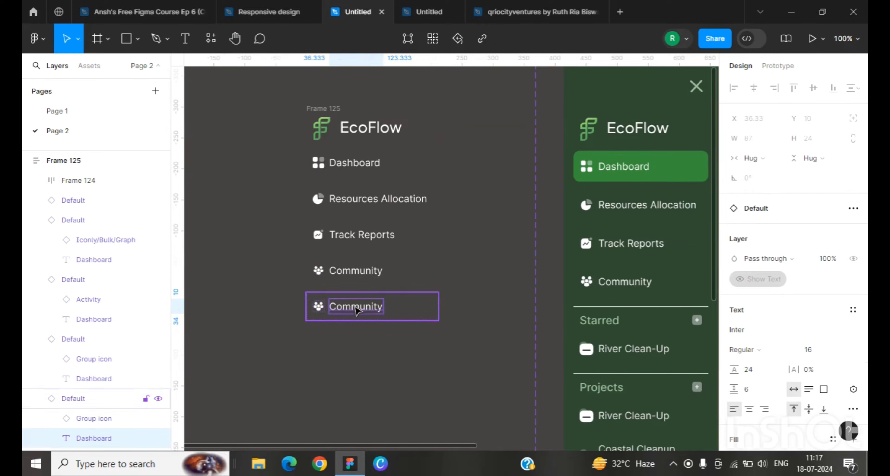
key(Delete)
click(318, 306)
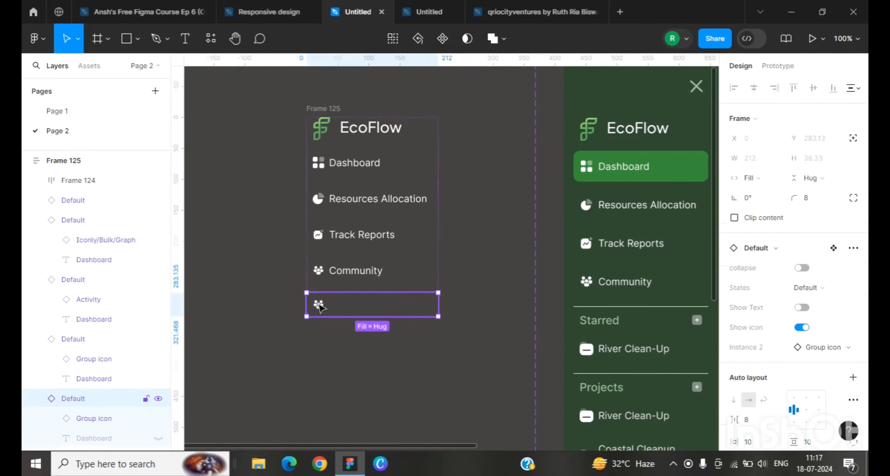
click(319, 305)
key(Delete)
click(341, 309)
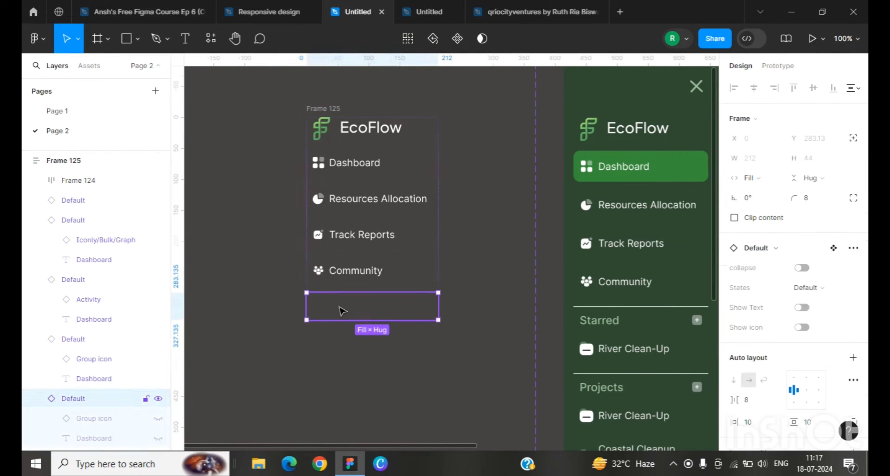
drag(352, 308, 351, 295)
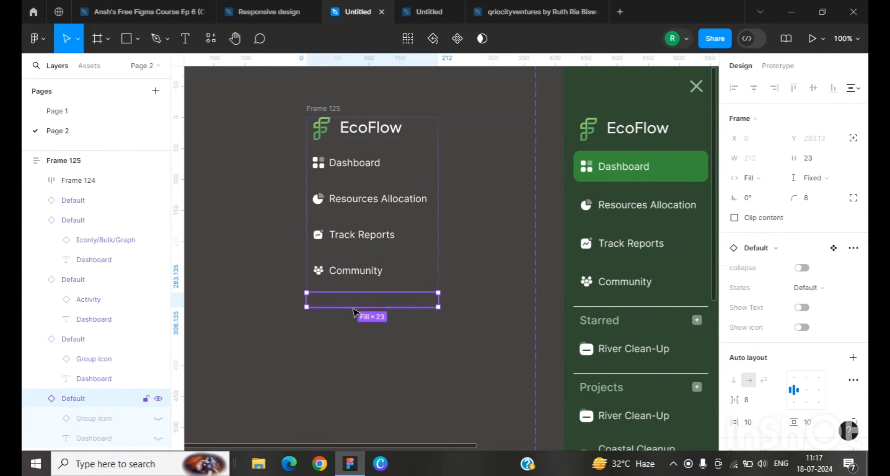
Step: Duplicate the Community item below the spacer and rename its label to Starred
click(361, 276)
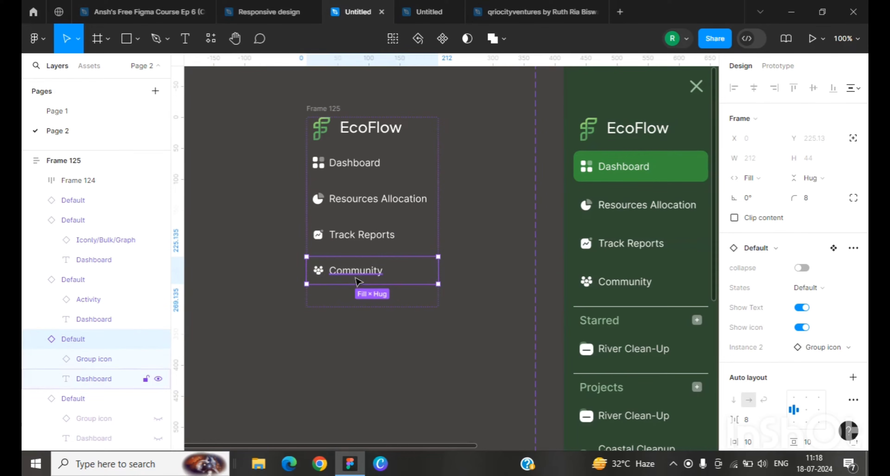
key(ctrl+d)
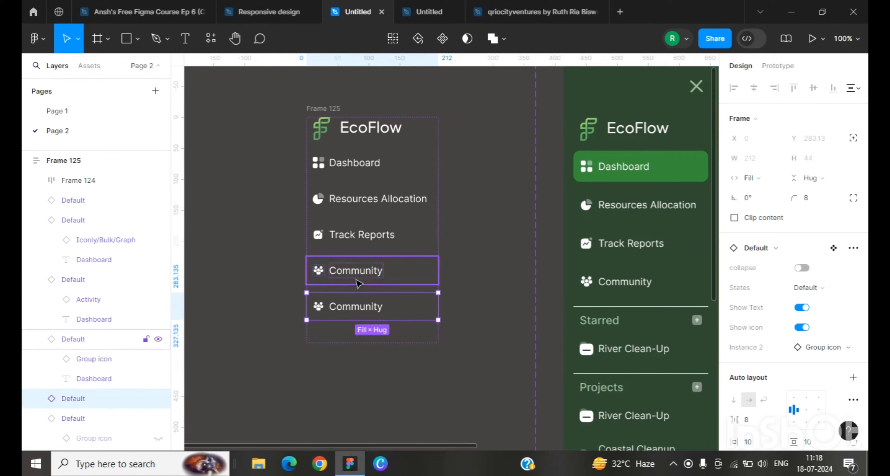
key(ctrl+d)
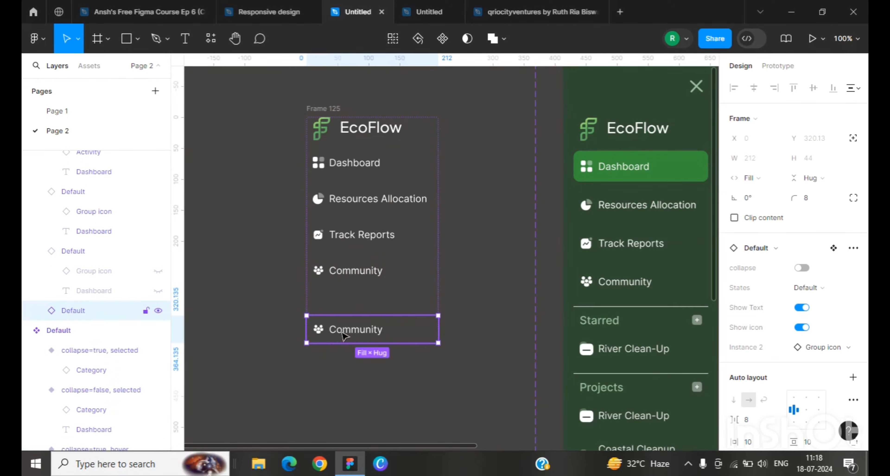
double_click(351, 330)
text(Starred)
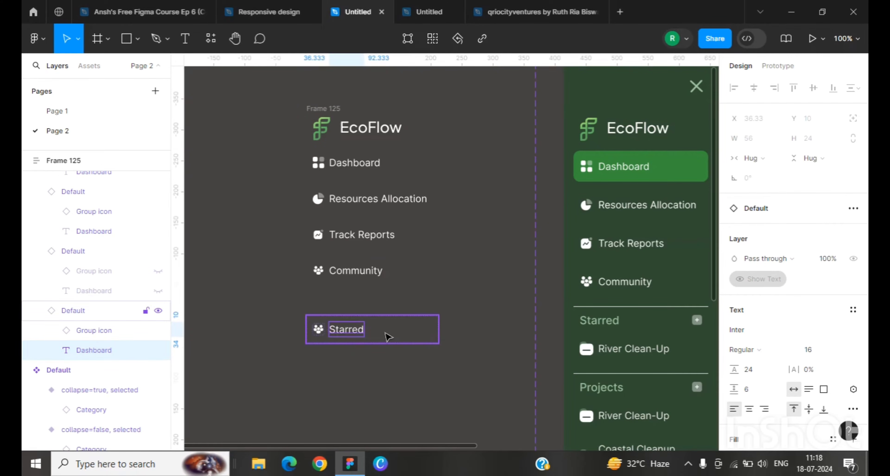
Step: Hide the icon of the Starred item
click(384, 333)
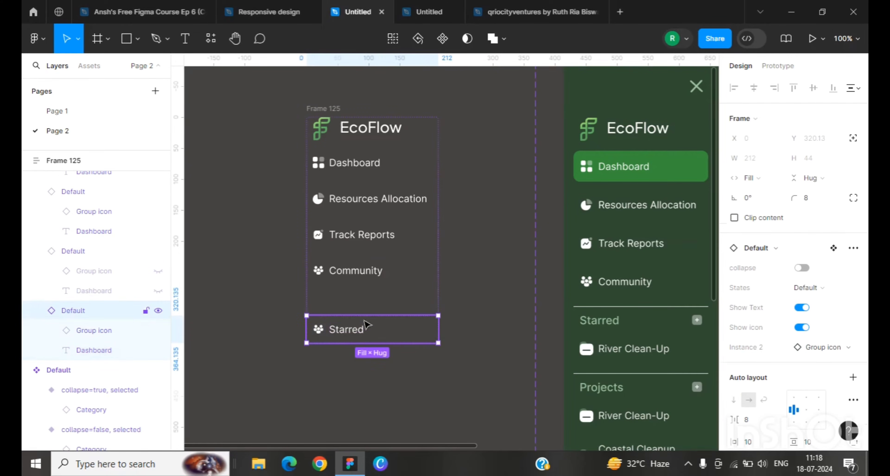
click(802, 328)
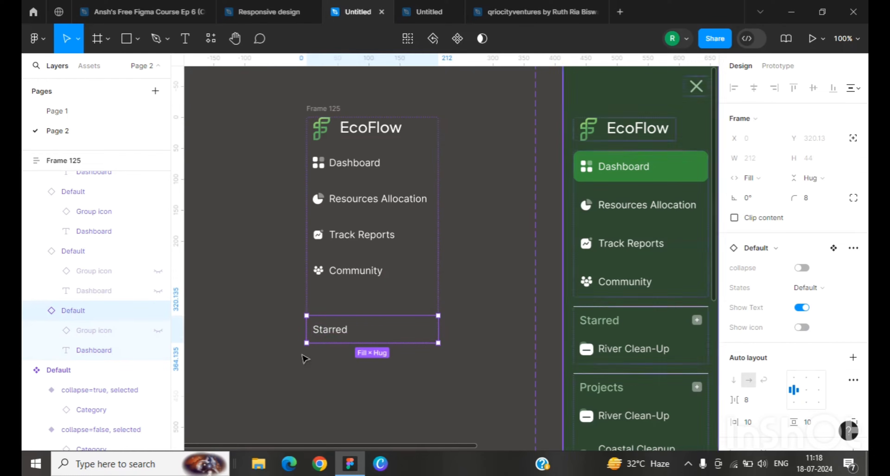
click(348, 382)
click(329, 335)
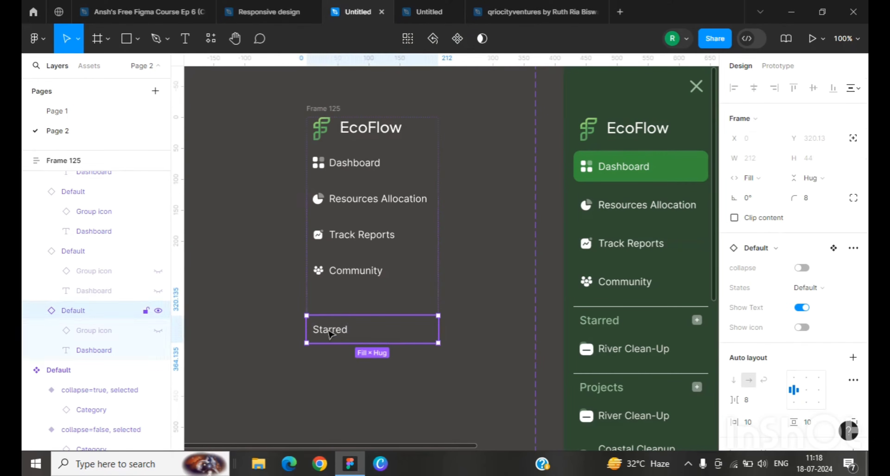
Step: Set the Starred label's font size to 20
double_click(328, 334)
scroll(809, 257, down, 4)
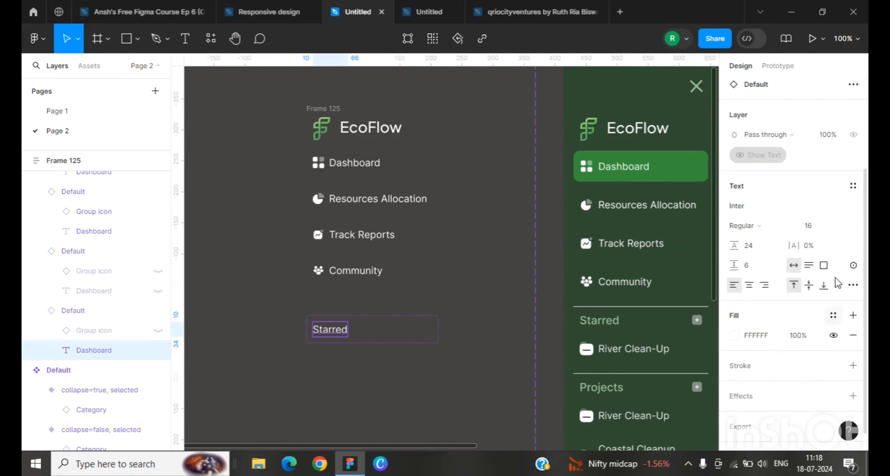
click(836, 228)
click(830, 241)
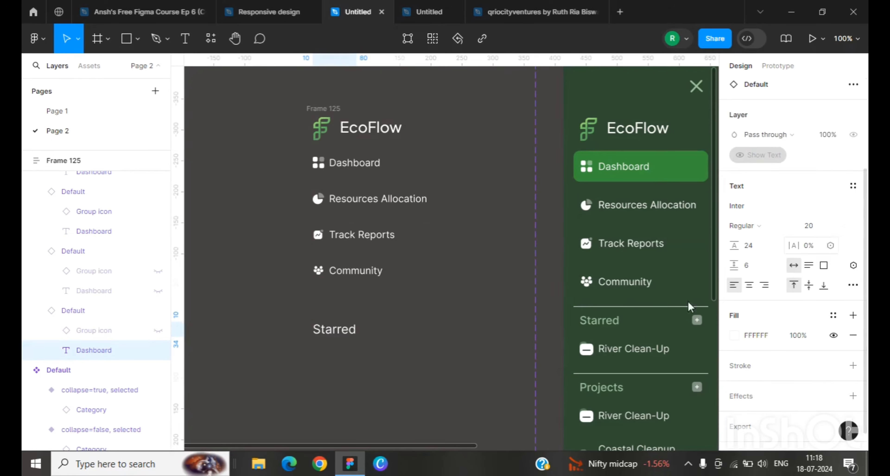
Step: Add a black 1 px inside stroke to the Starred item, applied to the top side only
scroll(284, 392, down, 1)
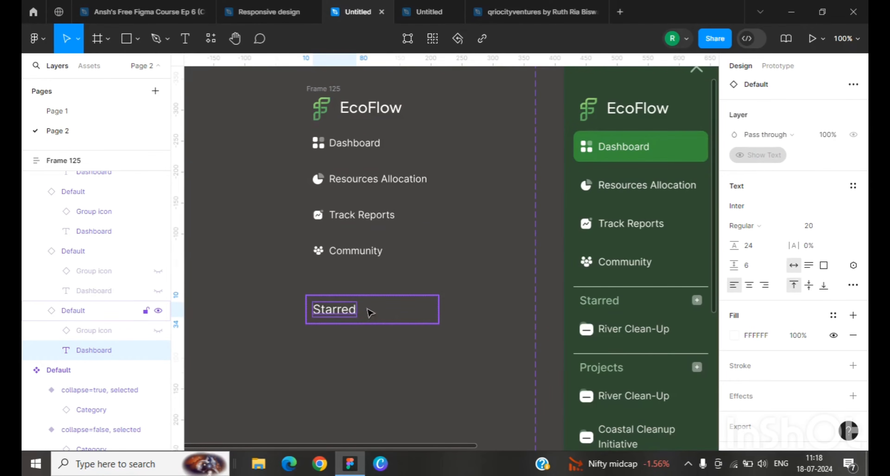
click(368, 312)
click(774, 303)
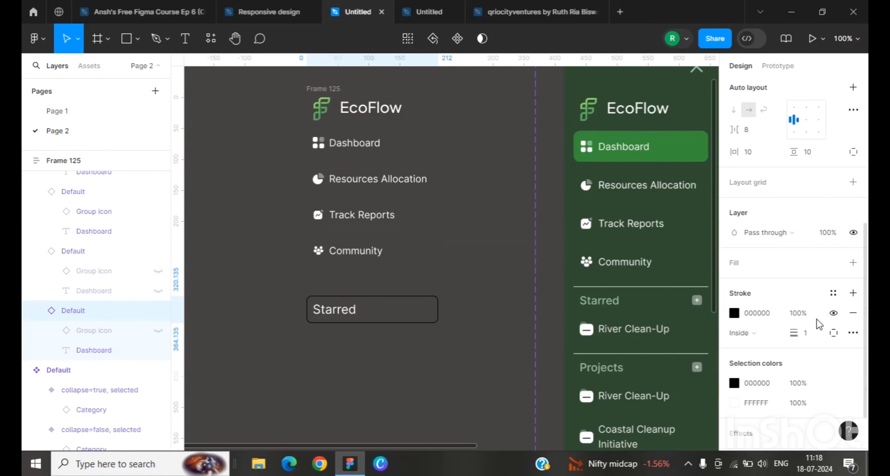
click(835, 337)
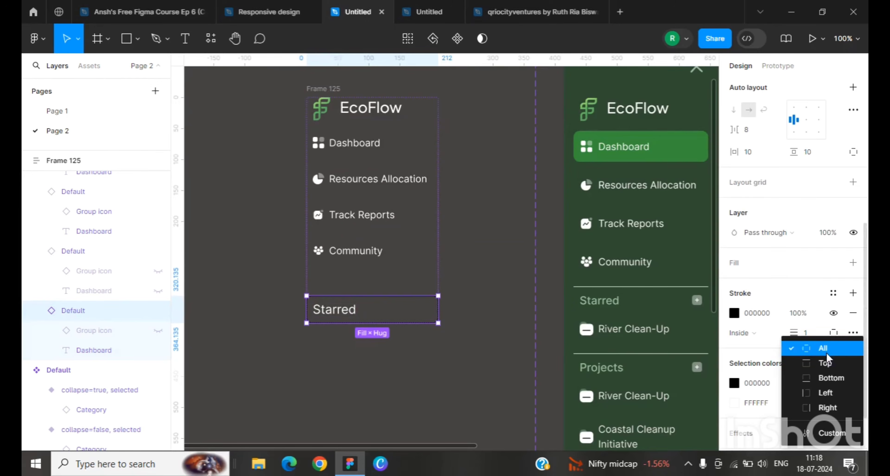
click(827, 361)
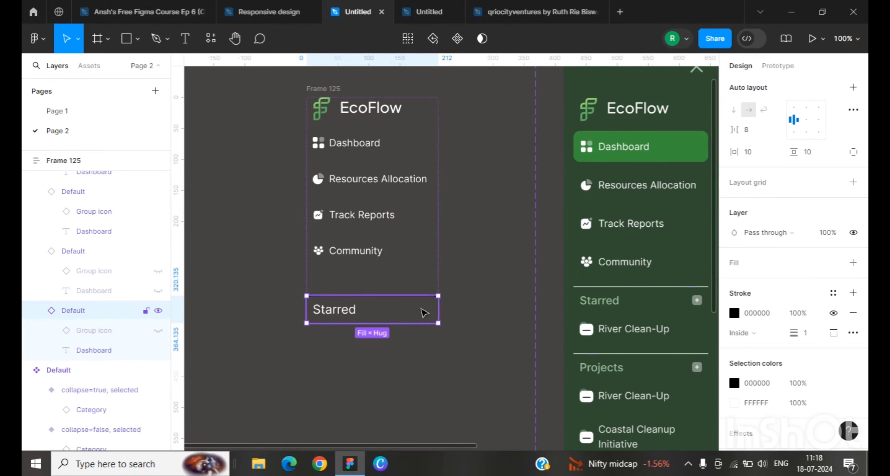
Step: Open the Starred item's corner radius value
click(453, 315)
click(435, 310)
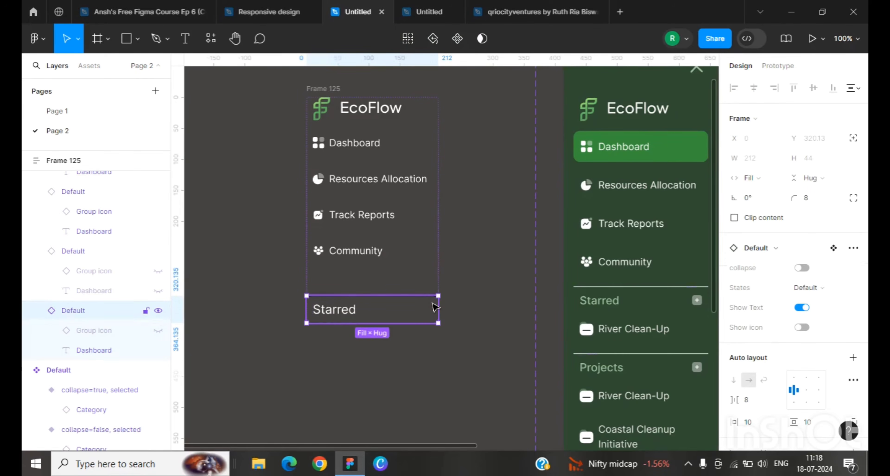
click(810, 204)
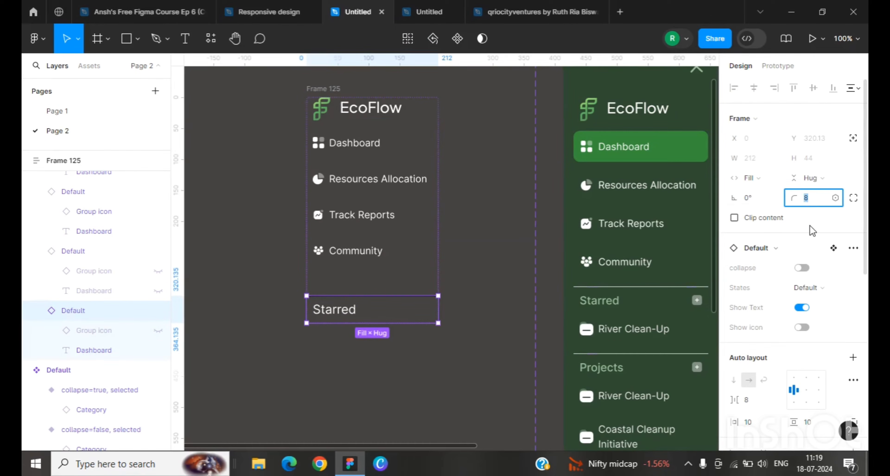
click(453, 357)
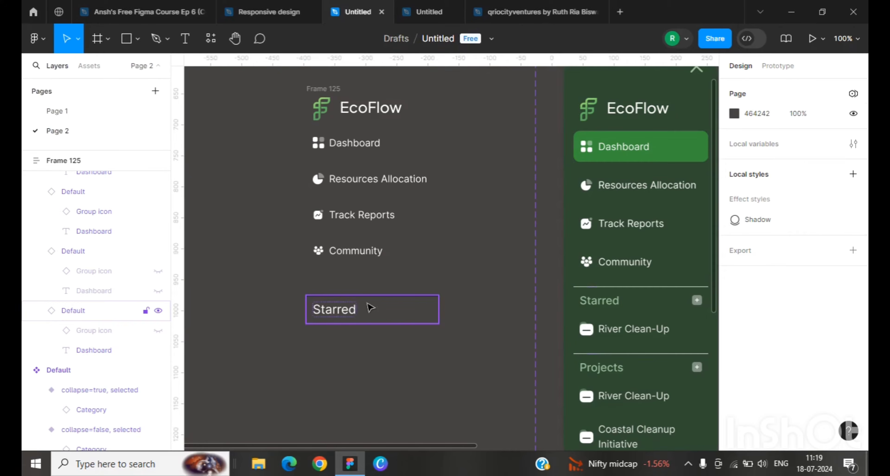
Step: Change the Starred item's top stroke colour to white
click(370, 307)
scroll(778, 339, down, 5)
click(735, 273)
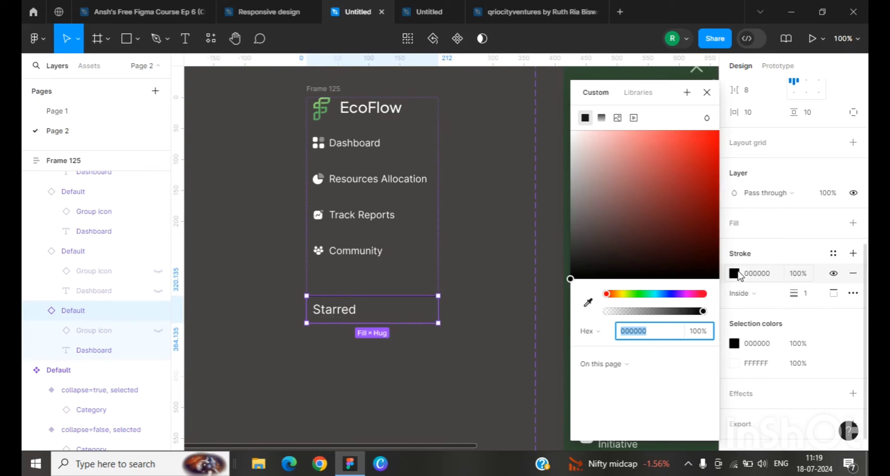
drag(593, 152, 563, 127)
click(449, 391)
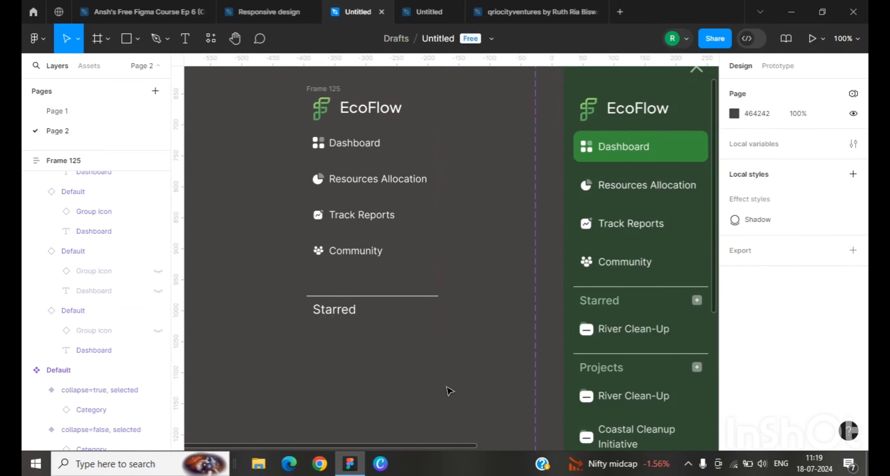
Step: Duplicate the Community item and move the copy below the Starred heading
scroll(380, 280, down, 2)
click(379, 287)
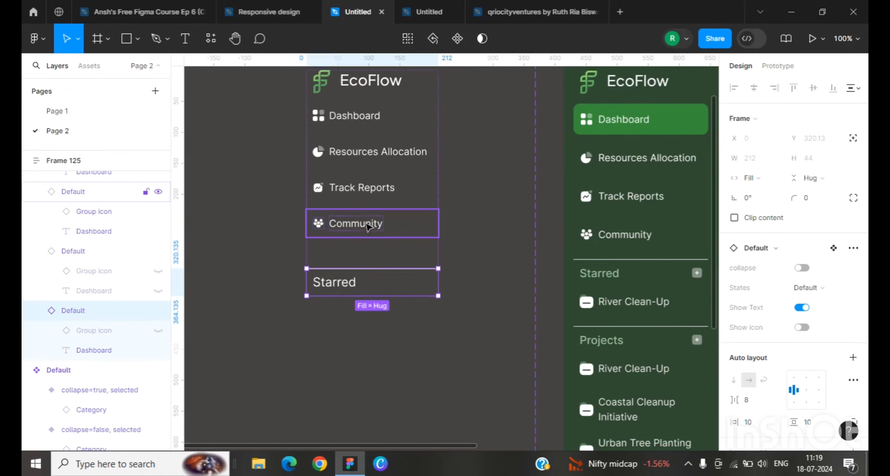
click(368, 225)
key(ctrl+d)
key(Down)
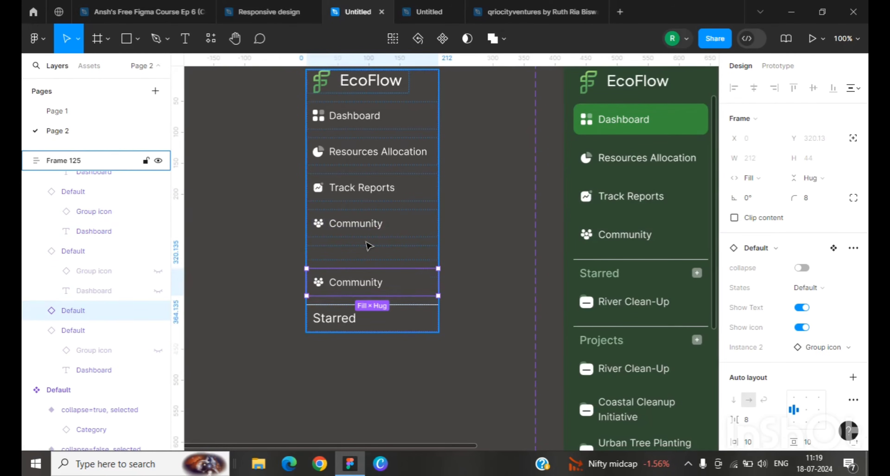
key(Down)
key(Up)
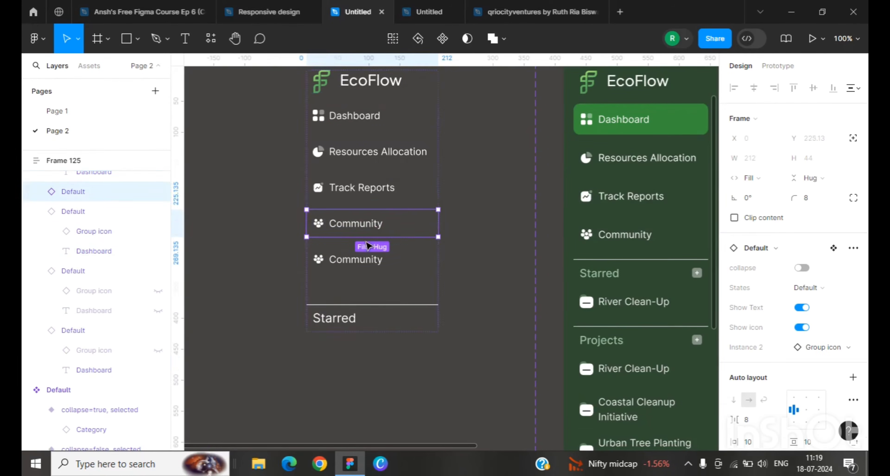
key(Down)
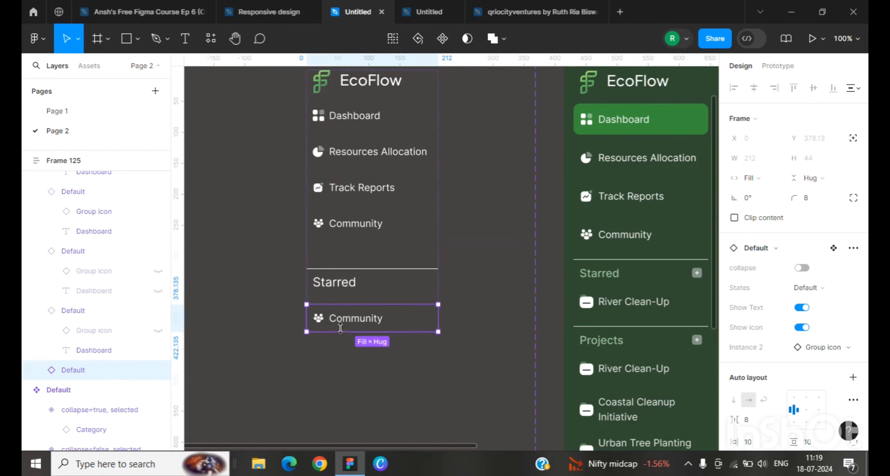
Step: Relabel the copy as River Clean- Up and swap its icon instance to the first Group icon option
double_click(338, 316)
text(River Clean- Up)
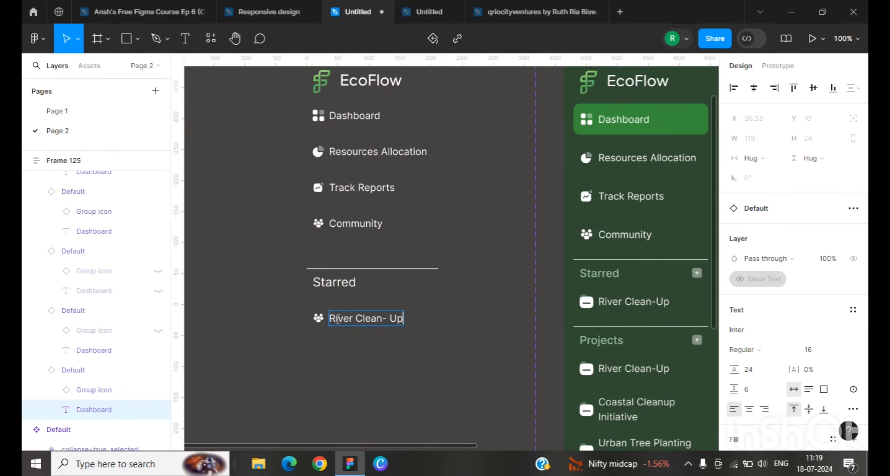
click(319, 321)
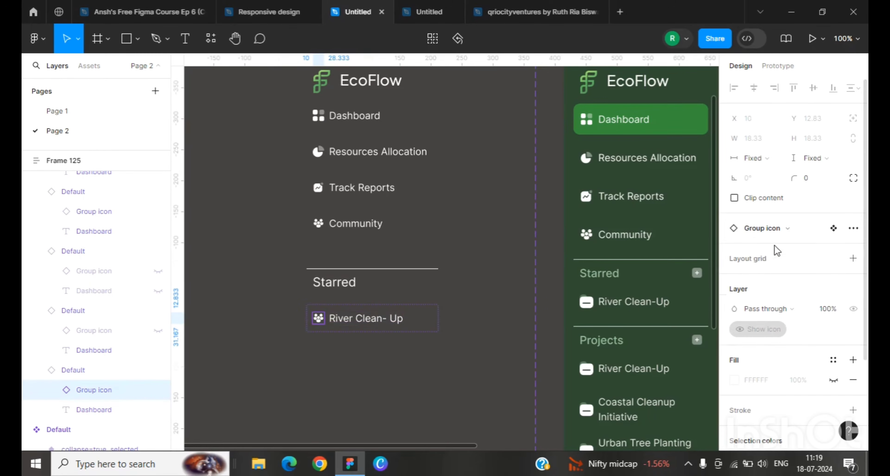
click(776, 230)
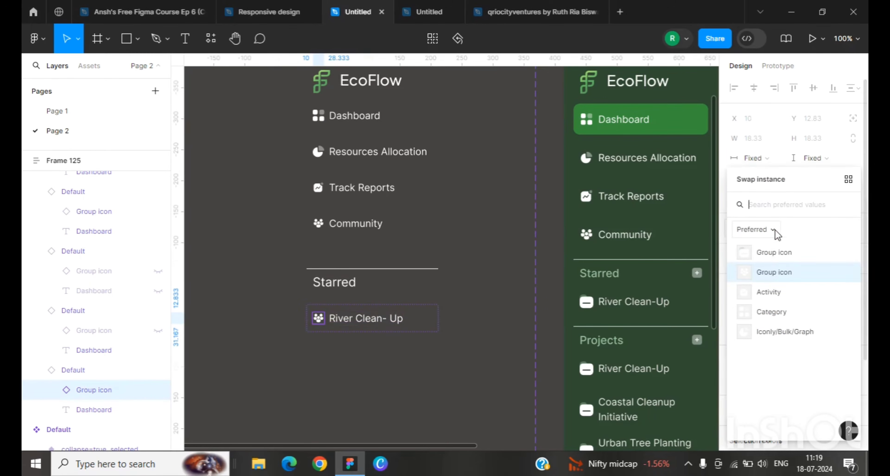
click(773, 252)
scroll(642, 320, down, 5)
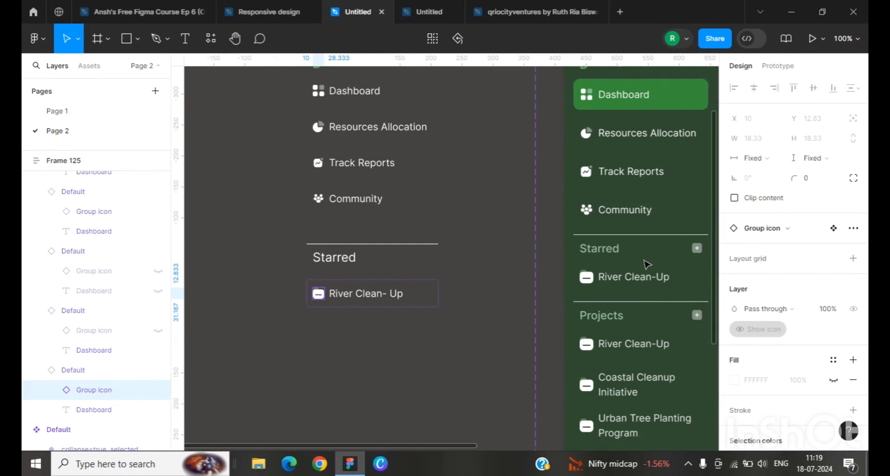
click(440, 366)
Step: Duplicate the River Clean- Up item and relabel the copy as Urban Tree Planting
scroll(439, 365, up, 5)
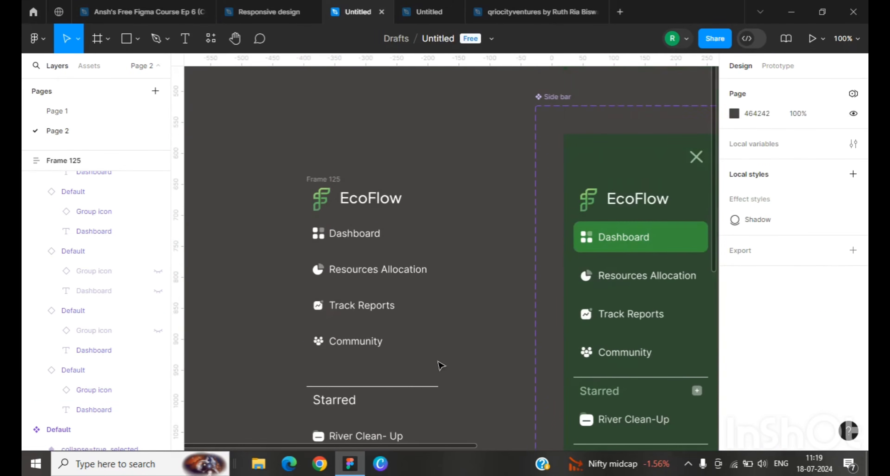
scroll(472, 341, down, 1)
click(389, 340)
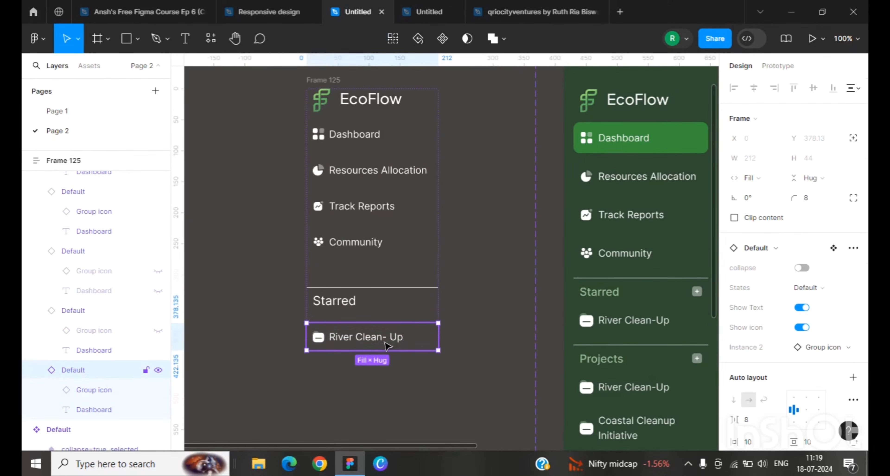
key(ctrl+d)
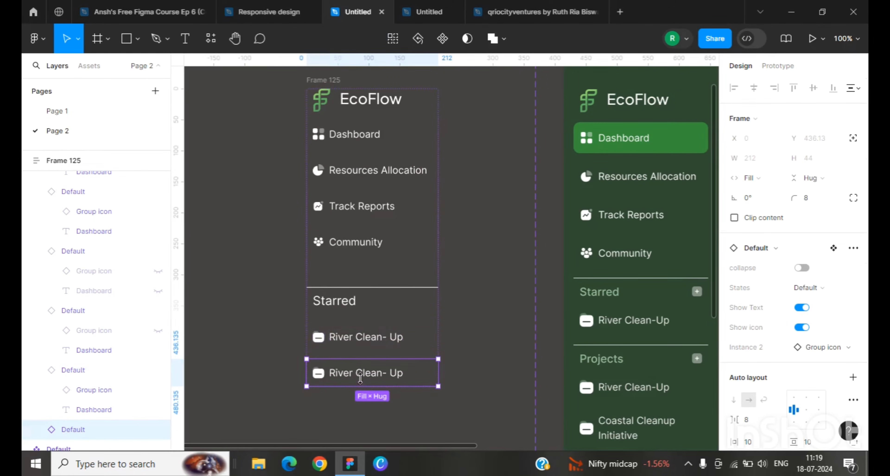
double_click(362, 380)
double_click(365, 377)
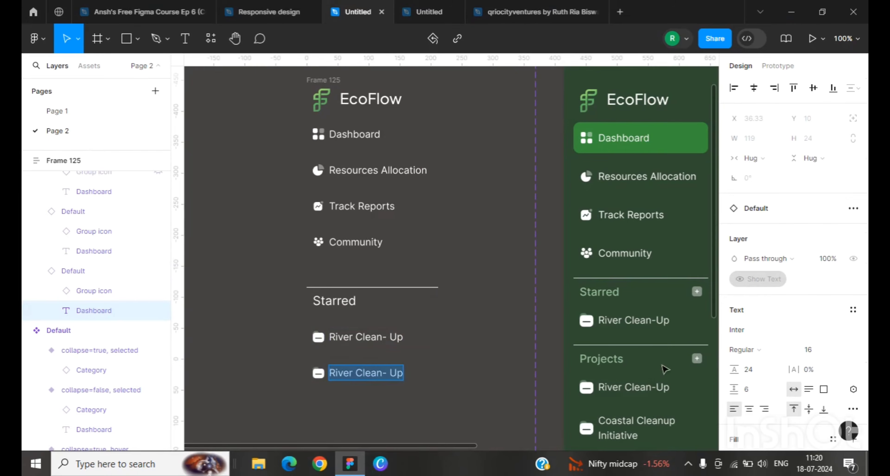
scroll(391, 374, down, 1)
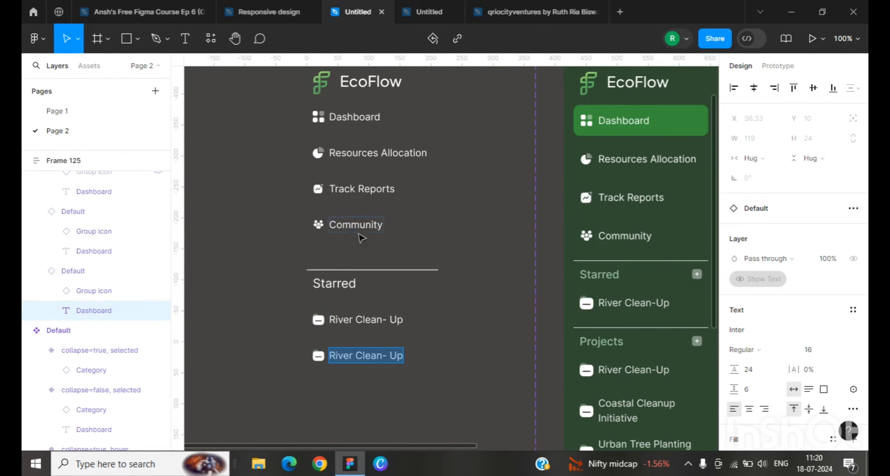
text(Urban Tree Planting)
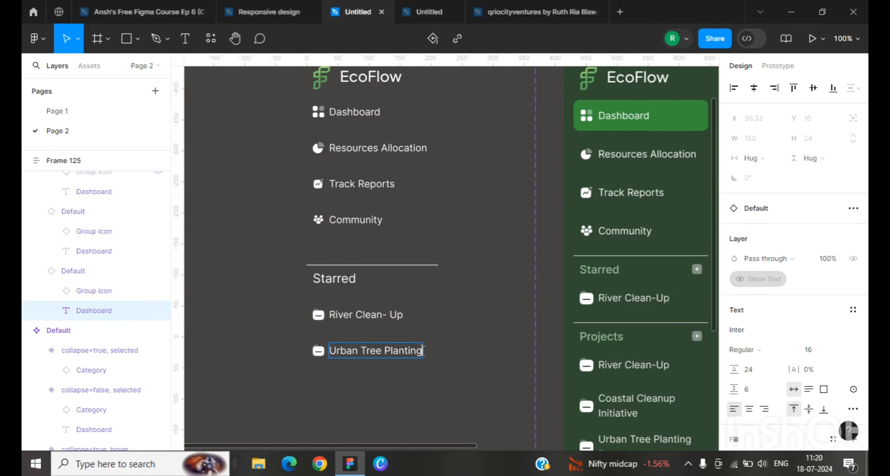
key(Escape)
Step: Inspect the auto layout padding of the expanded side bar variant
scroll(469, 322, up, 6)
click(429, 207)
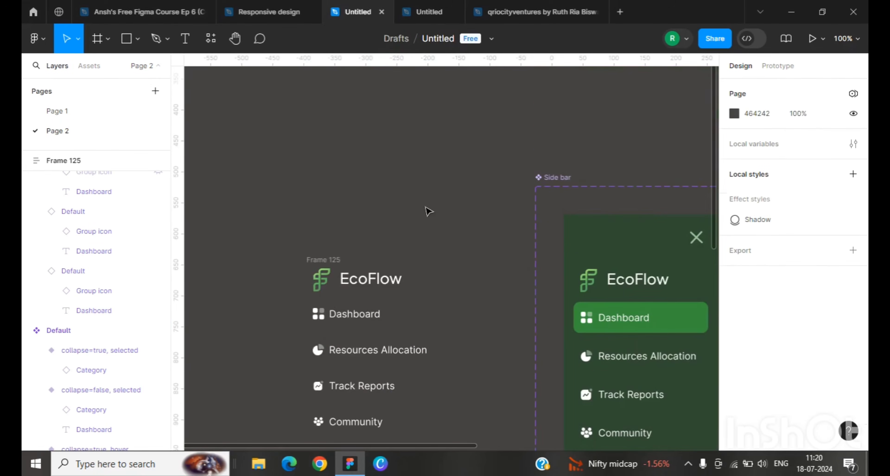
key(minus)
click(540, 252)
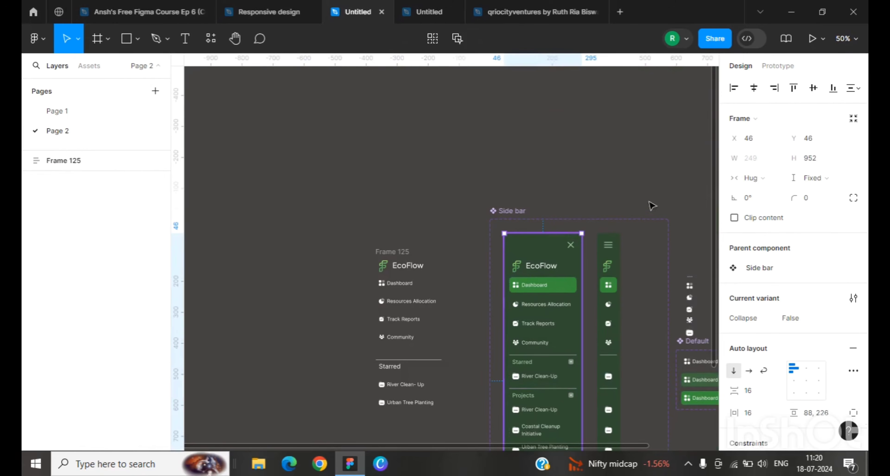
scroll(774, 356, down, 4)
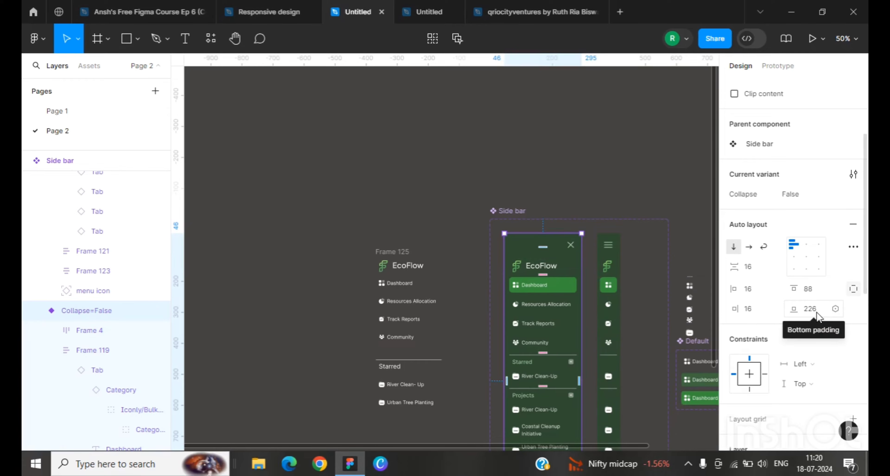
scroll(553, 355, down, 6)
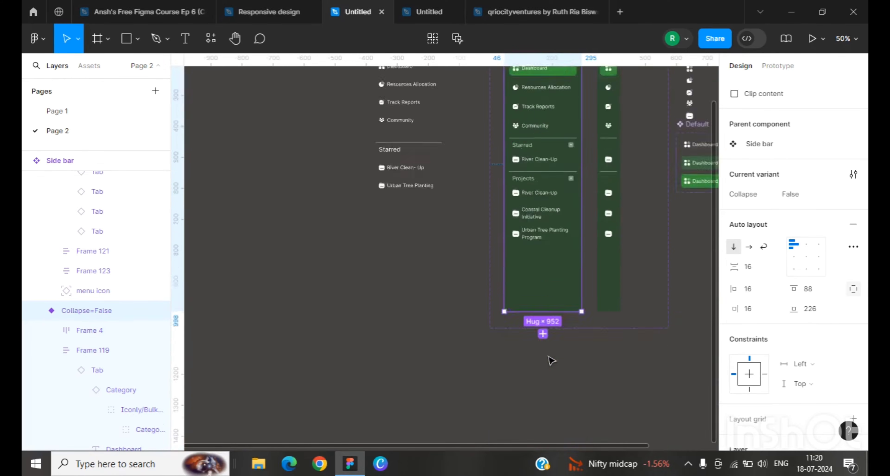
scroll(554, 355, up, 3)
Step: Switch Frame 125 to individual padding and set its top padding to 88 and bottom padding to 226
click(402, 160)
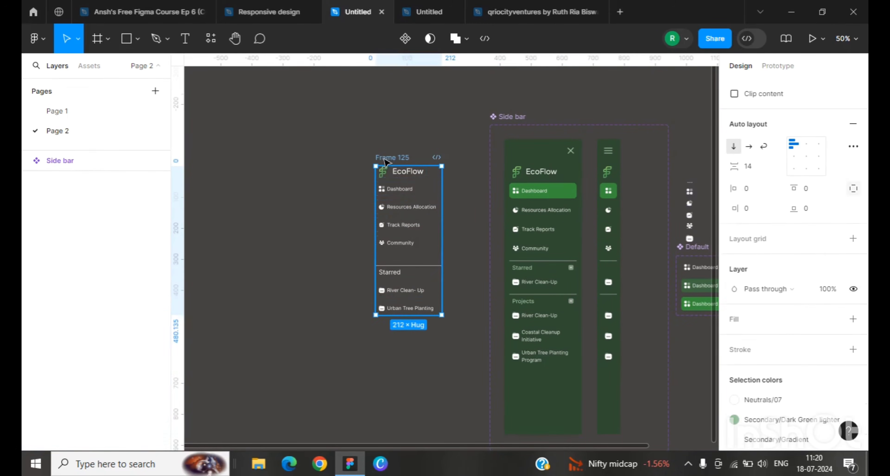
scroll(765, 276, up, 5)
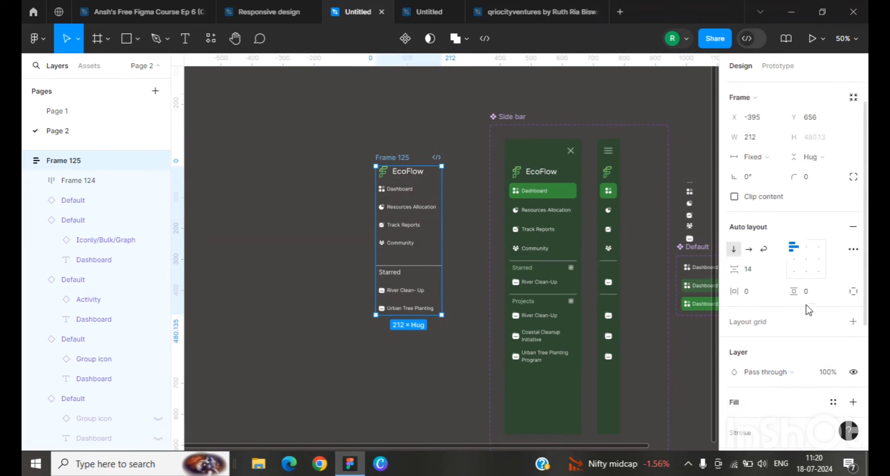
click(811, 312)
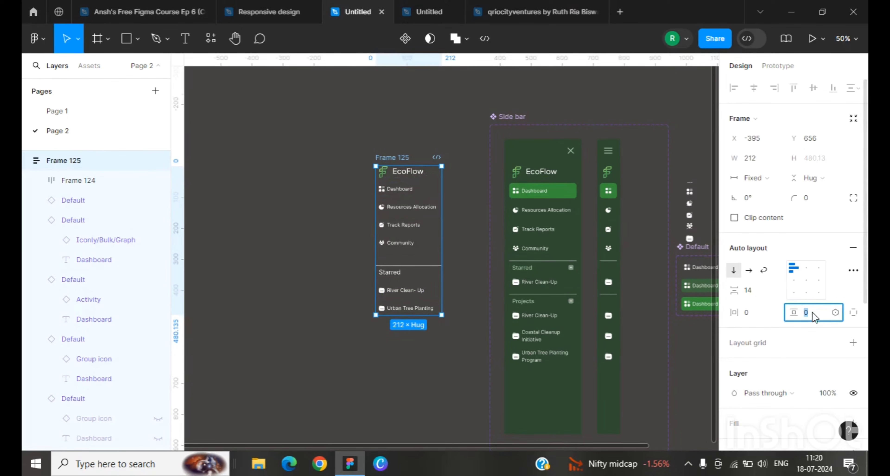
click(853, 313)
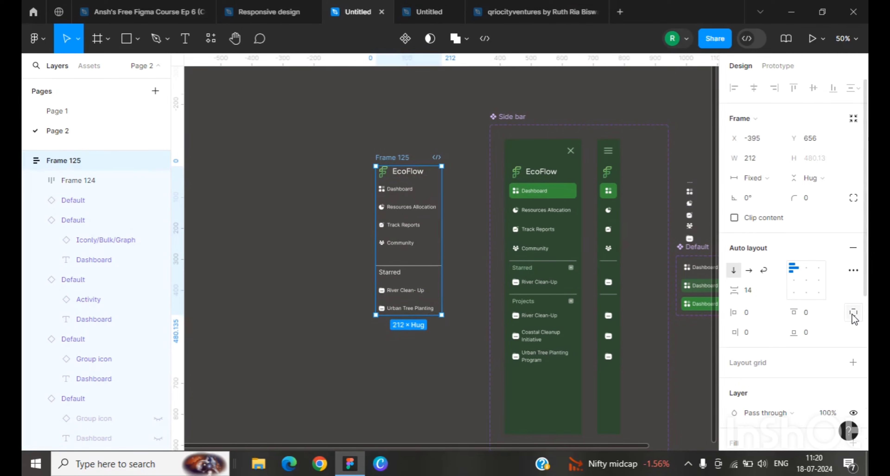
click(809, 313)
text(88)
key(Return)
click(805, 332)
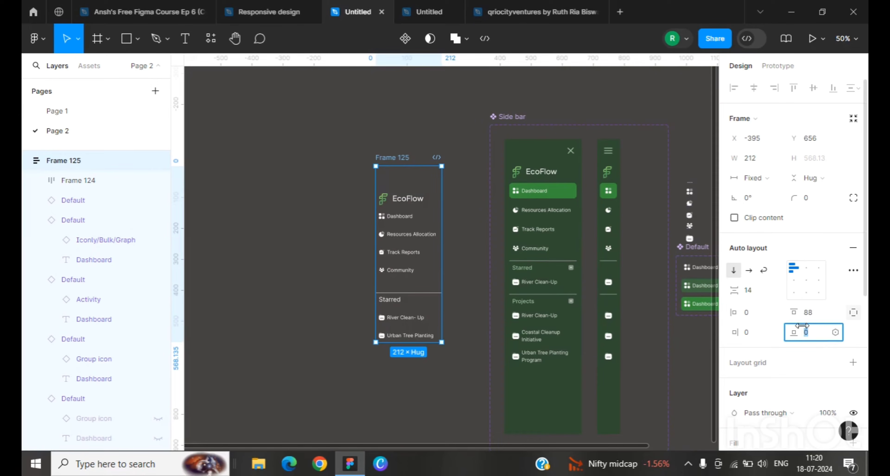
text(226)
key(Return)
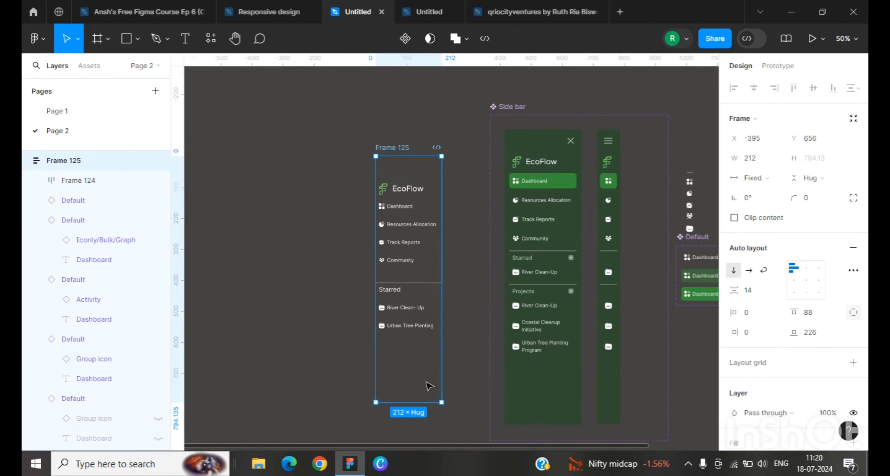
Step: Set Frame 125's horizontal padding to 16, matching the side bar variant
scroll(484, 418, down, 1)
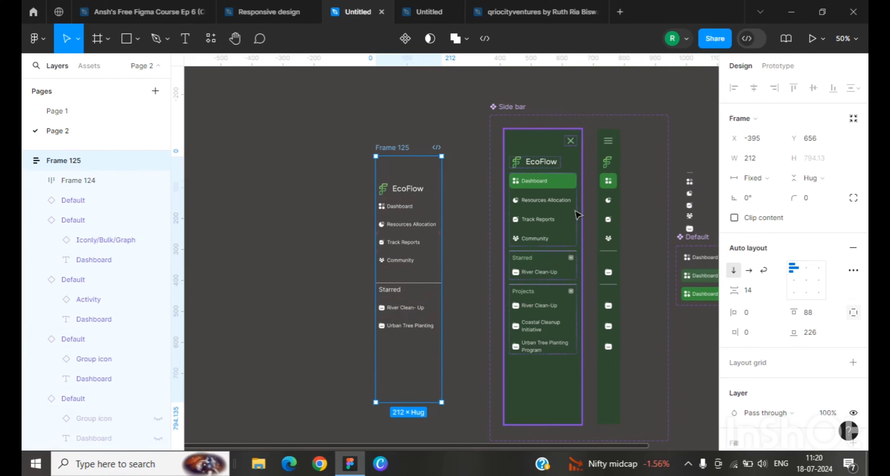
click(529, 145)
scroll(767, 323, down, 2)
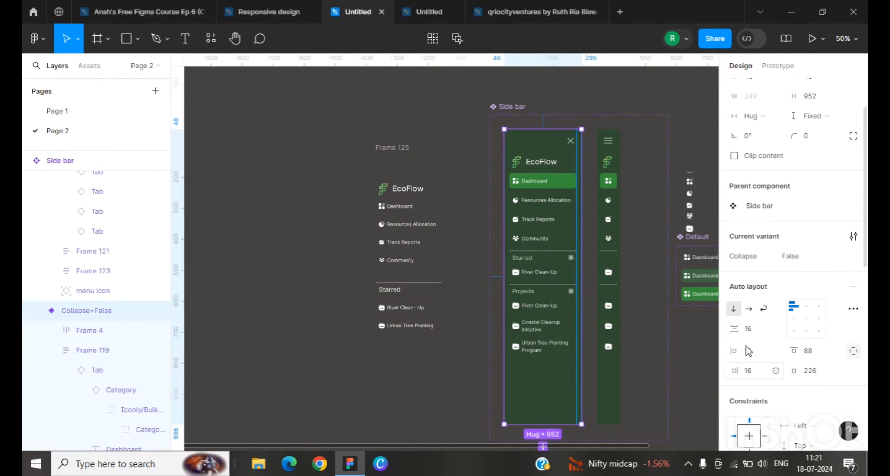
click(414, 374)
scroll(757, 281, down, 2)
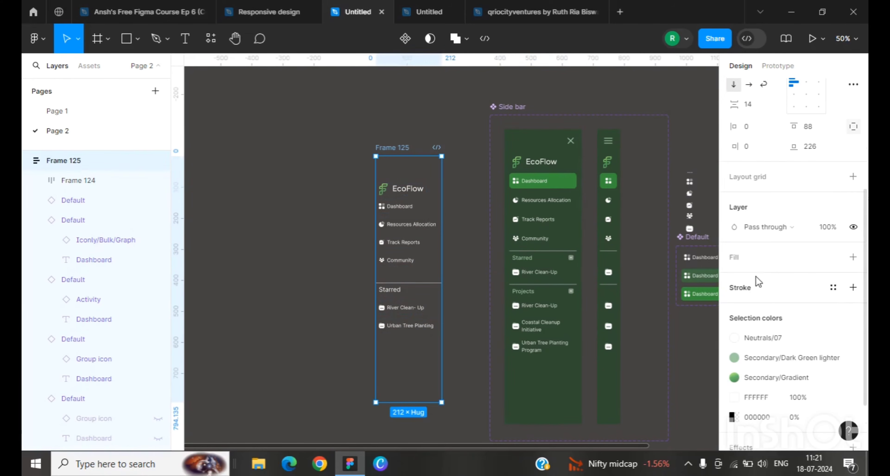
click(854, 128)
click(747, 128)
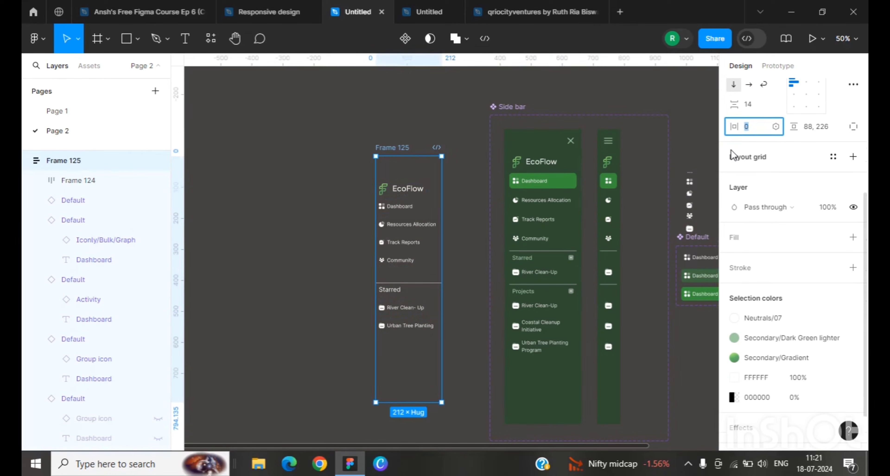
text(16)
key(Return)
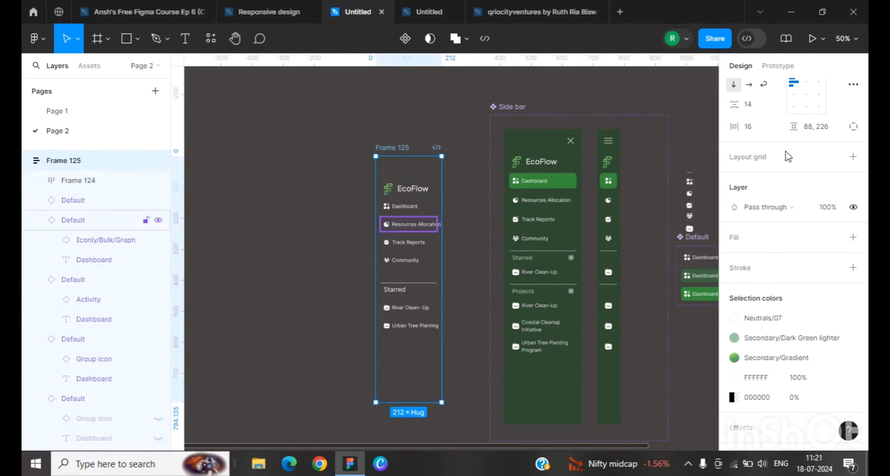
Step: Set Frame 125's width sizing to Hug
scroll(778, 242, up, 5)
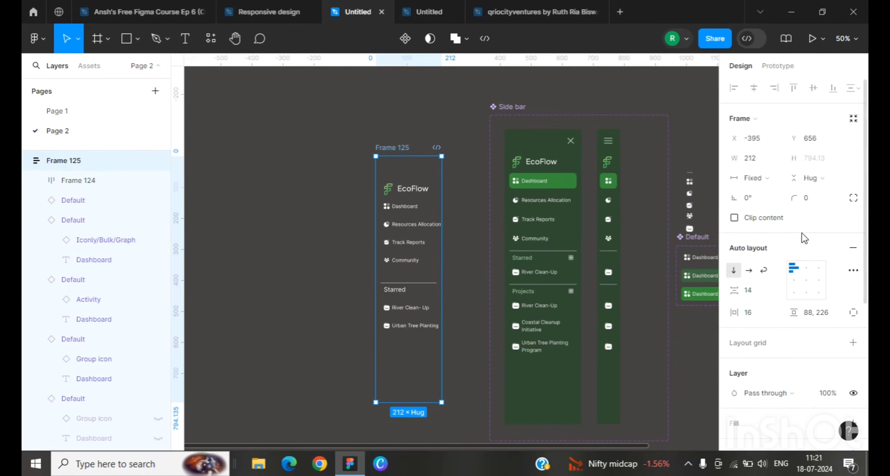
click(776, 179)
click(772, 195)
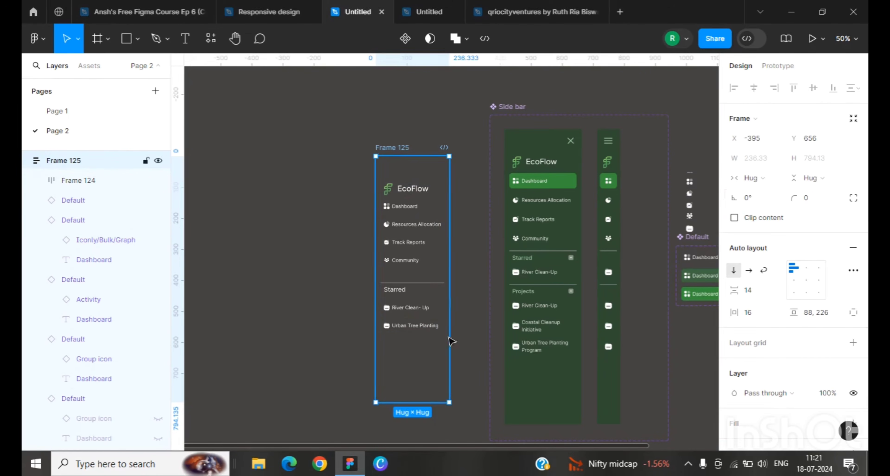
click(463, 330)
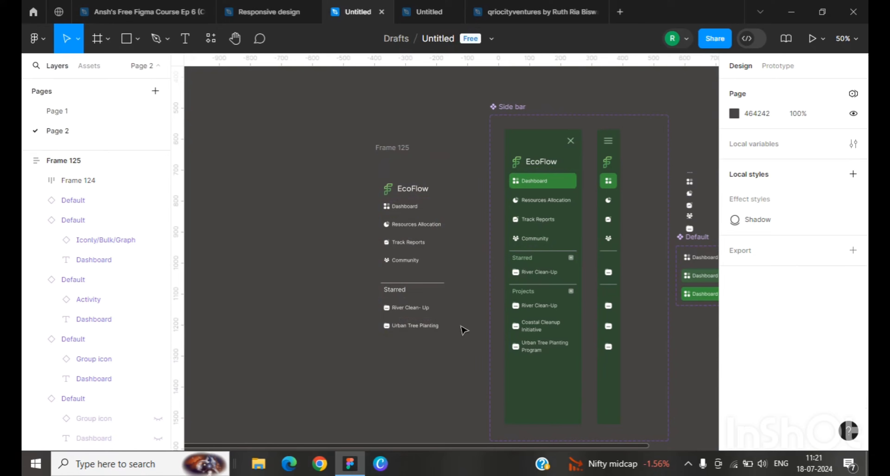
click(436, 394)
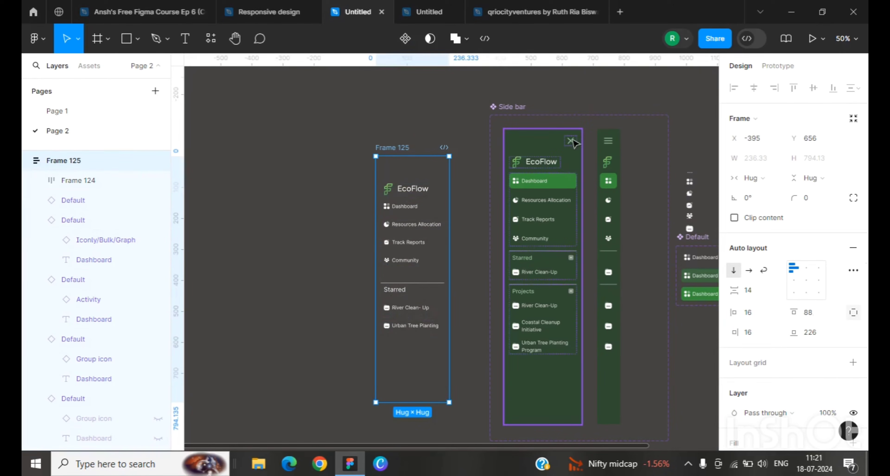
Step: Inspect the menu icon component set and its Hamburger and Cross variants
click(573, 143)
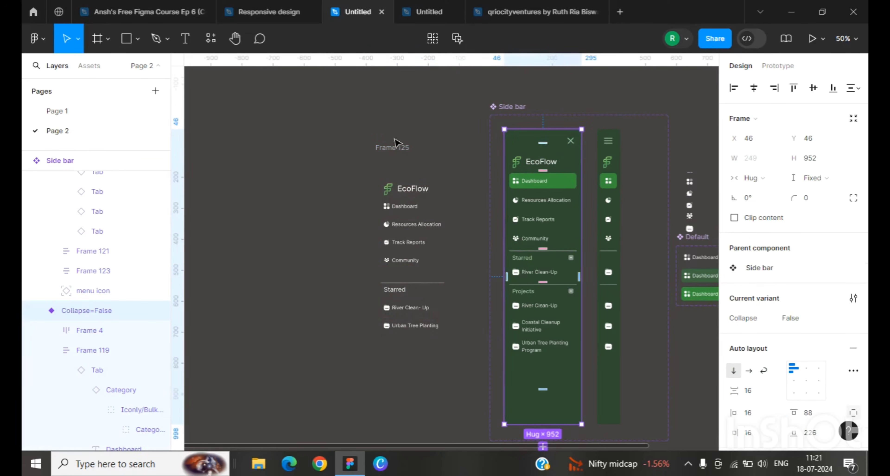
click(283, 156)
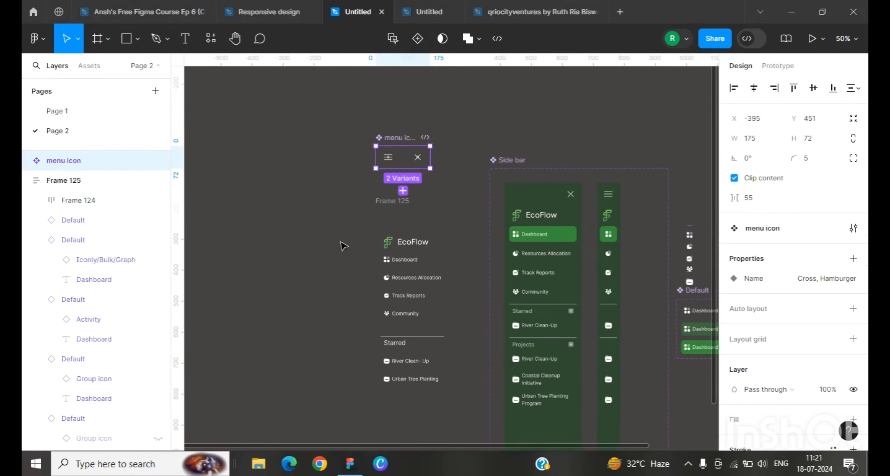
scroll(461, 135, up, 3)
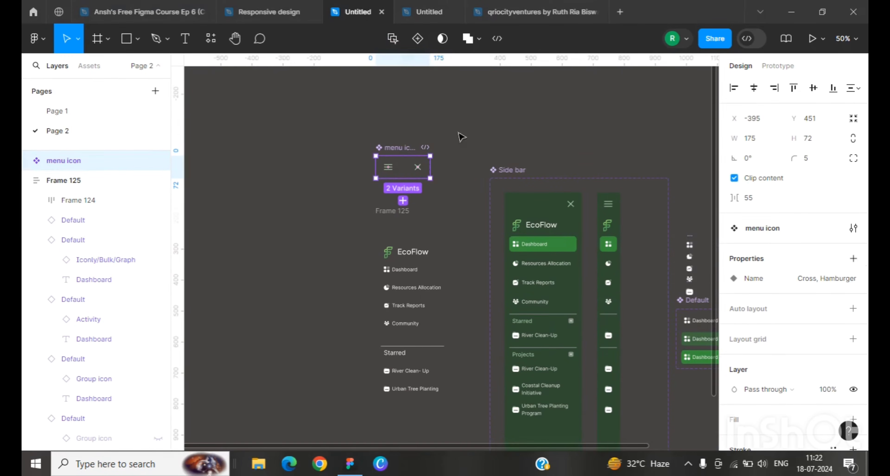
click(450, 231)
key(shift+0)
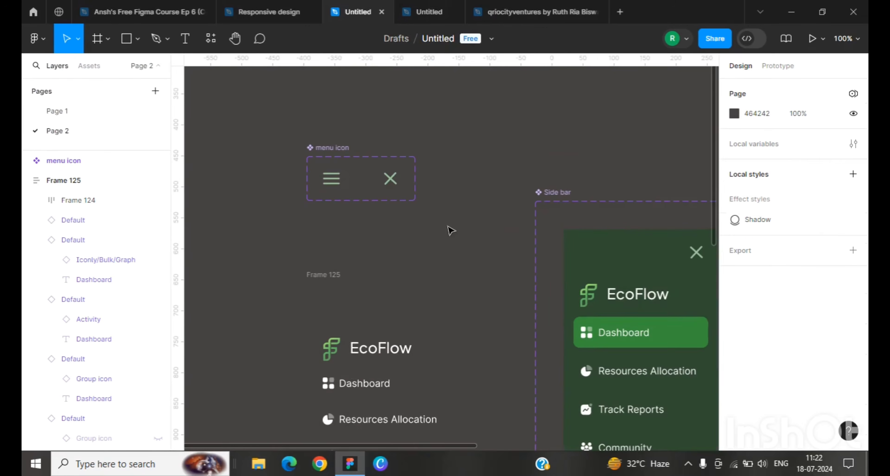
click(331, 178)
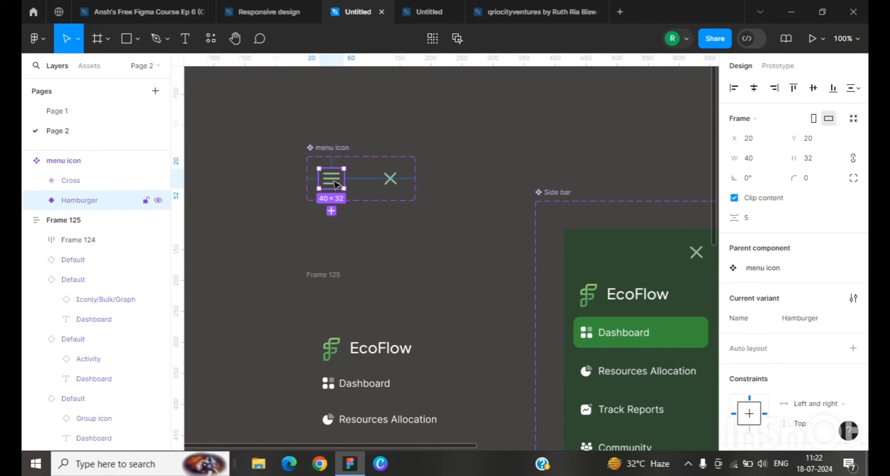
scroll(821, 280, down, 5)
scroll(821, 280, up, 2)
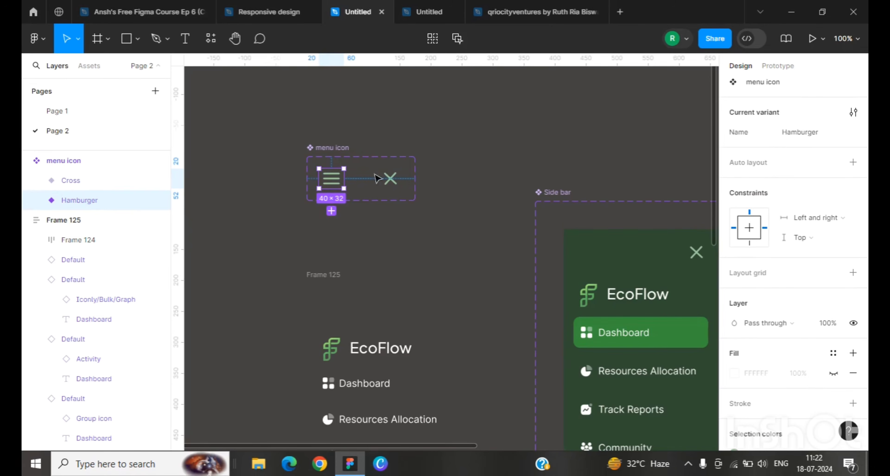
click(390, 183)
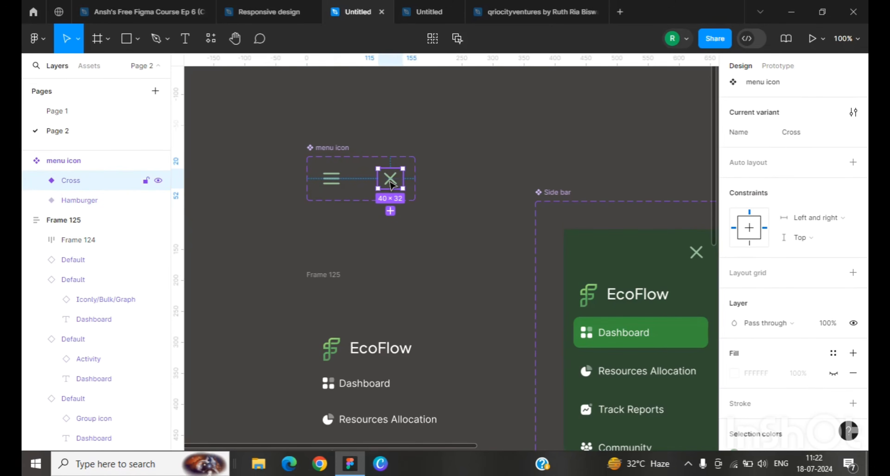
Step: Place two copies of the Hamburger menu icon side by side below the menu icon component set
click(334, 183)
drag(334, 186, 398, 247)
right_click(396, 246)
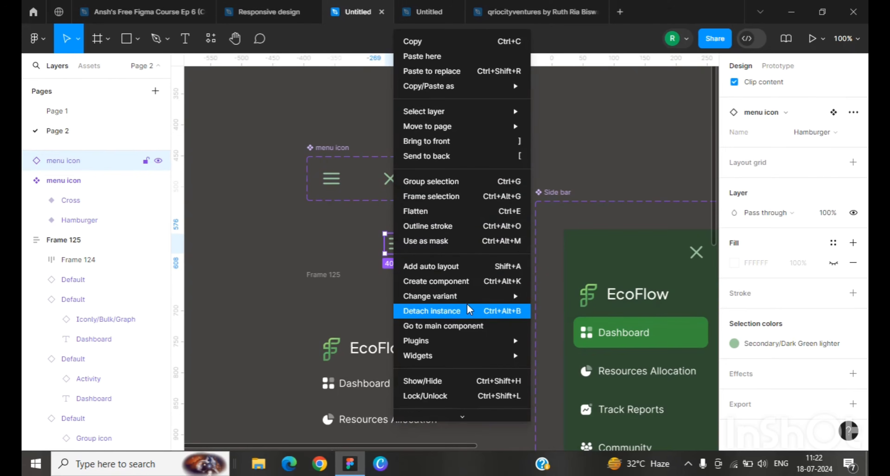
key(Escape)
click(417, 242)
click(397, 245)
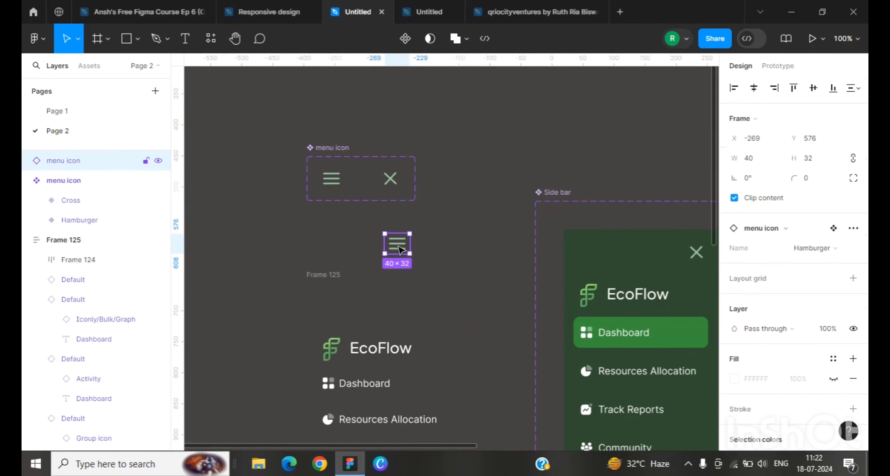
drag(397, 245, 439, 250)
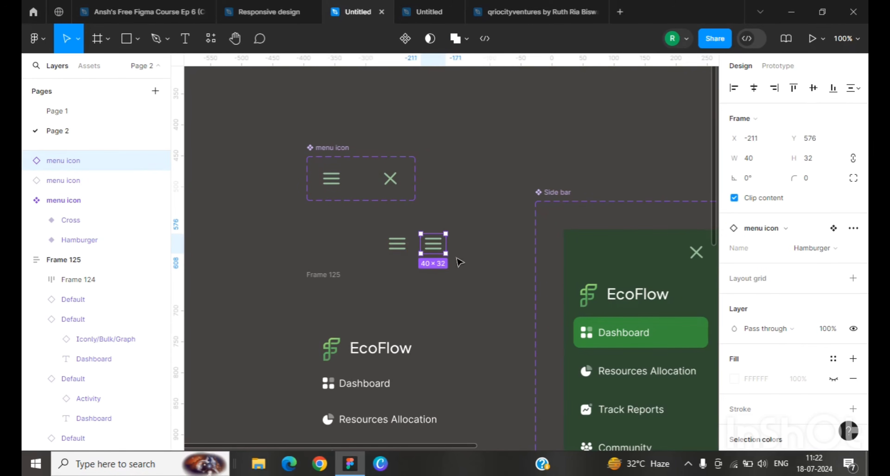
Step: Hide the middle line of the second hamburger copy and detach that instance
scroll(445, 252, up, 5)
double_click(419, 239)
double_click(419, 238)
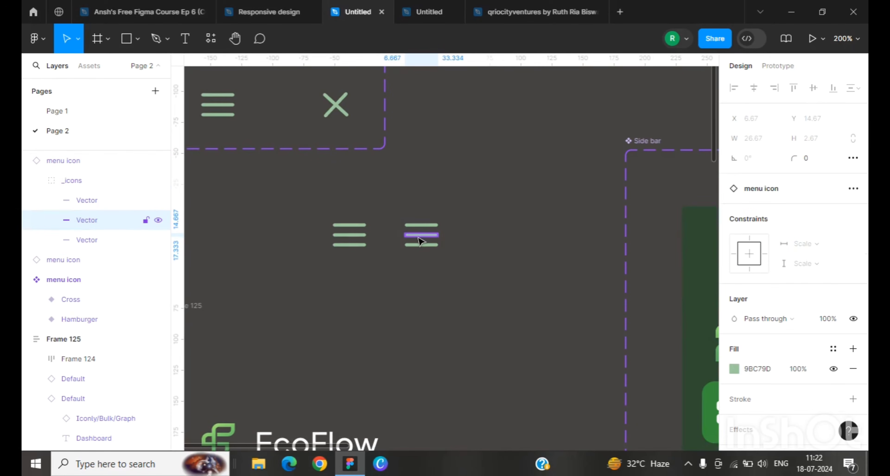
key(ctrl+shift+h)
click(424, 233)
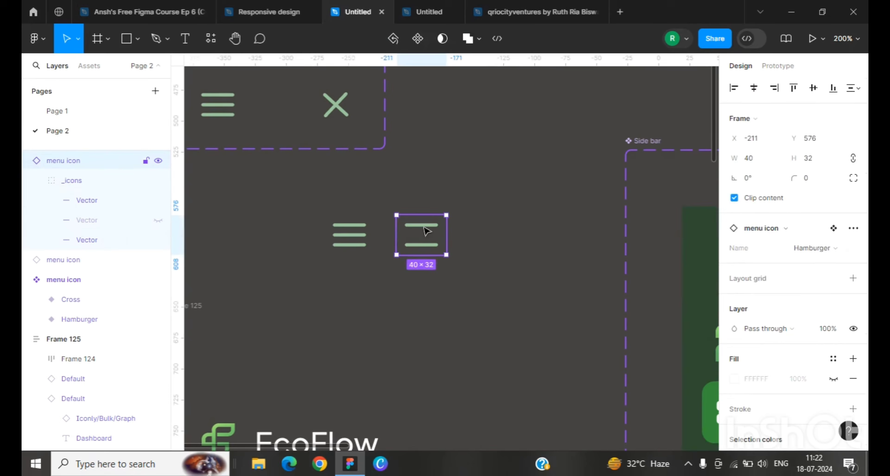
click(425, 227)
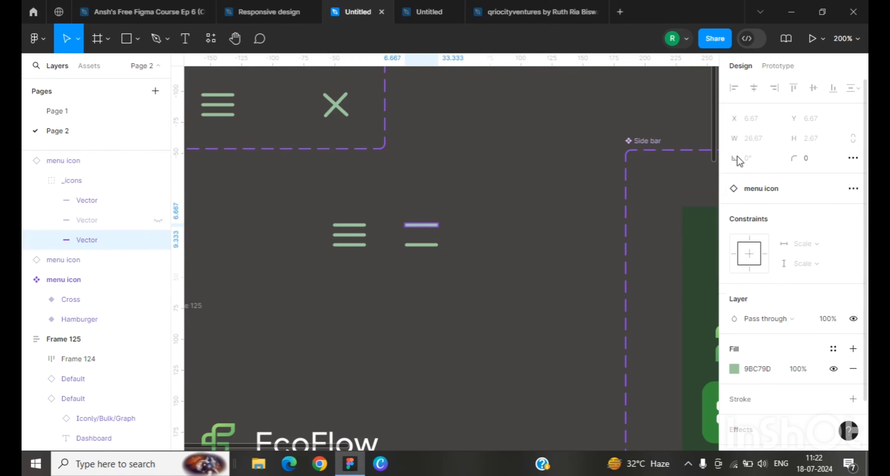
click(447, 228)
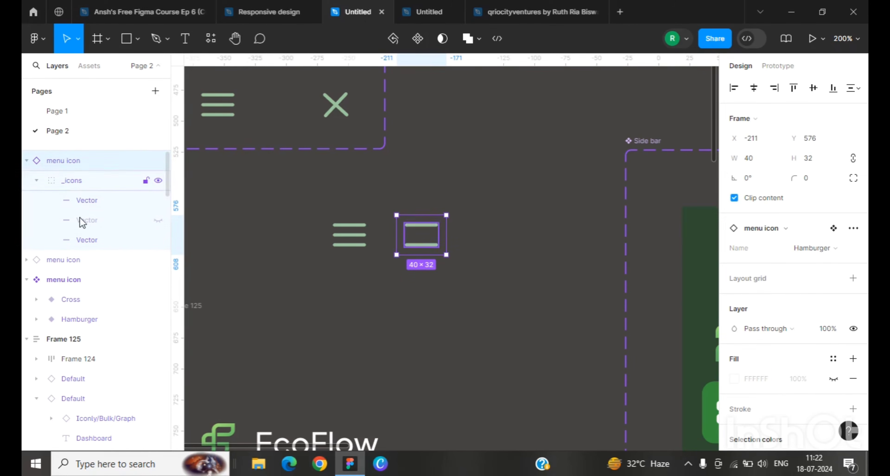
right_click(429, 235)
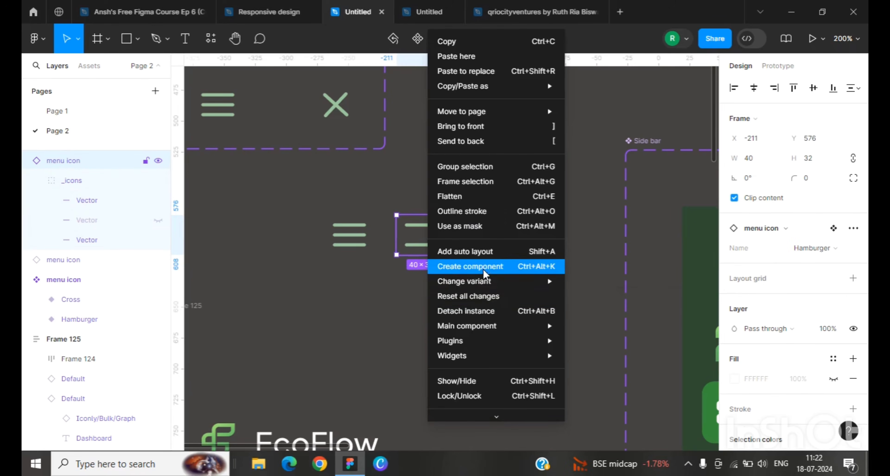
click(480, 312)
Step: Rotate the two remaining lines of the detached icon diagonally into a cross shape
click(445, 230)
click(435, 236)
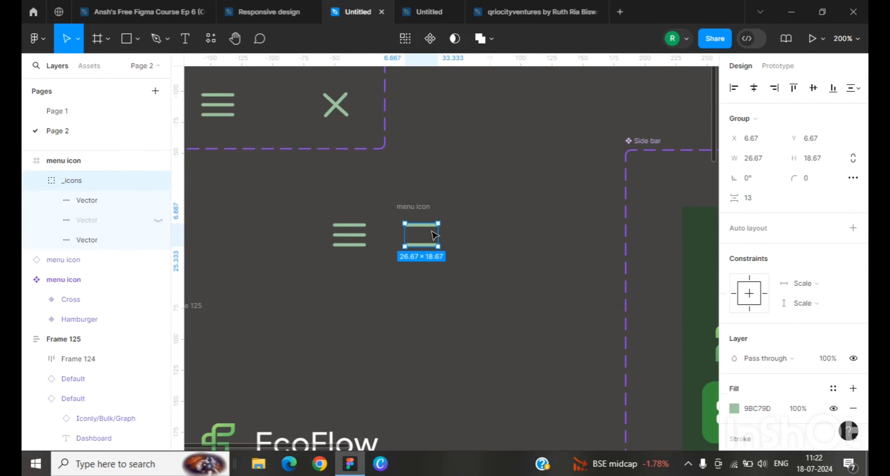
click(431, 226)
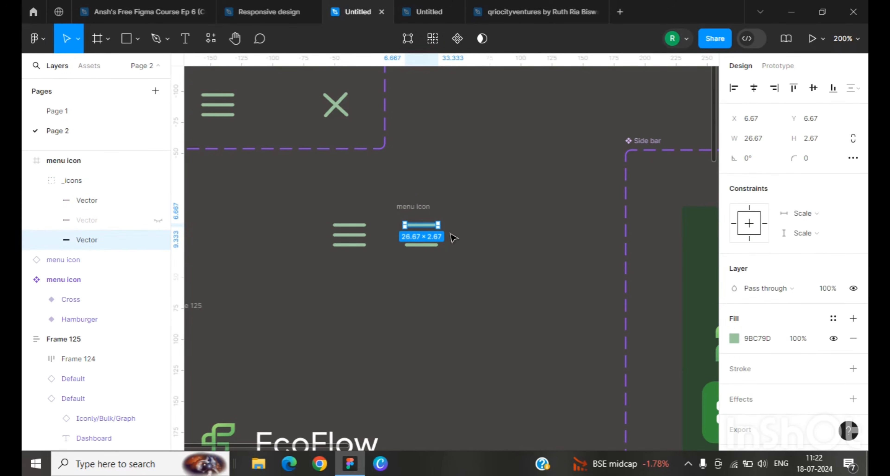
drag(445, 231, 424, 239)
click(415, 246)
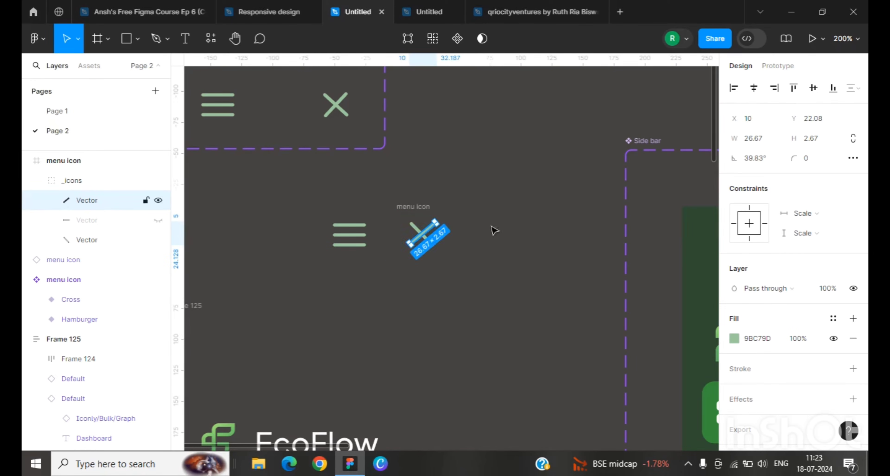
click(504, 192)
click(422, 233)
click(432, 245)
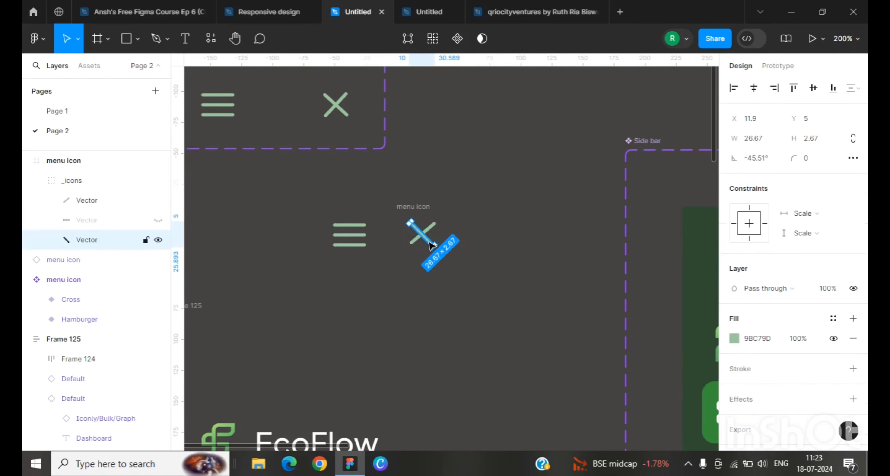
Step: Set the lower line's rotation to -45° and the upper line's rotation to 45°
click(755, 160)
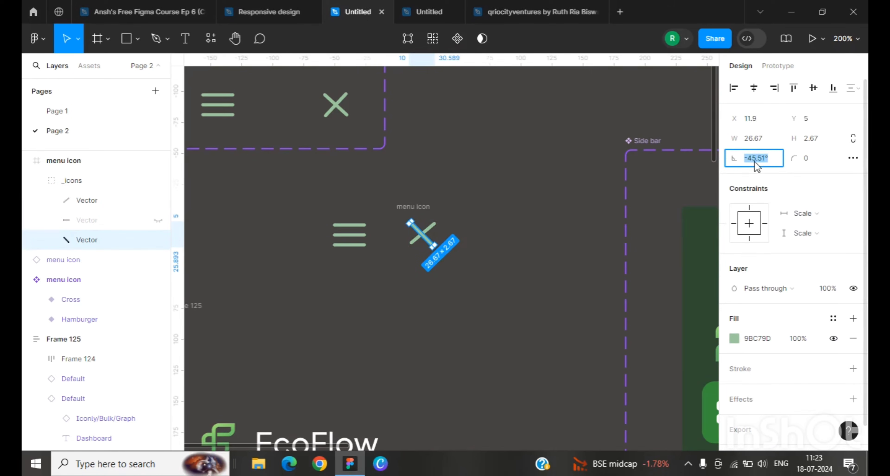
text(-45)
key(Return)
click(104, 200)
click(751, 159)
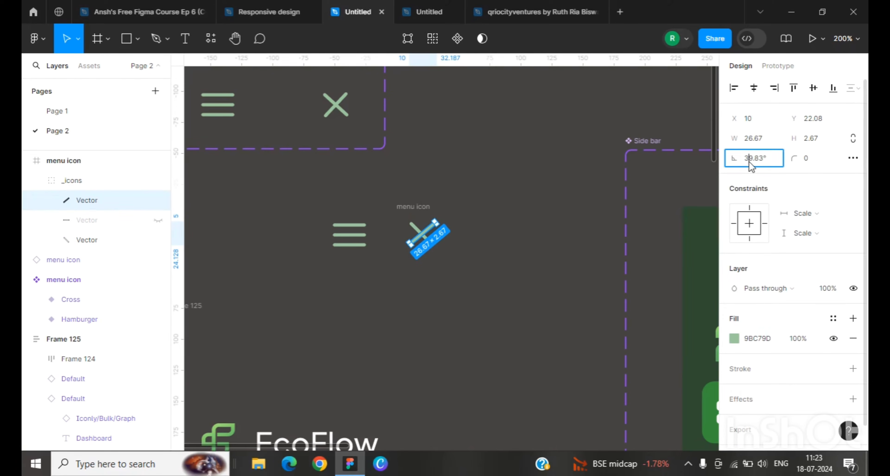
text(45)
key(Return)
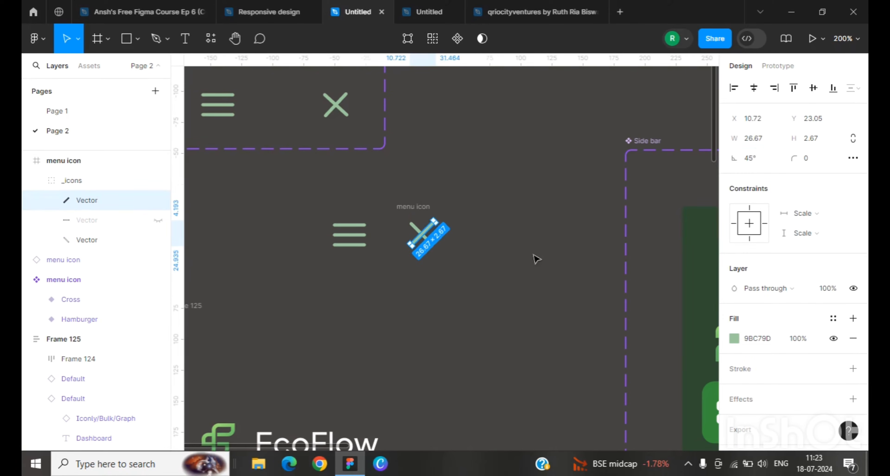
Step: Align both cross lines to each other's horizontal and vertical centers
click(515, 246)
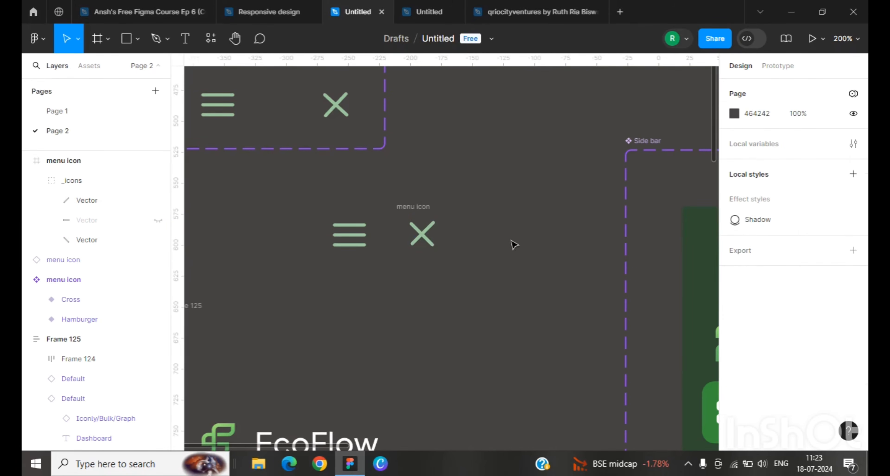
click(433, 229)
click(430, 230)
shift+click(419, 234)
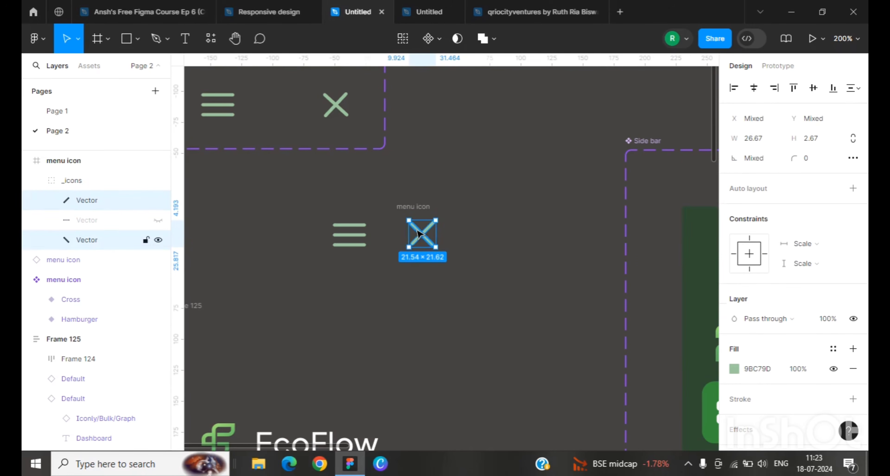
click(757, 93)
click(813, 92)
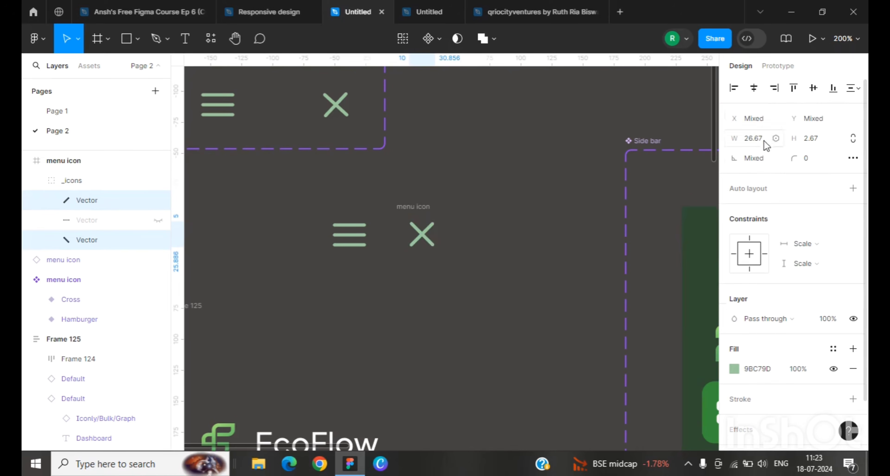
click(545, 165)
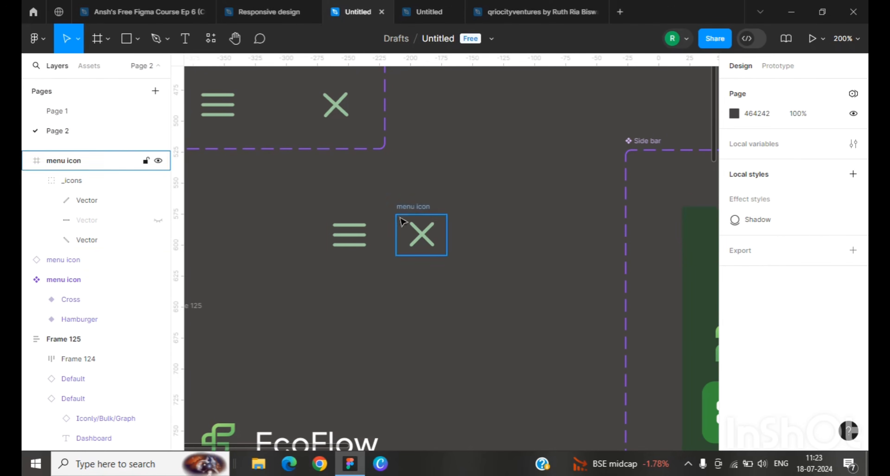
Step: Combine the hamburger instance and the new cross icon into a component set with two variants
drag(305, 186, 489, 289)
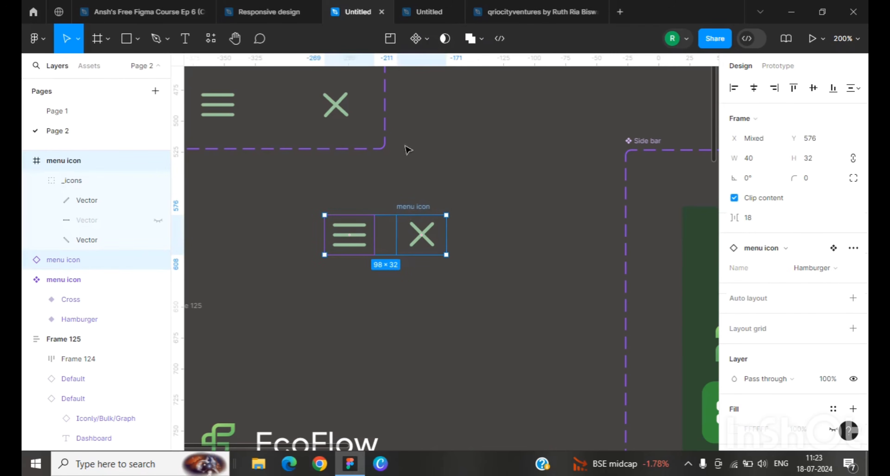
click(427, 38)
click(441, 99)
click(357, 250)
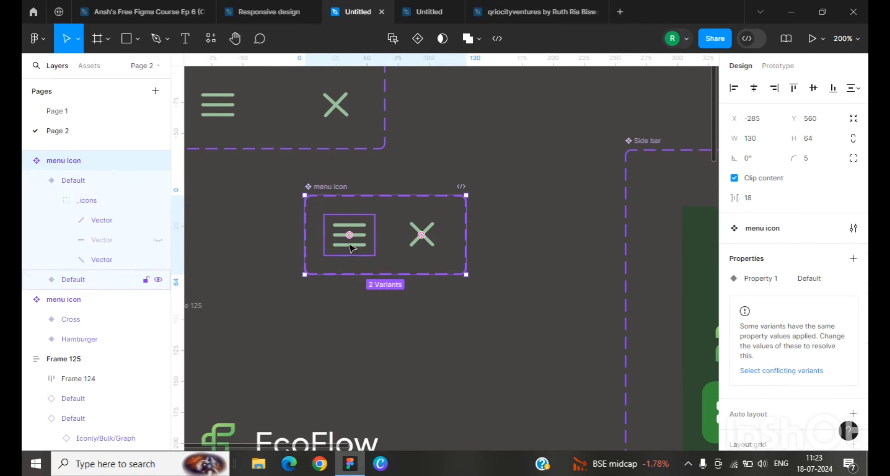
Step: Add an on-click Change to prototype interaction from the hamburger variant to the cross variant
click(778, 66)
drag(375, 235, 424, 239)
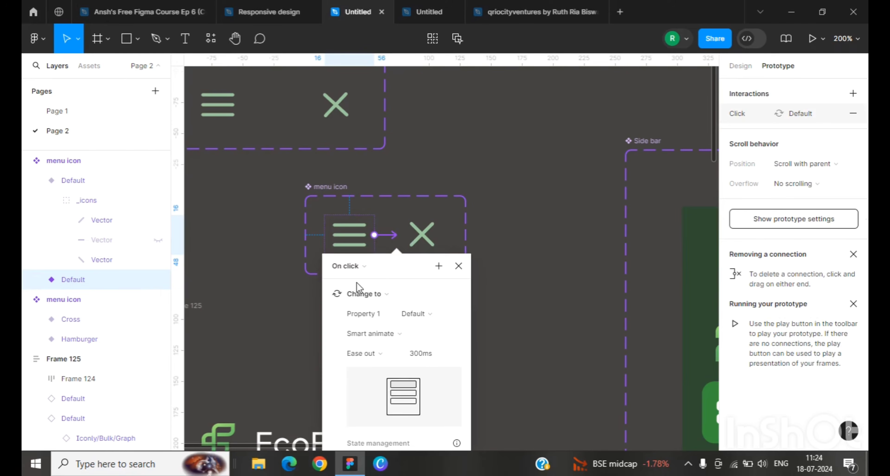
Step: Add an on-click Change to interaction from the cross variant back to the hamburger variant
click(424, 231)
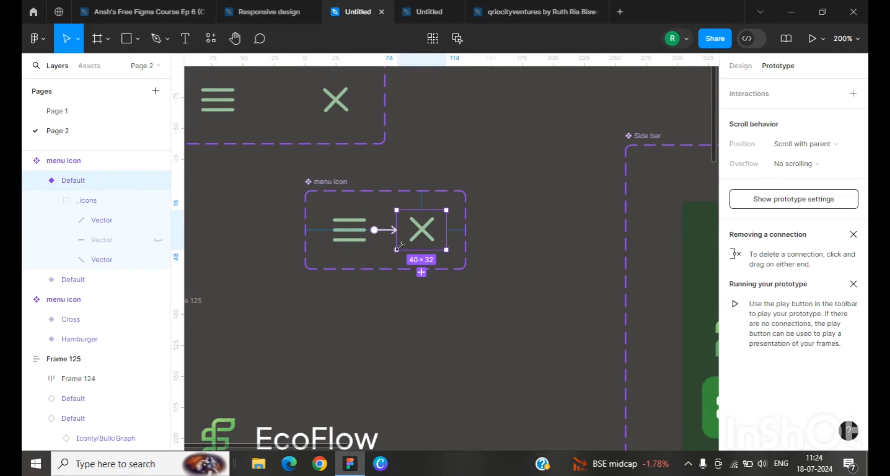
drag(397, 240, 349, 230)
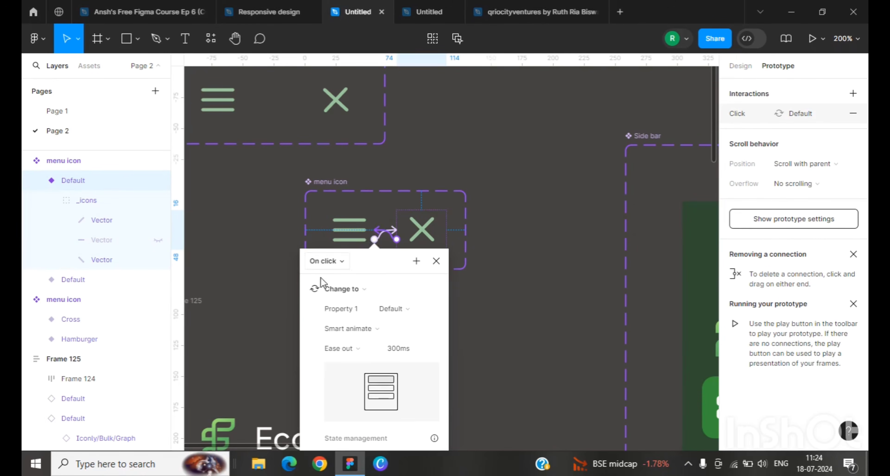
click(521, 246)
scroll(349, 231, down, 1)
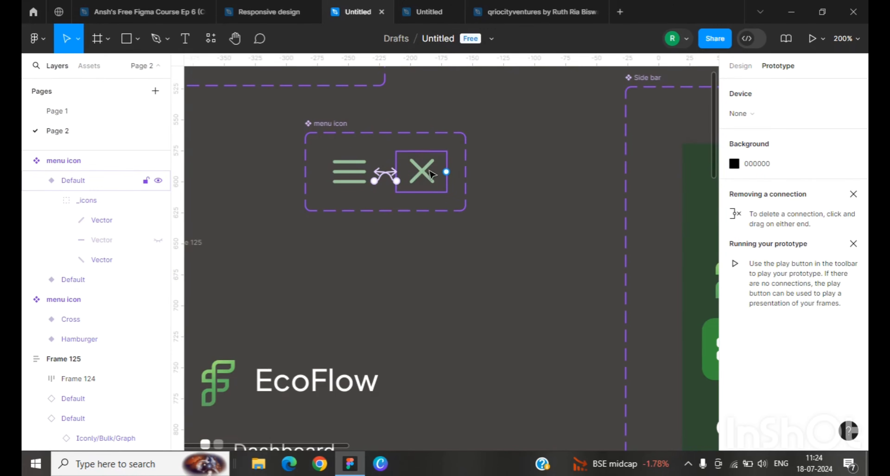
scroll(354, 190, down, 3)
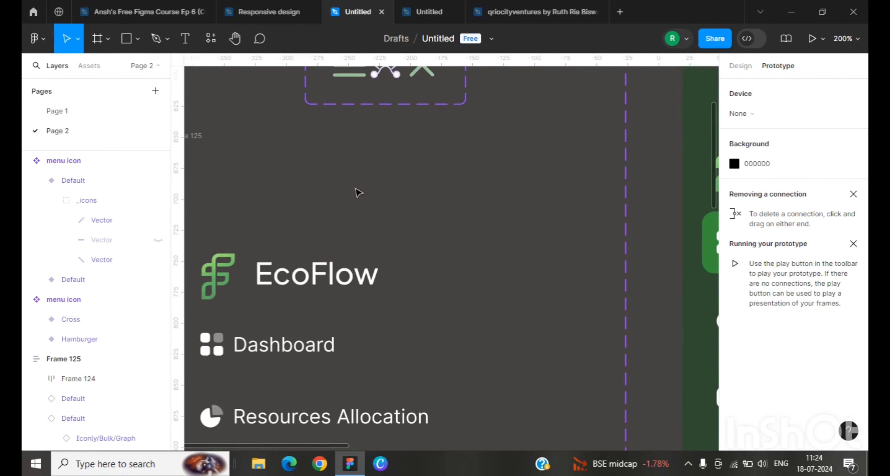
scroll(352, 155, up, 1)
click(346, 106)
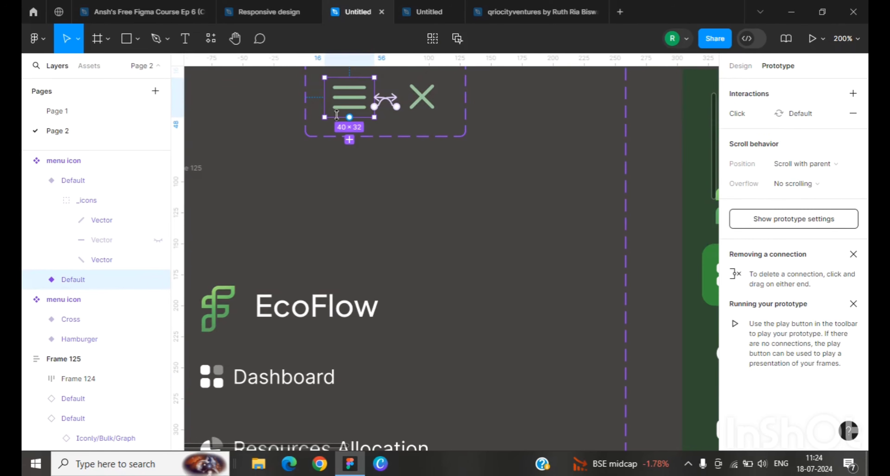
key(ctrl+minus)
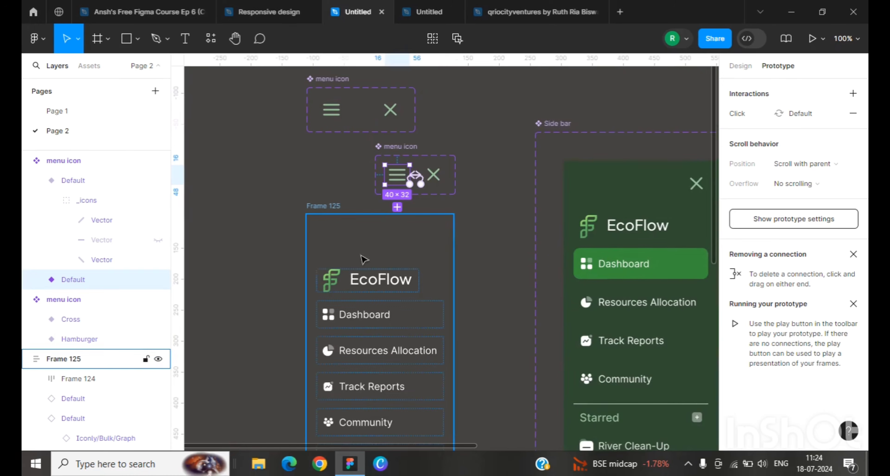
Step: Paste the menu icon into Frame 125 and move it to the top of the frame, above the EcoFlow logo
click(376, 244)
key(ctrl+v)
scroll(443, 306, up, 1)
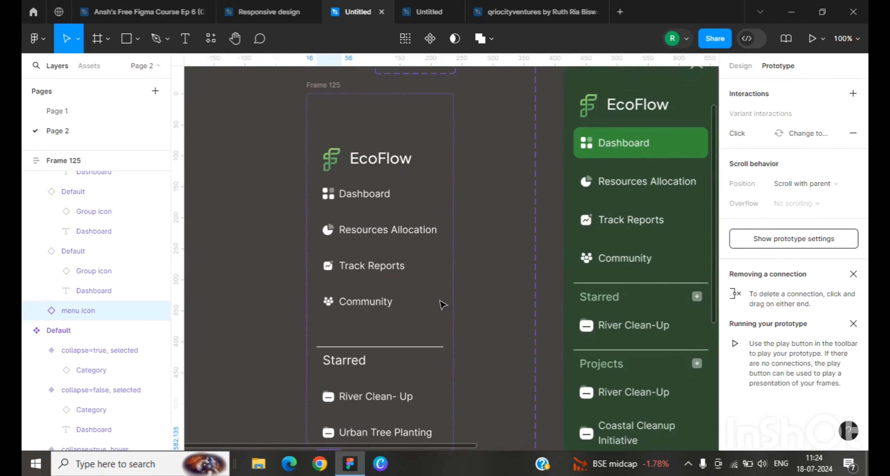
scroll(436, 308, down, 2)
key(Up)
key(Up)
key(Up)
key(Up)
key(Up)
key(Up)
key(Up)
key(Up)
key(Up)
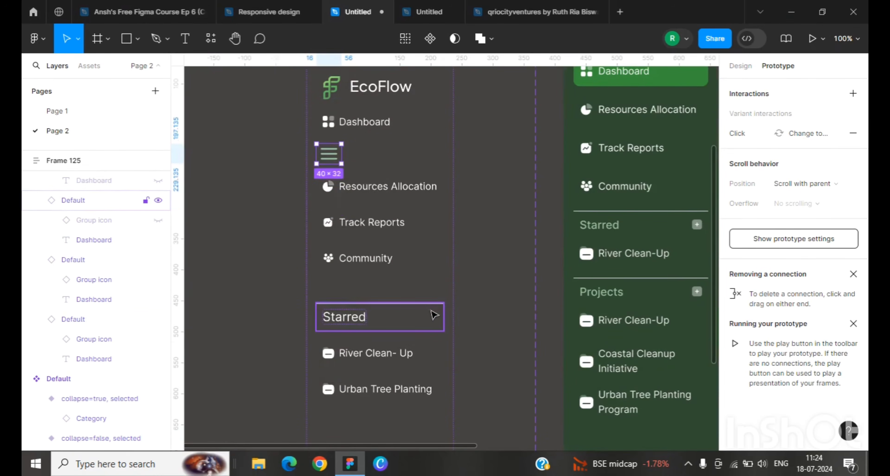
scroll(371, 206, up, 1)
scroll(372, 207, up, 4)
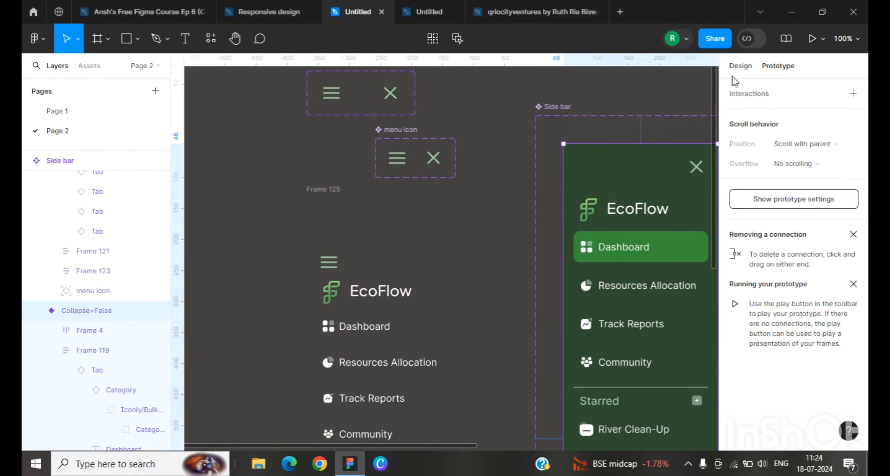
Step: Make the pasted menu icon ignore auto layout and place it in Frame 125's top-right corner
click(742, 66)
click(697, 169)
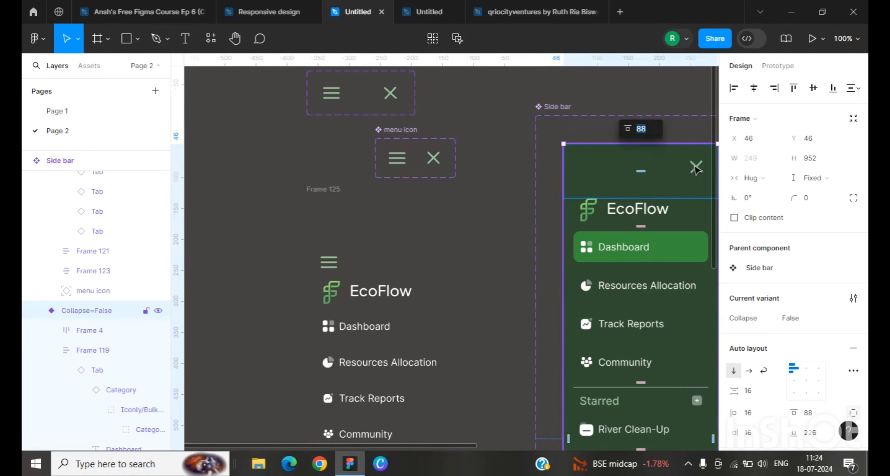
double_click(699, 169)
double_click(699, 169)
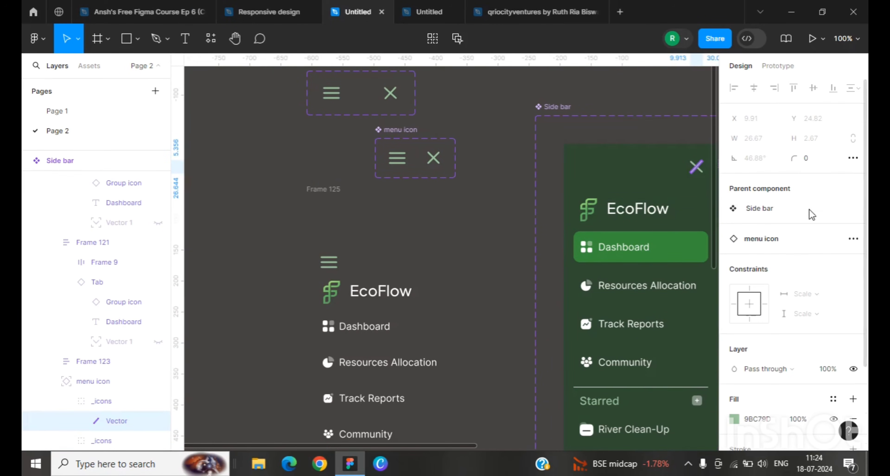
click(701, 175)
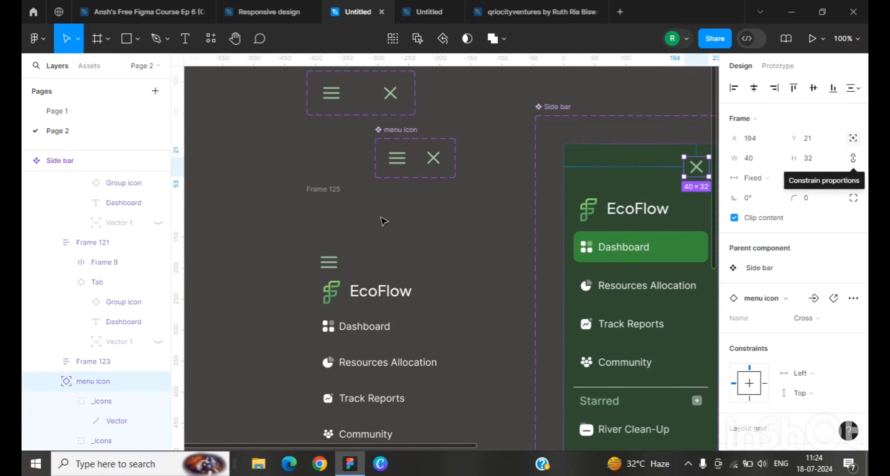
click(328, 262)
click(856, 144)
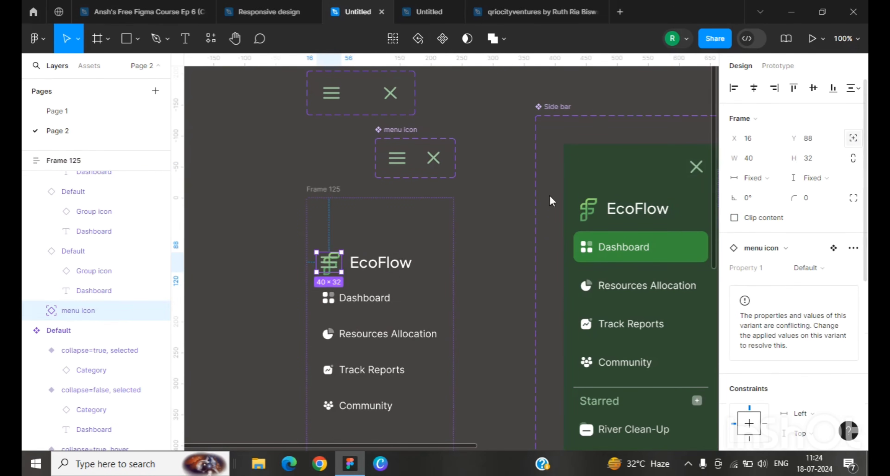
drag(338, 262, 430, 227)
Step: Rename the menu icon variants' property values to menu for the hamburger and close for the cross
click(407, 162)
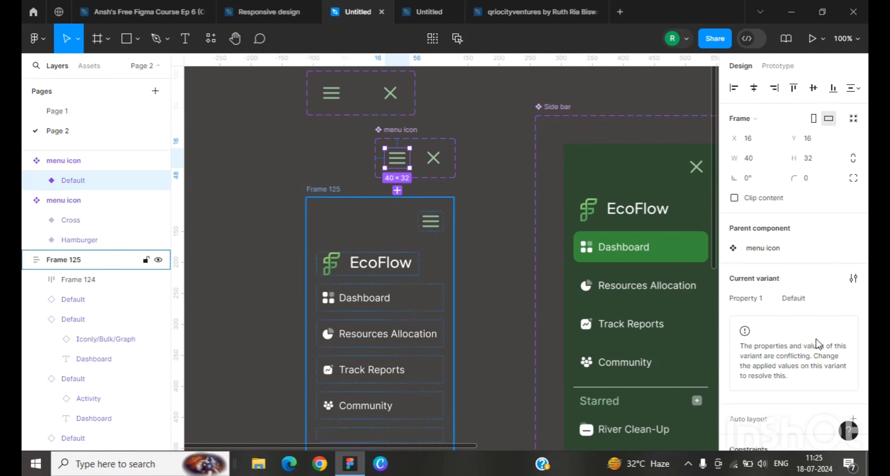
click(800, 299)
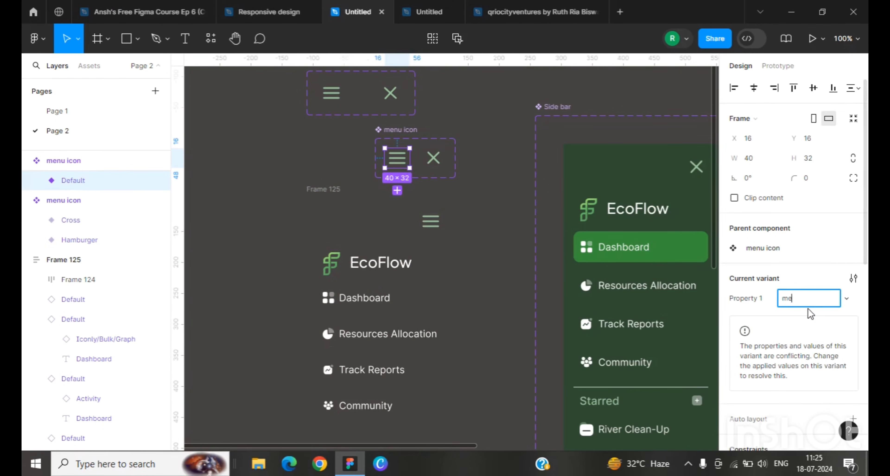
click(433, 158)
click(801, 300)
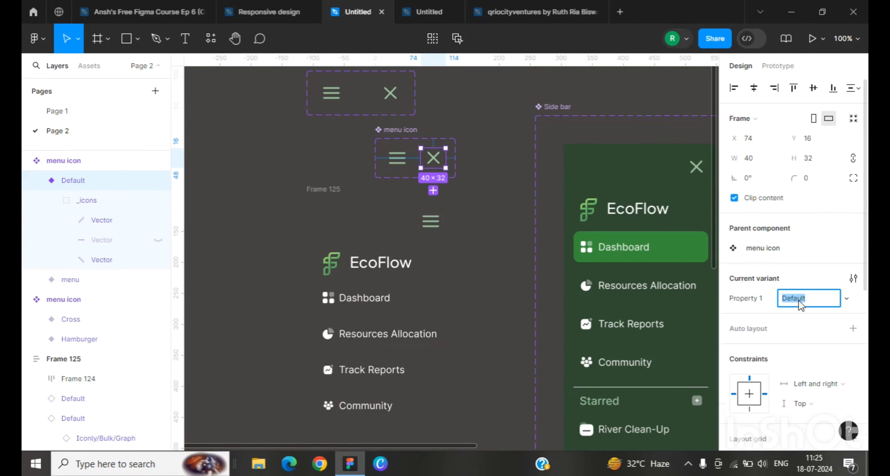
text(close)
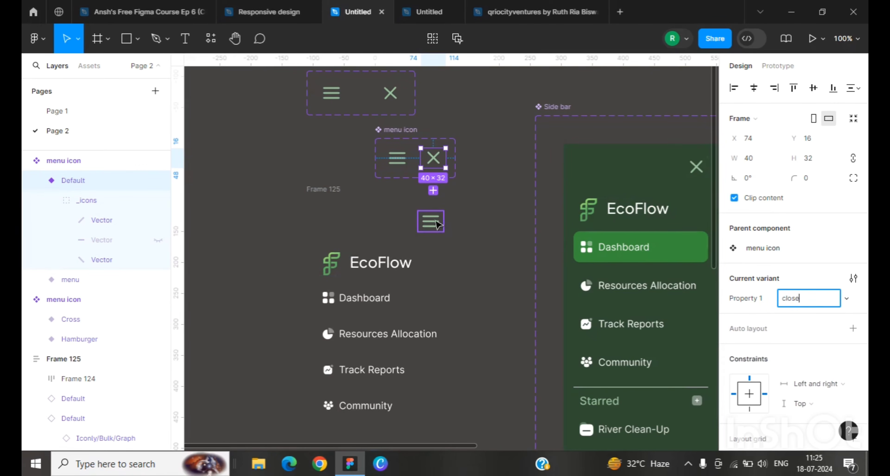
Step: Switch the menu icon instance in Frame 125 to the close variant
click(430, 221)
click(799, 268)
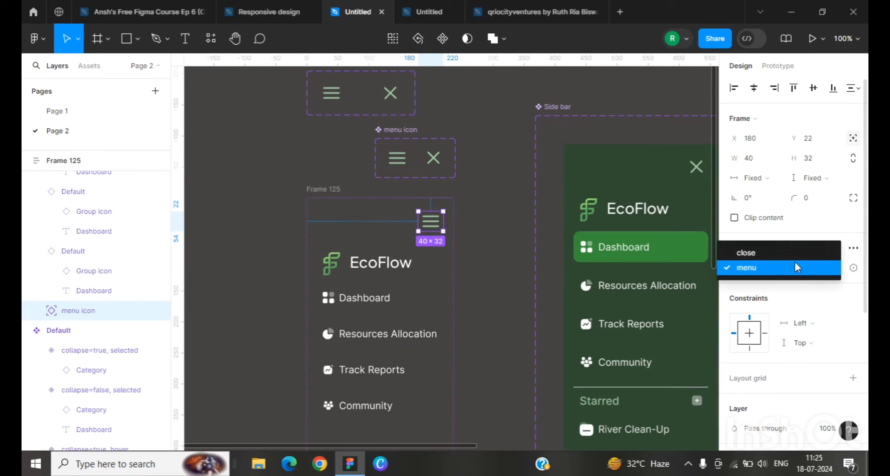
click(785, 253)
click(509, 286)
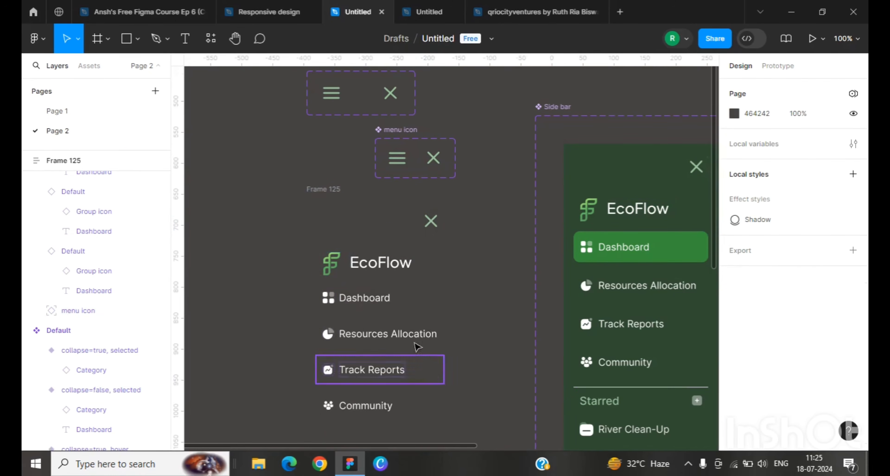
Step: Give Frame 125 a fill sampled from the side bar's dark green, 314A32
click(371, 230)
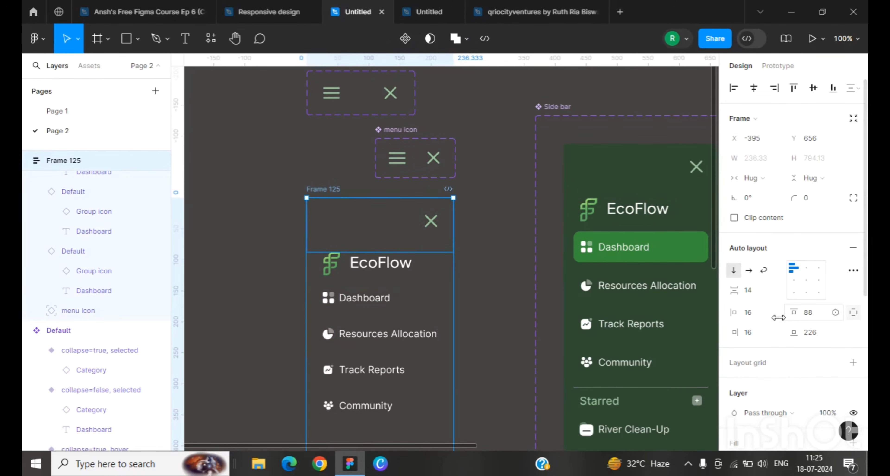
scroll(764, 348, down, 5)
click(753, 187)
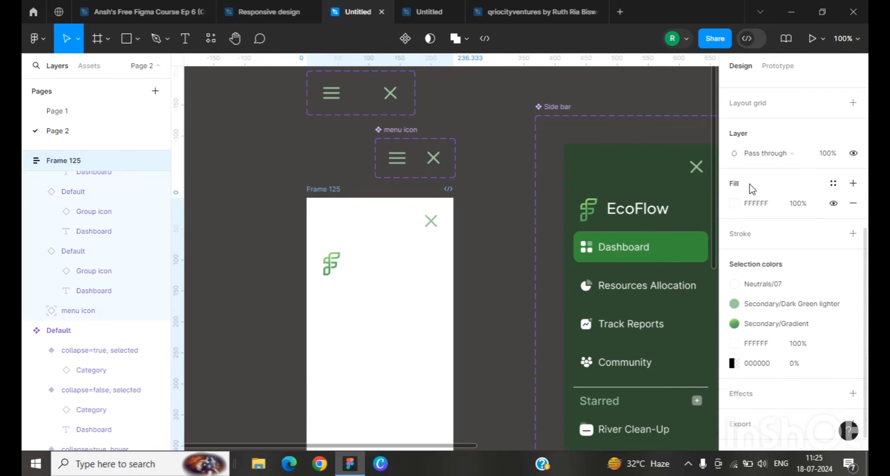
click(733, 205)
click(615, 384)
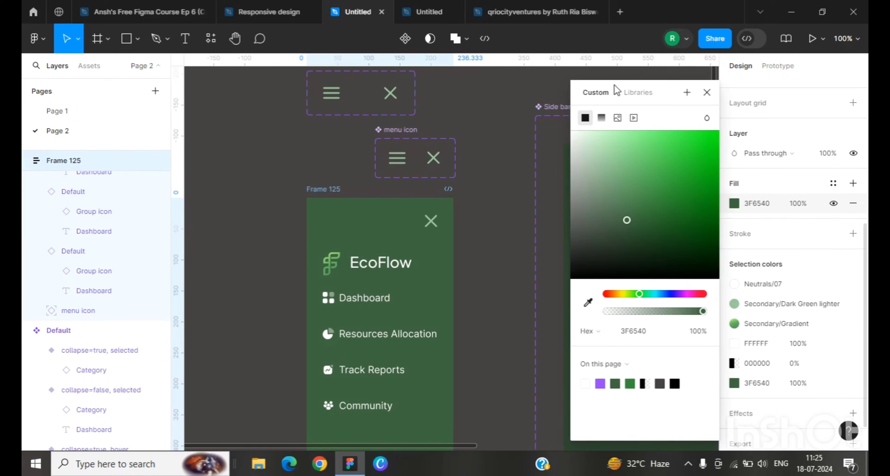
drag(617, 90, 685, 108)
key(i)
click(587, 152)
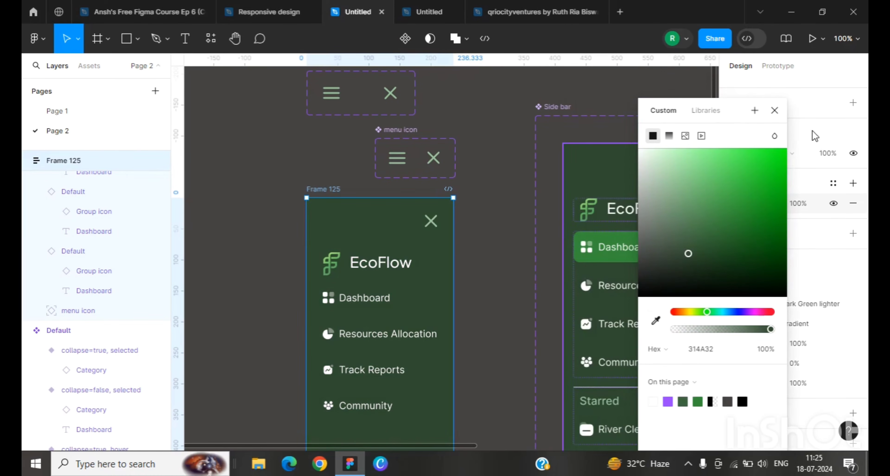
click(775, 110)
Step: Move Frame 125 to open canvas space left of the menu icon sets
scroll(517, 265, down, 5)
scroll(512, 262, up, 4)
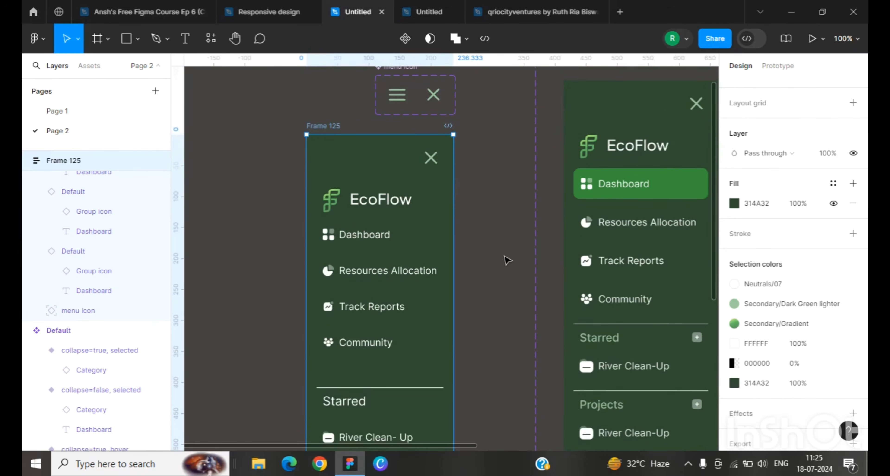
click(495, 250)
key(minus)
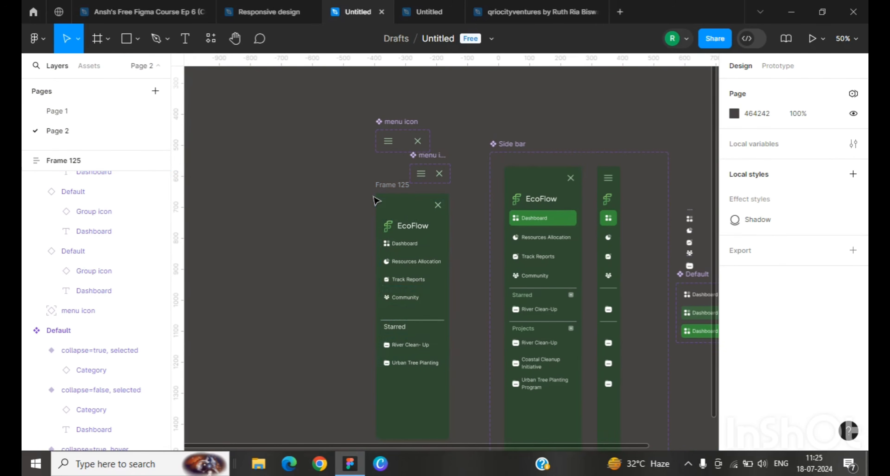
click(389, 192)
drag(389, 192, 277, 250)
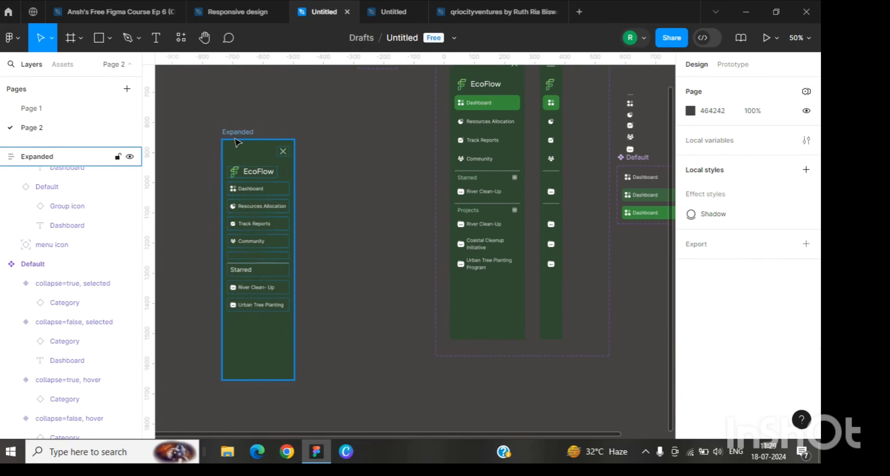
Step: Set the Resources Allocation item's height to Fill container in the Expanded frame
click(246, 198)
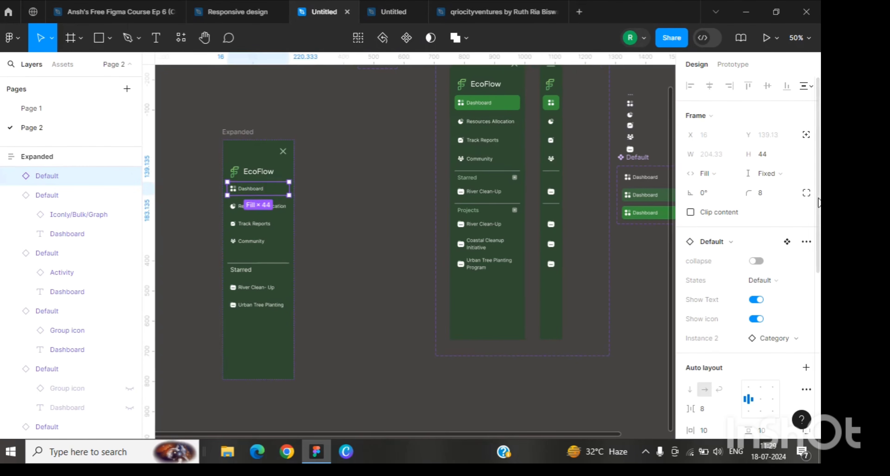
key(Tab)
click(774, 174)
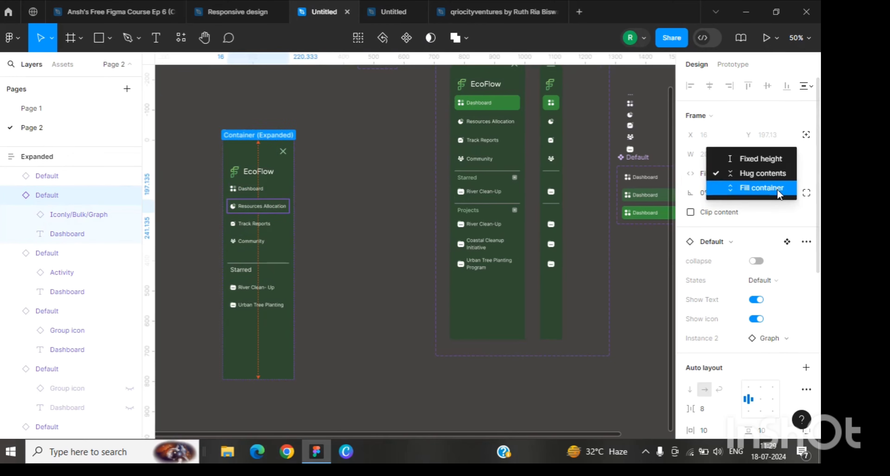
click(778, 189)
click(318, 212)
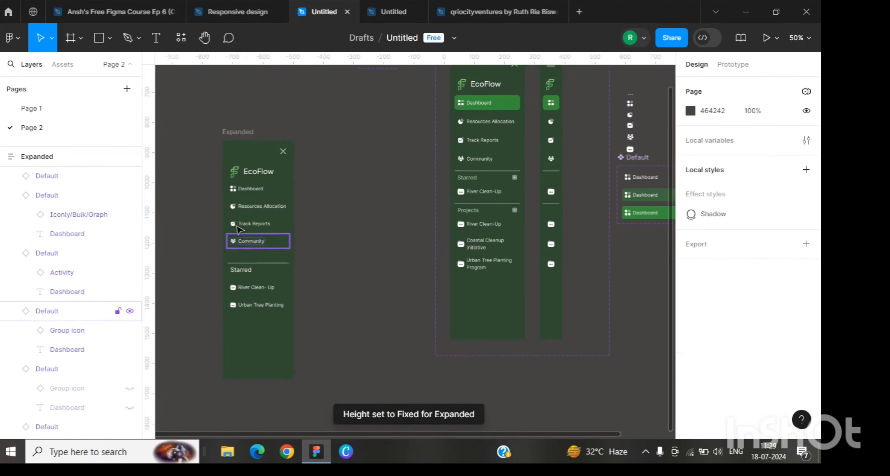
Step: Select Track Reports, Community, River Clean-Up and Urban Tree Planting items and set their height to Fixed height
click(257, 224)
shift+click(264, 246)
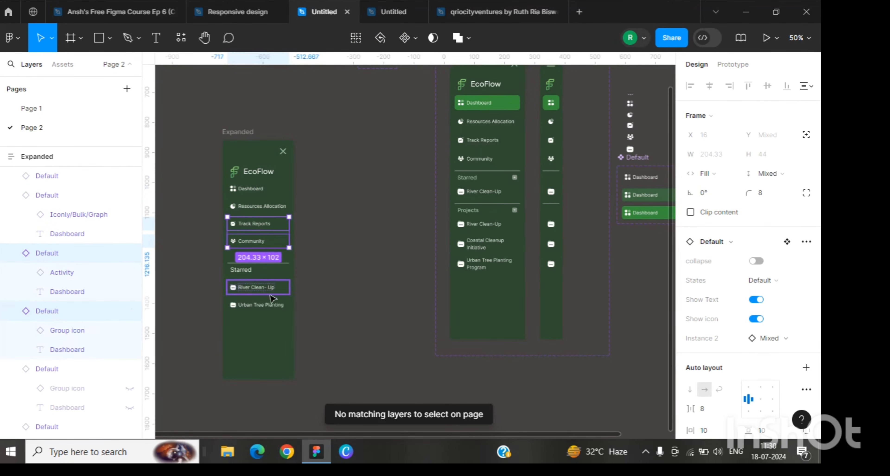
shift+click(270, 293)
shift+click(262, 305)
click(770, 183)
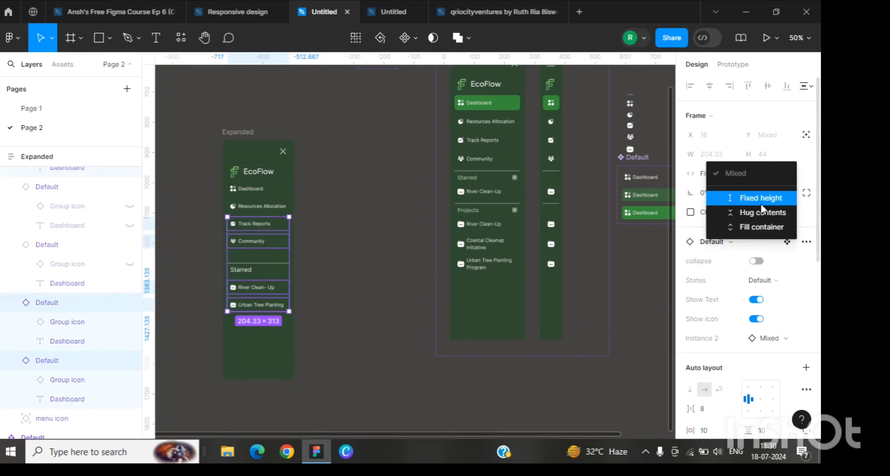
click(761, 195)
click(360, 227)
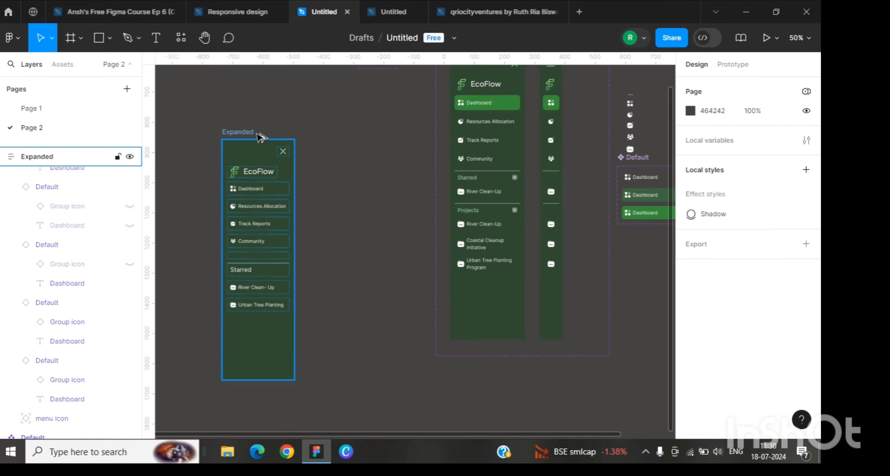
Step: Duplicate the Expanded frame beside it and rename the copy Collapesd
drag(251, 133, 322, 136)
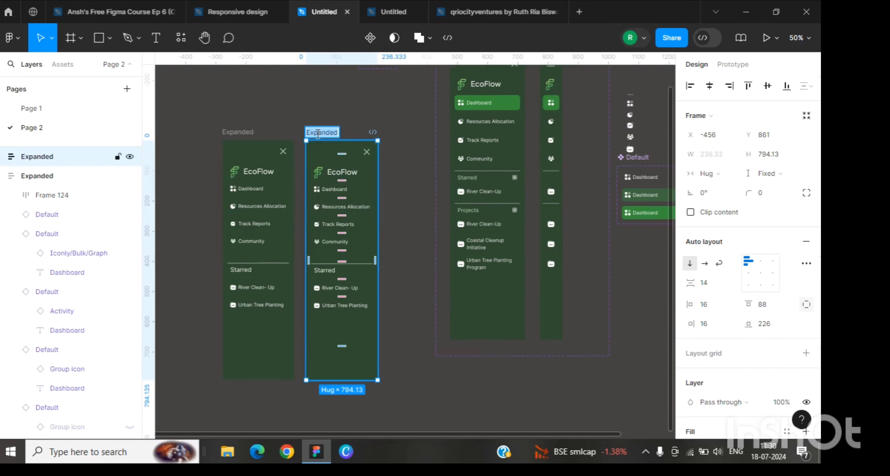
text(Collapesd)
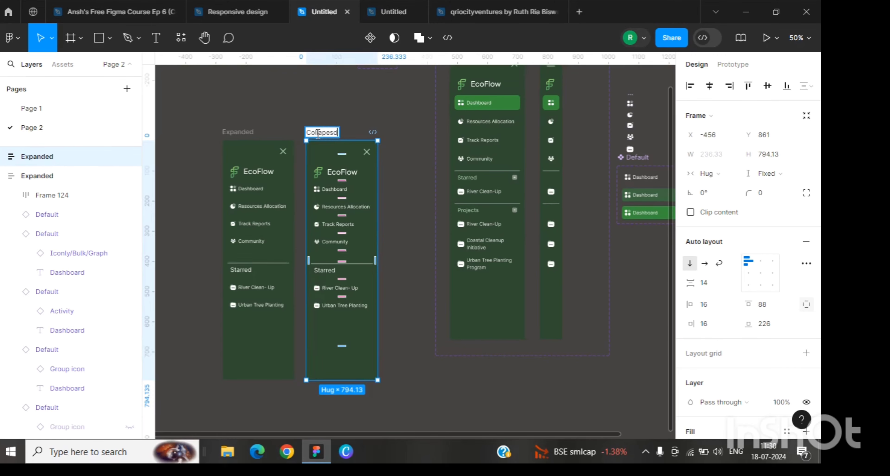
click(320, 111)
Step: Select all navigation items in the Collapesd frame and turn on their collapse property
click(334, 157)
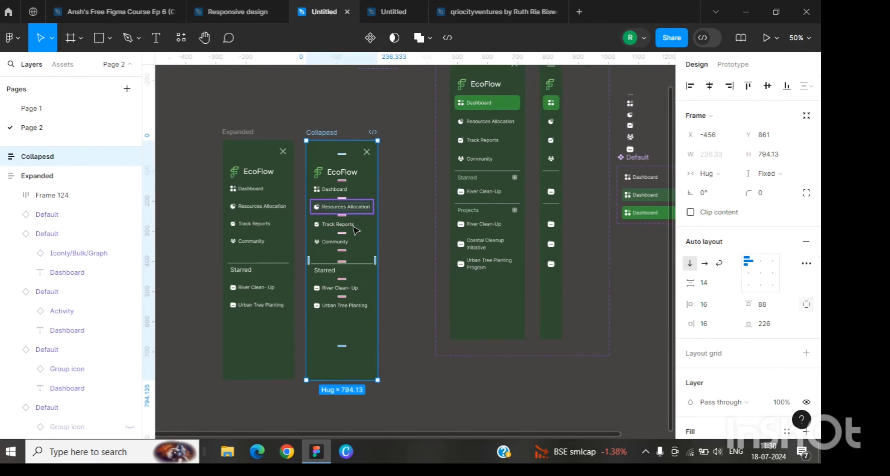
click(359, 193)
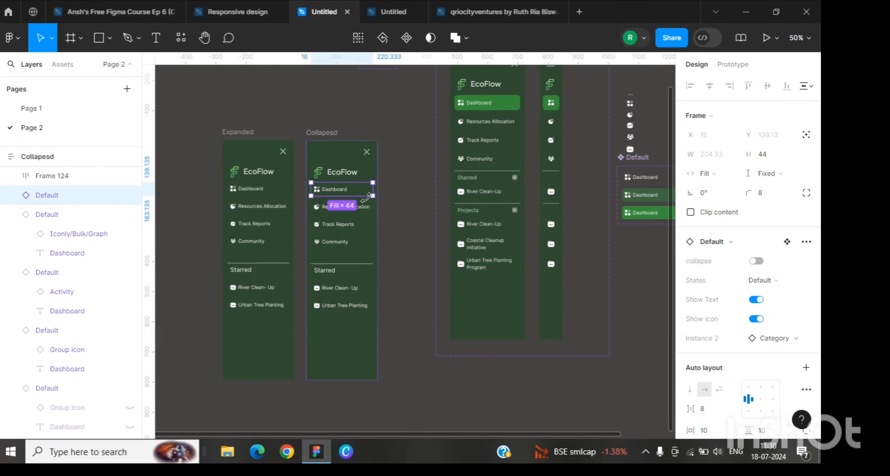
shift+click(356, 206)
shift+click(355, 226)
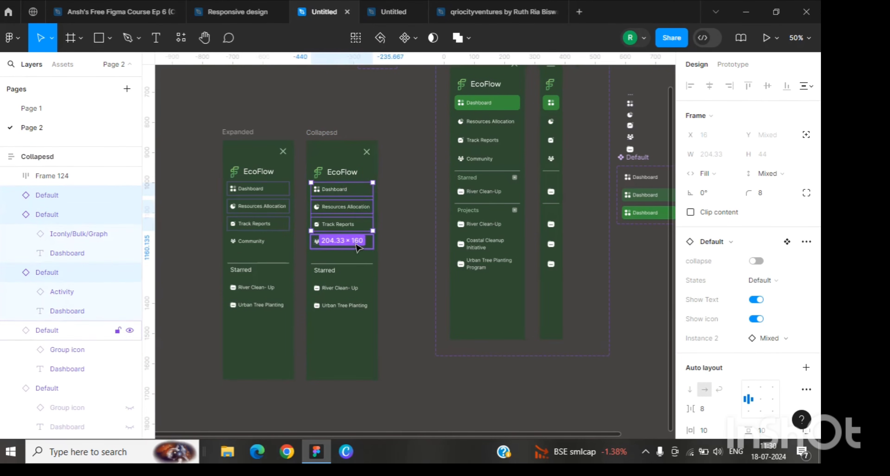
shift+click(358, 246)
shift+click(348, 292)
shift+click(354, 310)
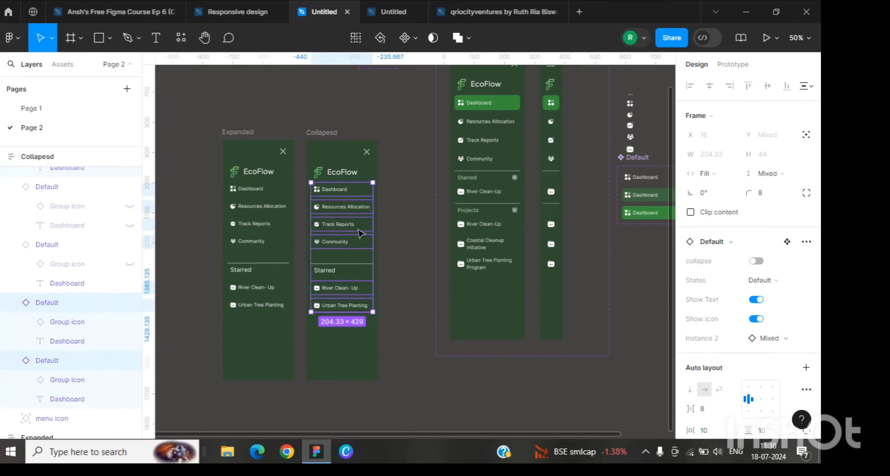
click(756, 261)
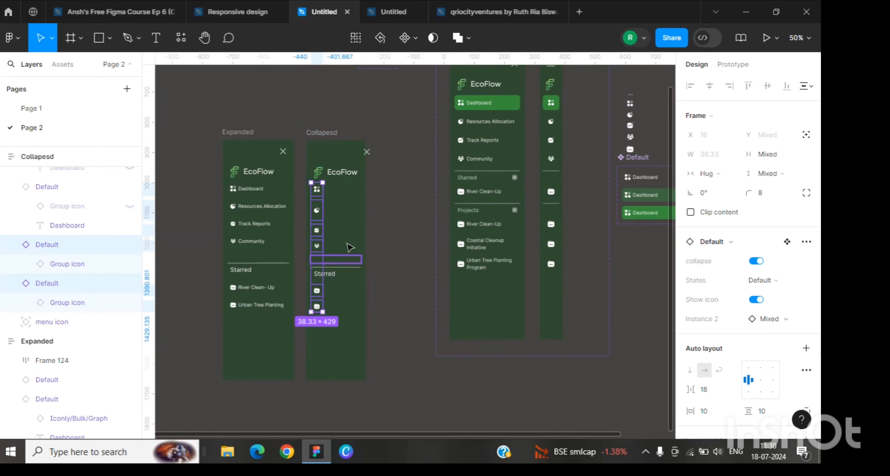
Step: Hide the Starred heading in the Collapesd frame
click(346, 229)
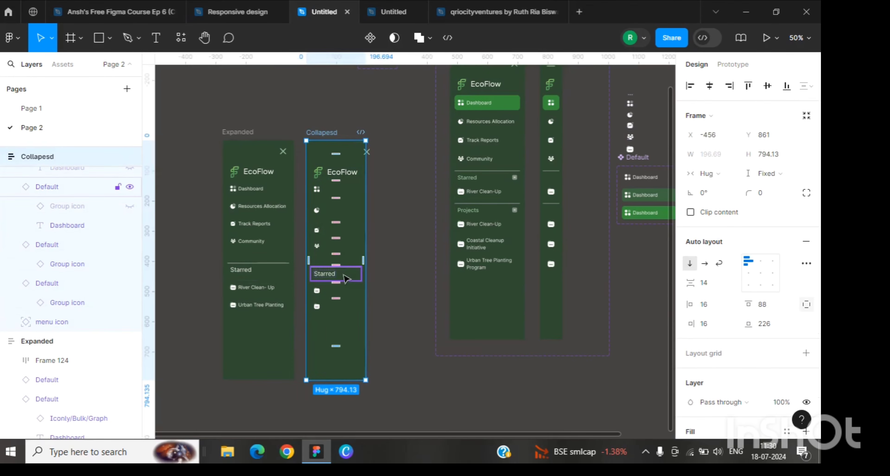
click(326, 279)
click(327, 278)
key(ctrl+shift+h)
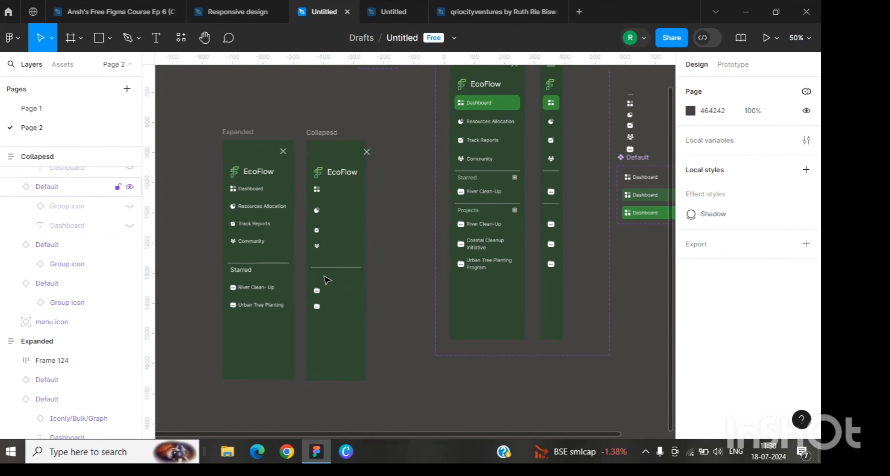
Step: Move the menu icon to the top-left corner of the Collapesd frame
click(355, 271)
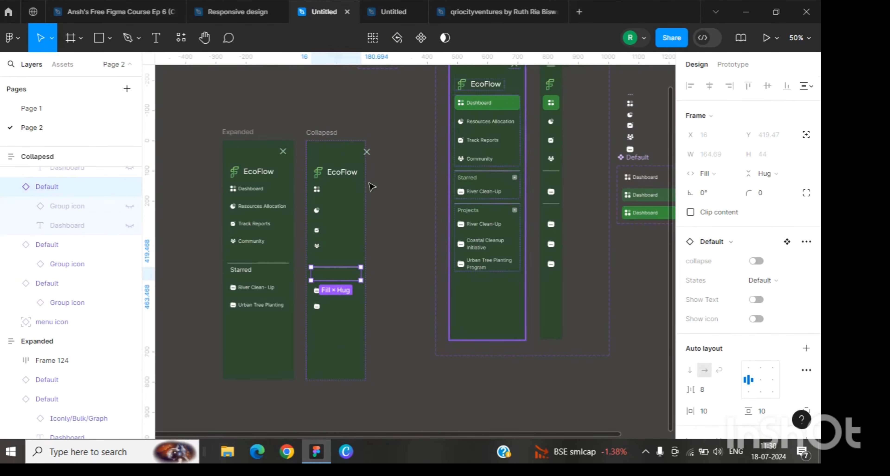
drag(367, 151, 317, 153)
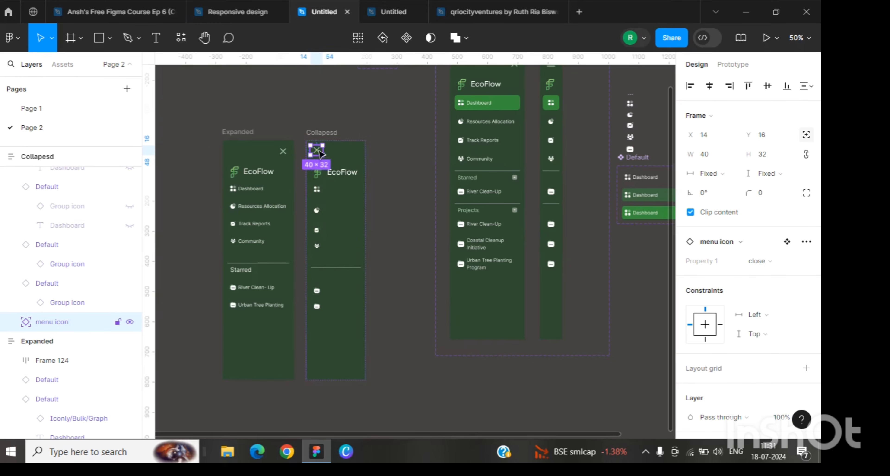
Step: Delete the EcoFlow text from the logo in the Collapesd frame
click(345, 177)
double_click(346, 177)
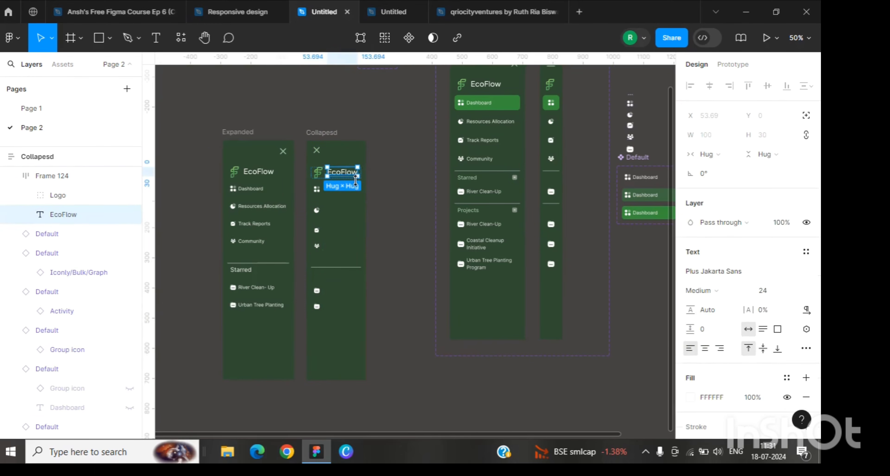
key(Delete)
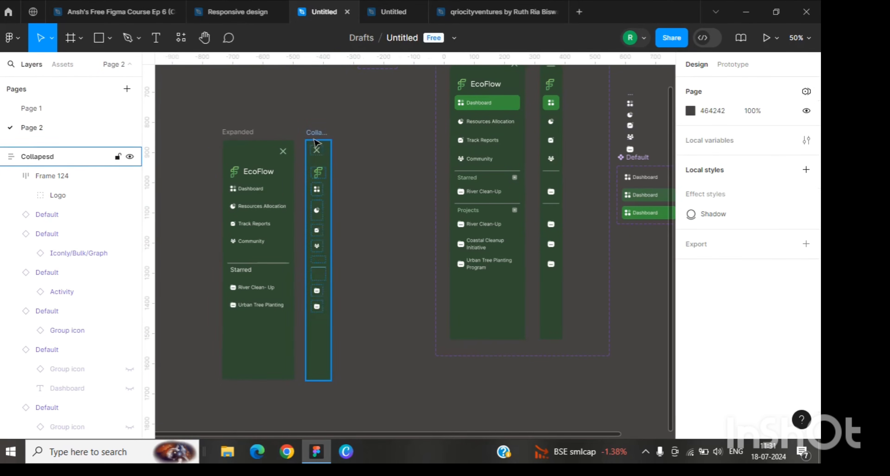
Step: Switch the Collapesd frame's menu icon to the menu variant
scroll(492, 221, up, 1)
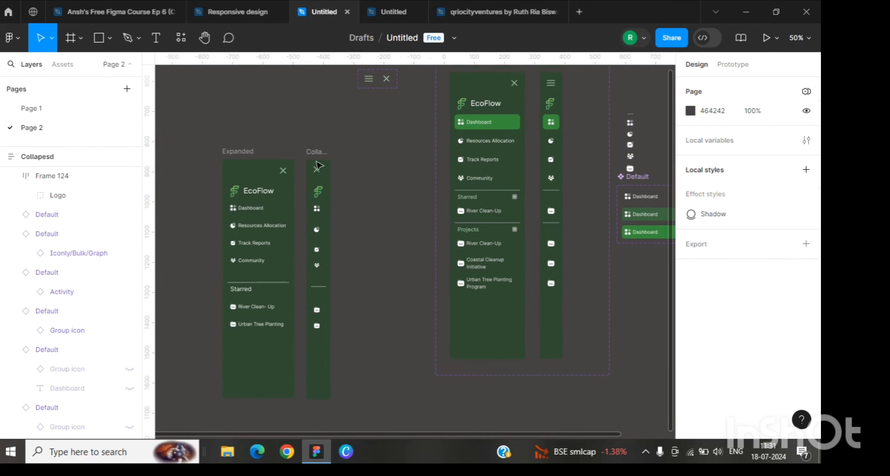
click(317, 169)
click(770, 266)
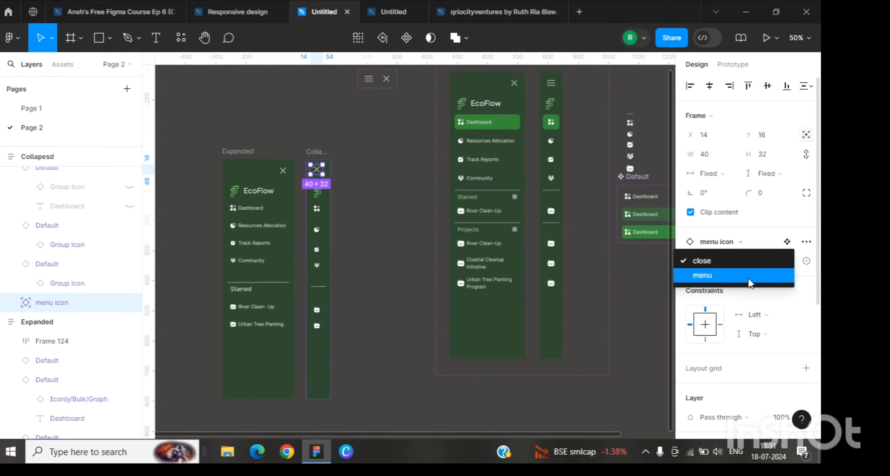
click(750, 280)
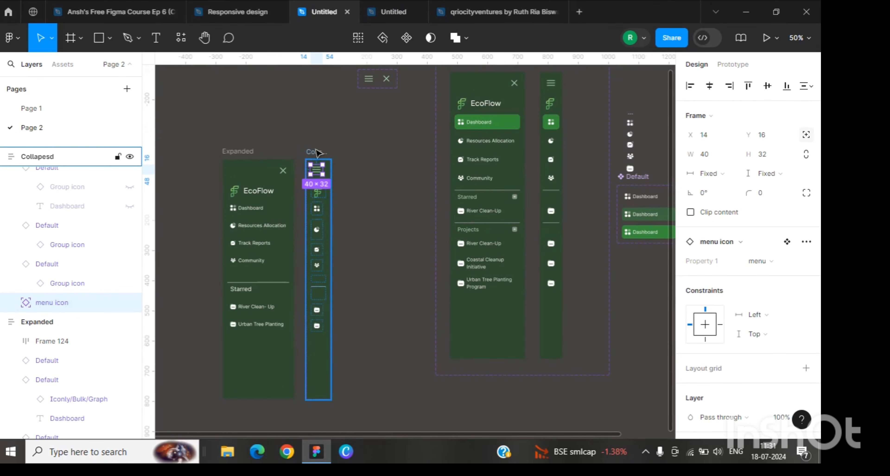
click(321, 156)
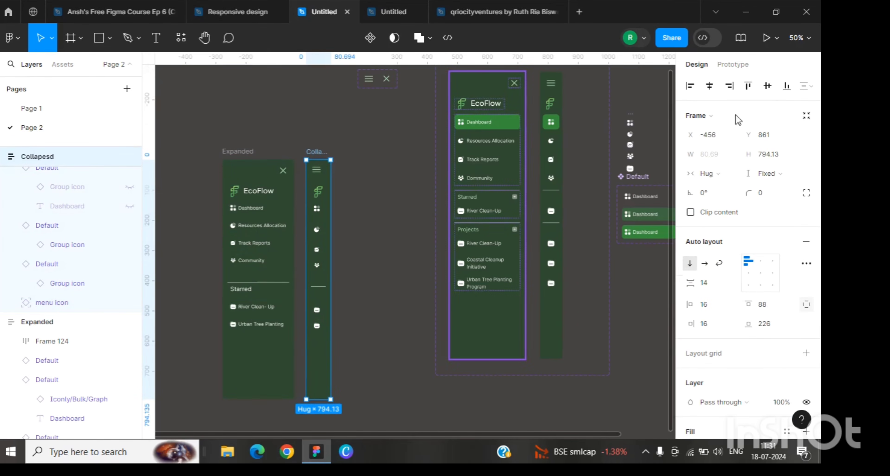
click(711, 91)
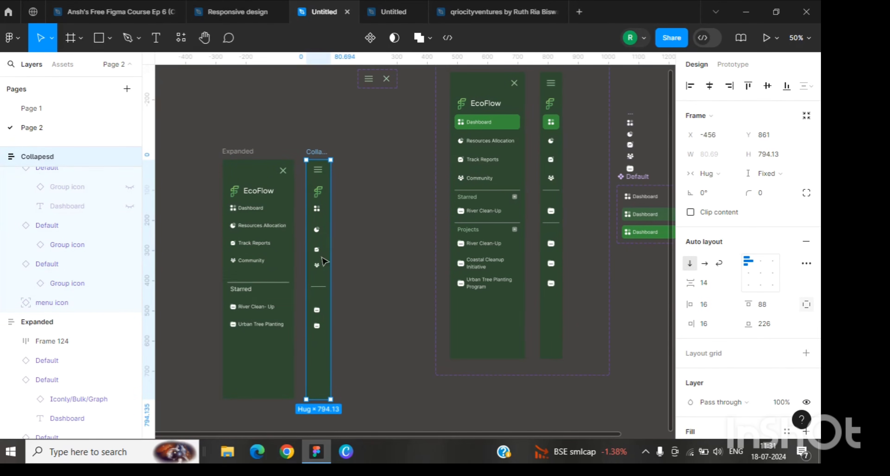
click(380, 166)
key(shift+0)
scroll(225, 166, down, 4)
scroll(225, 166, left, 5)
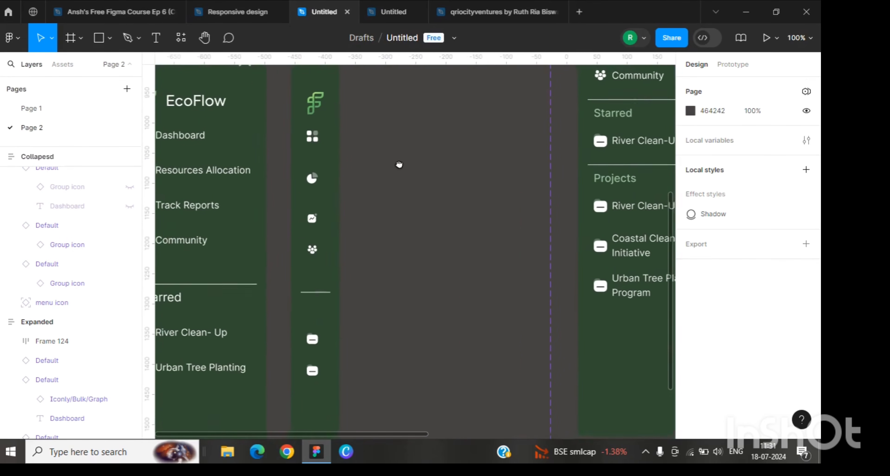
key(minus)
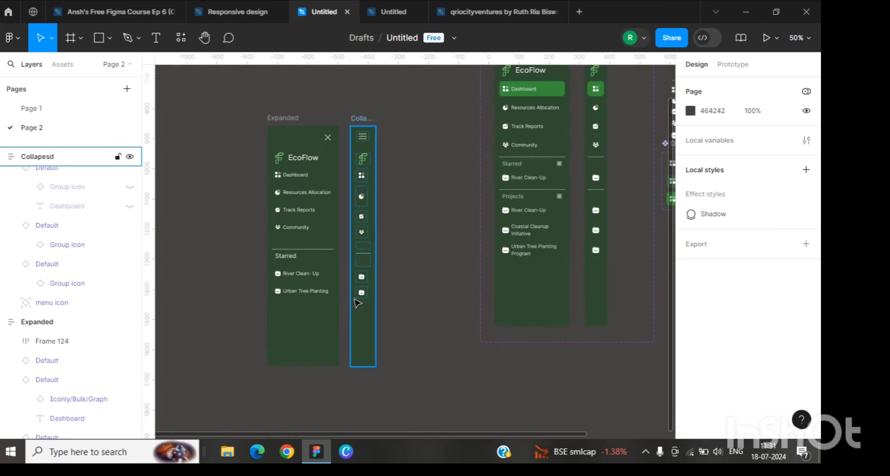
Step: Set the collapsed Resources Allocation item's height to Fixed at 44
click(363, 234)
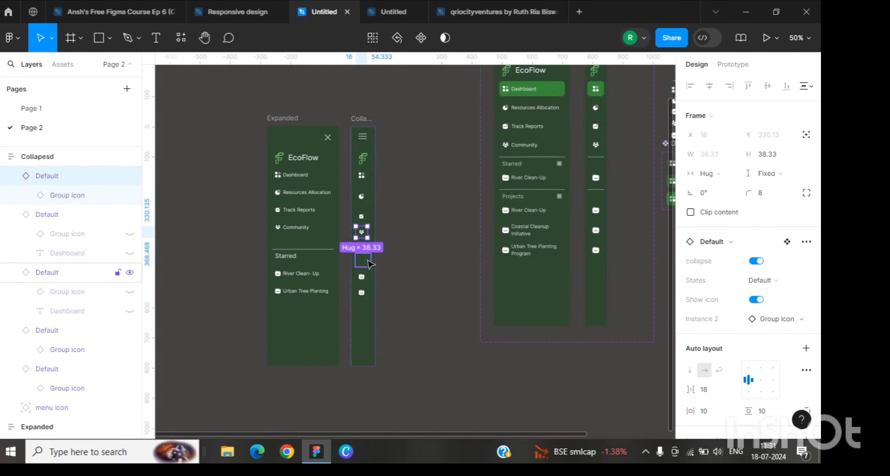
click(408, 234)
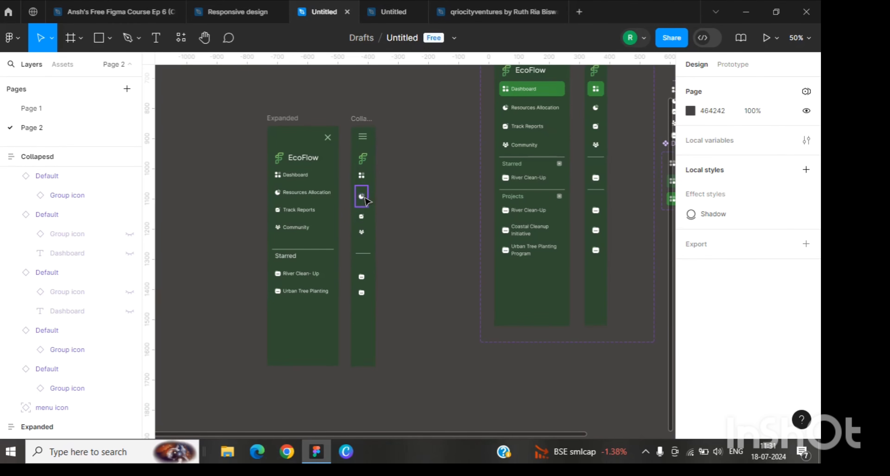
click(363, 198)
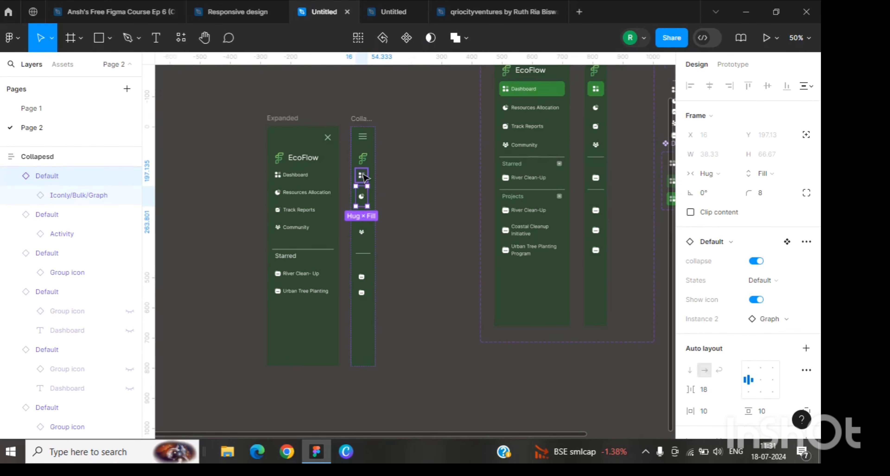
click(363, 174)
click(365, 203)
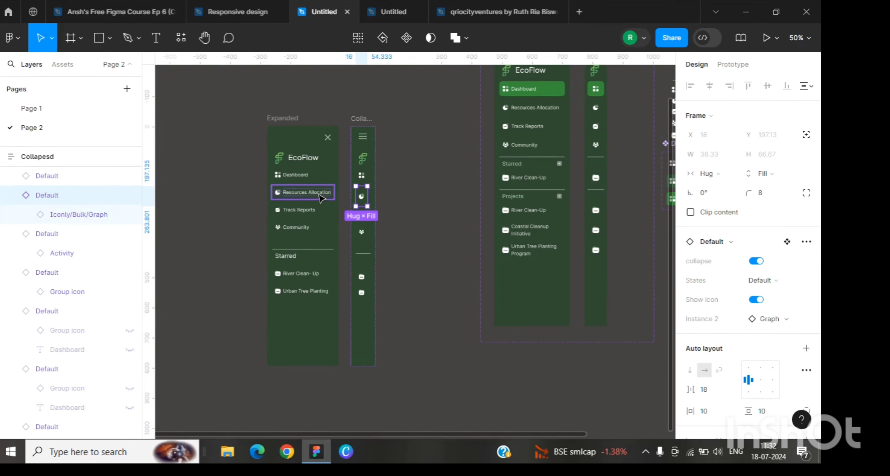
click(320, 198)
click(362, 198)
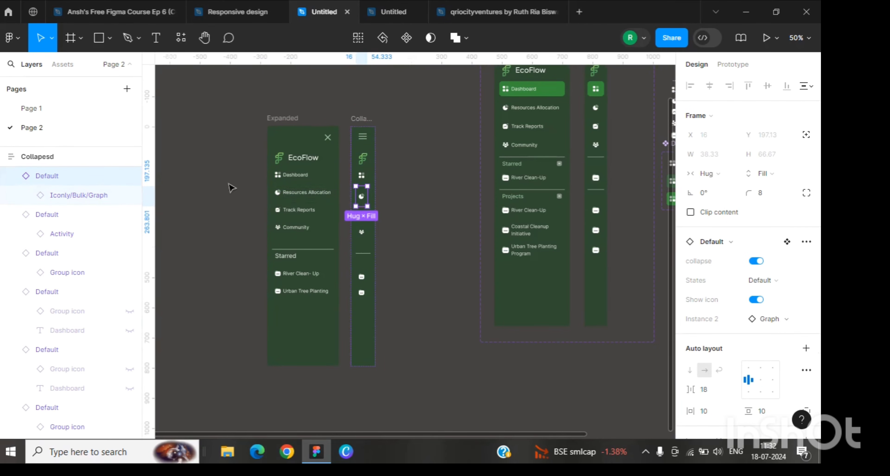
click(768, 173)
click(741, 144)
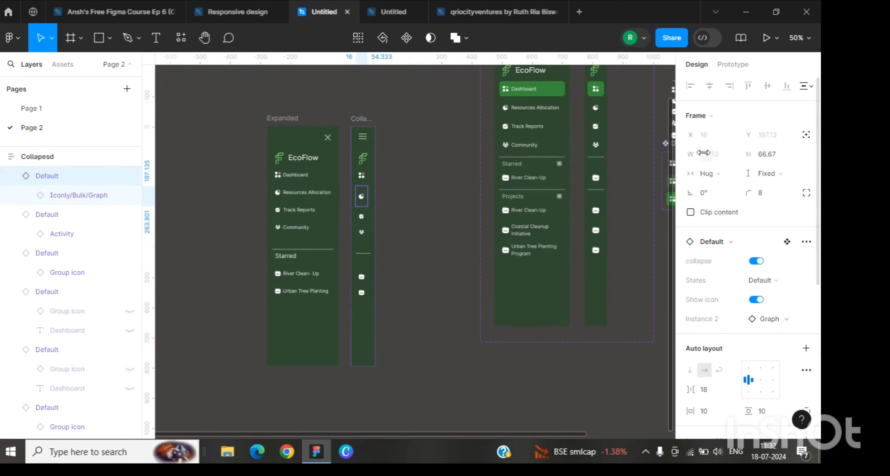
click(310, 194)
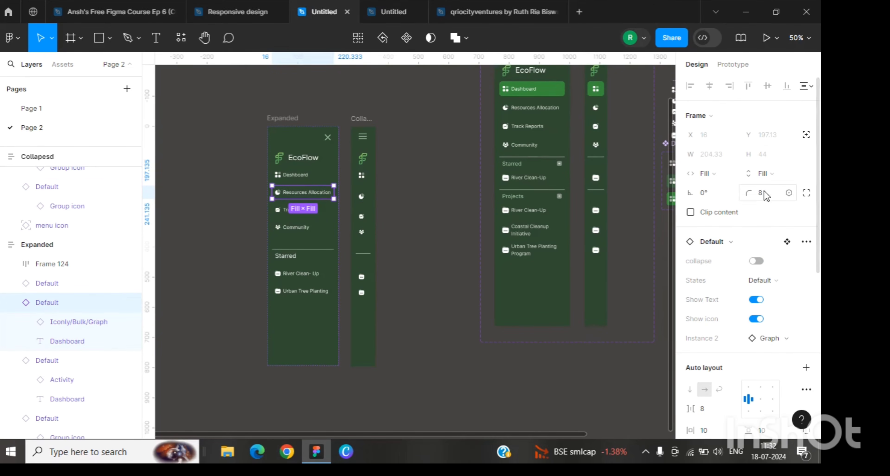
click(361, 196)
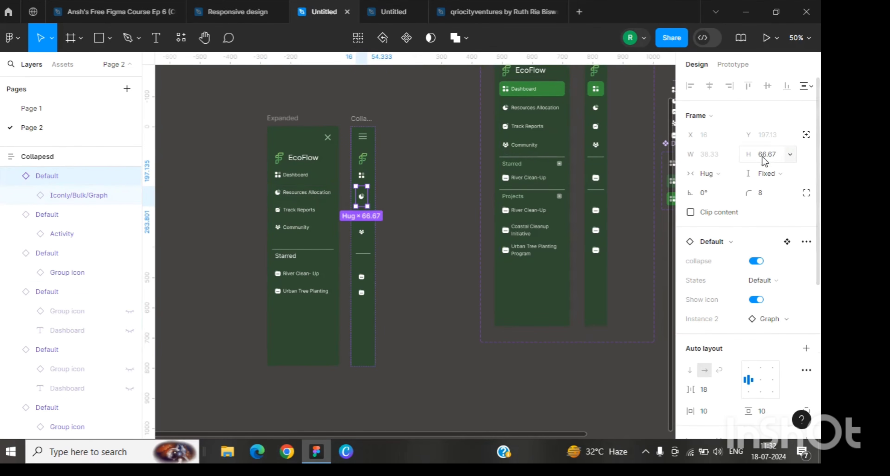
click(767, 156)
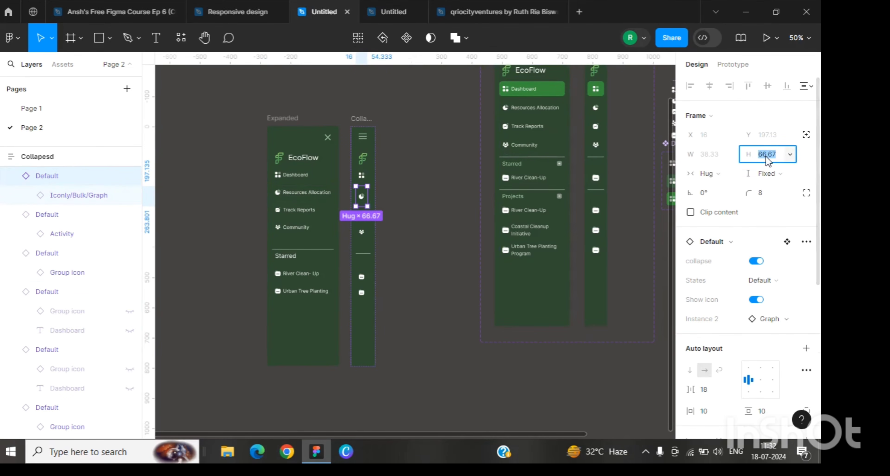
text(44)
key(Return)
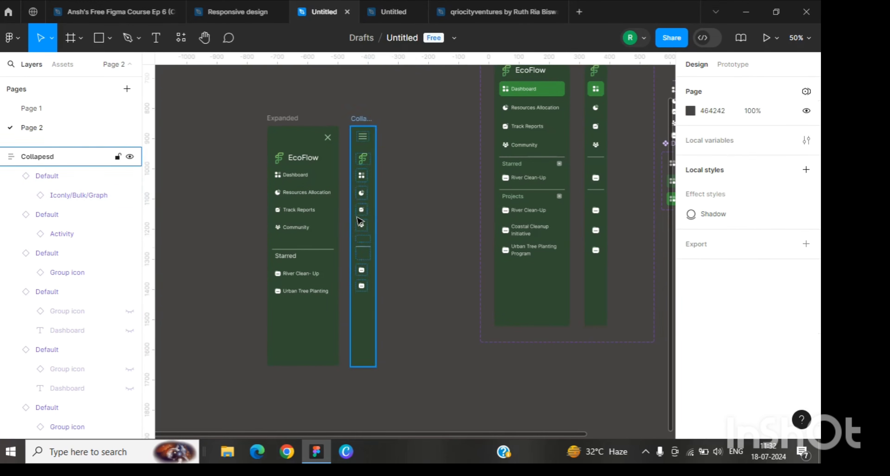
Step: Set the collapsed Track Reports item's height to 44
click(363, 211)
click(313, 213)
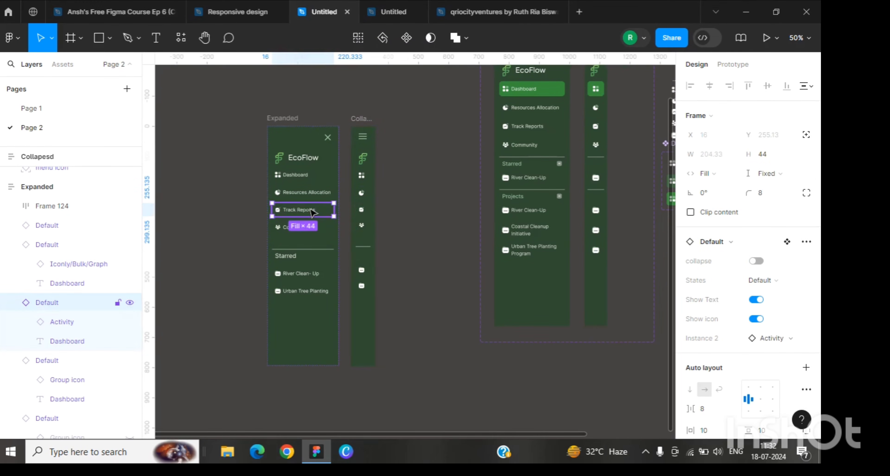
click(361, 210)
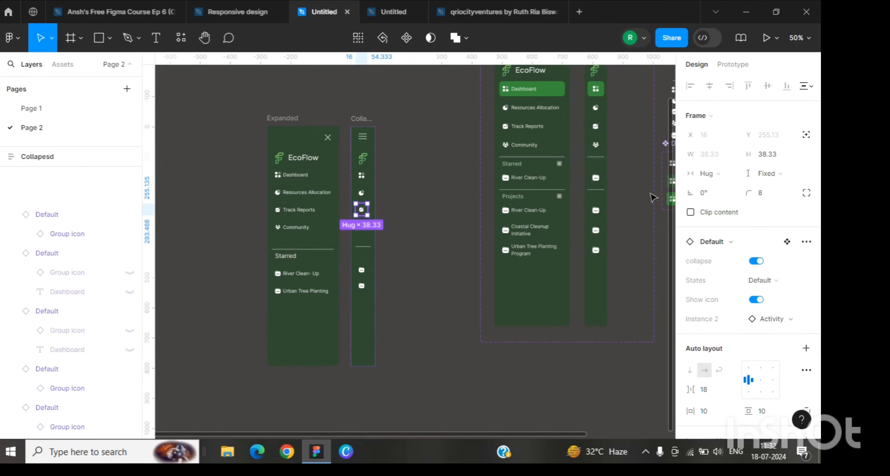
click(767, 156)
text(44)
key(Return)
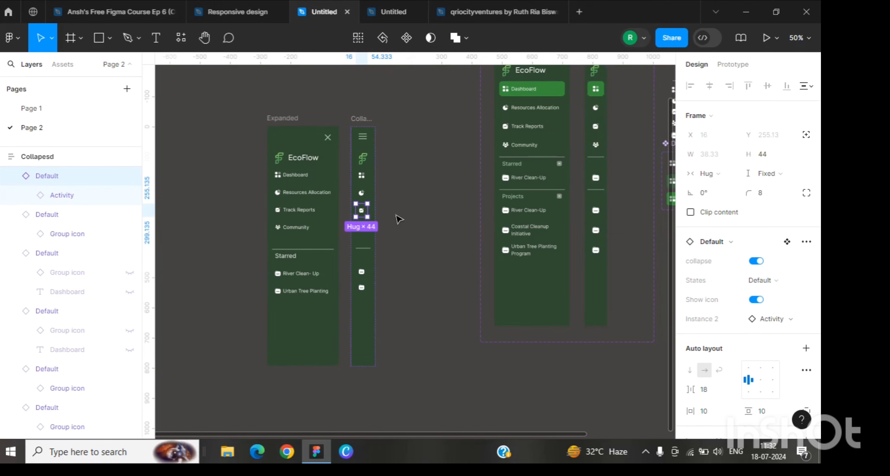
Step: Set the collapsed Community item's height to 44
key(shift+0)
click(316, 210)
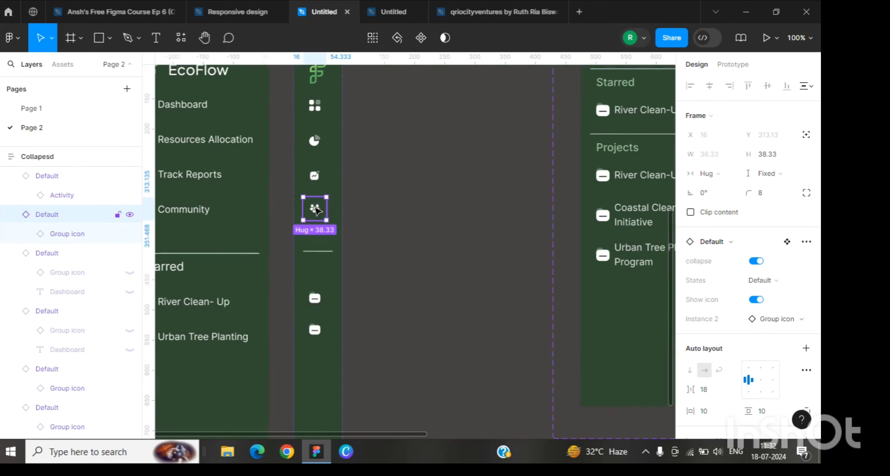
click(773, 157)
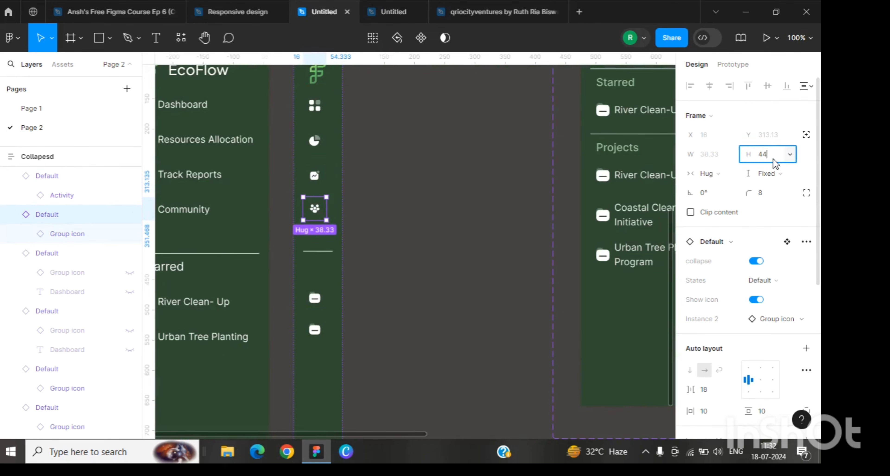
key(Return)
Step: Check the heights of the navigation items in the Collapesd frame
scroll(314, 138, up, 1)
click(314, 121)
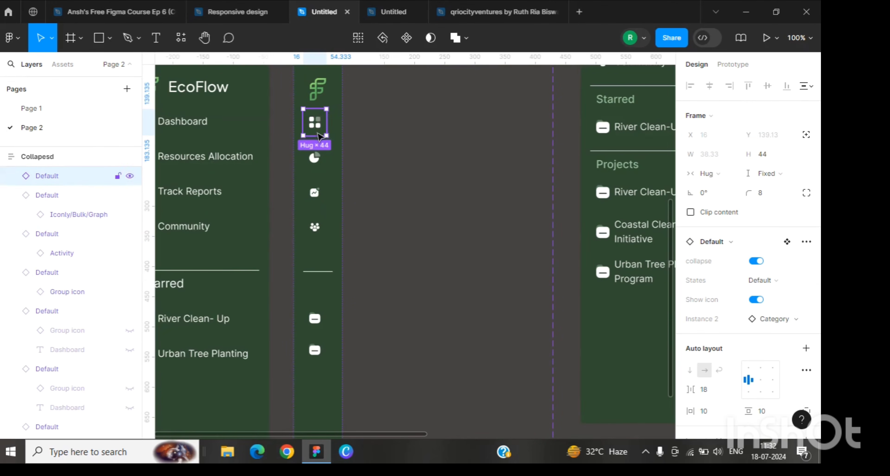
click(320, 165)
click(314, 193)
click(313, 237)
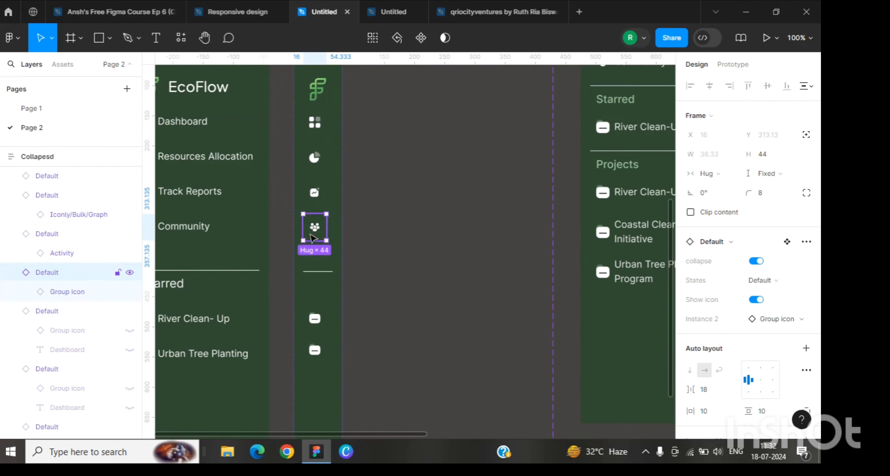
scroll(313, 238, down, 2)
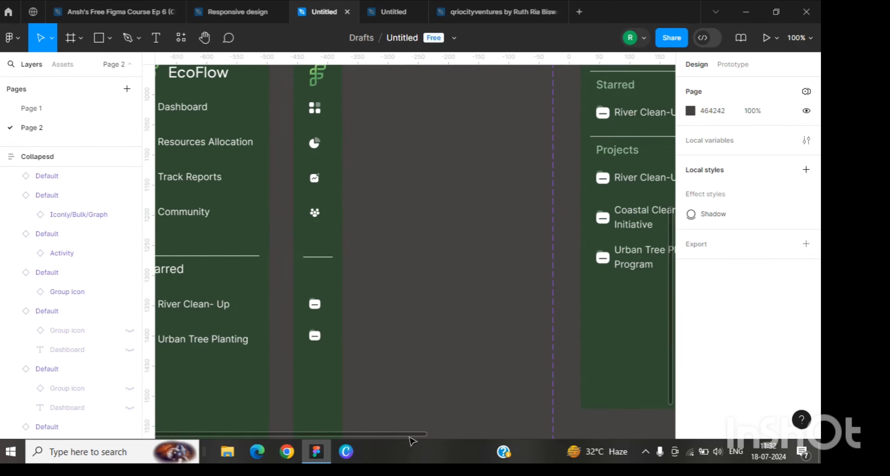
scroll(411, 442, left, 3)
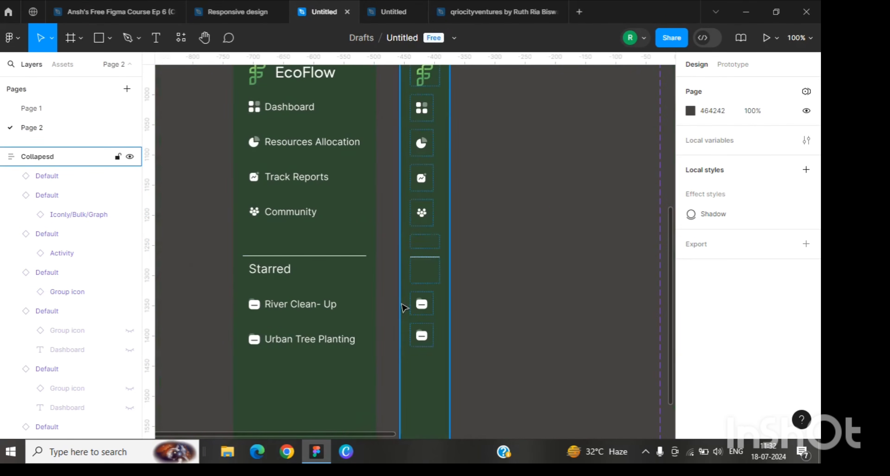
Step: Set the Starred heading in the Expanded frame to Fixed height
click(290, 277)
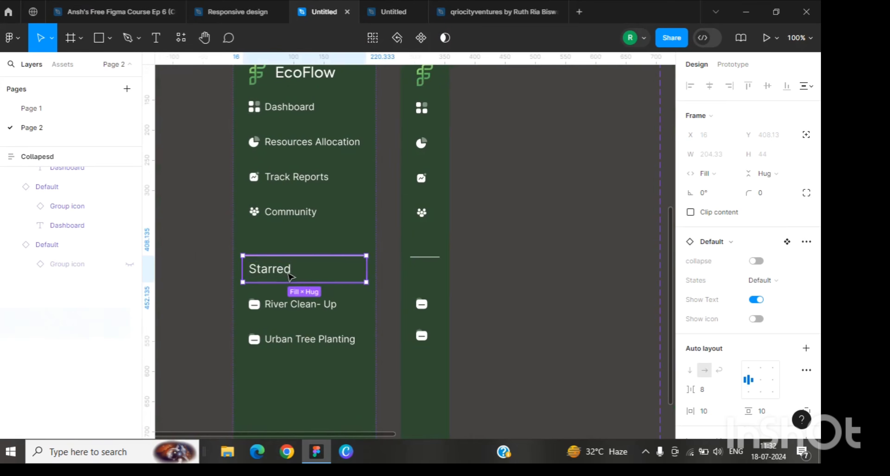
click(765, 174)
click(759, 160)
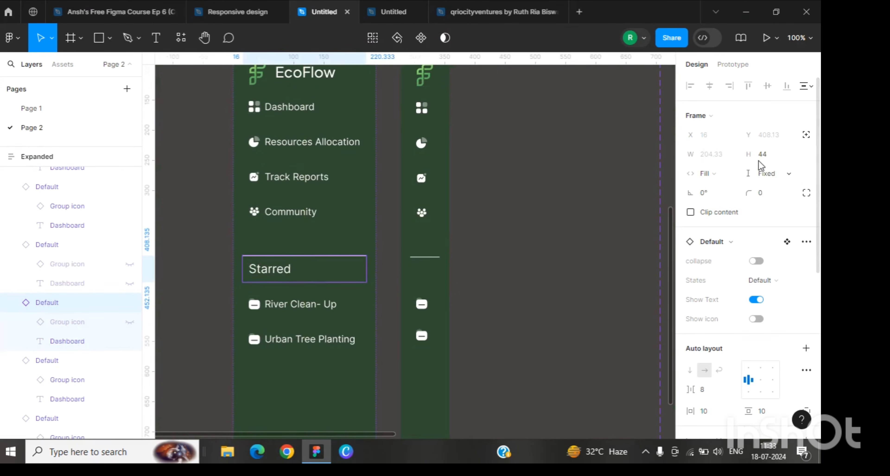
Step: Compare the divider items in the Expanded and Collapesd frames
click(425, 272)
click(429, 241)
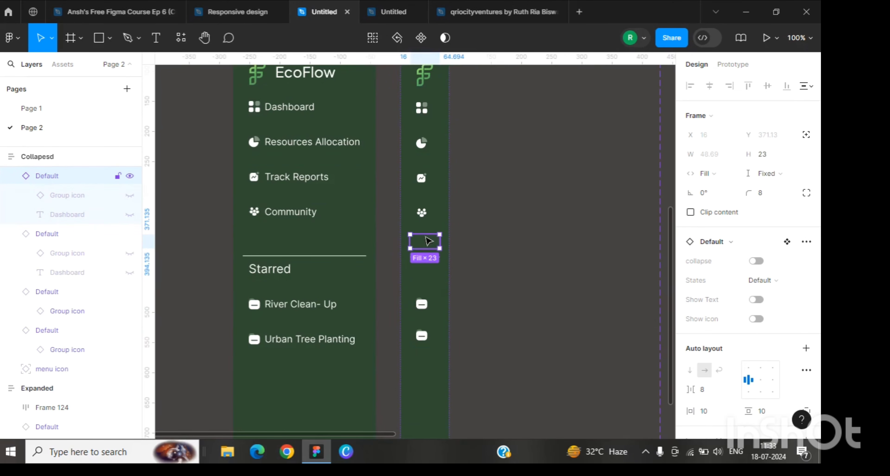
click(309, 242)
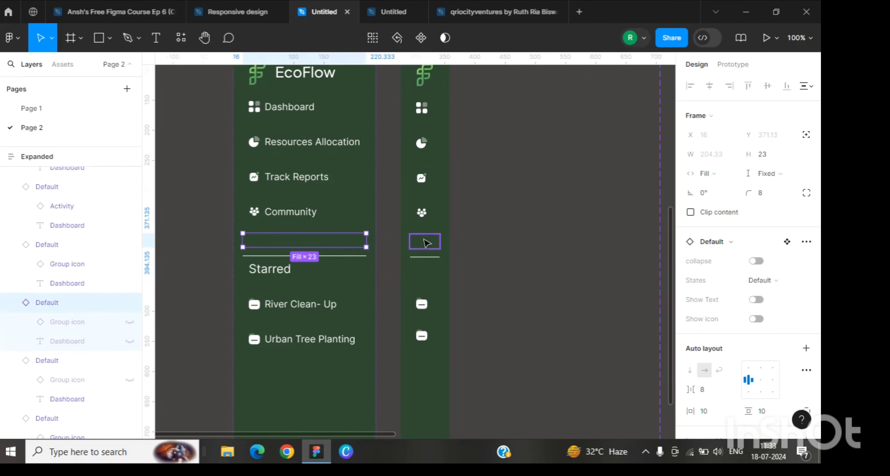
click(428, 243)
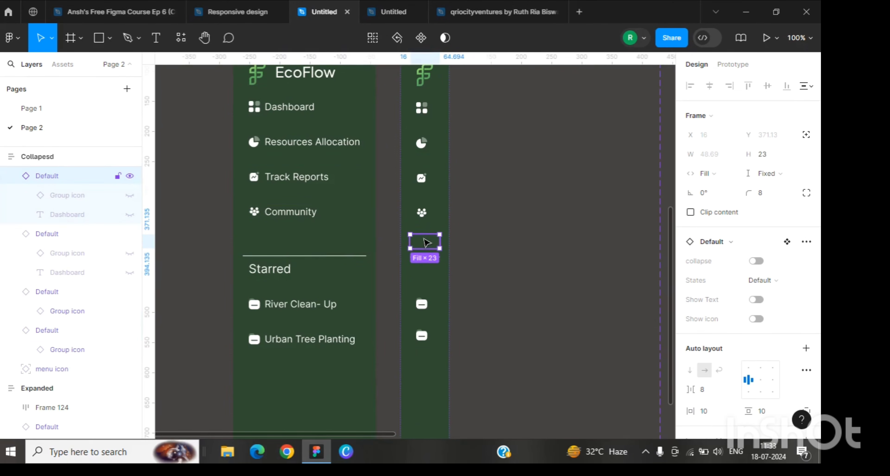
Step: Set the heights of the collapsed River Clean-Up and Urban Tree Planting items to 44
click(428, 225)
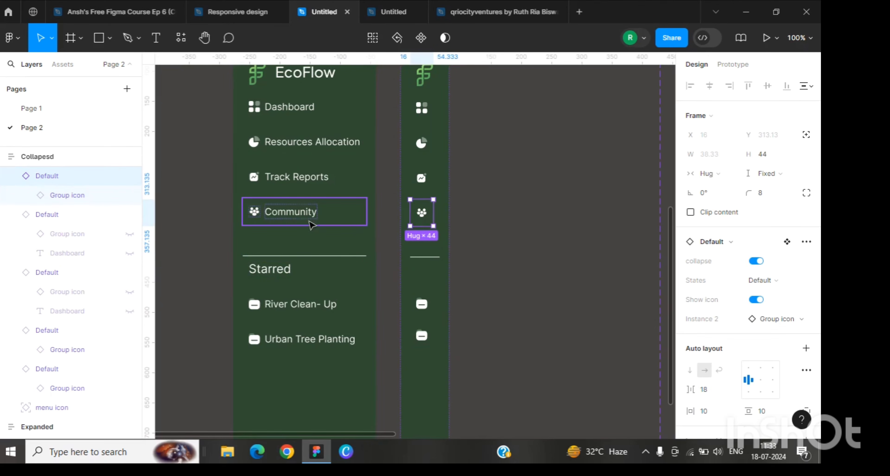
scroll(311, 225, down, 2)
click(524, 216)
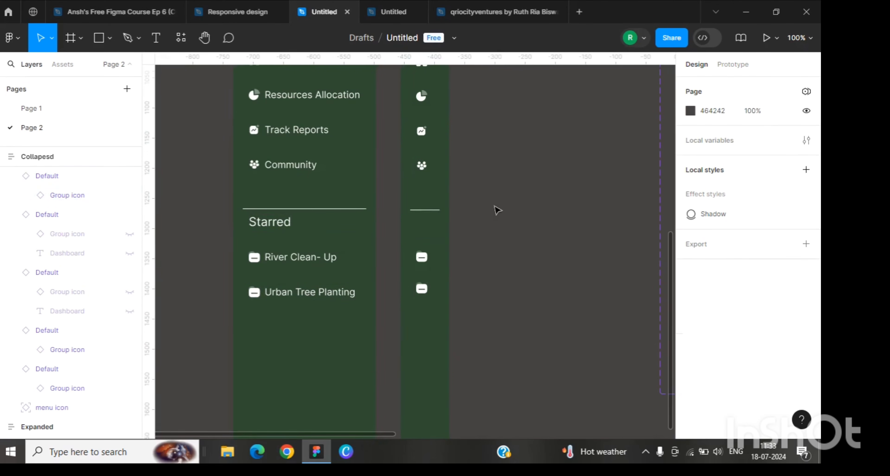
click(428, 257)
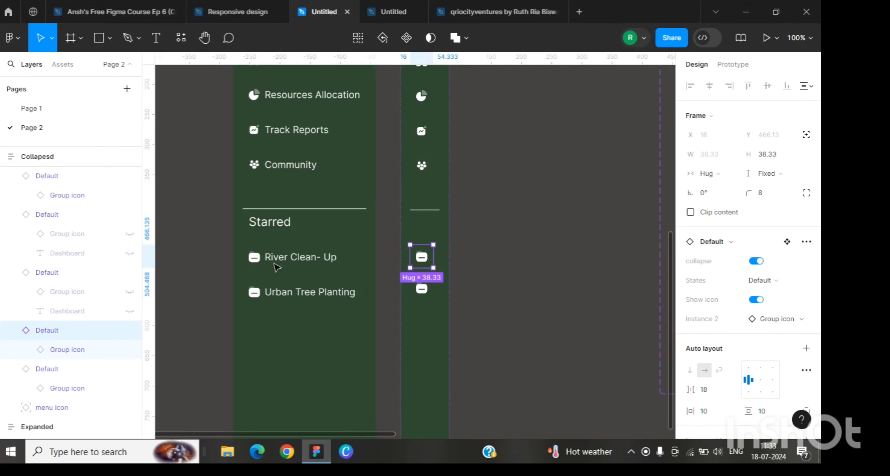
text(44)
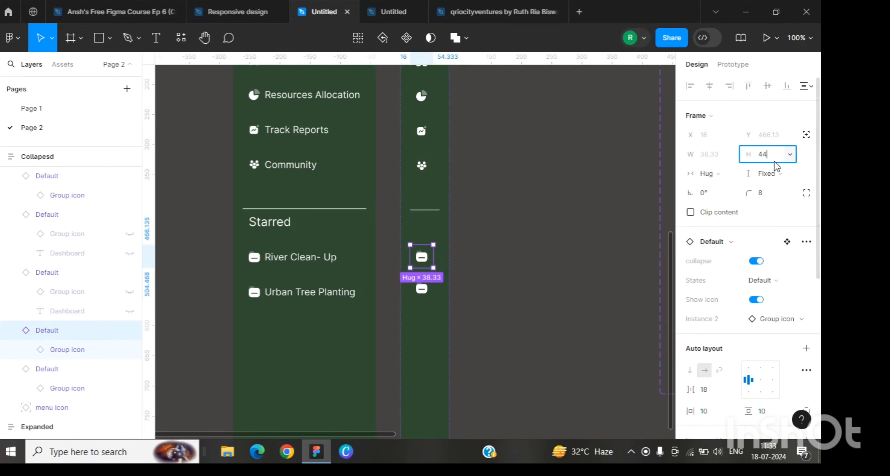
click(429, 283)
click(774, 157)
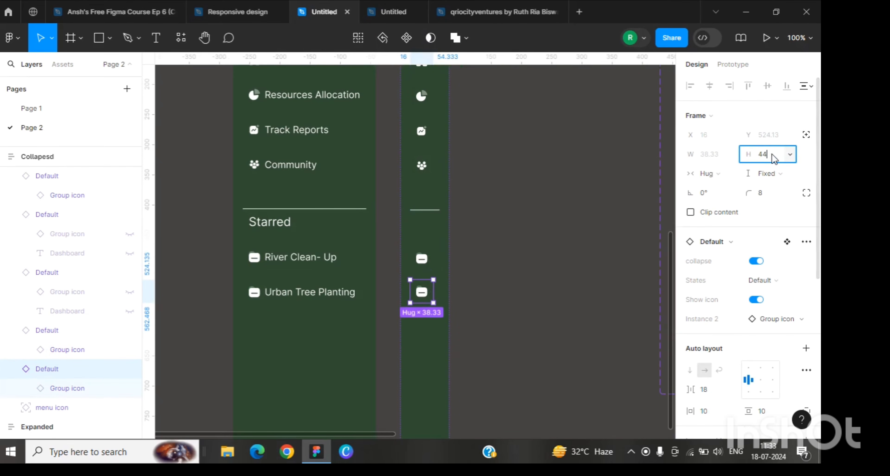
text(44)
key(Return)
click(518, 186)
Step: Set the three collapsed Dashboard variants in the Default component set to Fixed width
scroll(487, 219, up, 3)
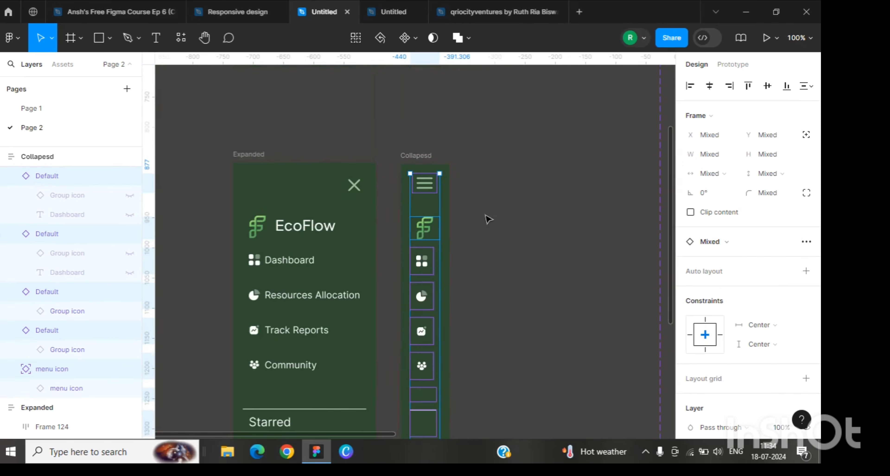
key(ctrl+minus)
drag(492, 160, 193, 191)
drag(522, 245, 470, 172)
click(447, 202)
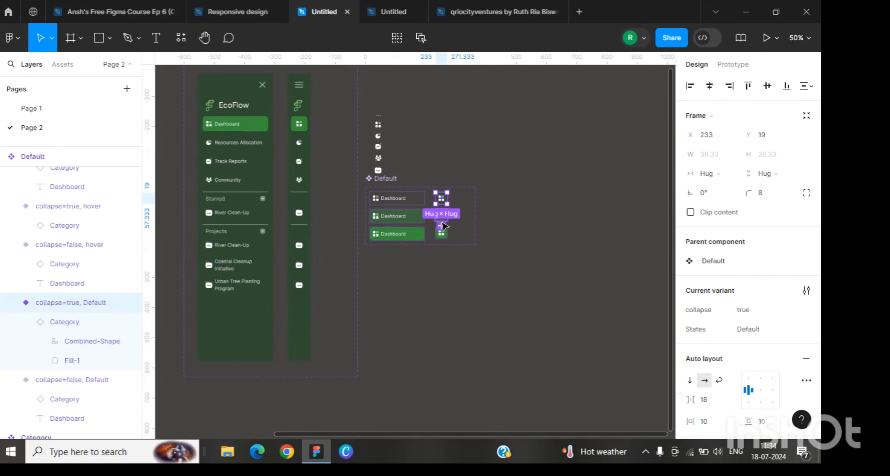
key(ctrl+plus)
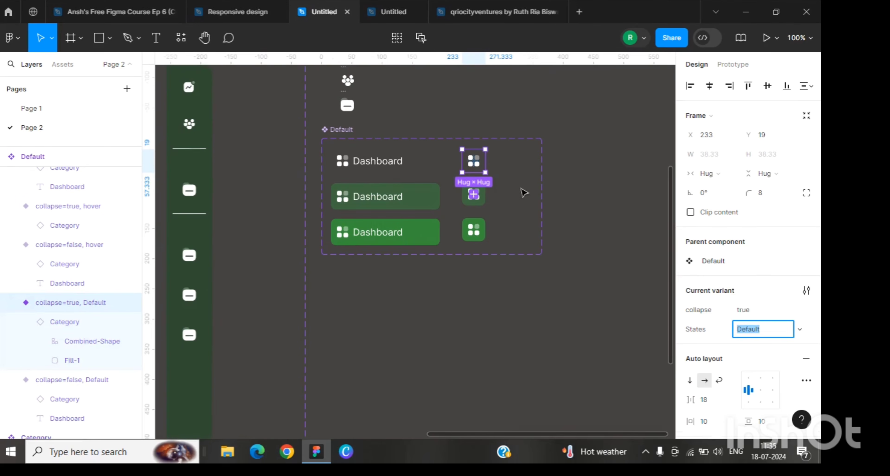
shift+click(474, 195)
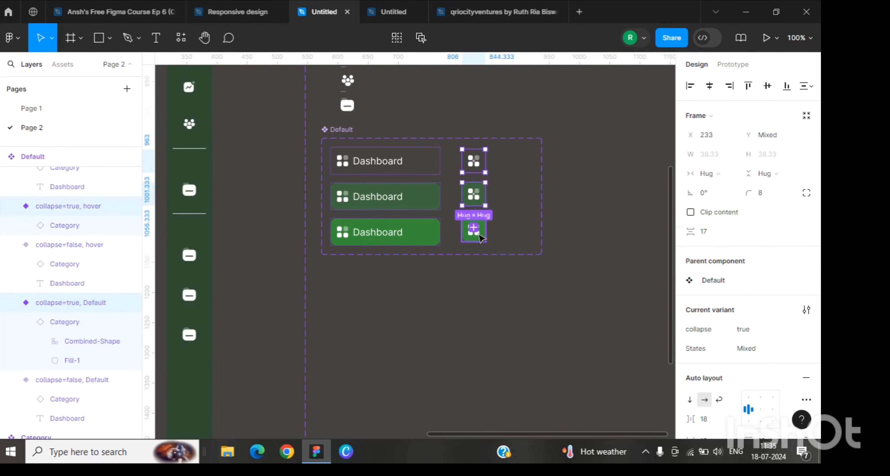
shift+click(480, 237)
click(707, 173)
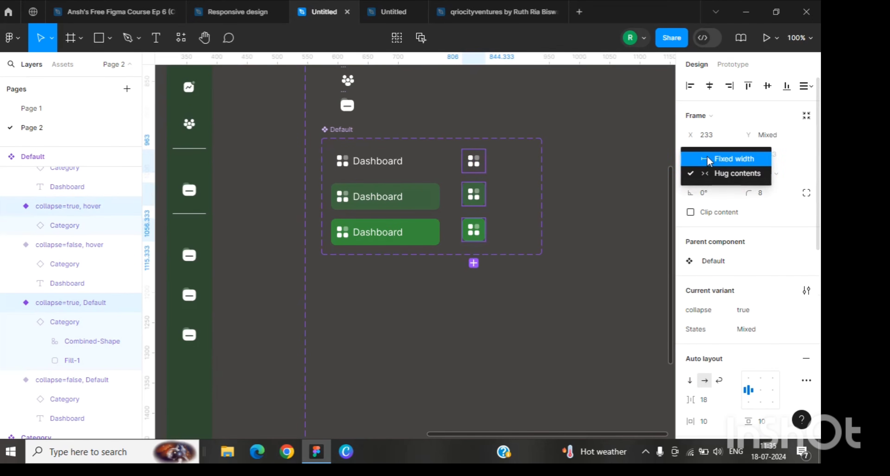
click(716, 155)
Step: Set the two empty divider items in the Collapesd frame to Fill width
scroll(449, 276, left, 10)
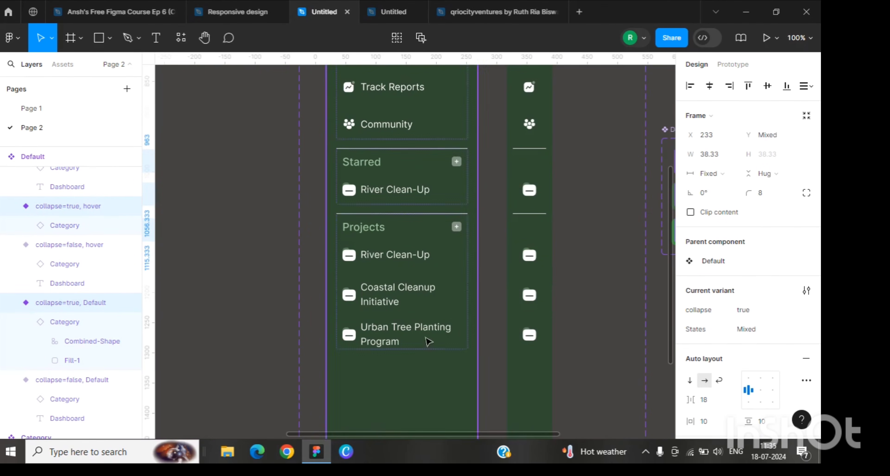
click(543, 258)
key(ctrl+minus)
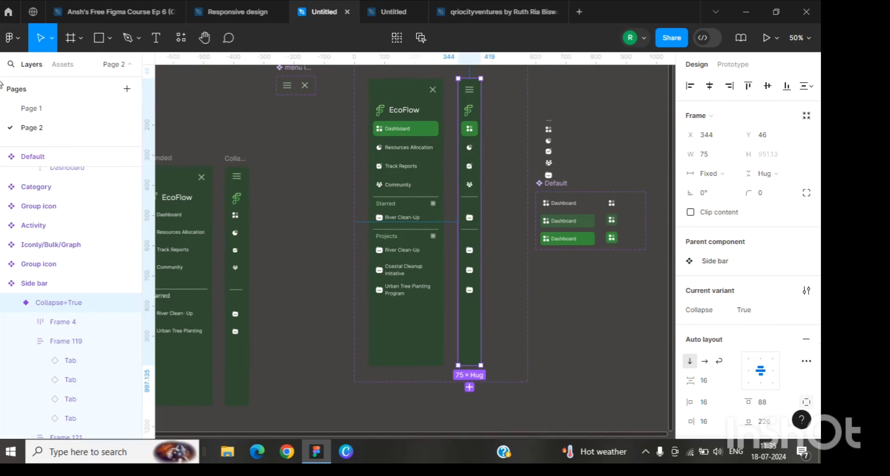
double_click(470, 155)
scroll(470, 156, left, 3)
click(353, 162)
key(Return)
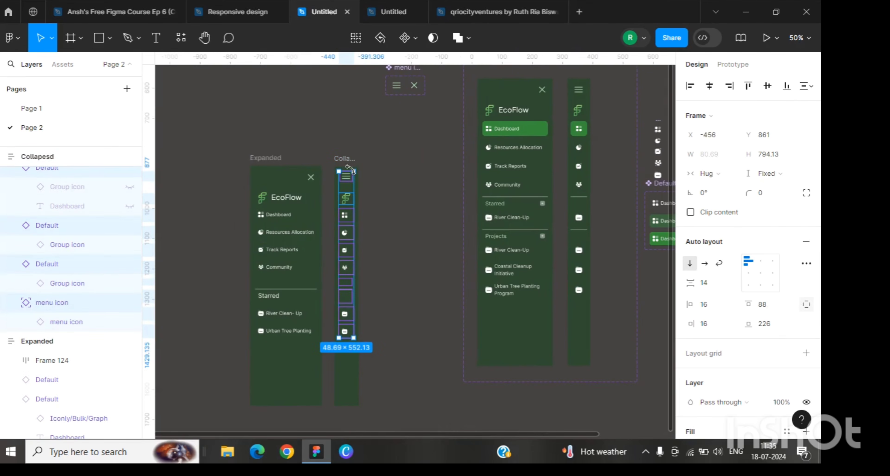
key(ctrl+plus)
scroll(189, 377, down, 2)
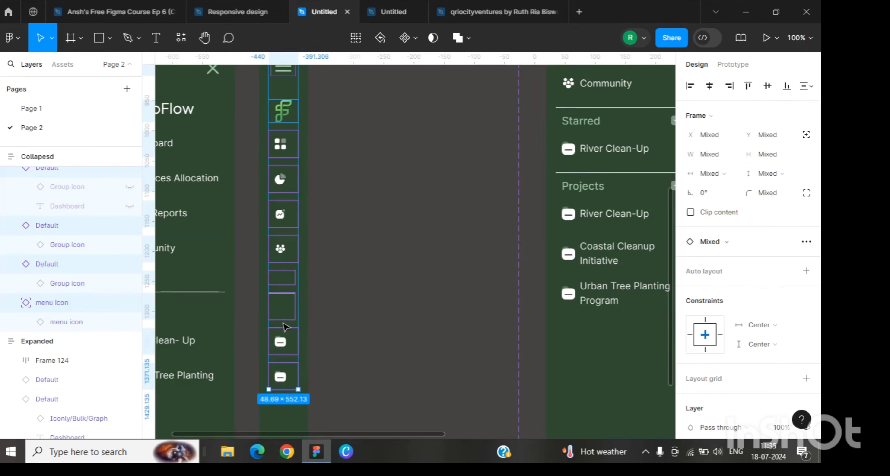
click(287, 309)
drag(287, 293, 287, 272)
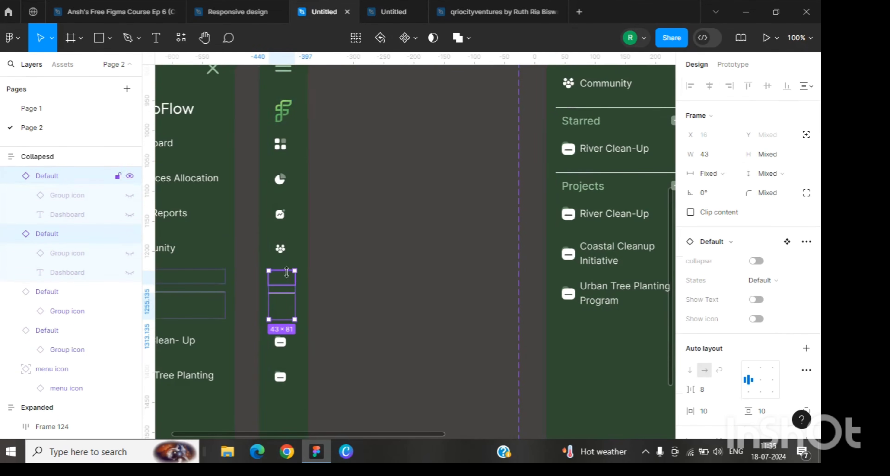
click(713, 176)
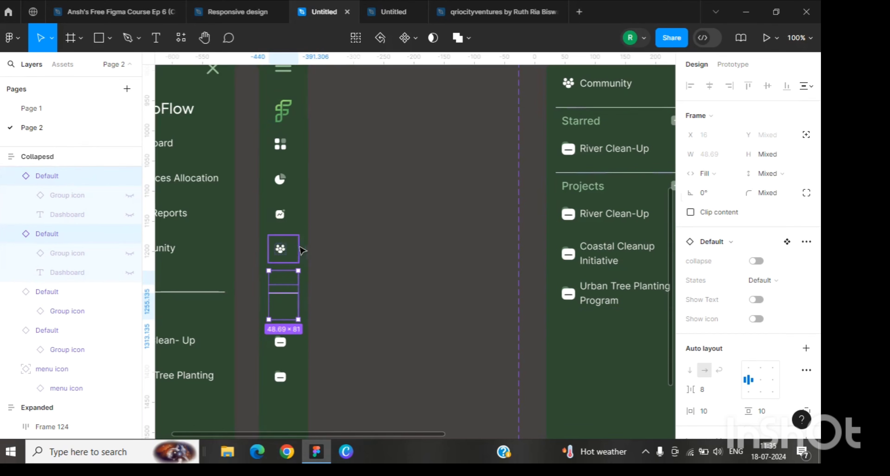
Step: Center-align the auto layout content of the three collapsed Dashboard variants
click(284, 180)
shift+click(282, 143)
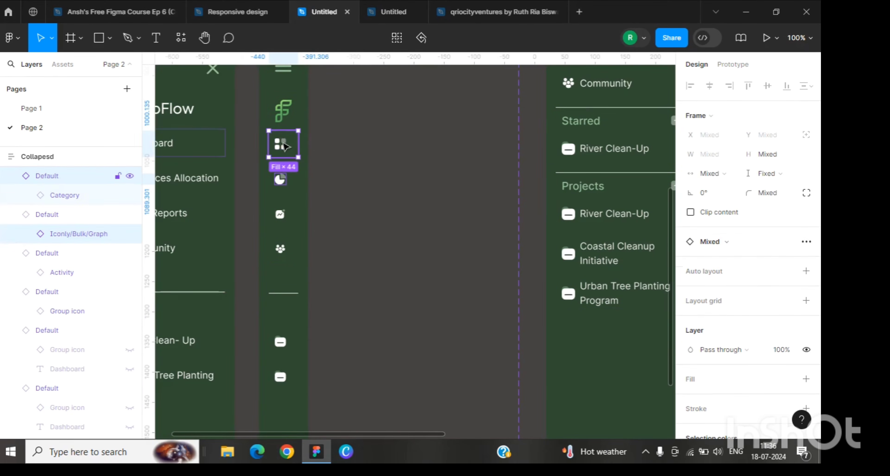
click(322, 138)
click(283, 110)
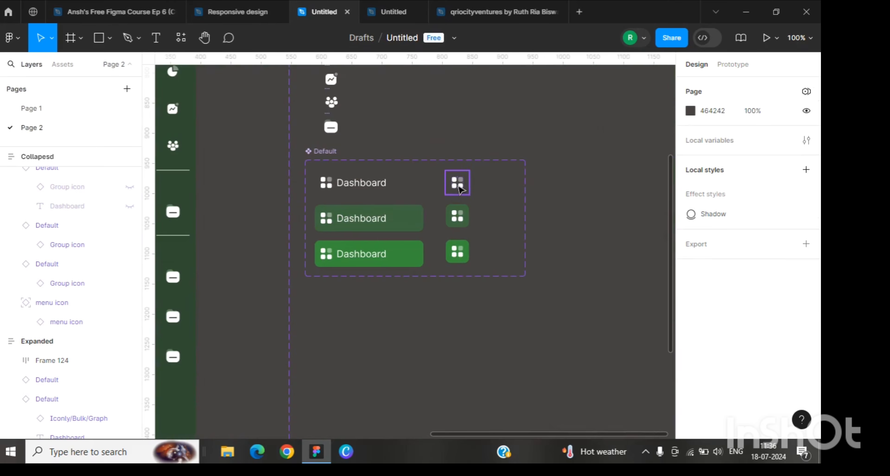
click(460, 189)
shift+click(460, 218)
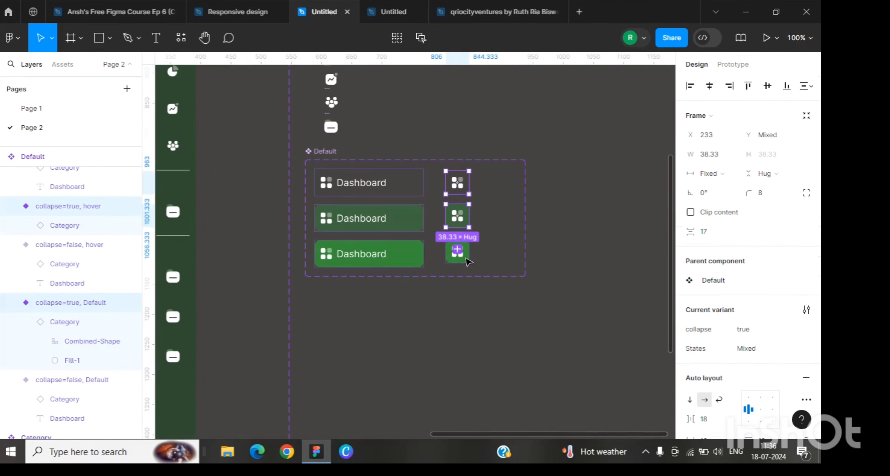
shift+click(463, 259)
scroll(716, 351, down, 9)
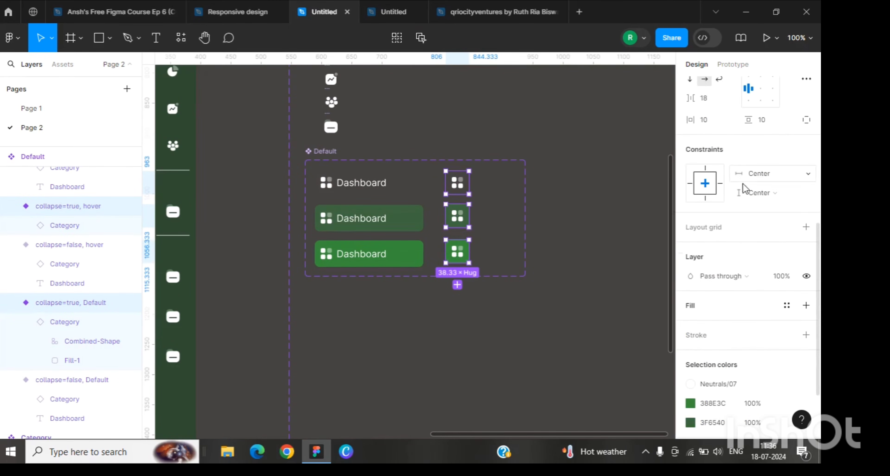
scroll(758, 197, up, 3)
click(761, 212)
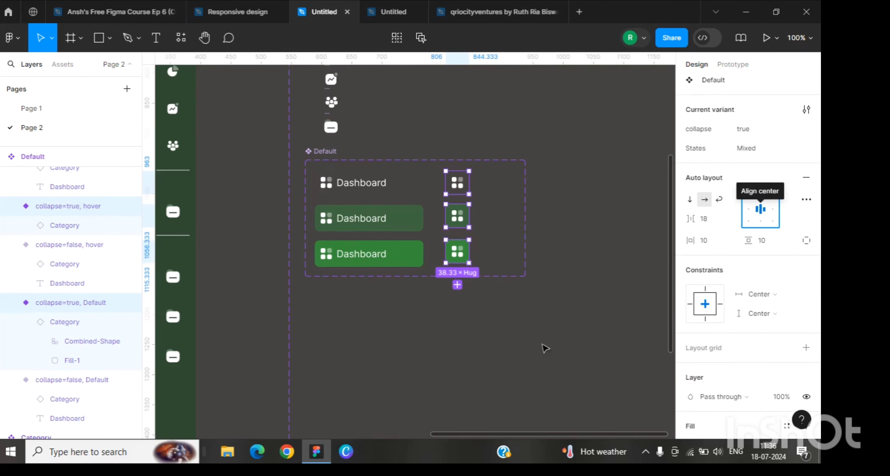
Step: Combine the Expanded and Collapesd frames into a component set
drag(527, 435, 264, 449)
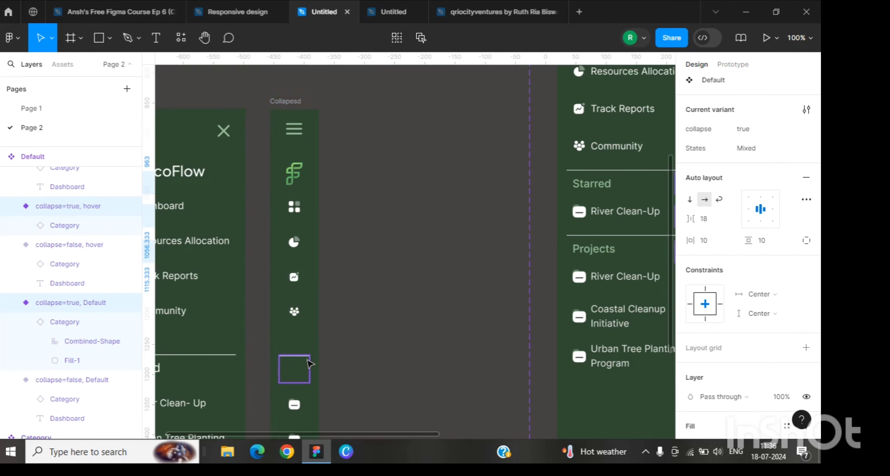
scroll(302, 374, down, 3)
key(ctrl+minus)
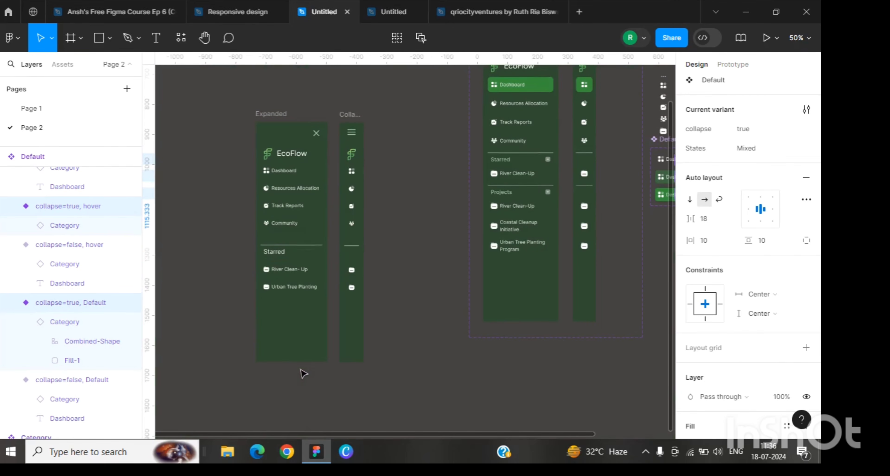
click(348, 114)
shift+click(274, 116)
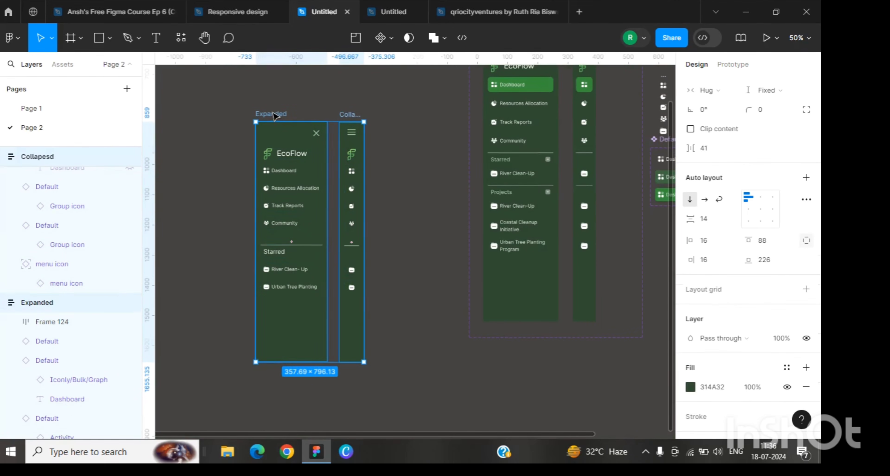
click(391, 39)
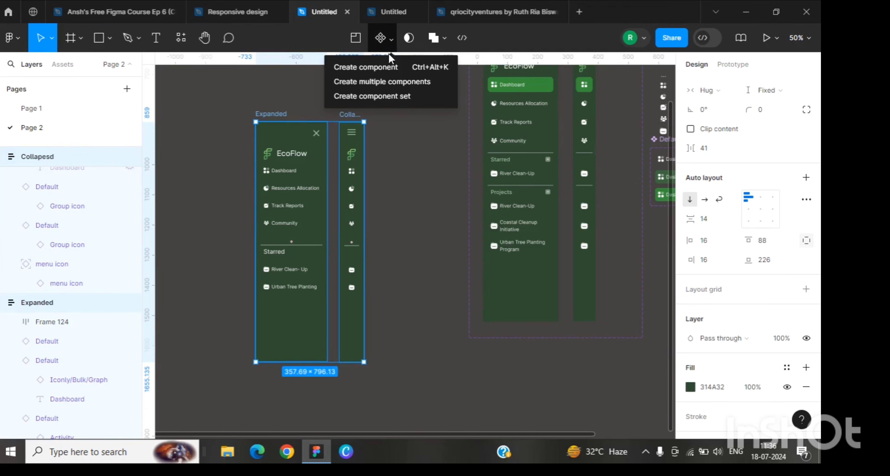
click(386, 97)
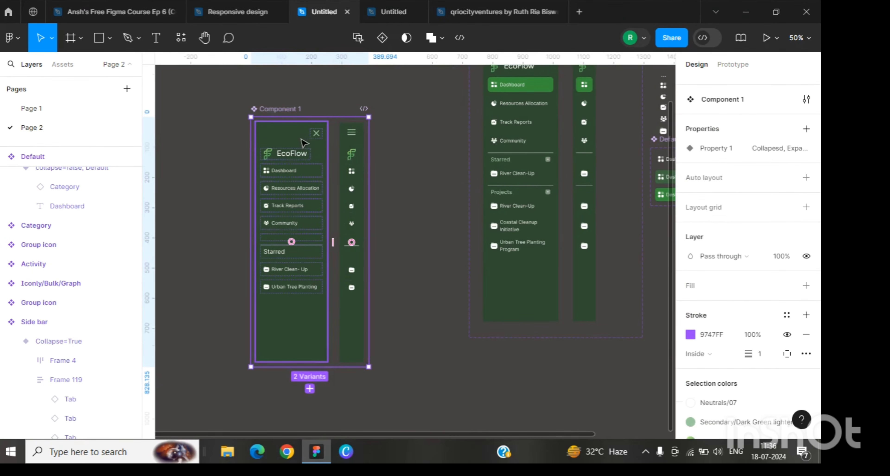
Step: Rename the variant property to Collapsed and set the expanded variant's value to False
click(304, 143)
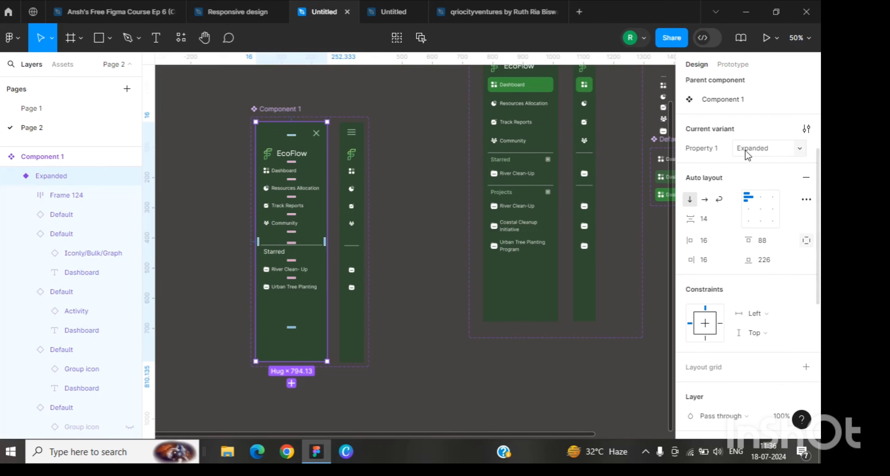
double_click(702, 148)
text(Collapse)
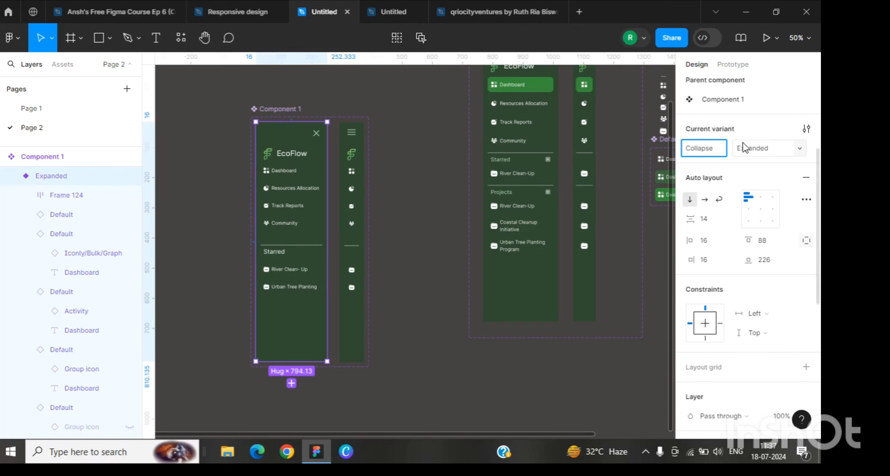
text(d)
key(Return)
click(749, 149)
text(False)
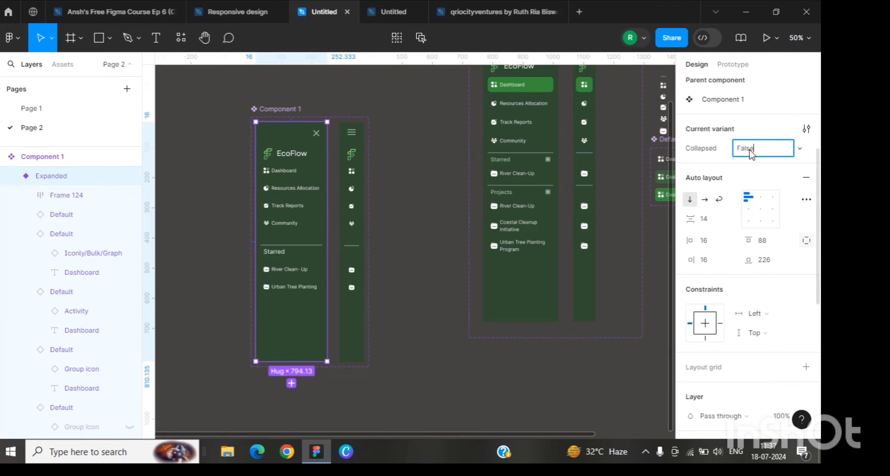
click(356, 186)
Step: Set the collapsed variant's Collapsed property value to True
scroll(768, 191, up, 4)
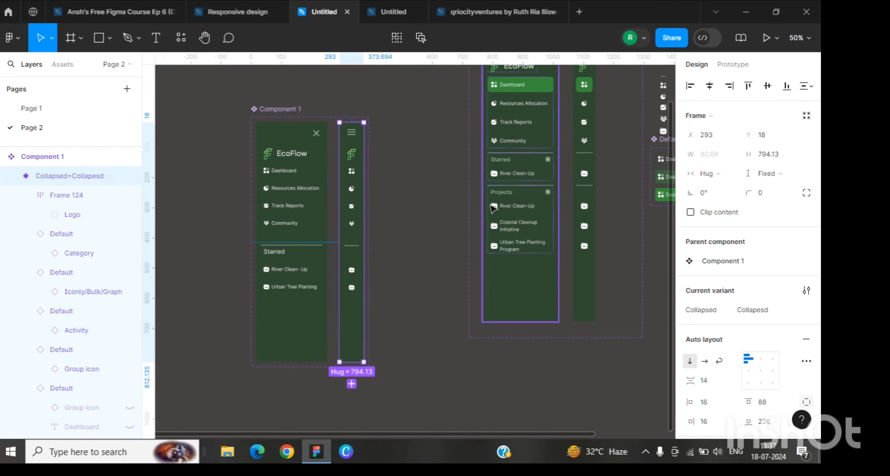
double_click(352, 190)
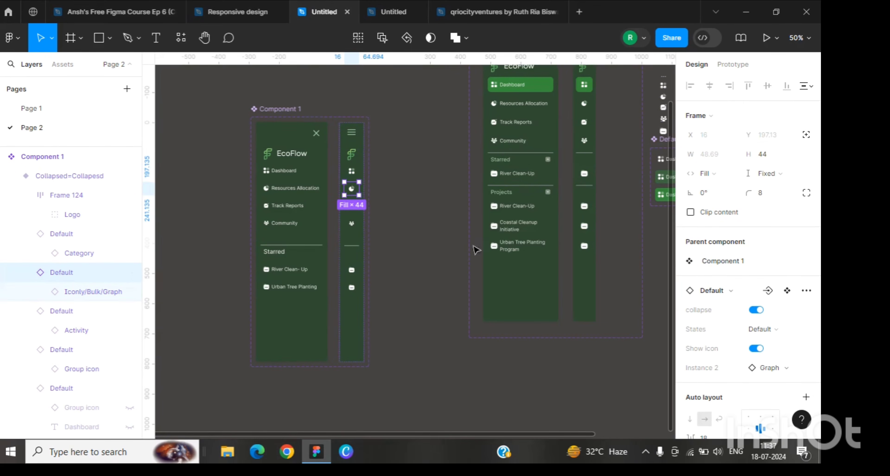
click(358, 133)
click(362, 153)
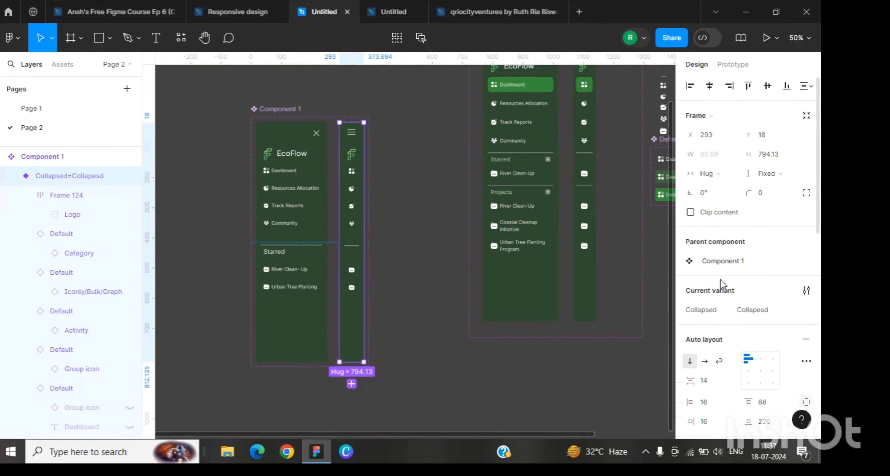
scroll(721, 280, down, 2)
click(753, 191)
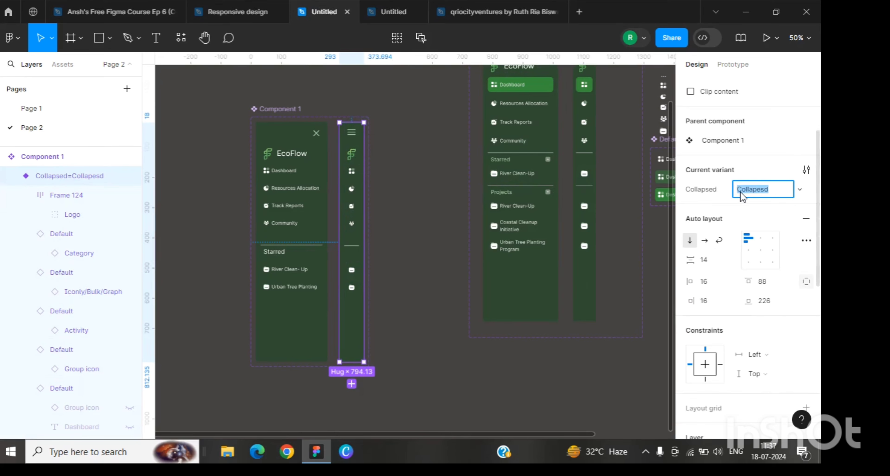
text(True)
click(399, 151)
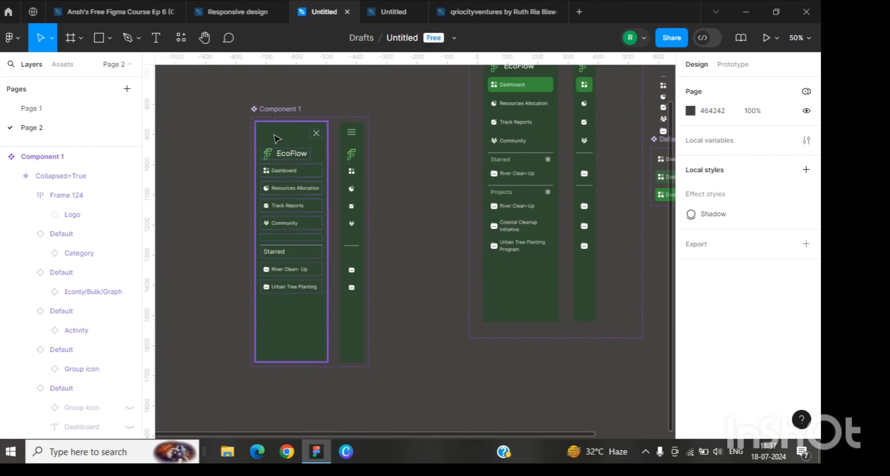
Step: Place an instance of the sidebar component below the set and turn its Collapsed property on
drag(277, 138, 406, 332)
scroll(406, 331, down, 4)
click(757, 262)
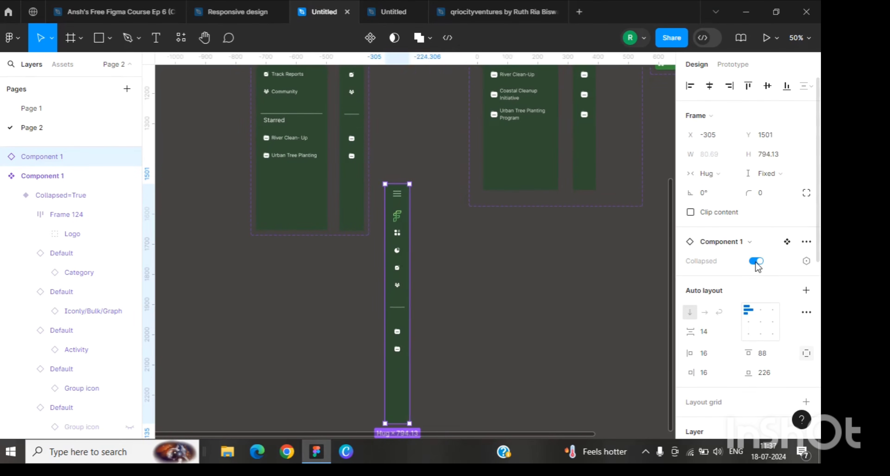
Step: Toggle the instance's Collapsed property back and forth to preview the expanded and collapsed sidebar variants
click(757, 262)
click(757, 262)
click(757, 262)
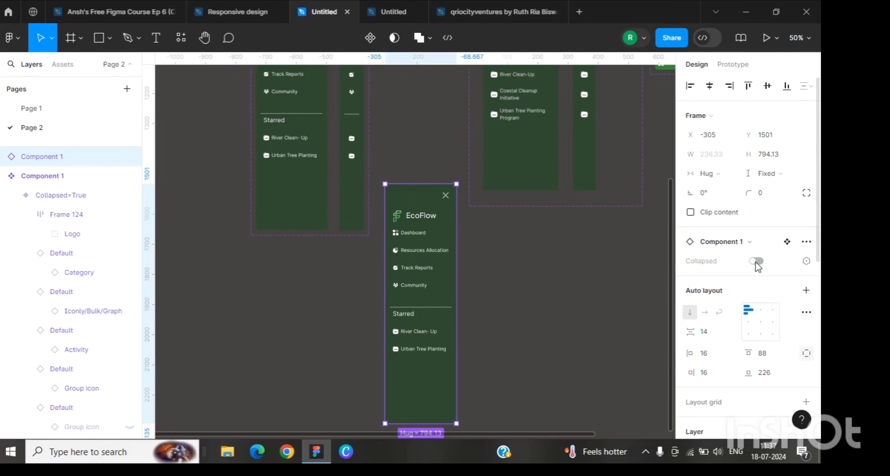
click(756, 262)
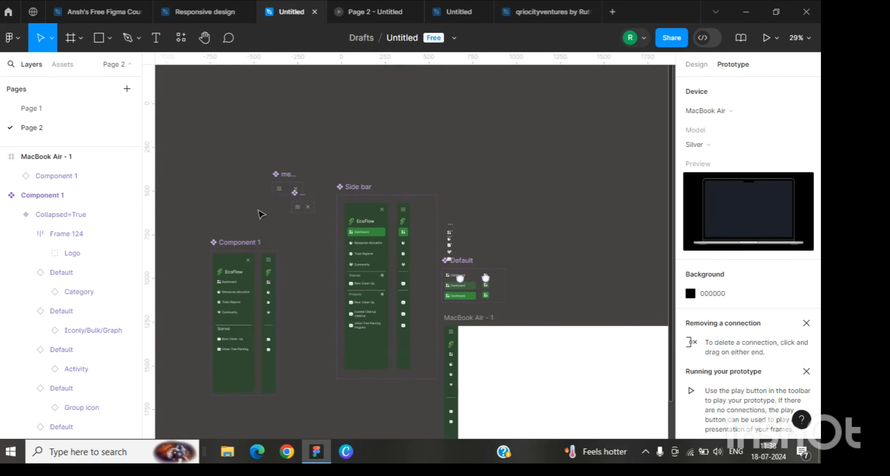
Step: Connect the expanded variant's close icon to the collapsed variant with an on-click Change to interaction using Smart animate
drag(242, 220, 412, 225)
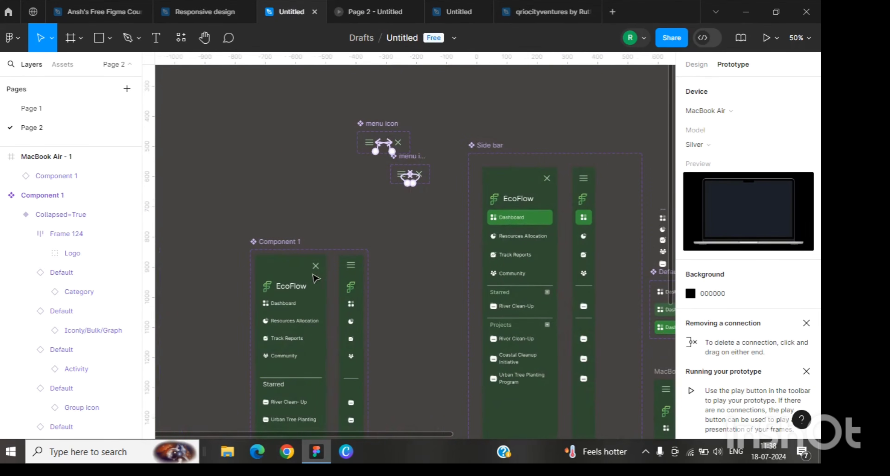
click(318, 269)
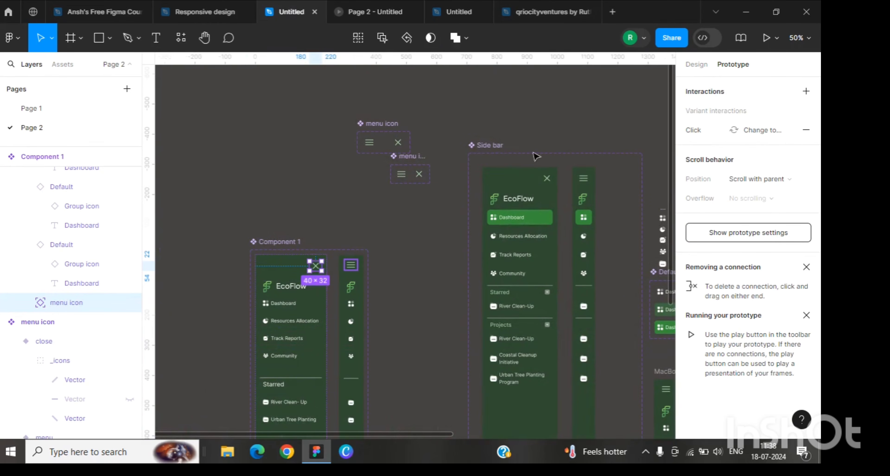
drag(322, 267, 351, 301)
scroll(359, 327, down, 1)
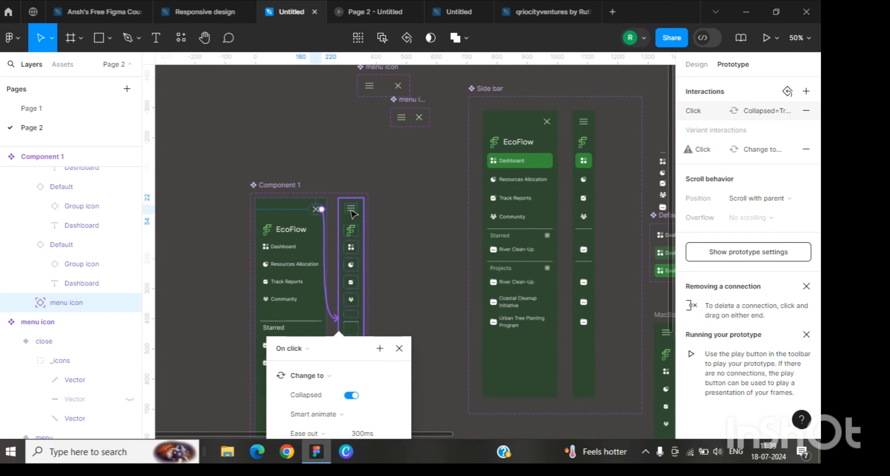
Step: Connect the collapsed variant's hamburger icon back to the expanded variant with an on-click Change to interaction
click(351, 211)
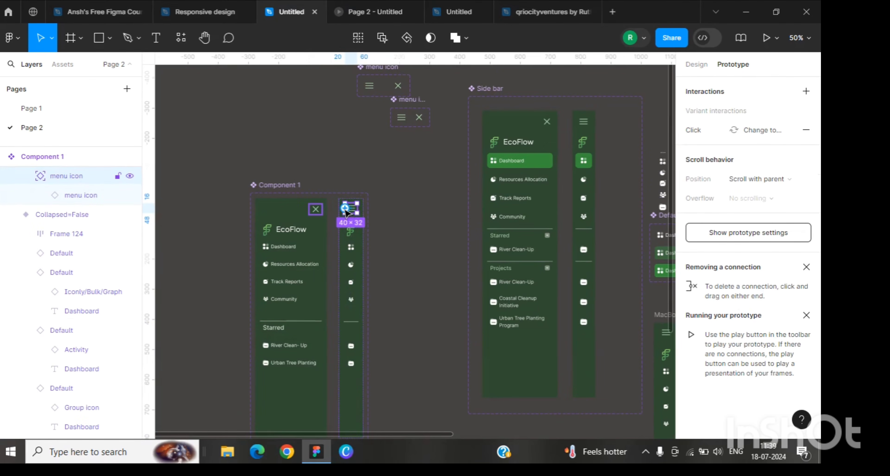
drag(359, 209, 318, 244)
Step: Test the prototype in the presentation tab by clicking the sidebar's close icon to collapse it
click(384, 11)
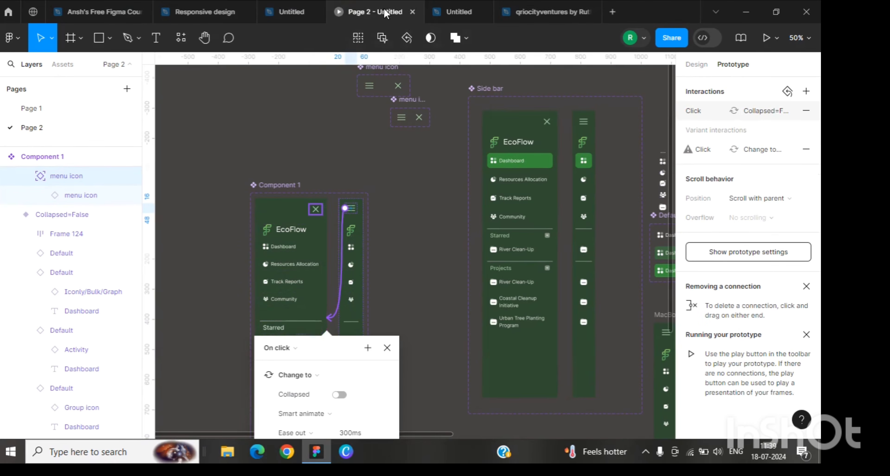
click(241, 104)
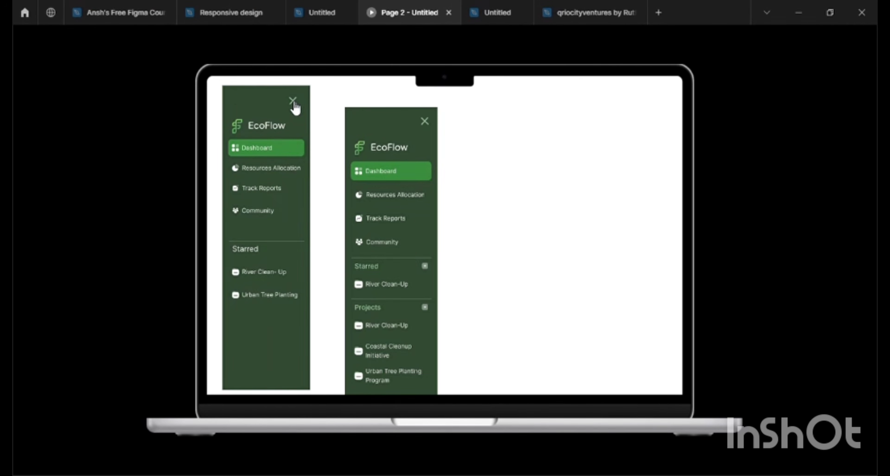
click(294, 102)
click(322, 12)
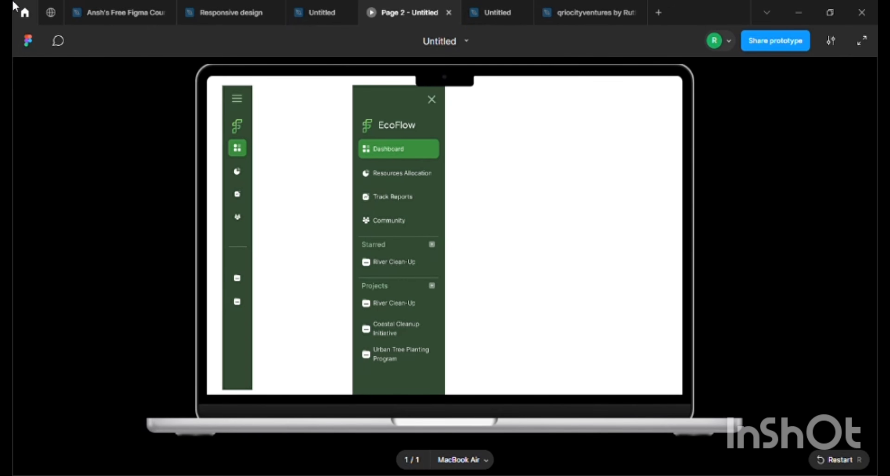